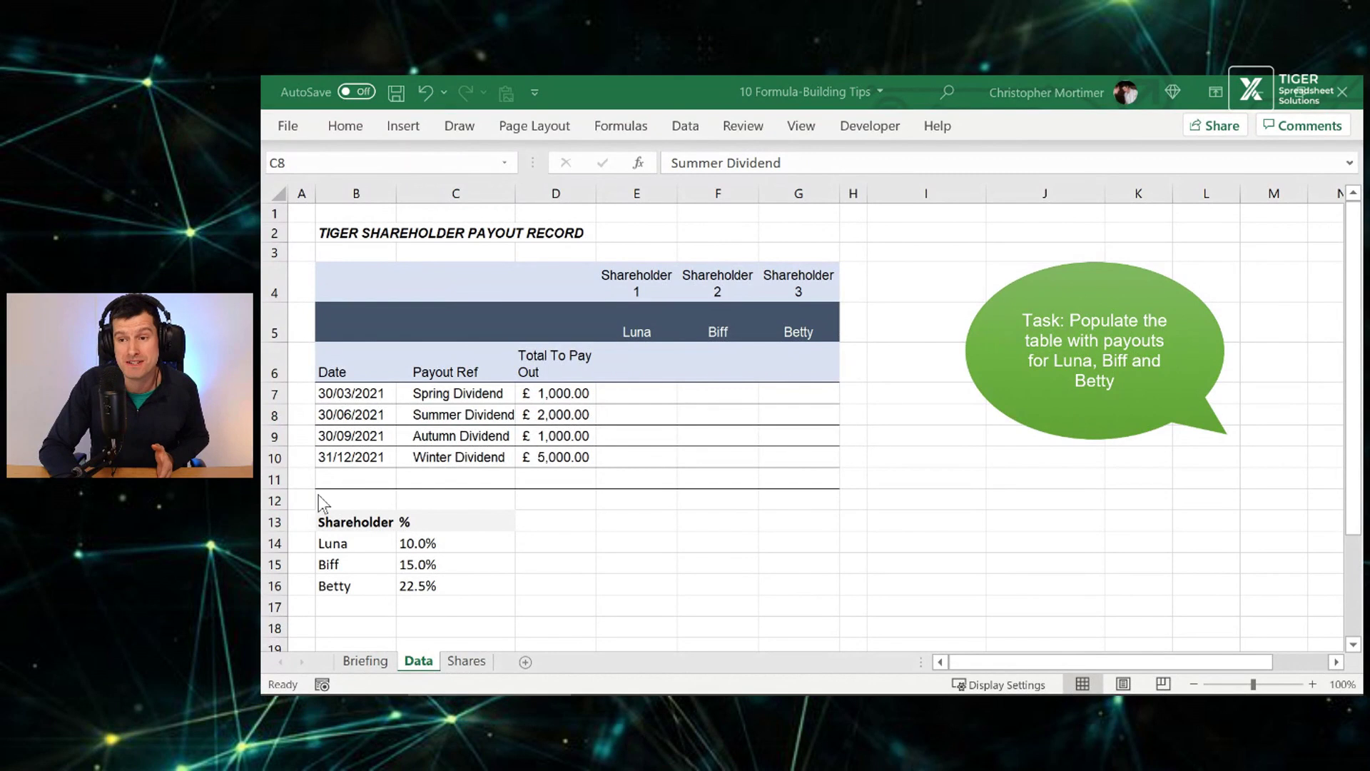
Leave the Summer Dividend cell and clear the entries in E6 and F6.
key("F2")
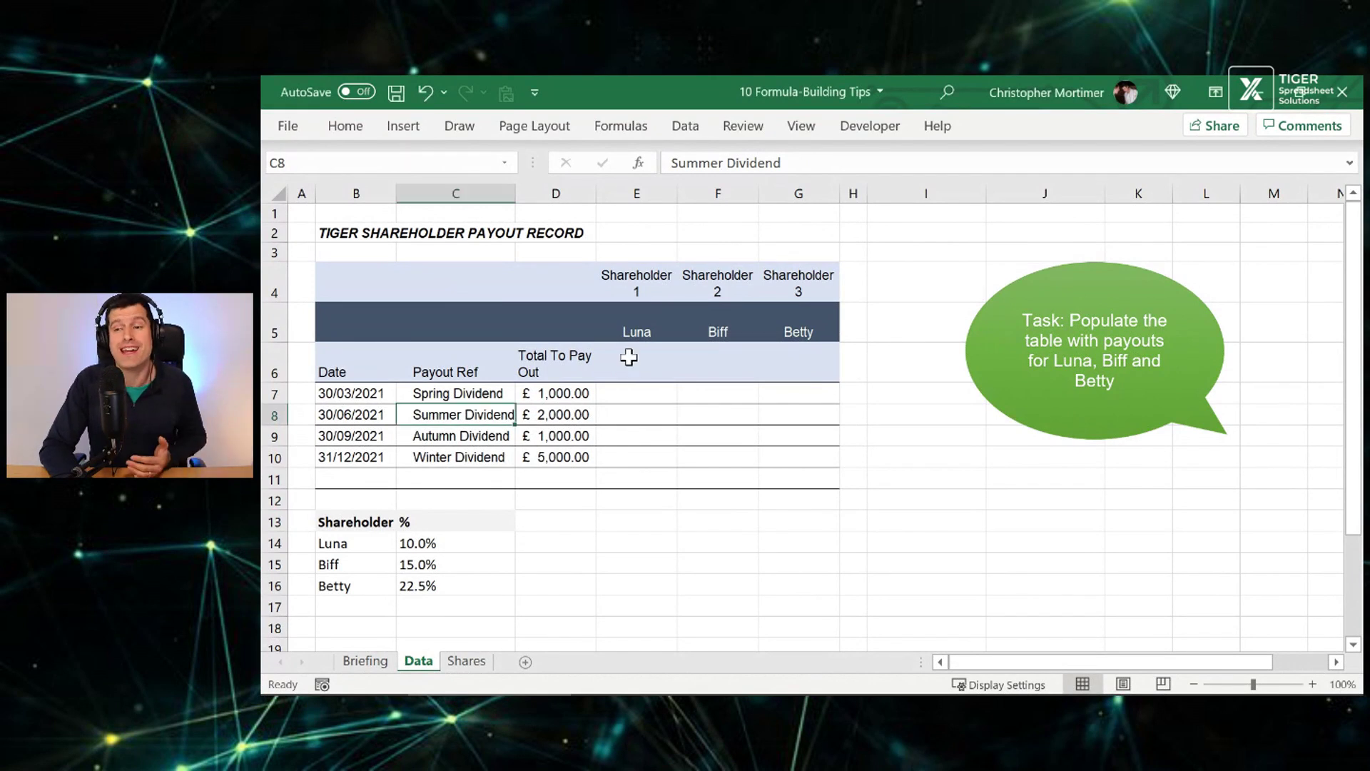
left_click(629, 357)
key("BackSpace")
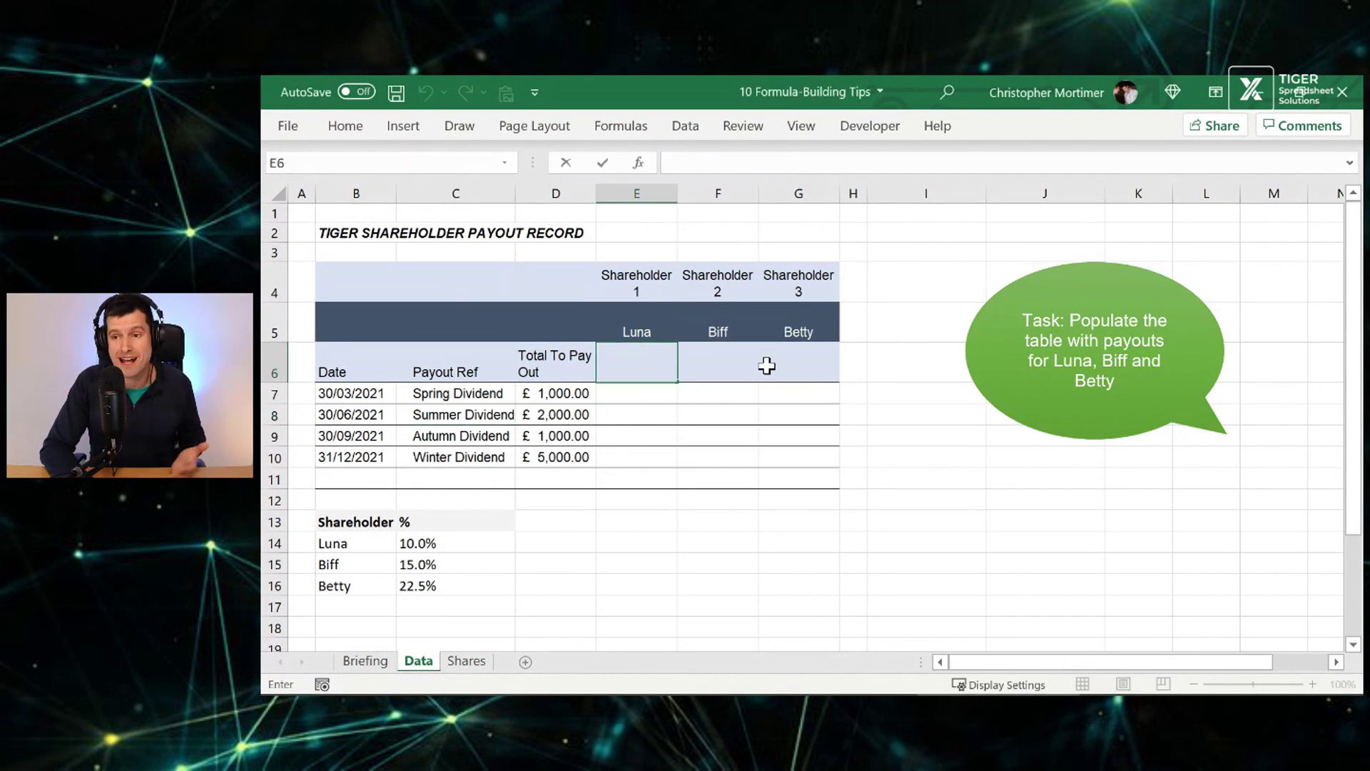
left_click(729, 366)
key("BackSpace")
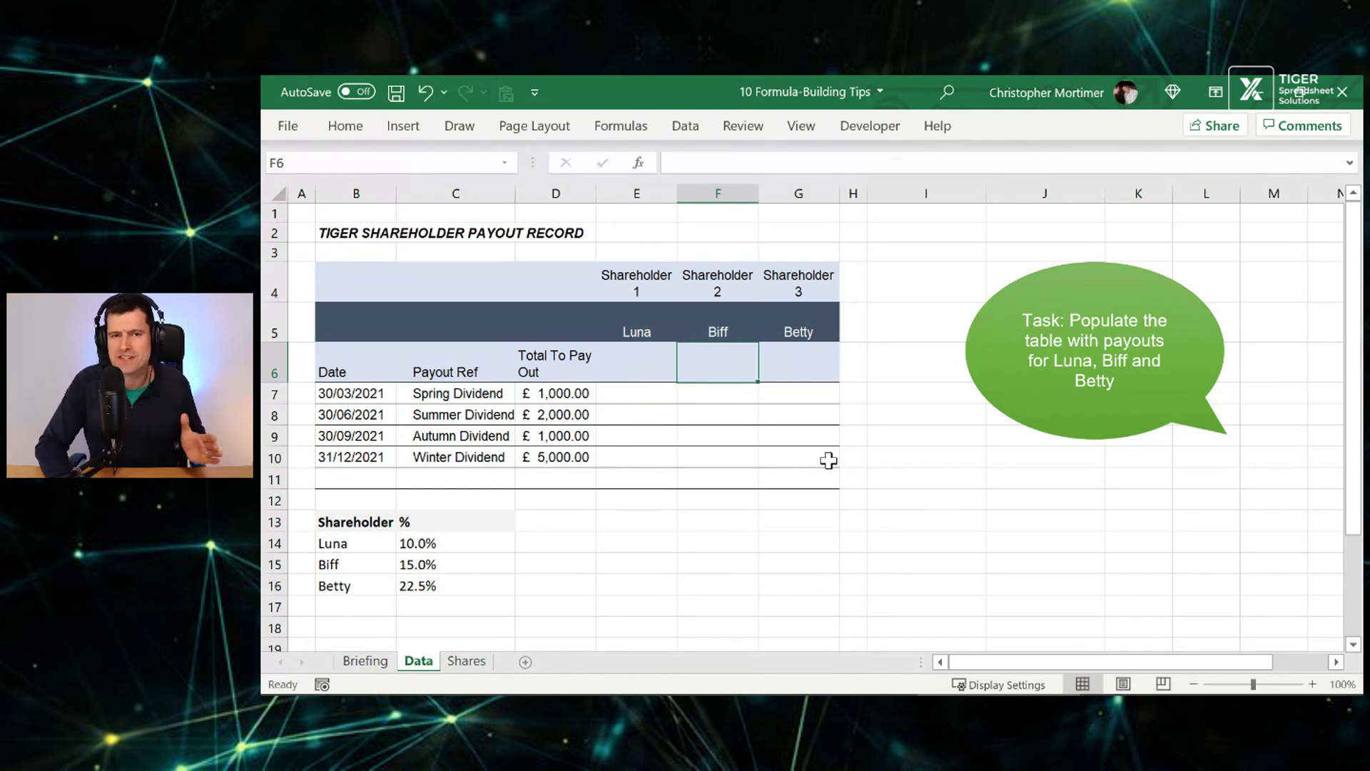
key("Return")
Return to E6 under Luna and begin a formula with an equals sign.
key("Down")
key("Down")
key("Down")
key("Left")
key("Left")
key("Left")
key("Left")
key("Left")
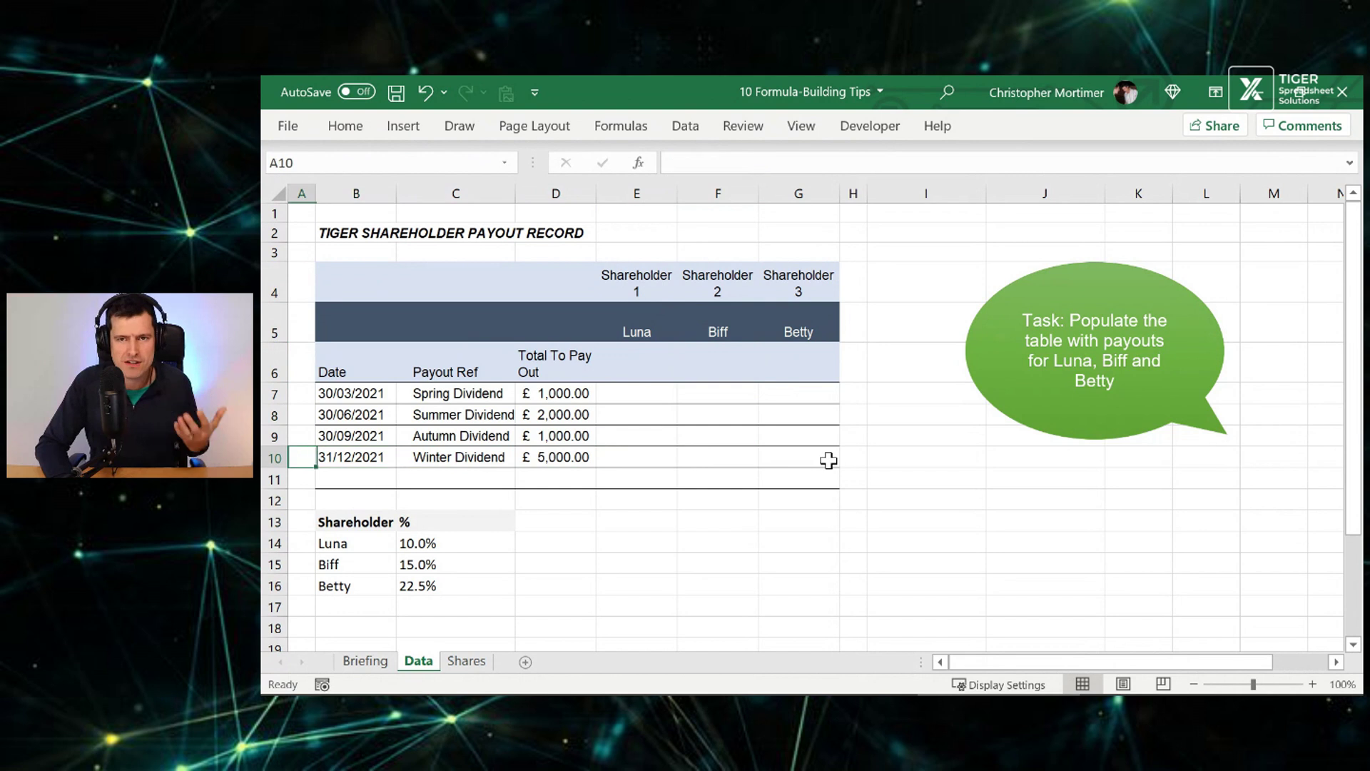
key("Up")
key("Up")
key("Up")
key("Up")
key("Right")
key("Right")
key("Right")
key("Right")
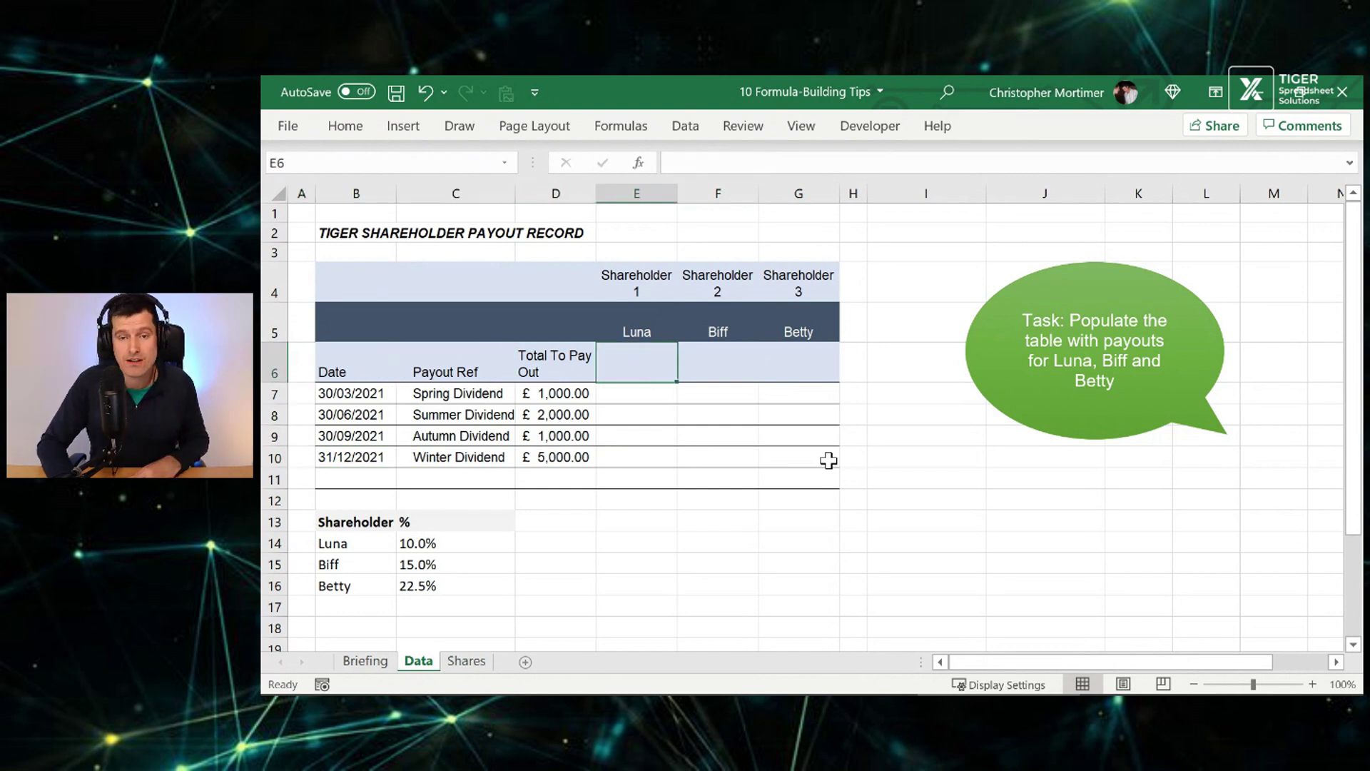
type("=")
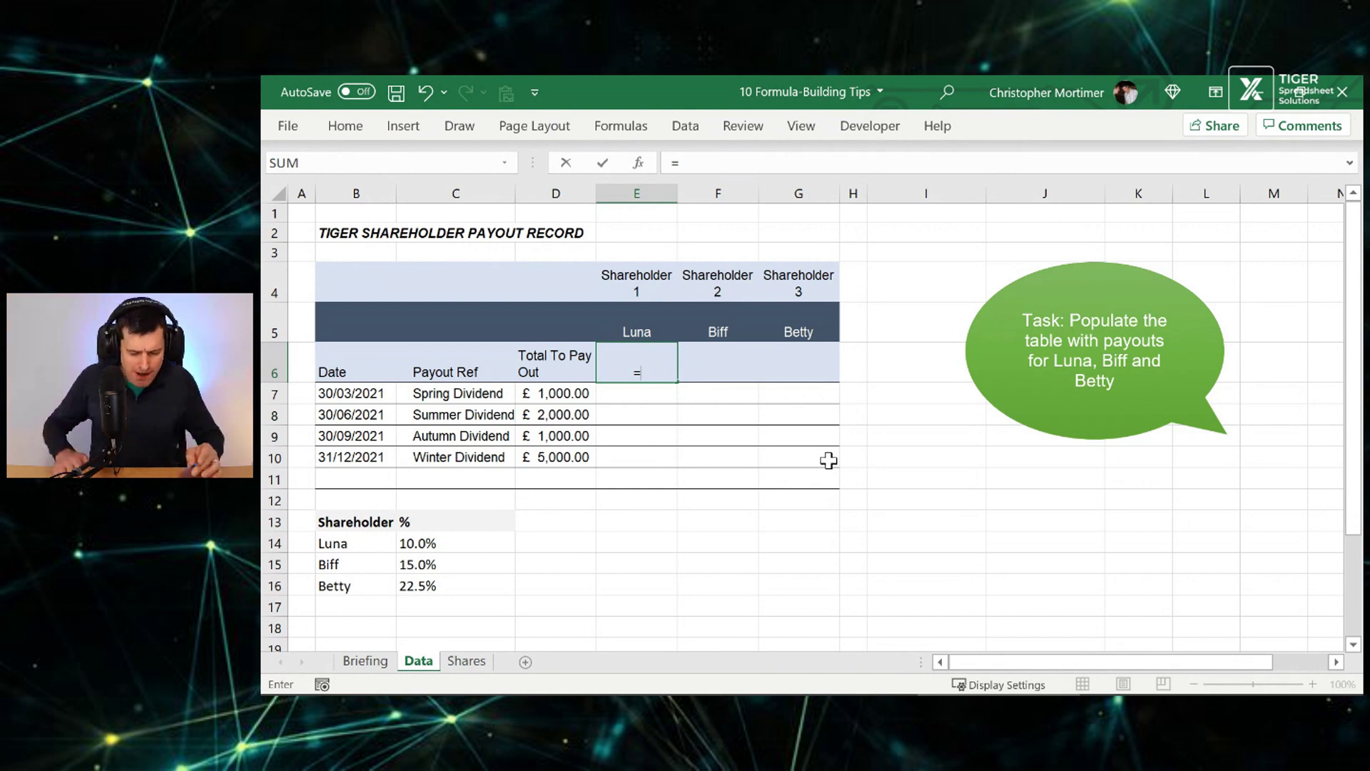
type("vjk")
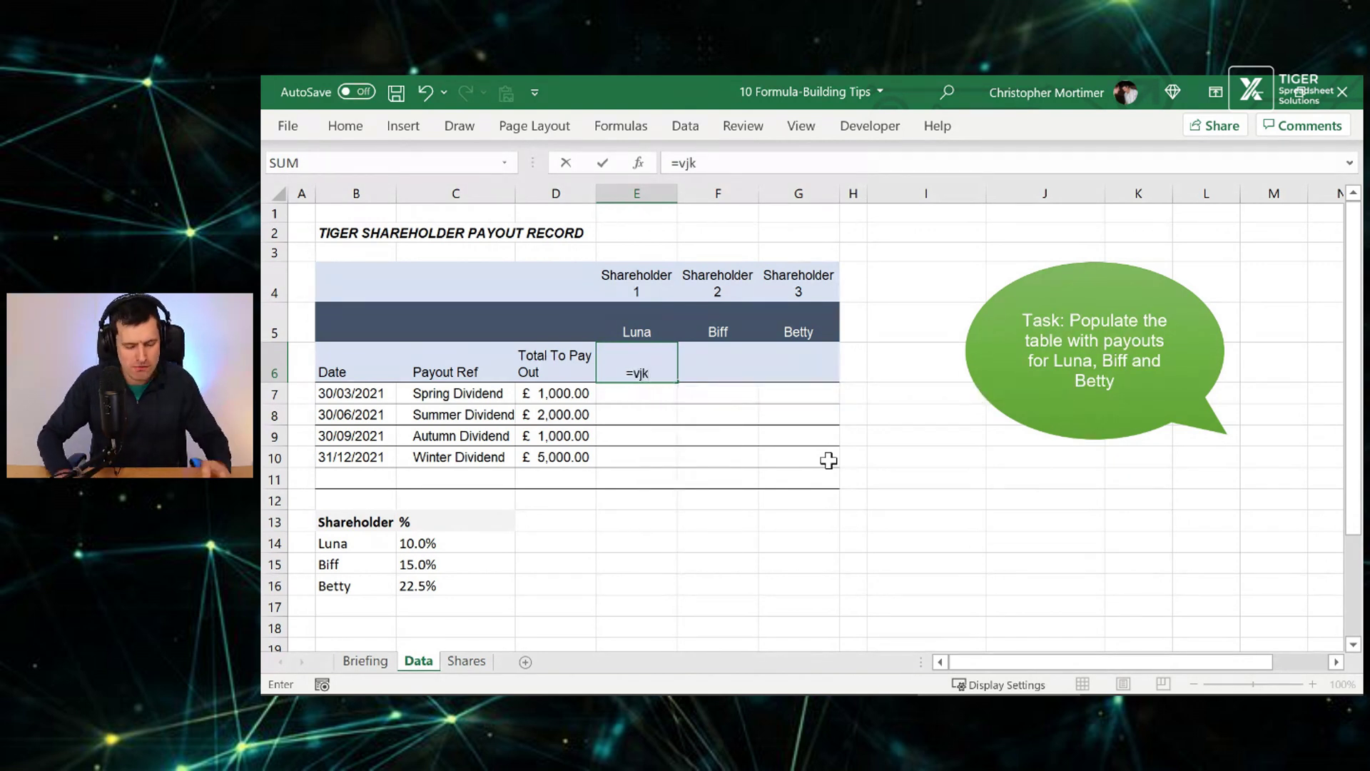
key("Tab")
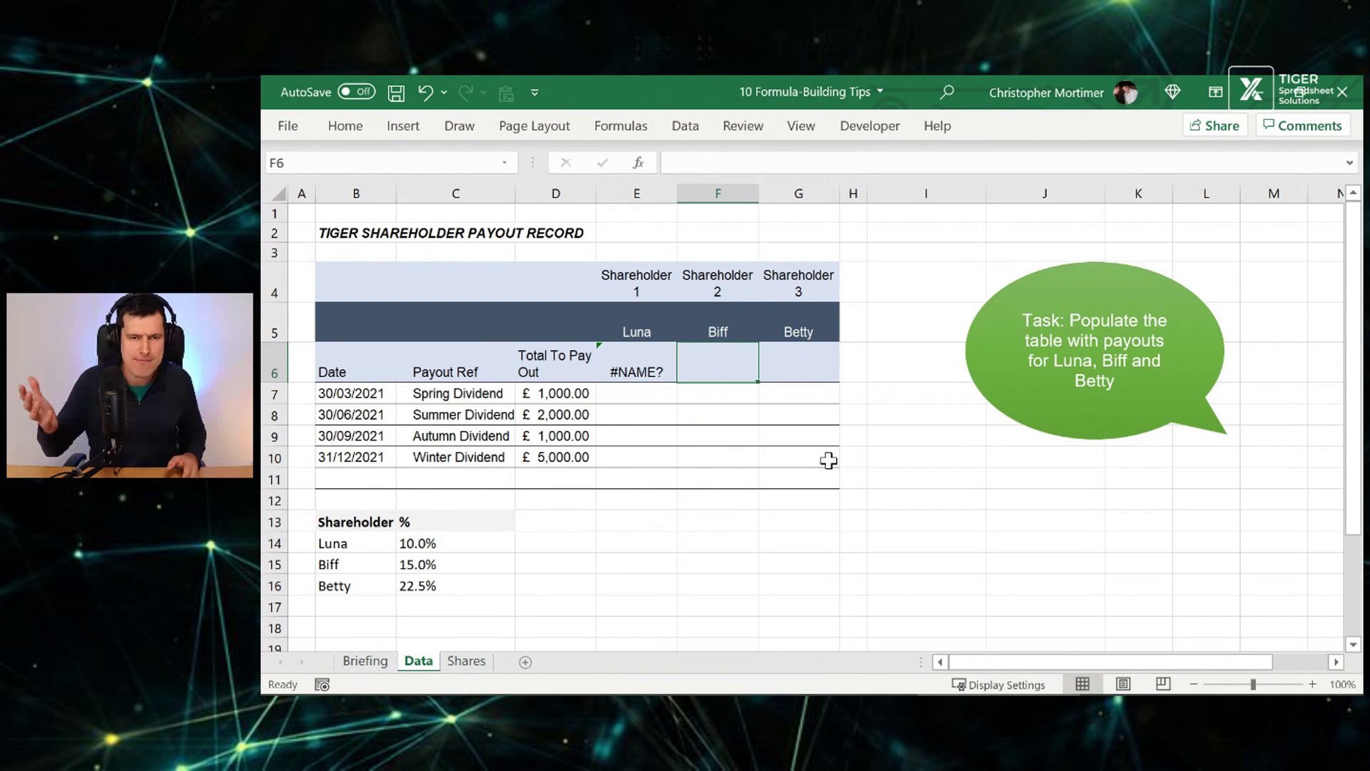
key("Left")
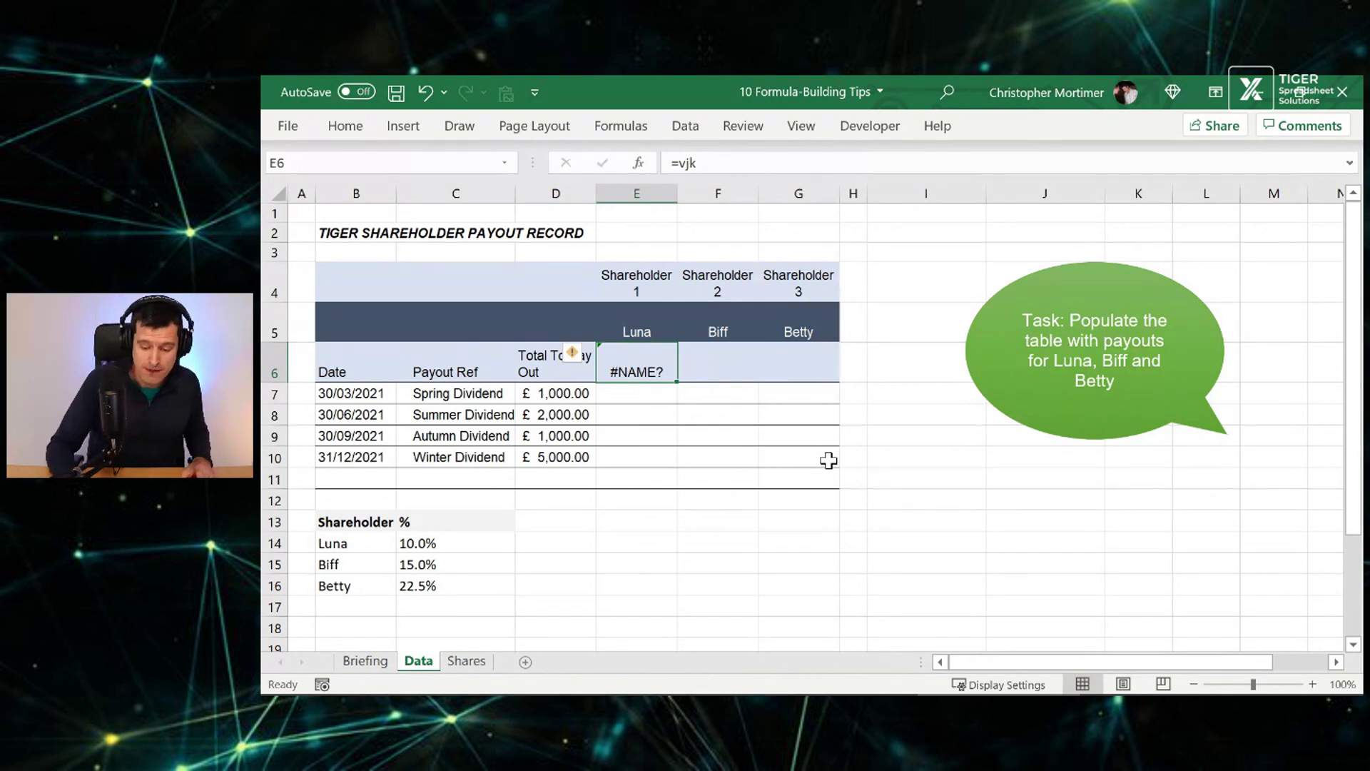
key("Delete")
type("=")
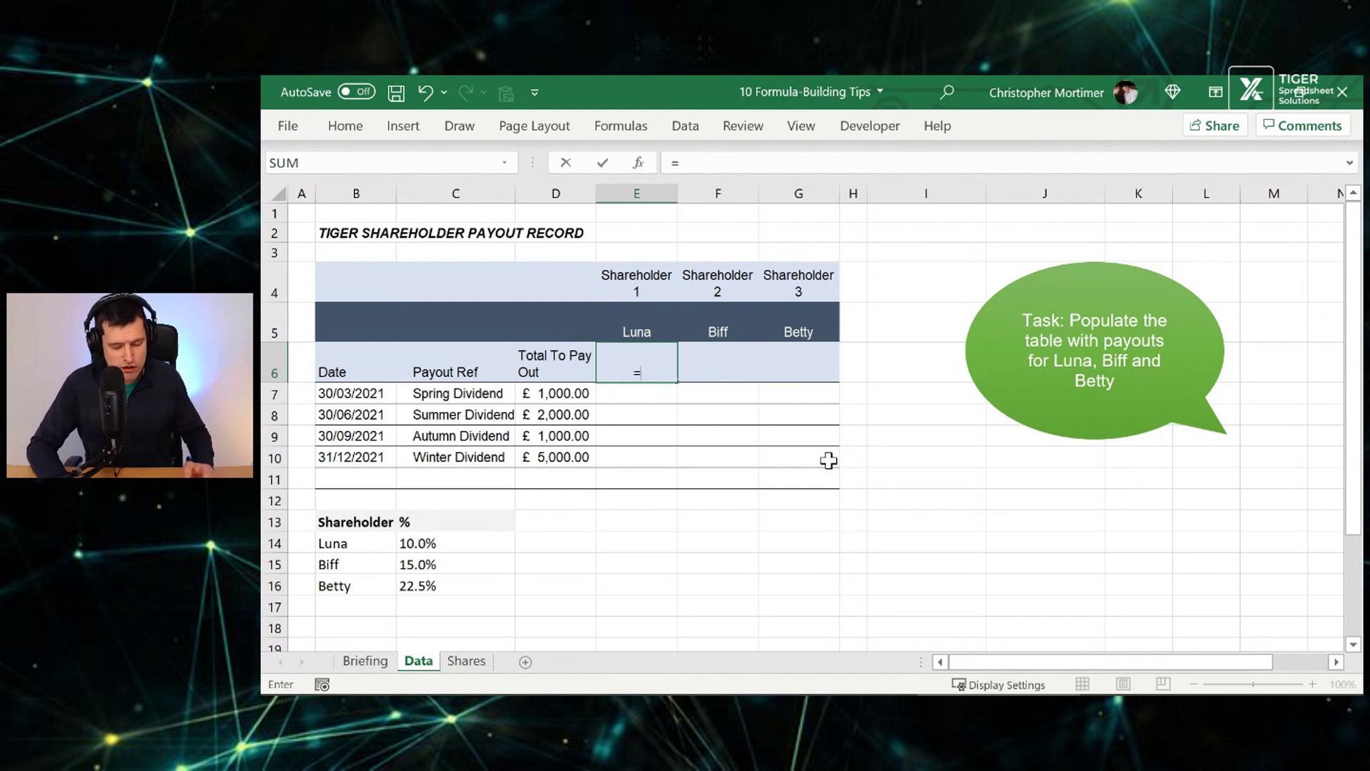
type("vl")
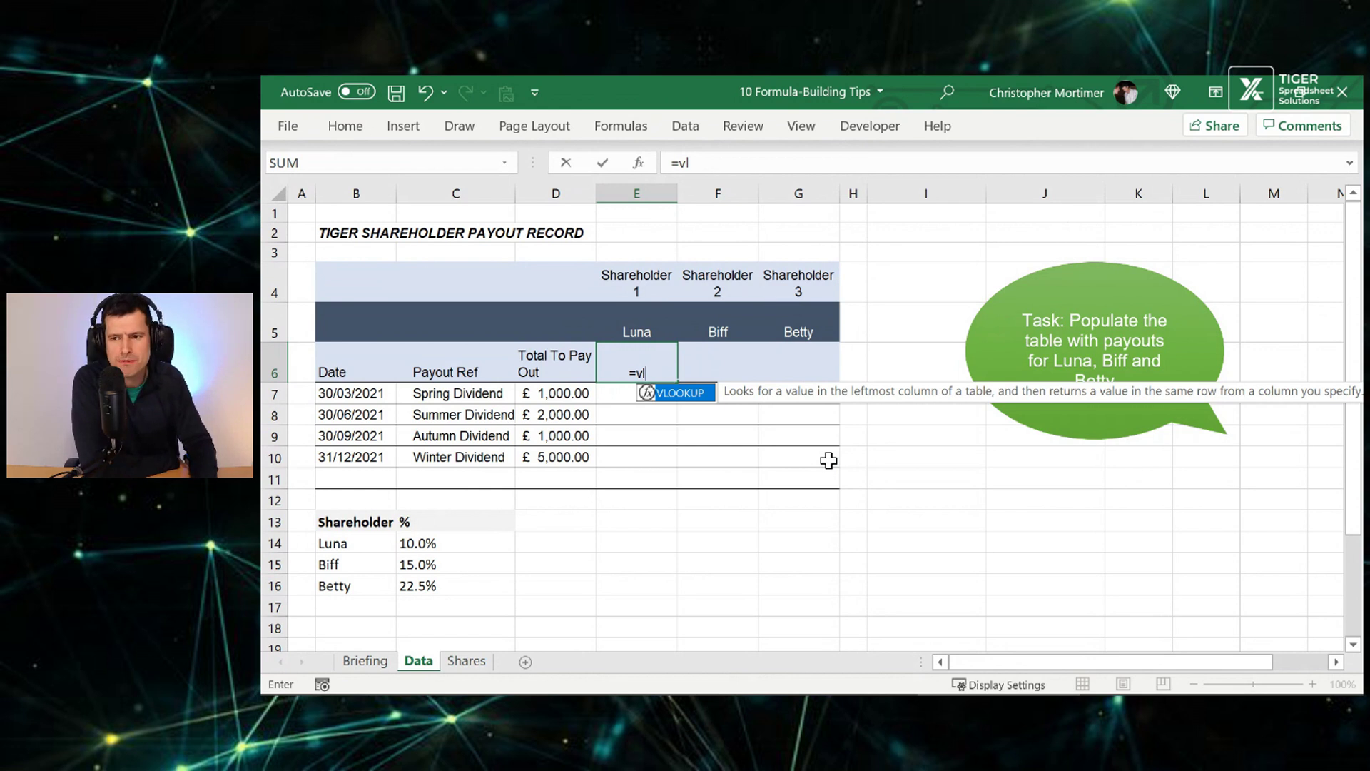
key("Tab")
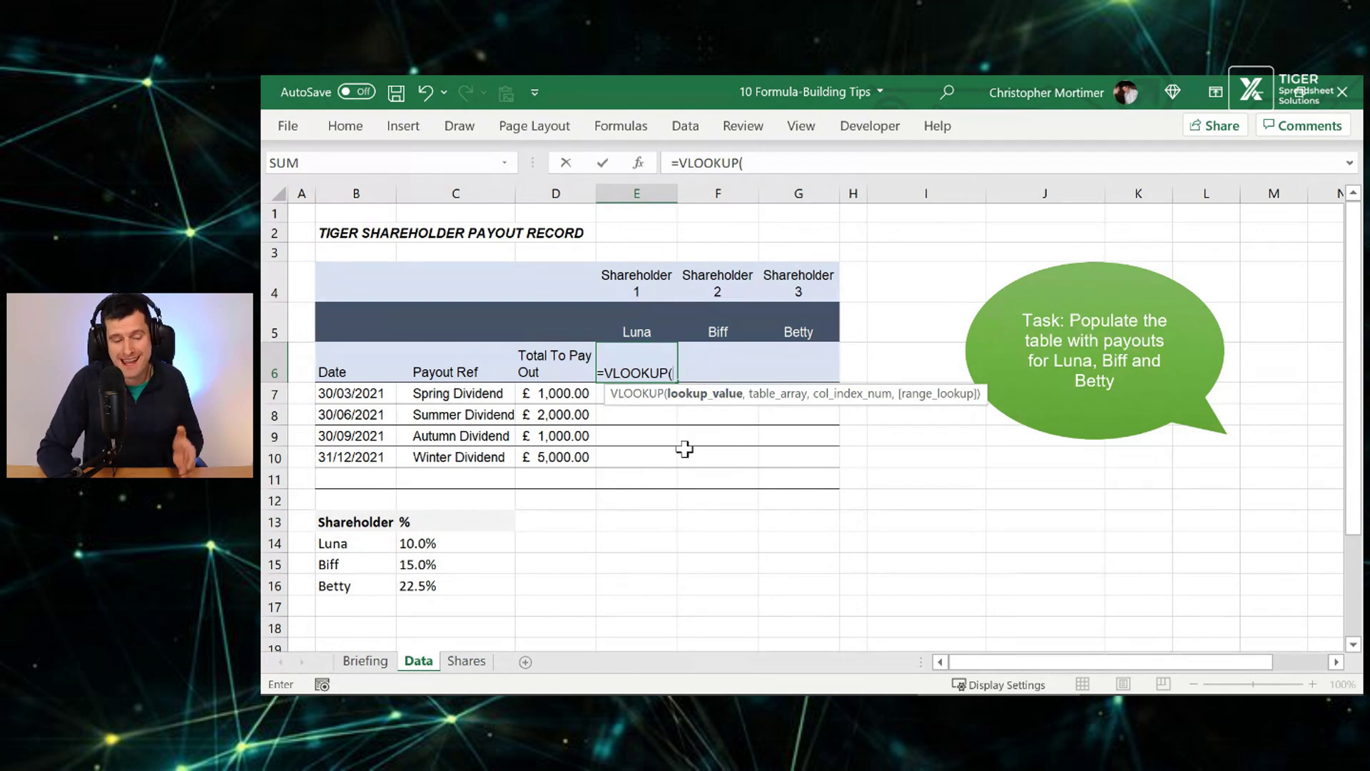
key("Escape")
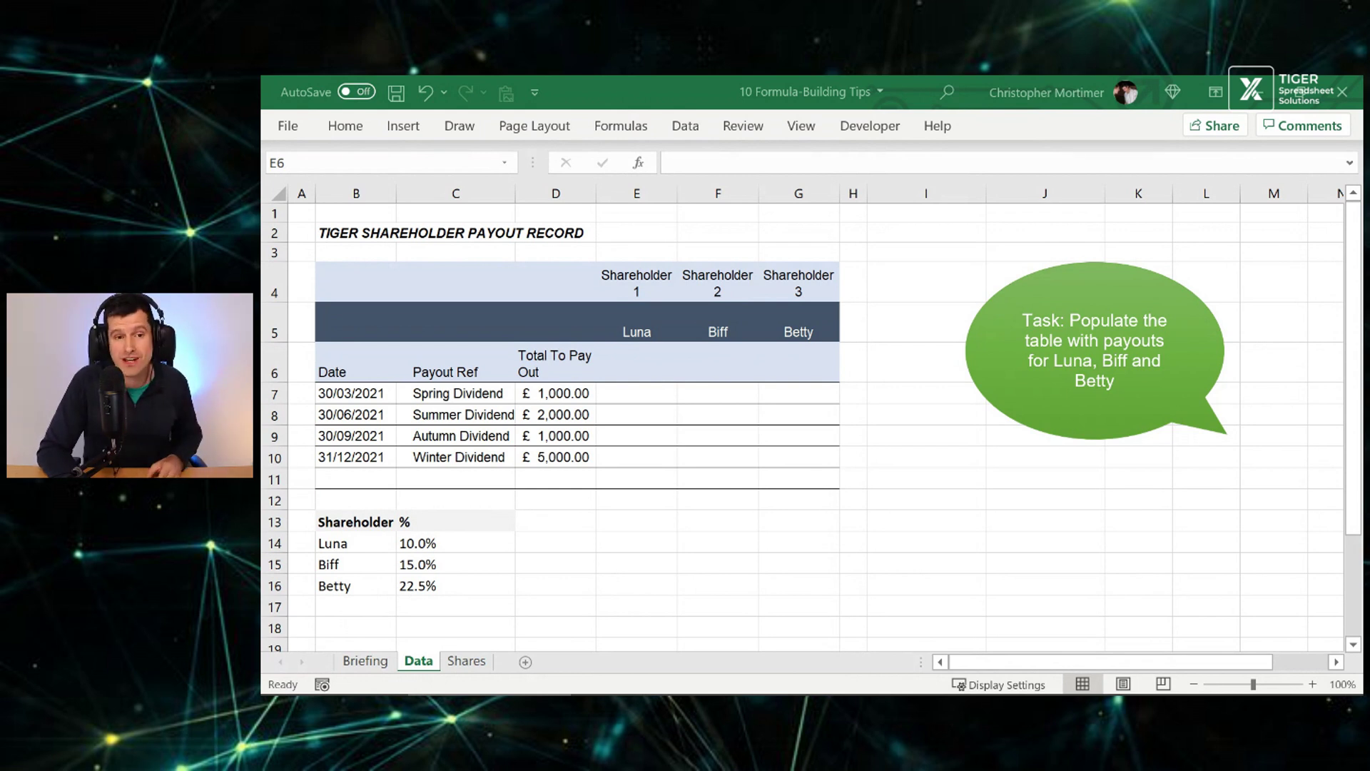
left_click(367, 662)
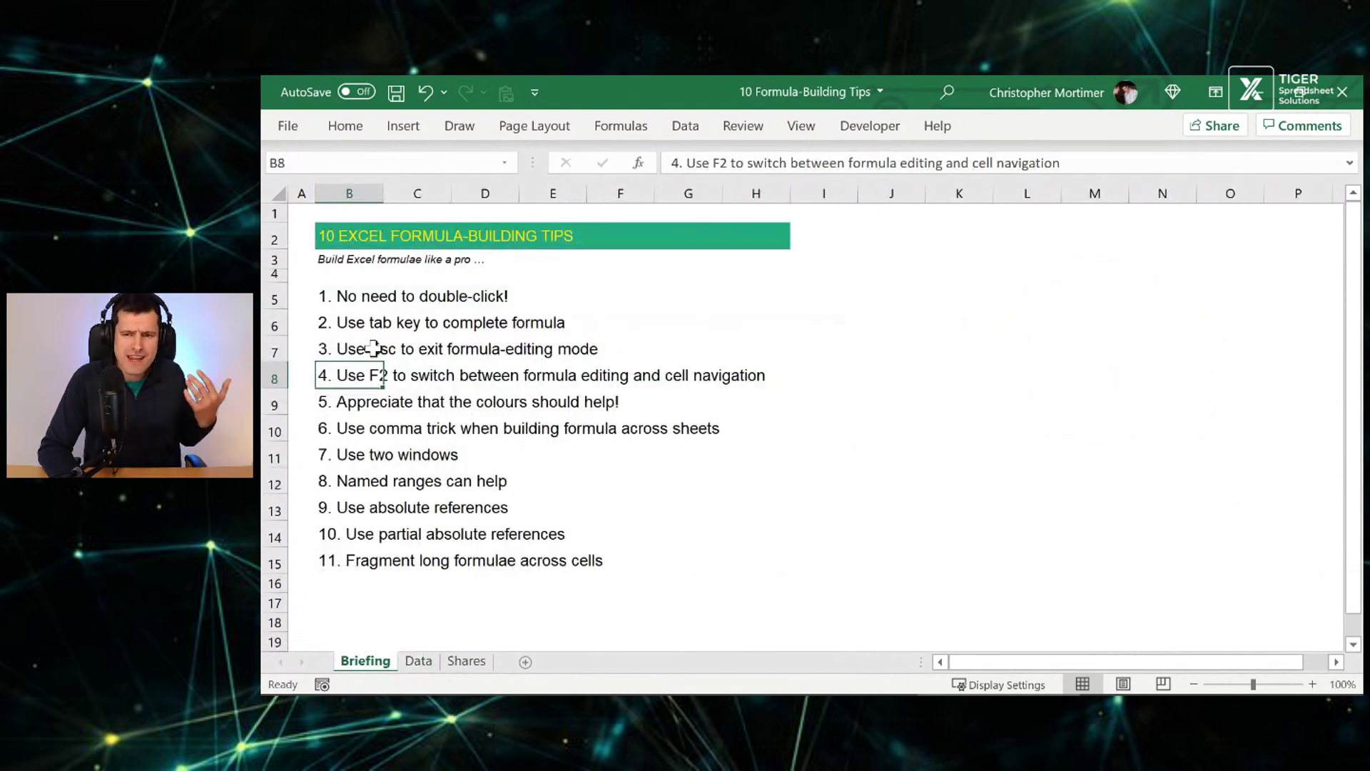
left_click(375, 350)
key("shift+space")
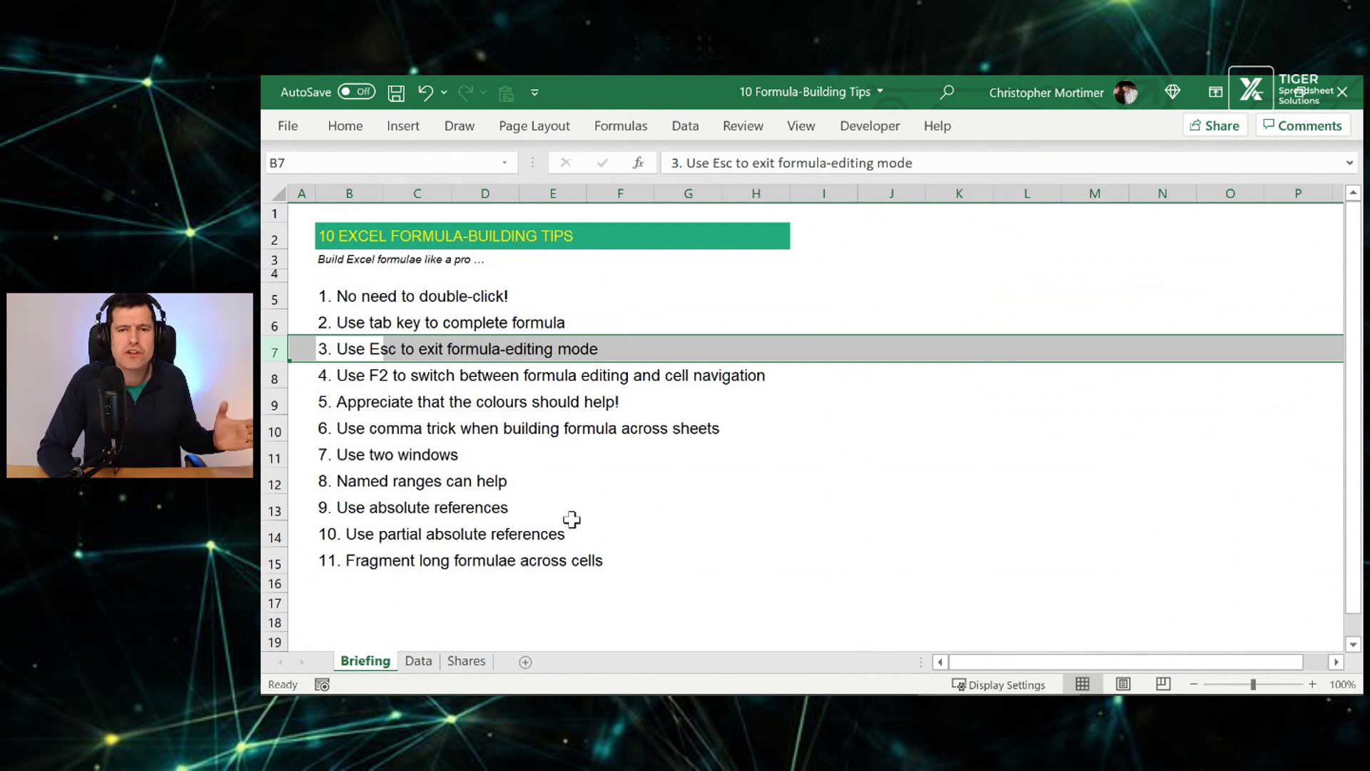
left_click(418, 662)
type("=vl")
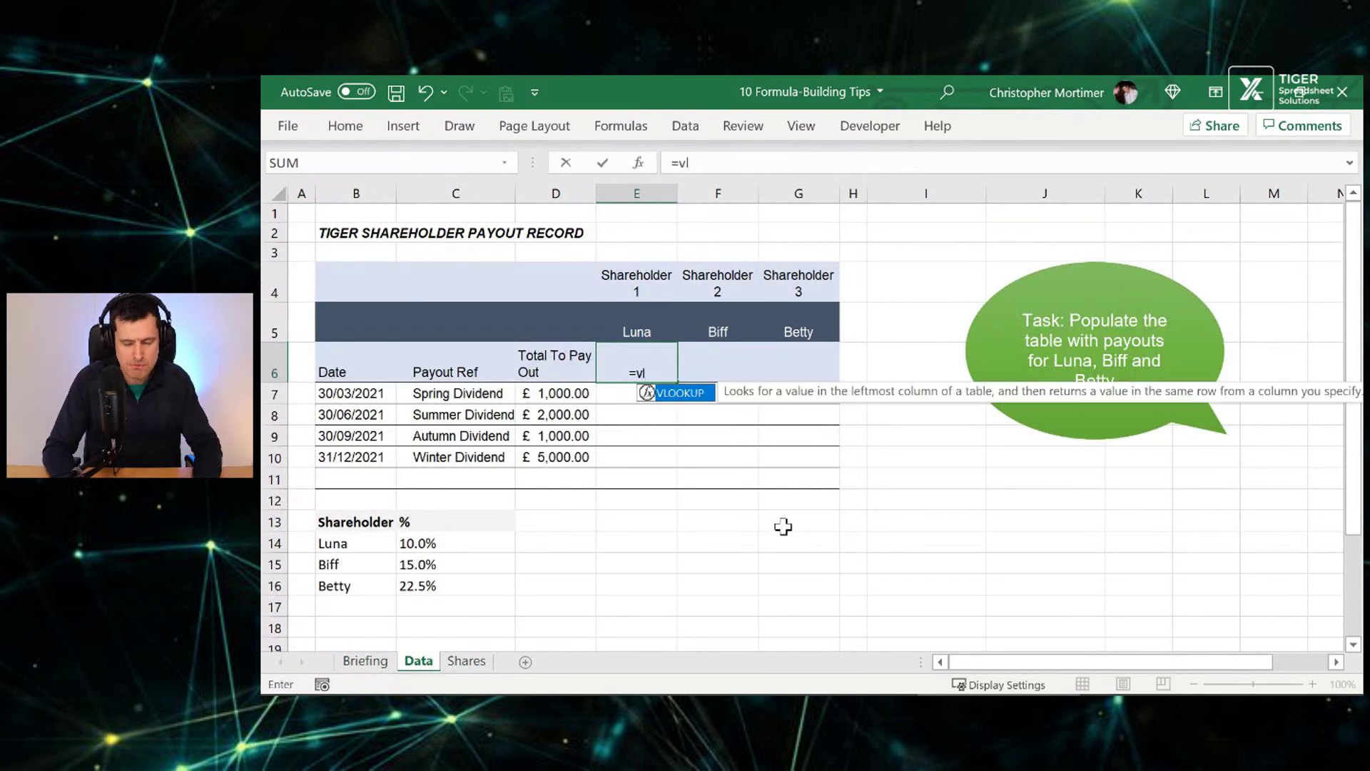
key("Tab")
key("Left")
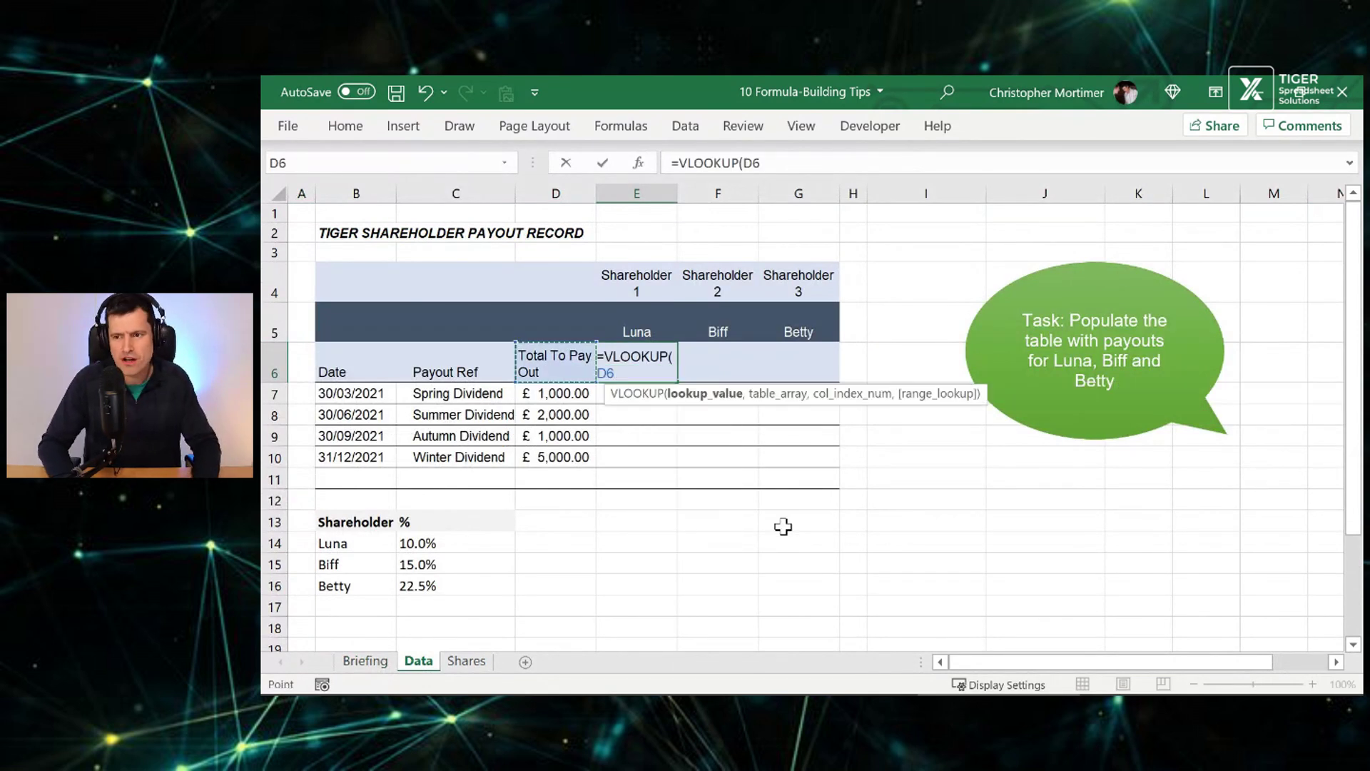
key("Down")
type(",")
key("Left")
key("Left")
key("Left")
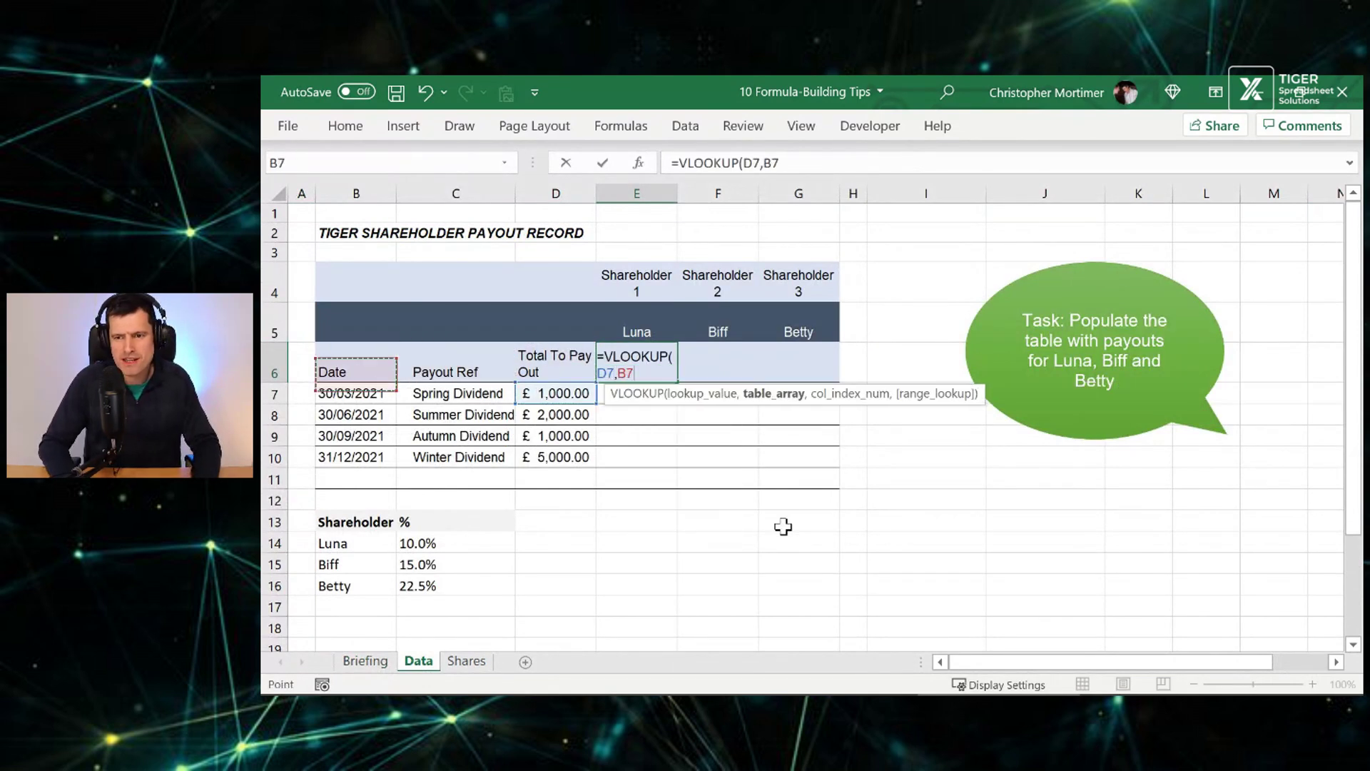
key("Down")
key("shift+Right")
key("shift+Right")
key("shift+Down")
key("shift+Down")
key("shift+Down")
type(",")
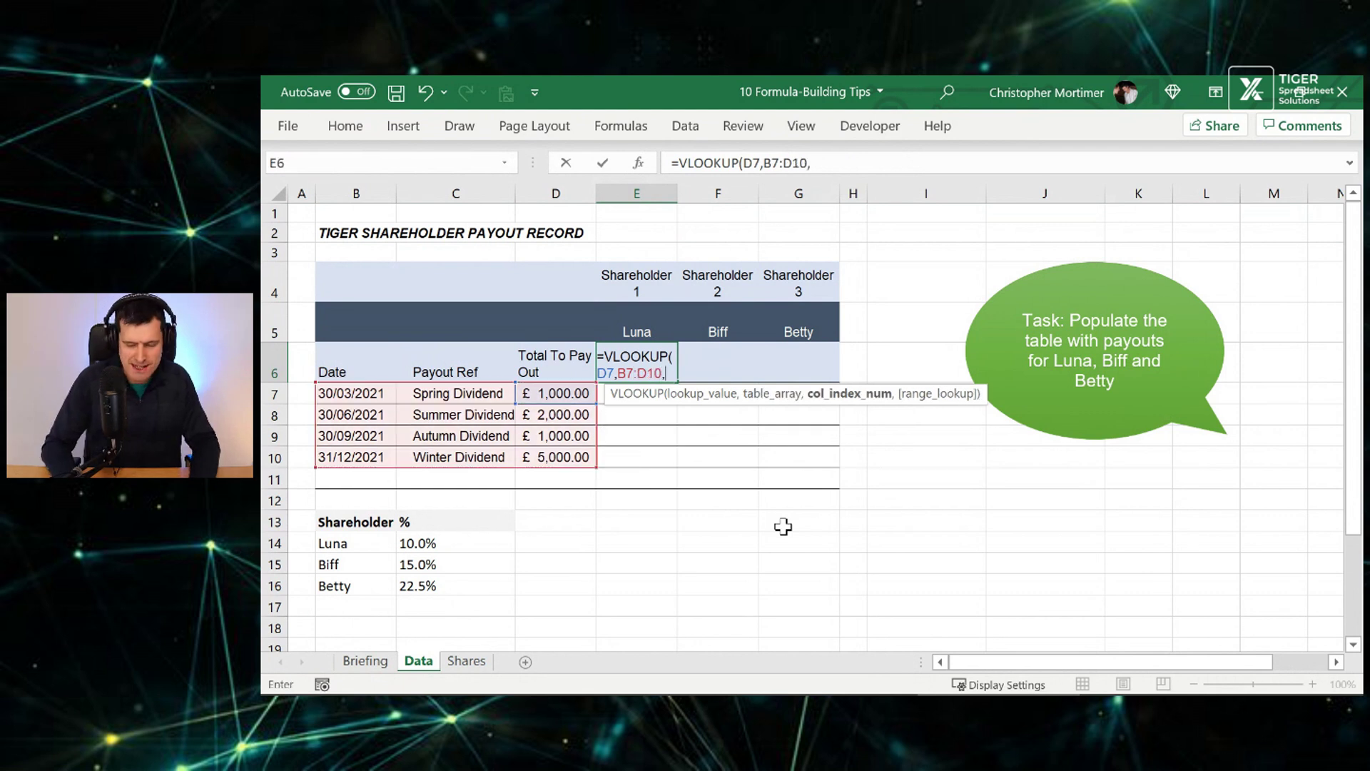
key("ctrl+Page_Down")
key("Right")
key("Left")
key("Down")
key("Down")
key("Down")
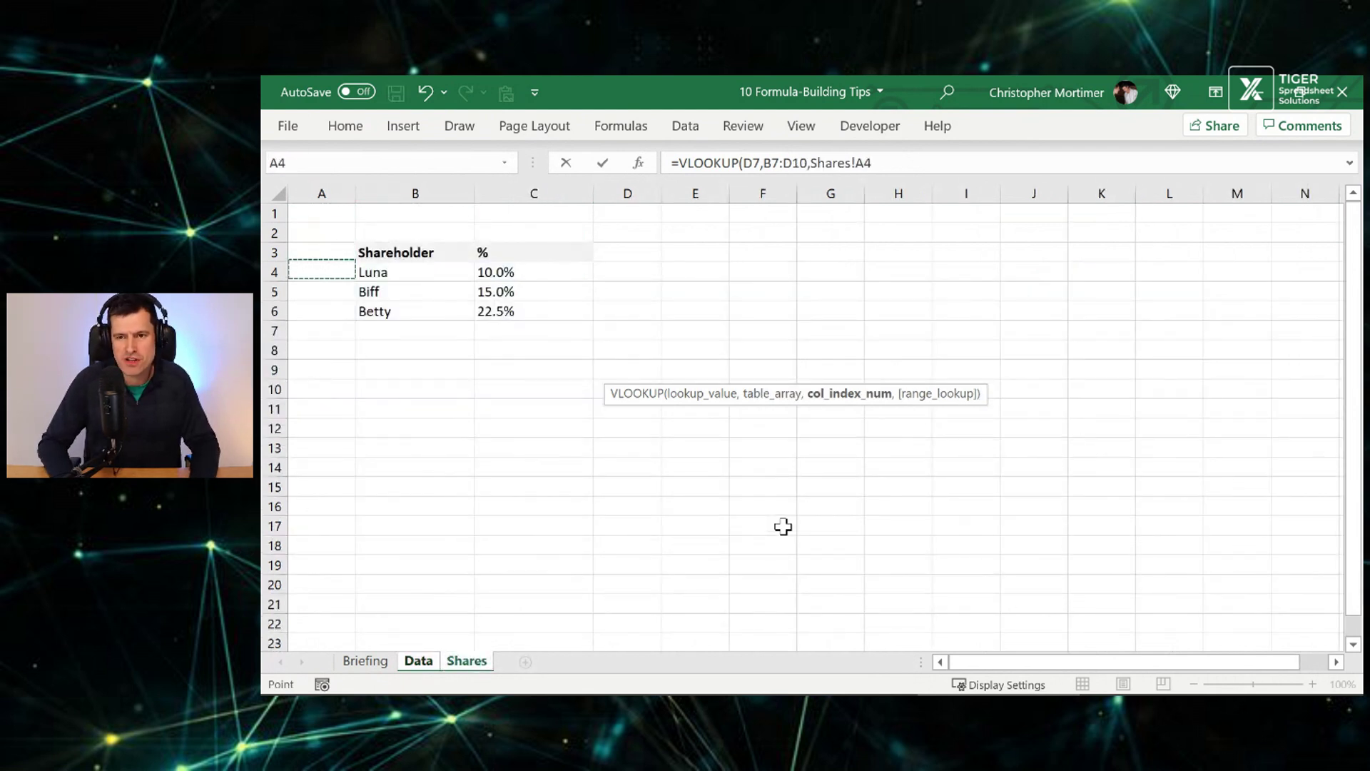
key("Right")
key("Right")
key("Down")
key("Up")
key("shift+Down")
key("shift+Down")
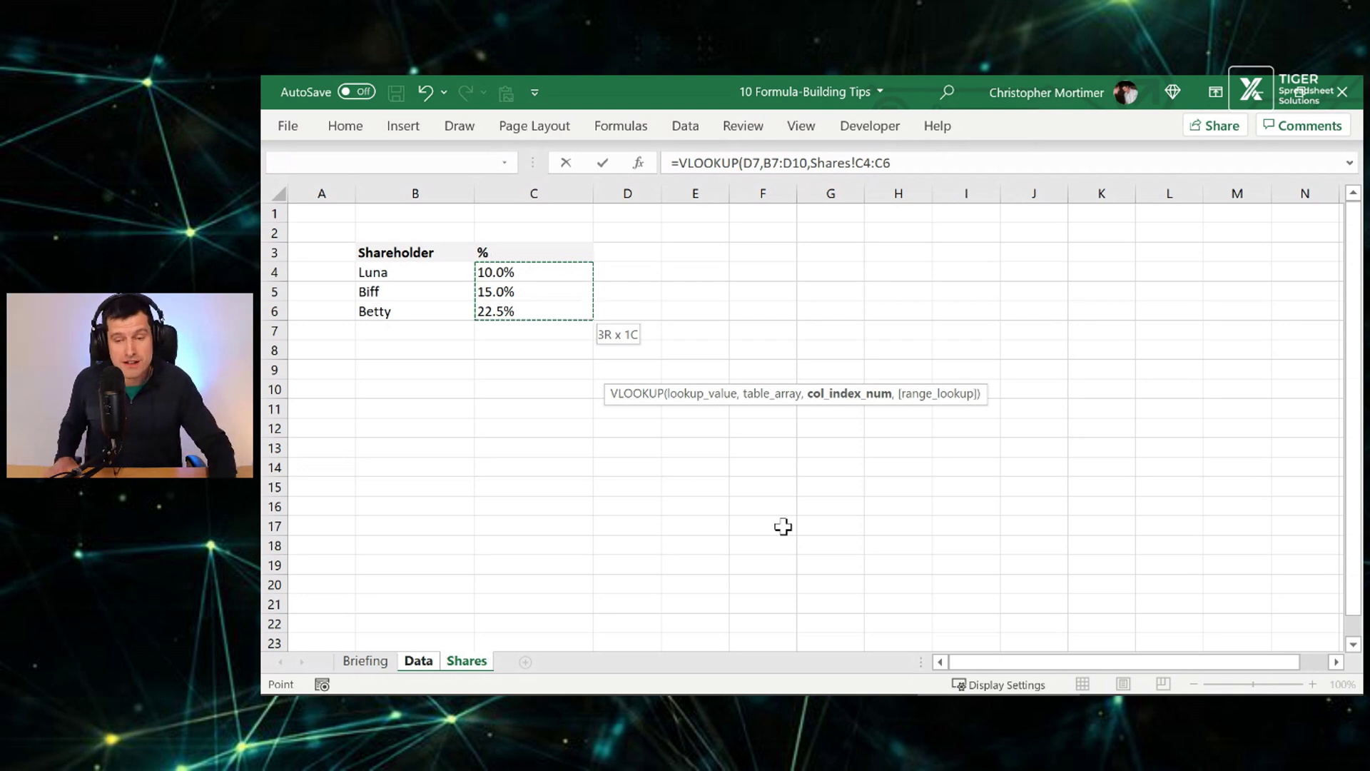
key("Escape")
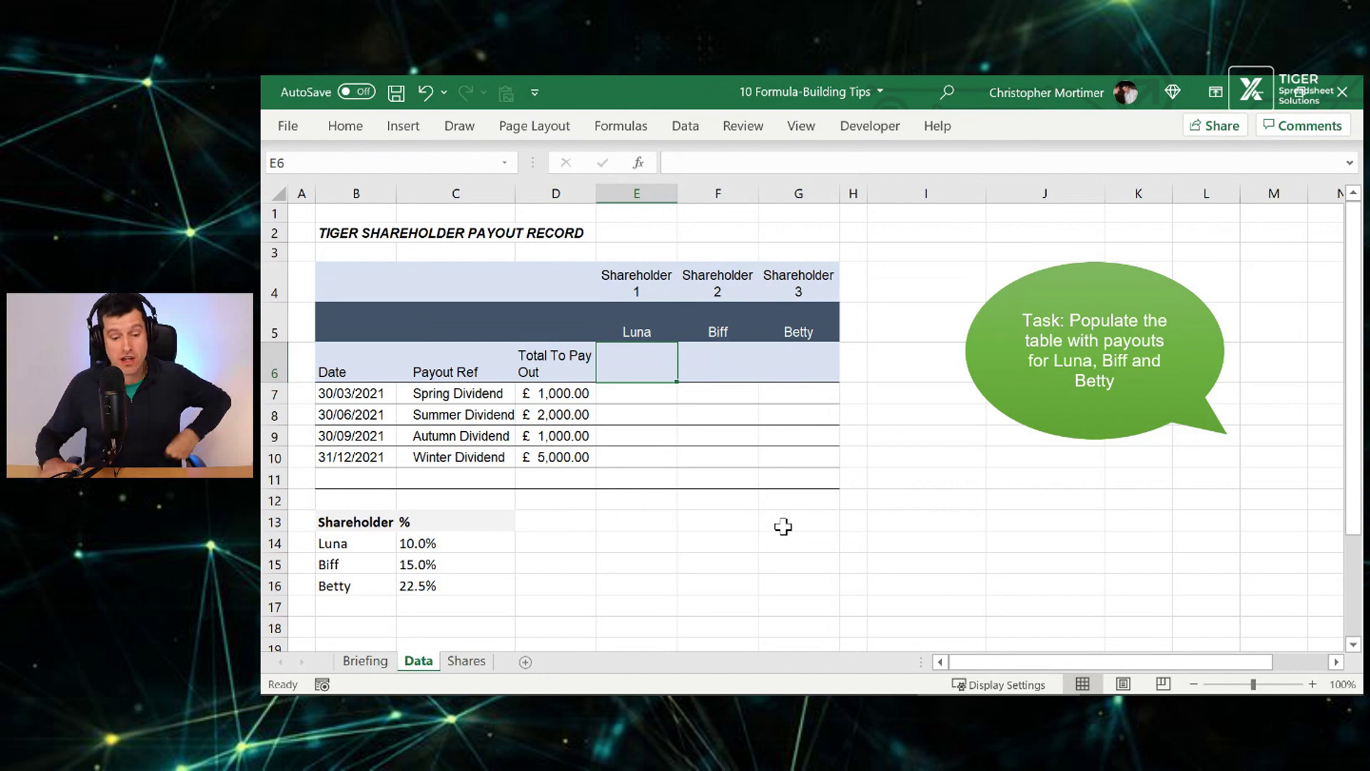
Read tip 4 on the Briefing sheet, then go back to the Data sheet.
left_click(365, 661)
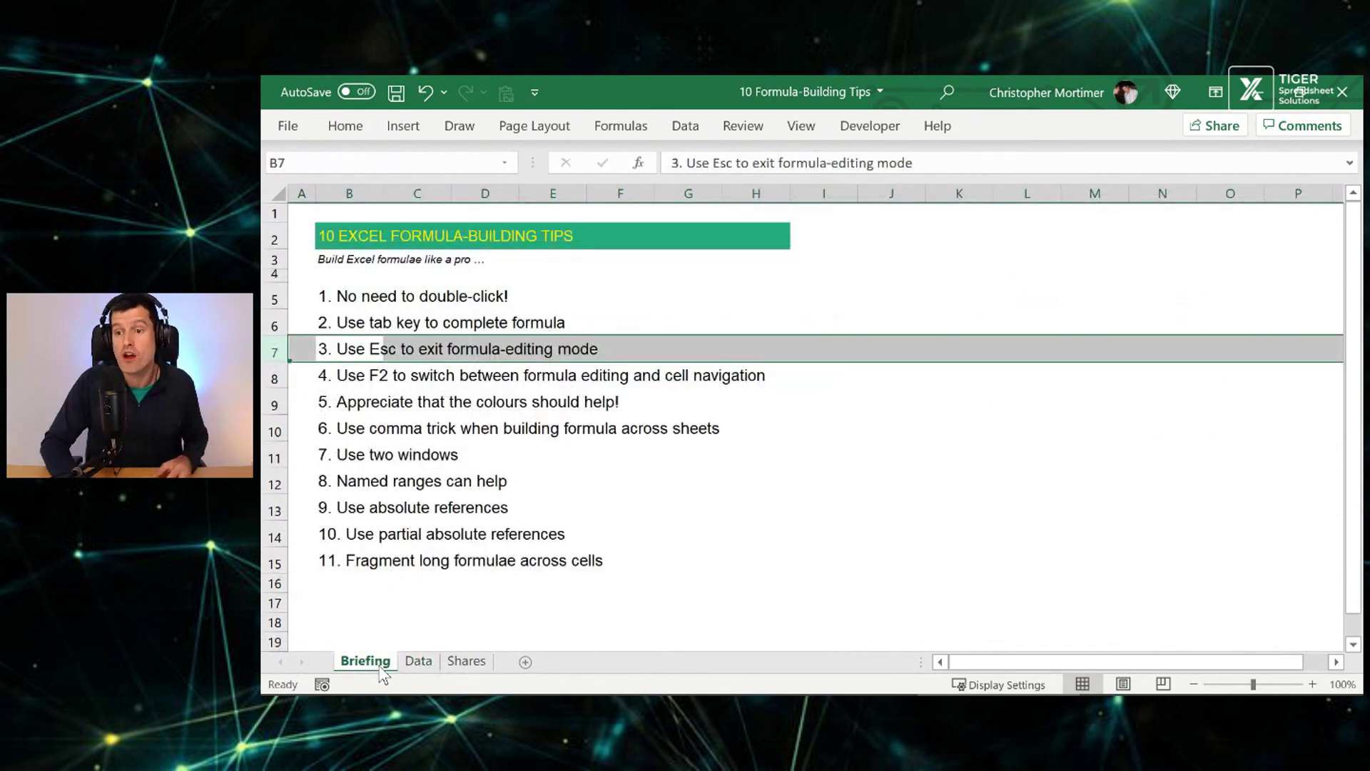
key("Down")
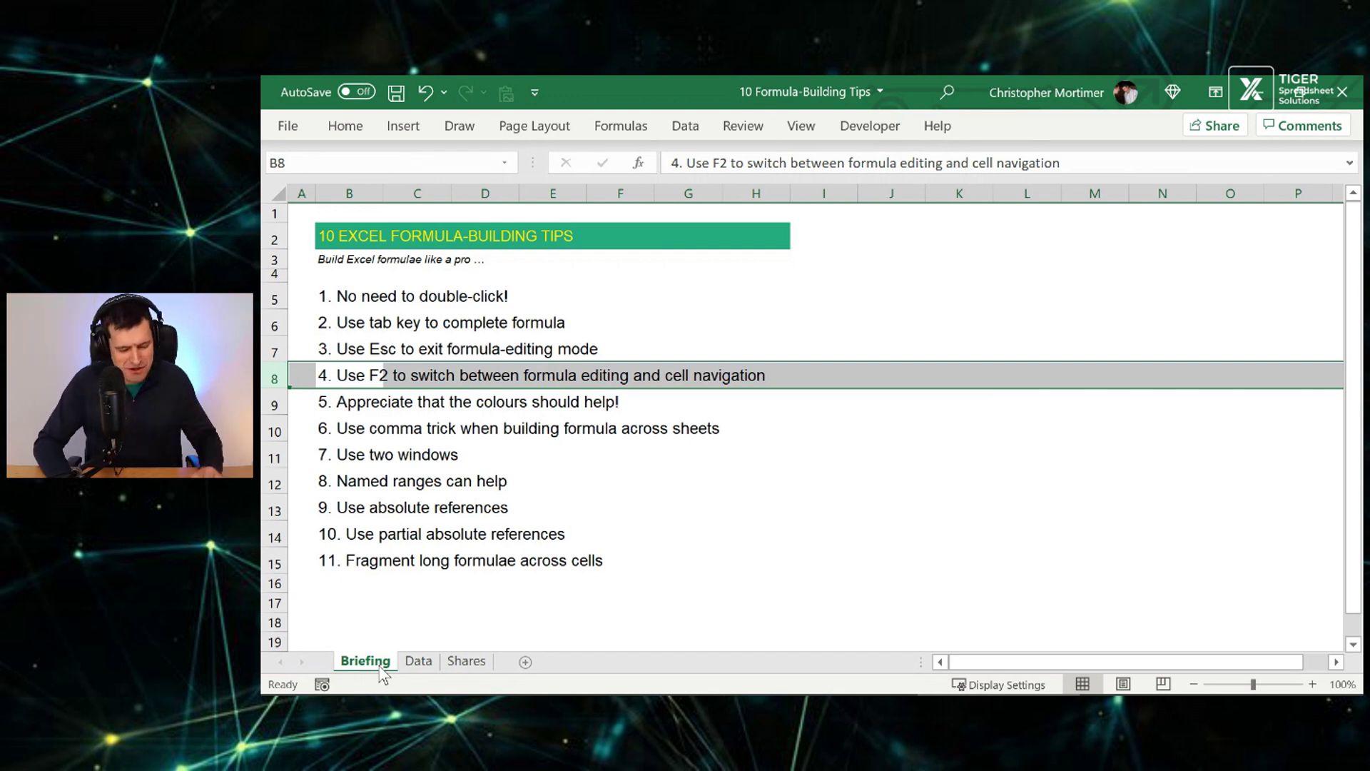
key("ctrl+Page_Down")
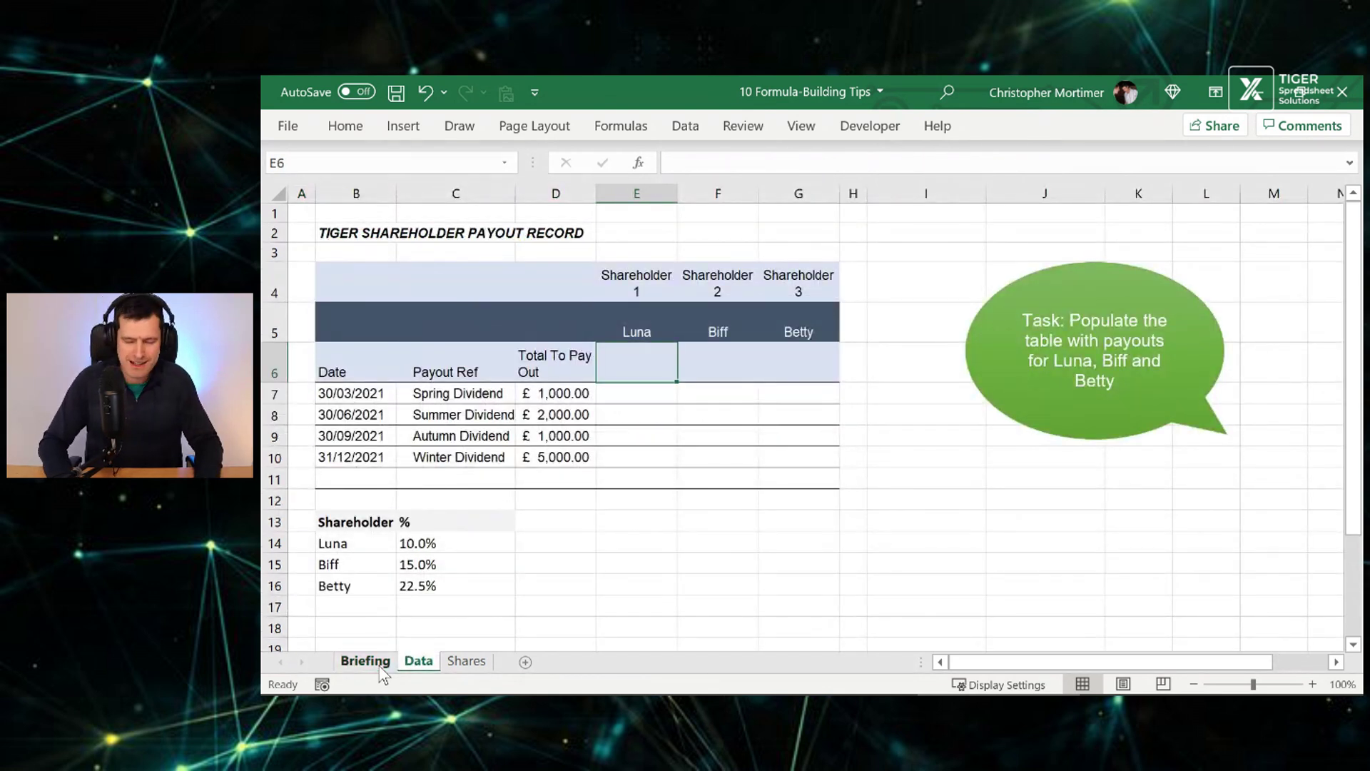
Start =VLOOKUP( in E6, using Luna's name in E5 as the lookup value.
type("=vl")
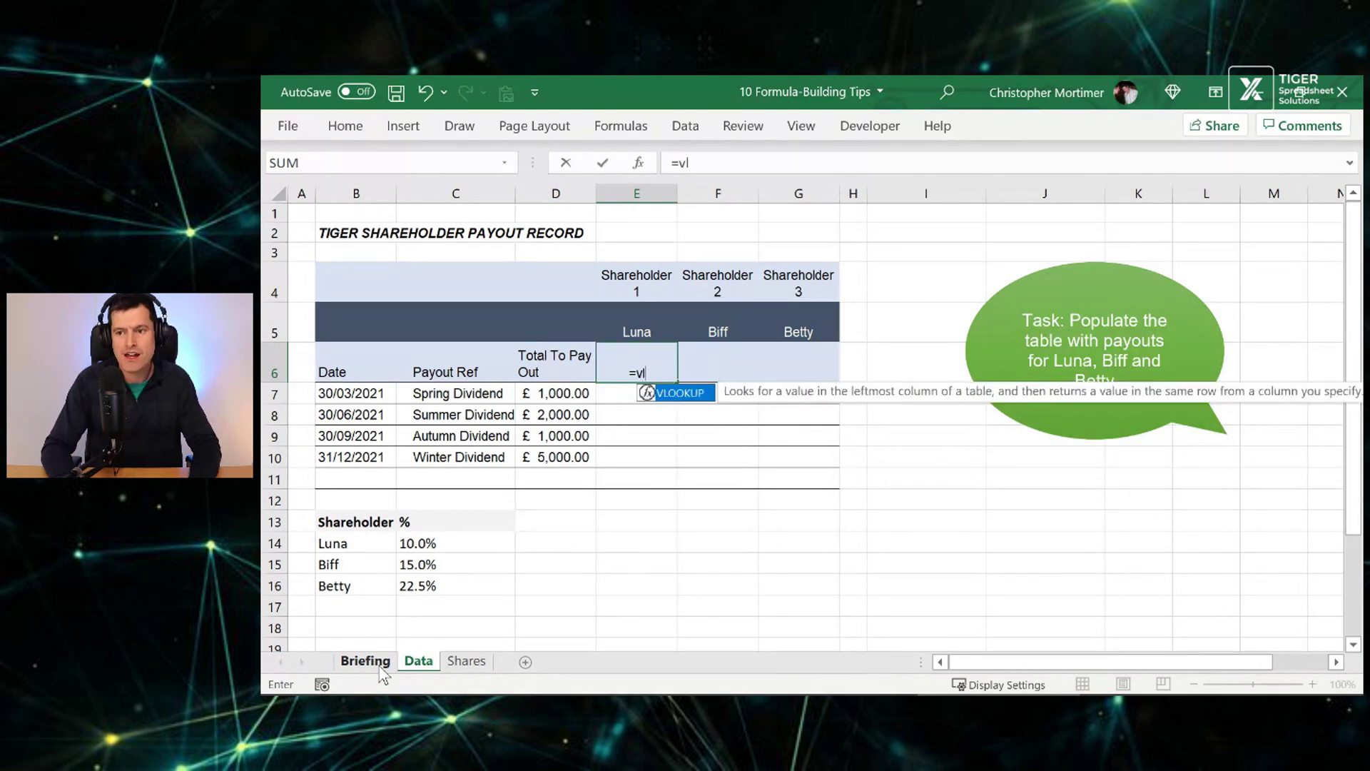
key("Tab")
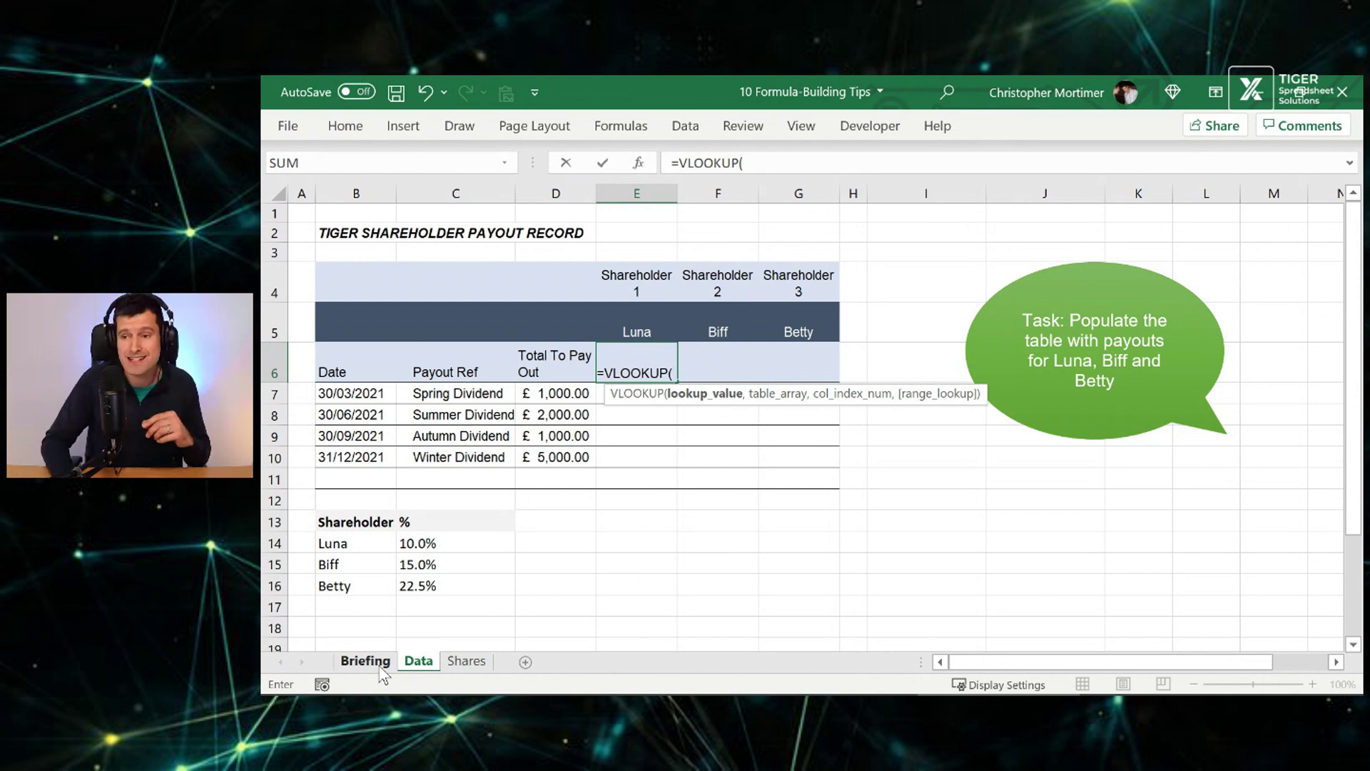
key("Left")
key("Left")
key("Left")
key("Down")
key("Down")
key("Down")
key("Down")
key("Right")
key("Right")
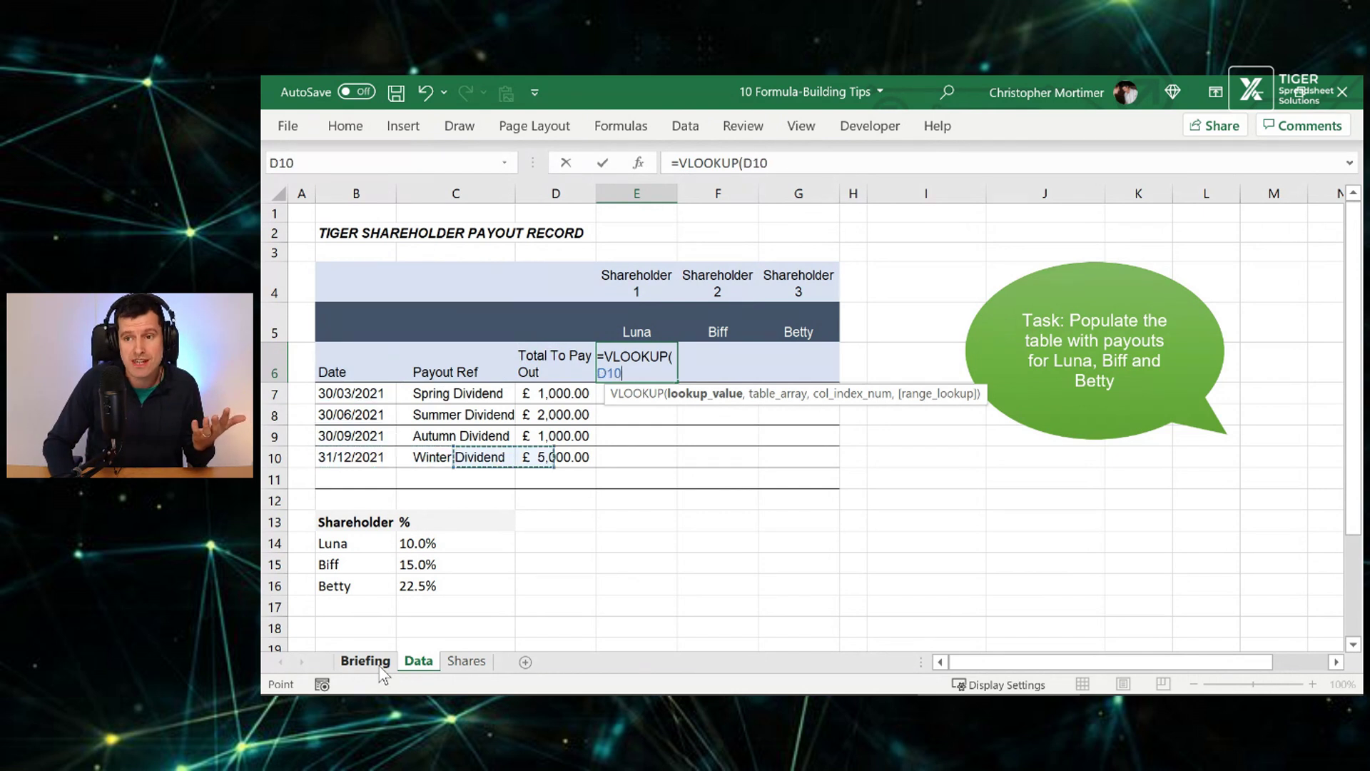
key("Right")
key("Up")
key("Up")
key("Up")
key("Up")
key("Up")
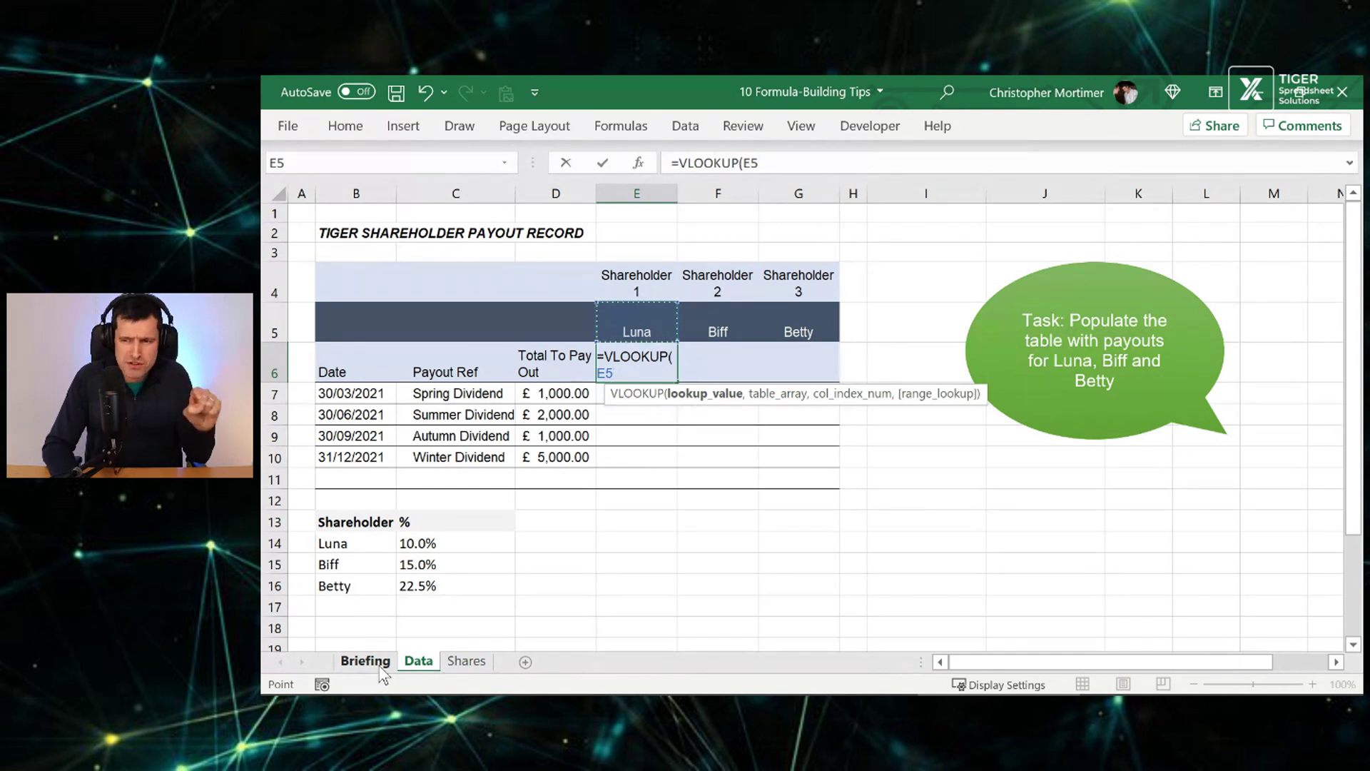
Add B14:C16 as the table range of E6's VLOOKUP.
left_click(770, 161)
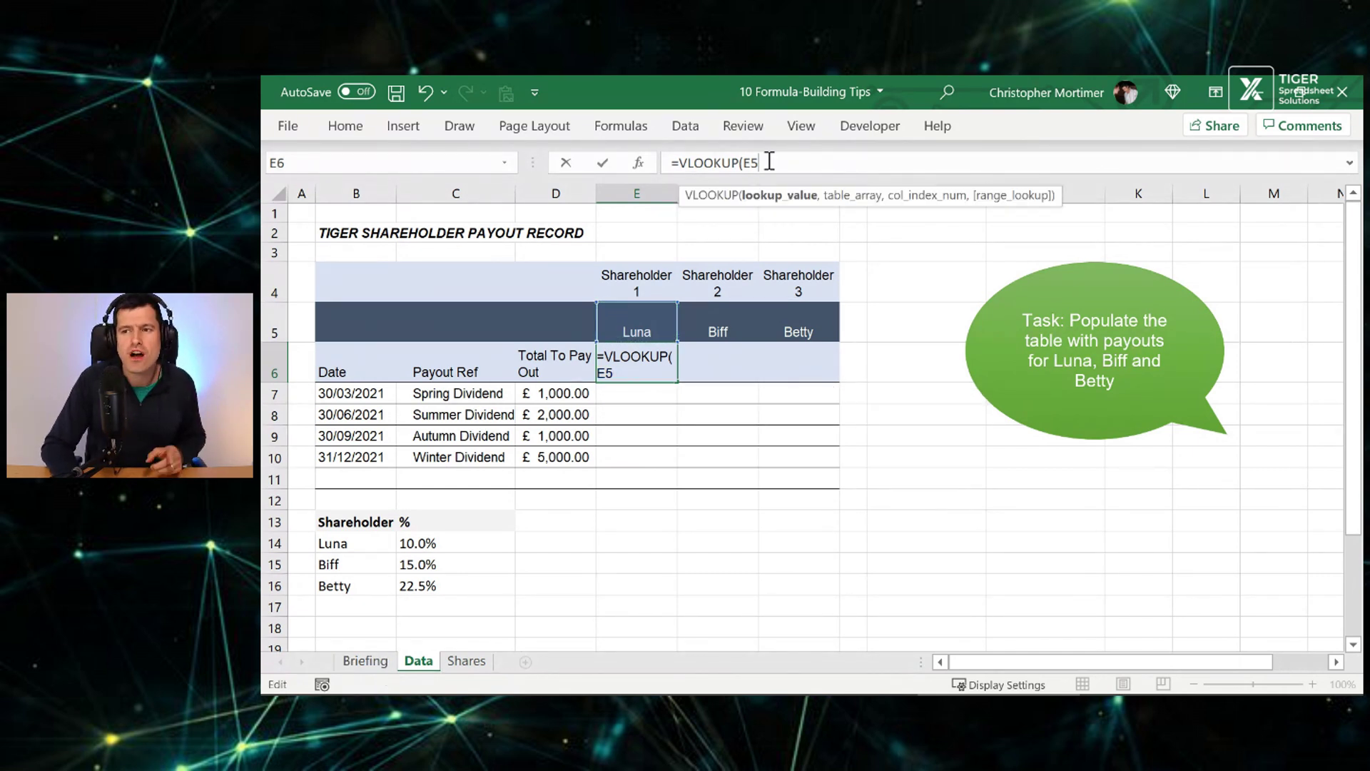
type(",")
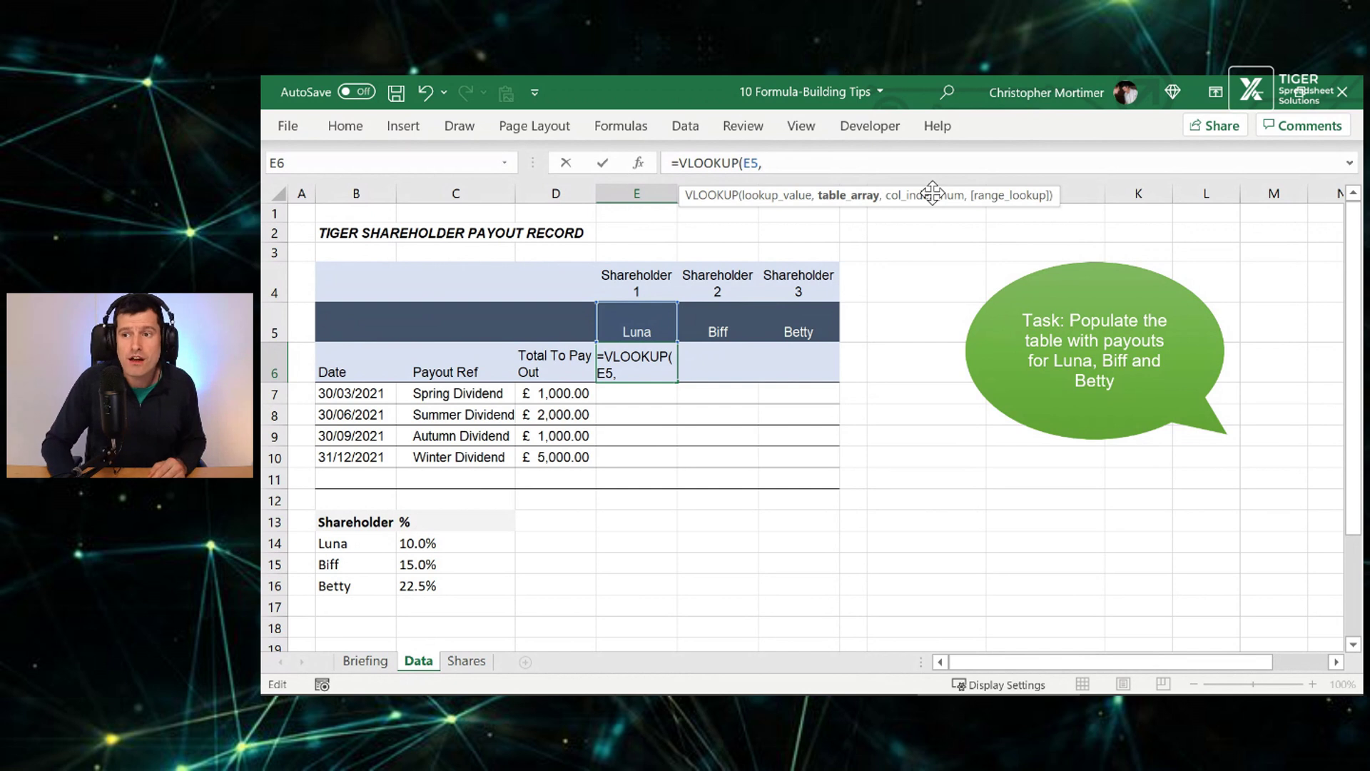
key("Left")
key("Left")
key("Left")
key("Left")
key("Left")
key("Left")
key("Left")
key("Left")
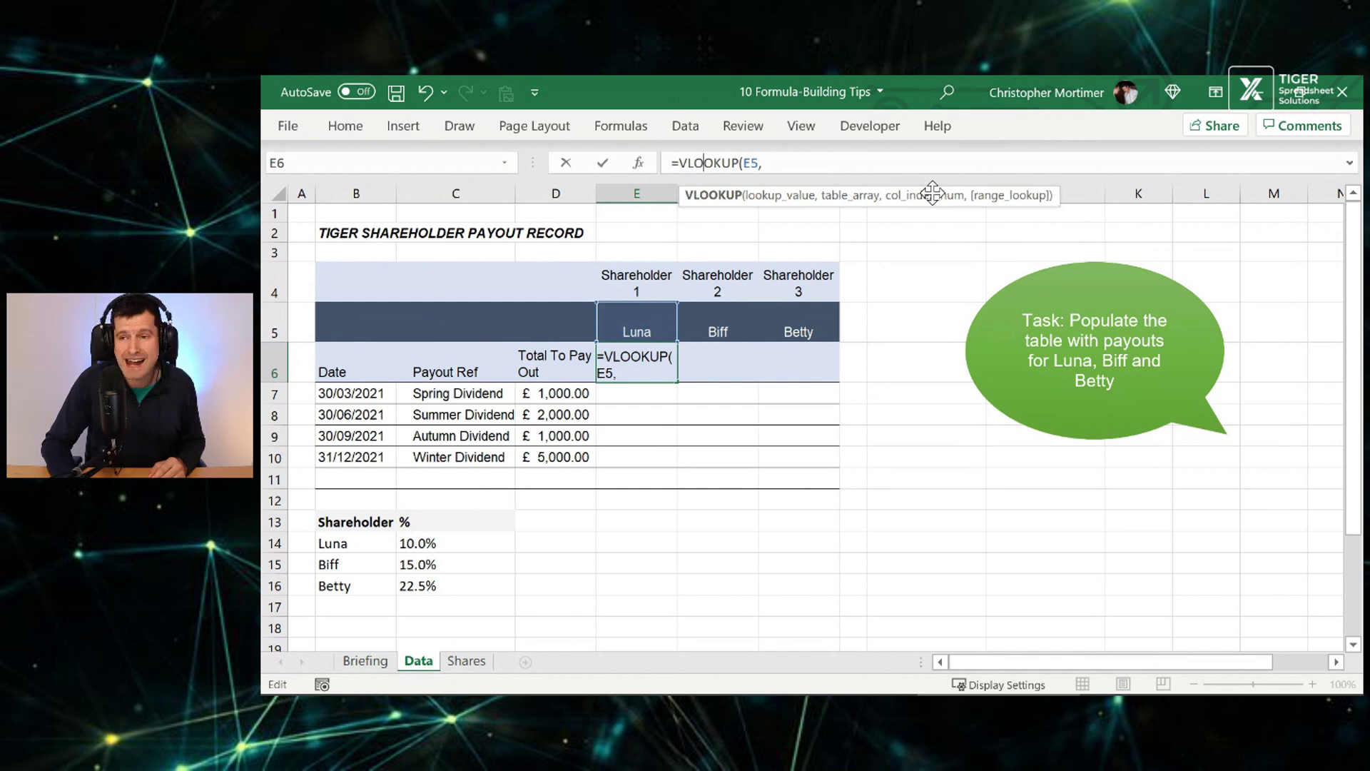
key("Right")
key("Right")
key("Right")
key("Right")
key("Right")
key("Right")
key("Right")
key("Right")
key("Right")
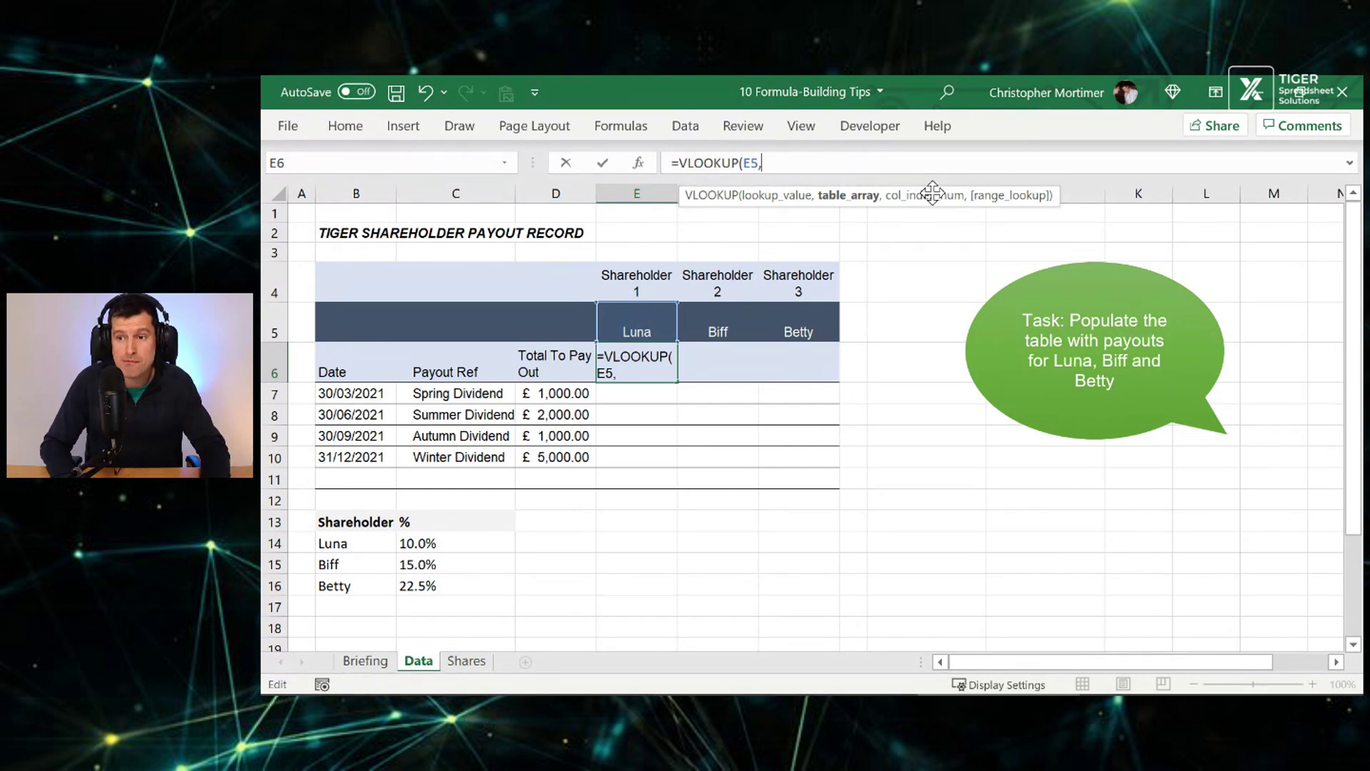
key("Left")
key("Left")
key("Left")
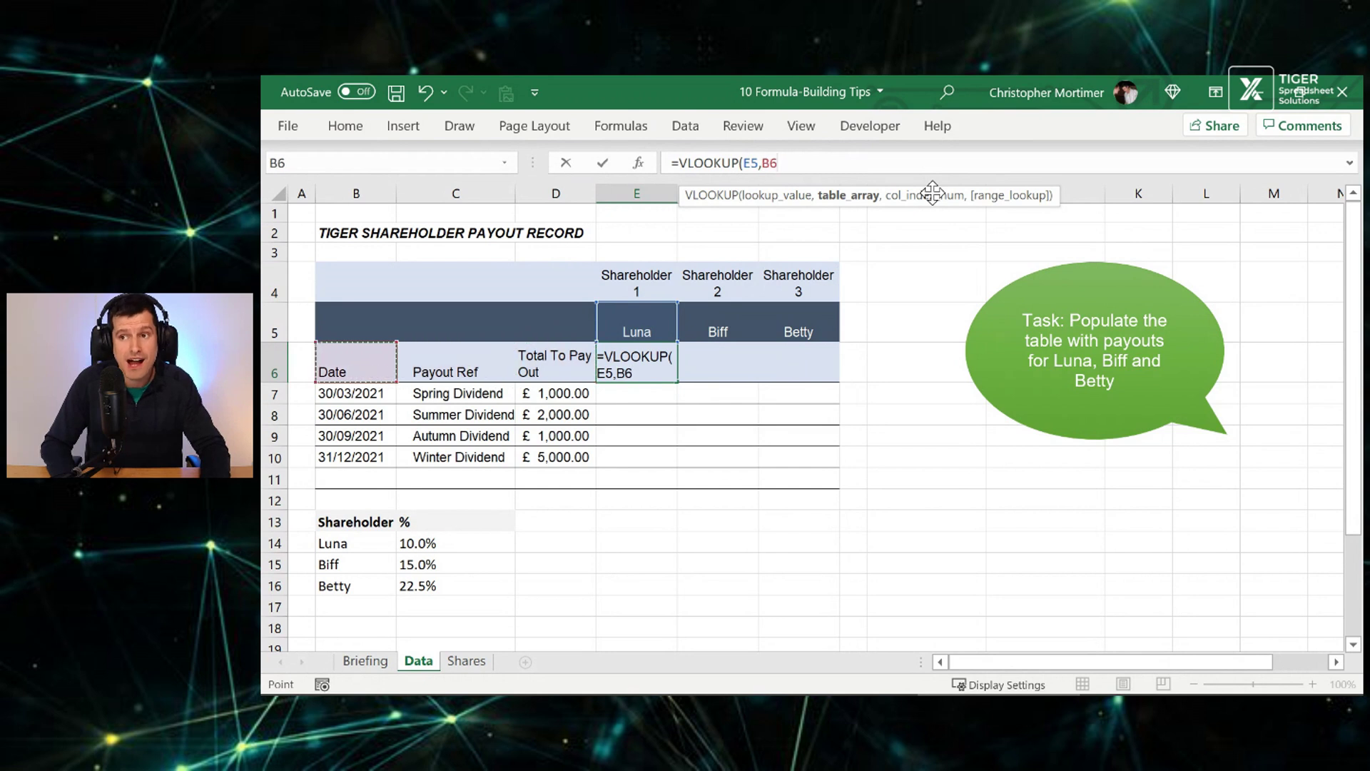
key("Right")
key("Right")
key("Left")
key("Left")
key("Down")
key("Down")
key("Down")
key("Down")
key("Down")
key("Down")
key("Down")
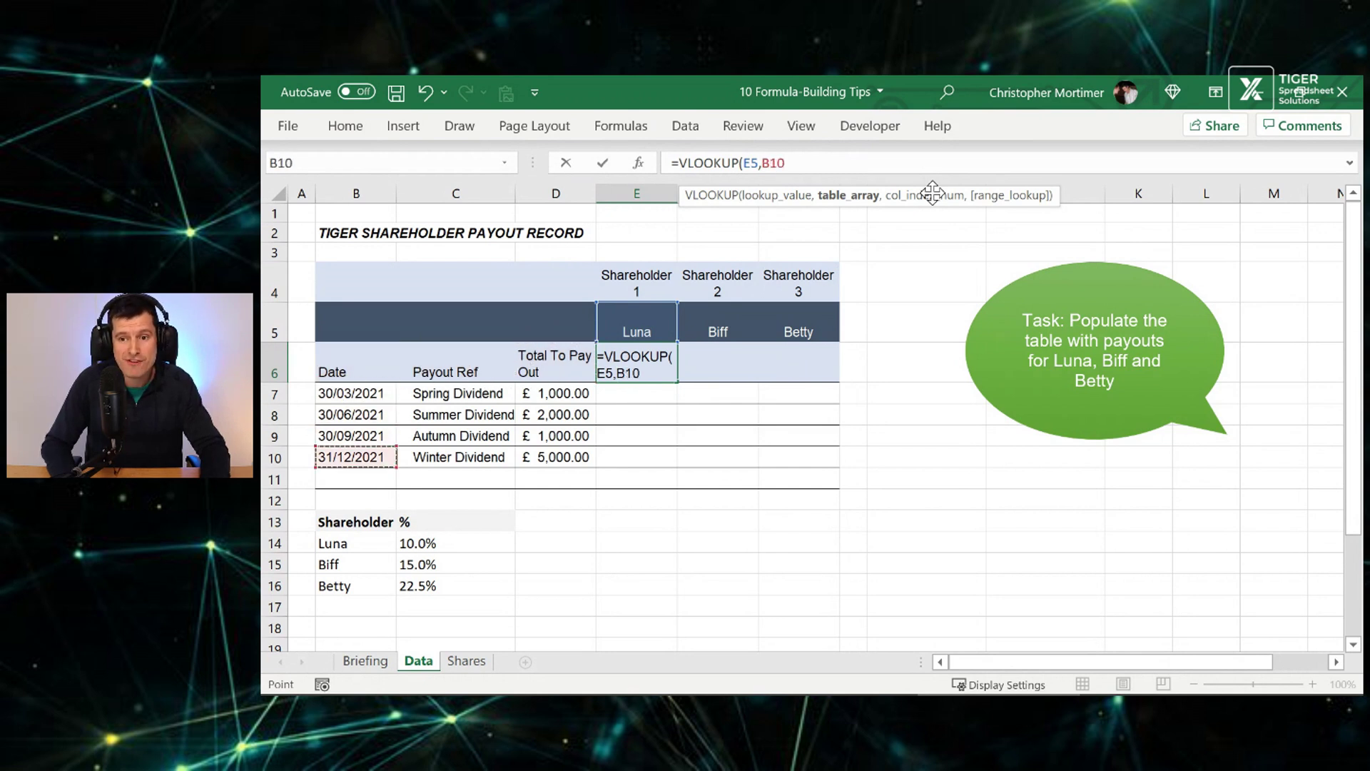
key("Down")
key("shift+Right")
key("shift+Down")
key("shift+Down")
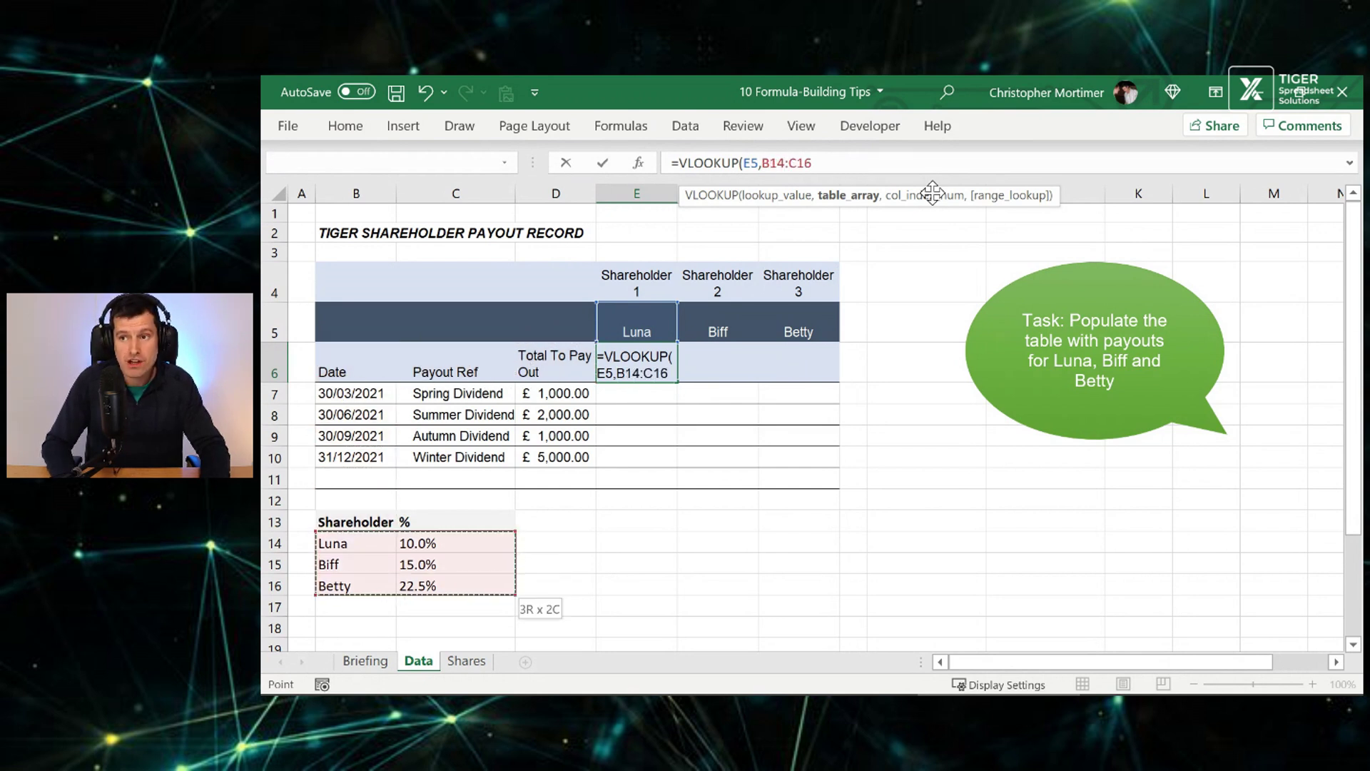
Add another comma, then abandon the unfinished VLOOKUP and switch to the Briefing sheet.
key("F2")
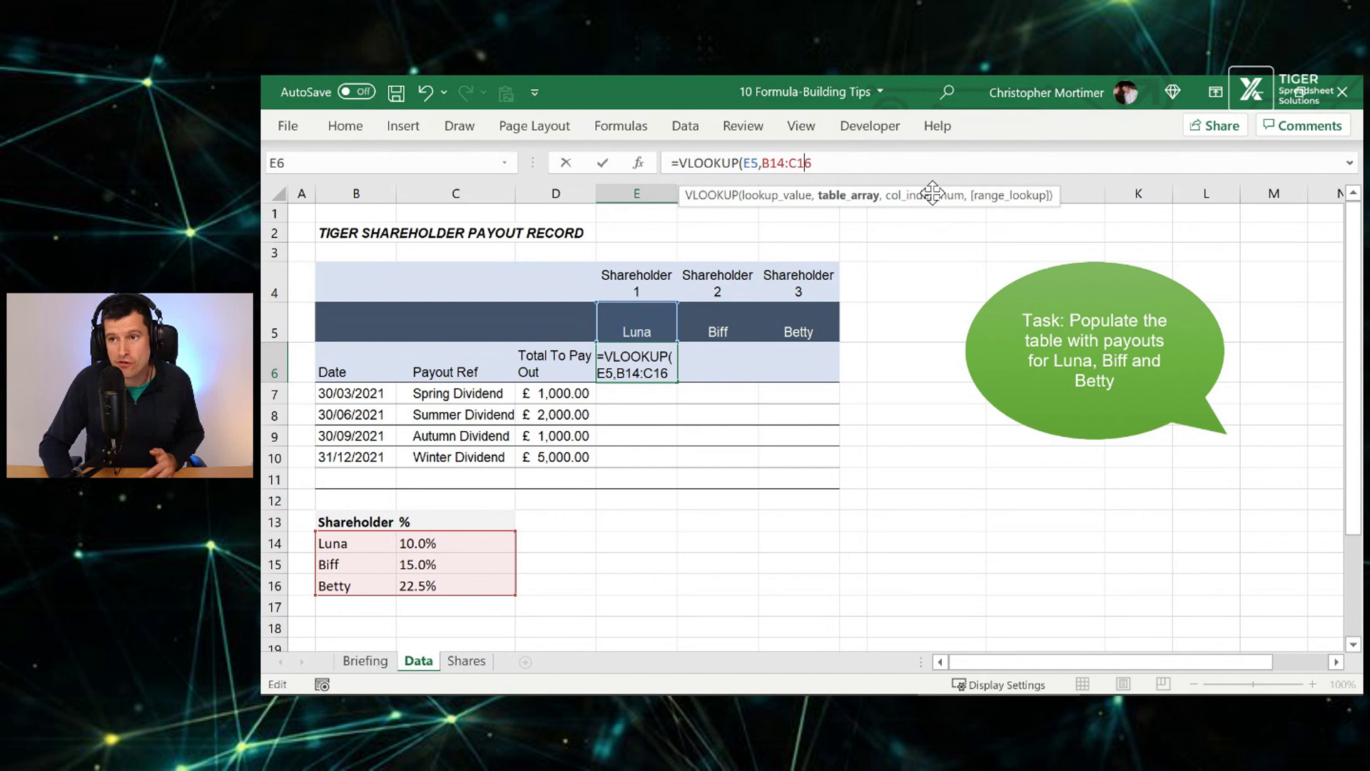
type(",")
key("F2")
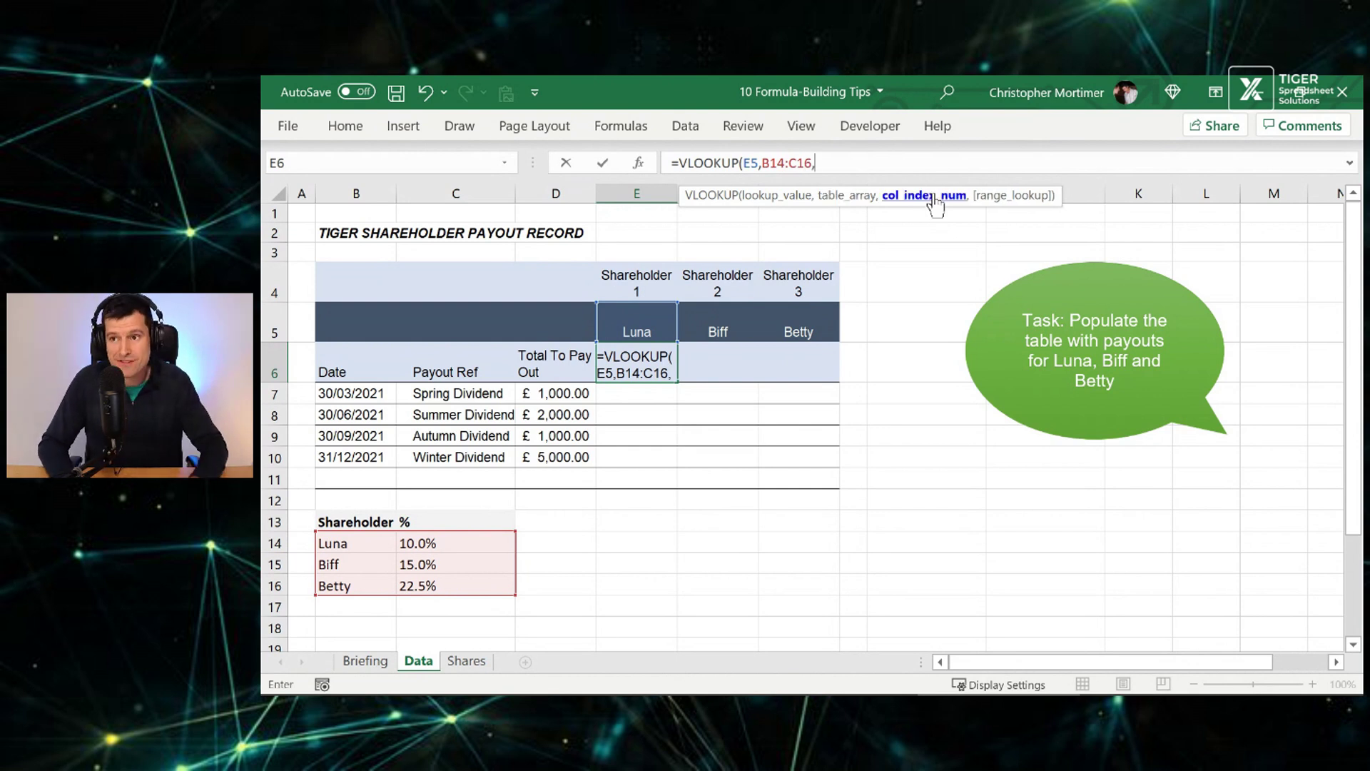
key("Left")
key("Left")
key("Left")
key("Down")
key("Down")
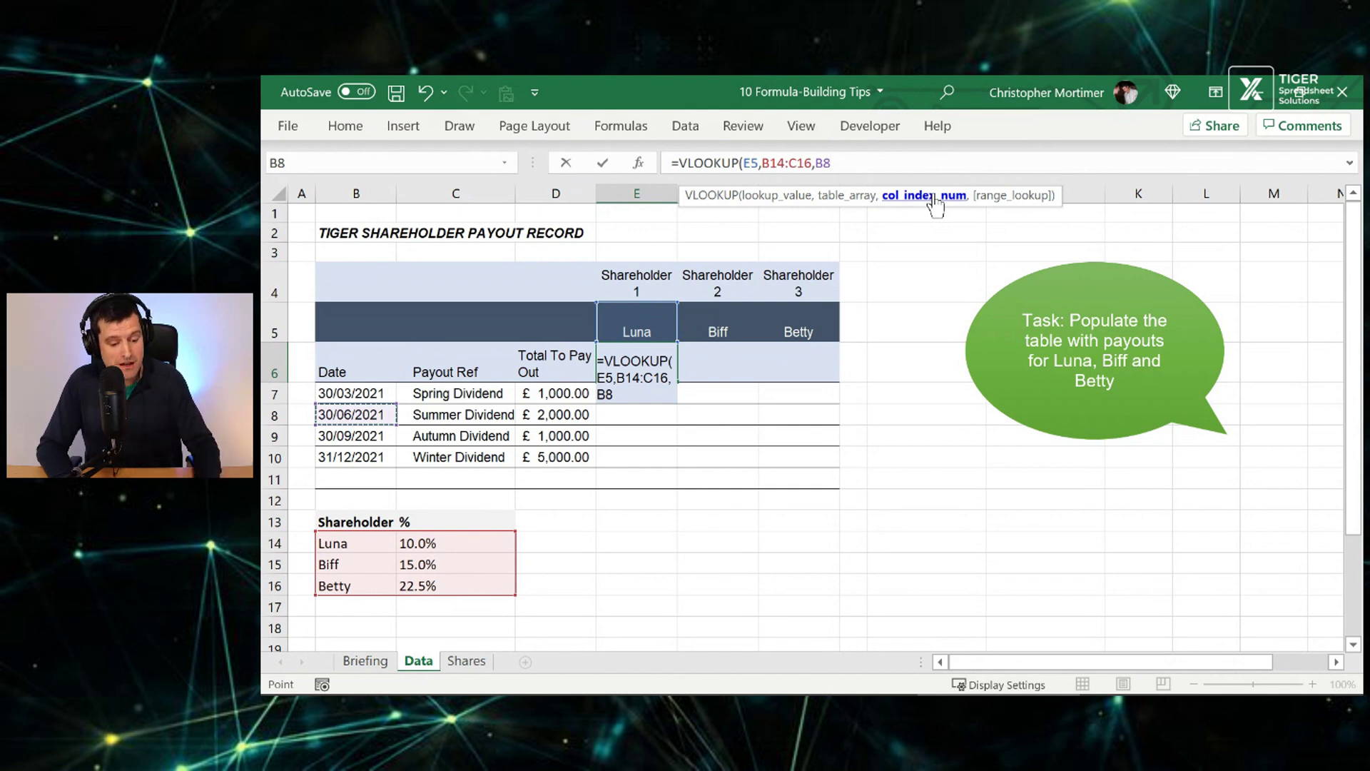
key("Escape")
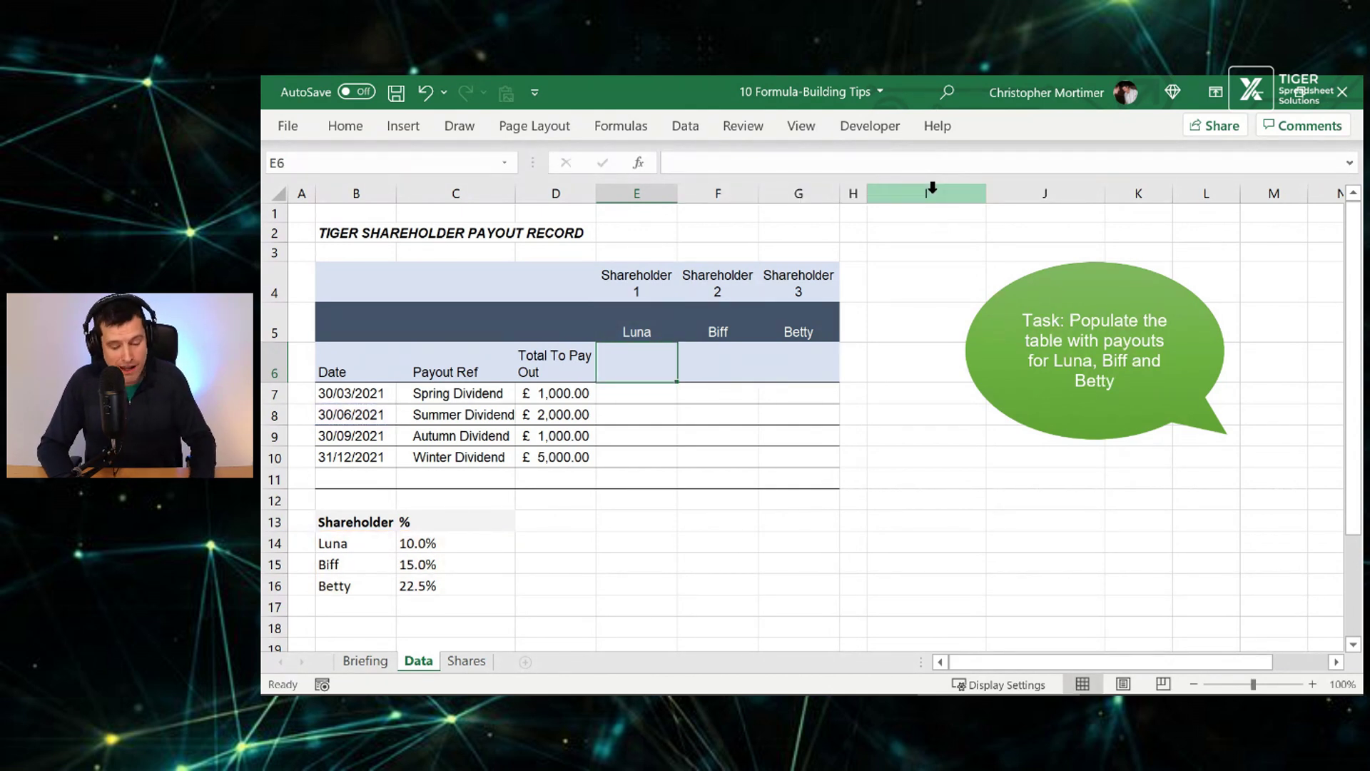
key("ctrl+Page_Up")
Select tip 5 on the Briefing sheet, then go back to the Data sheet.
key("Down")
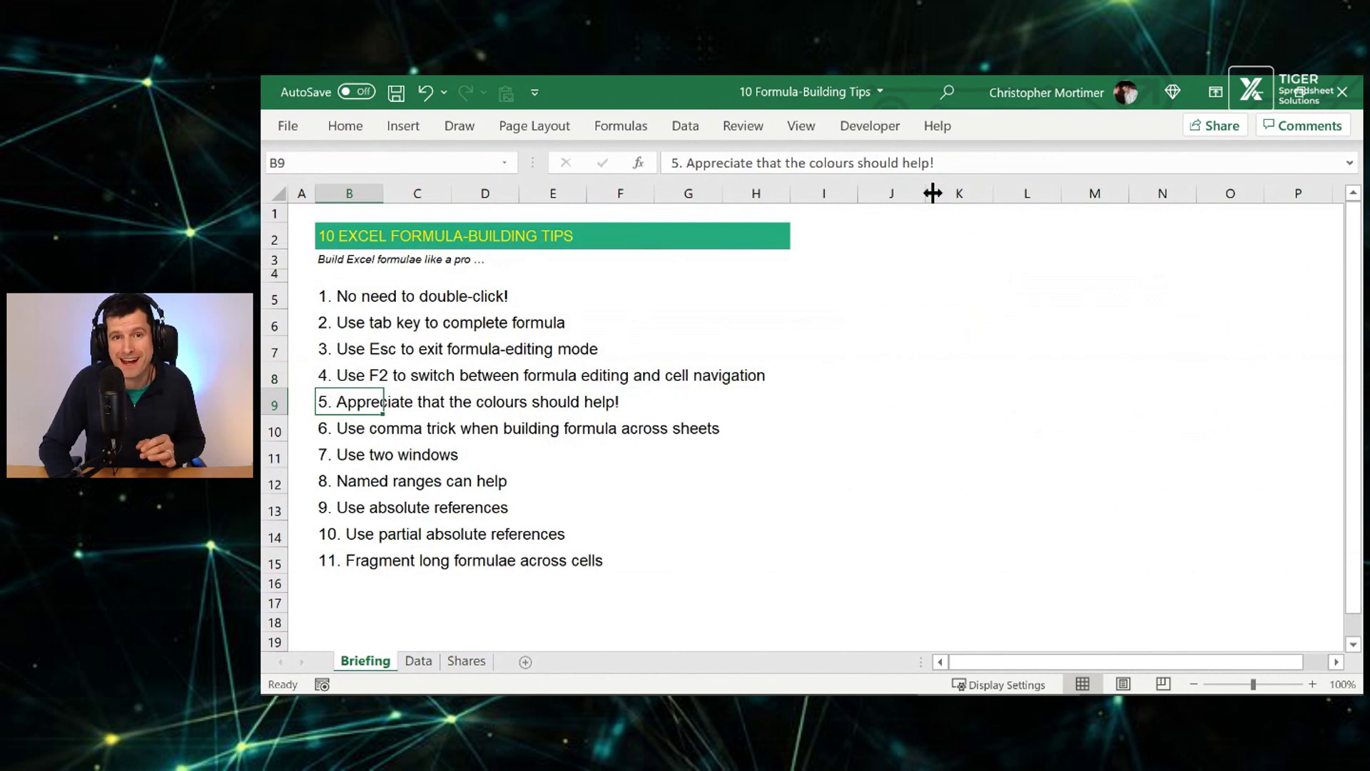
key("shift+space")
key("shift+BackSpace")
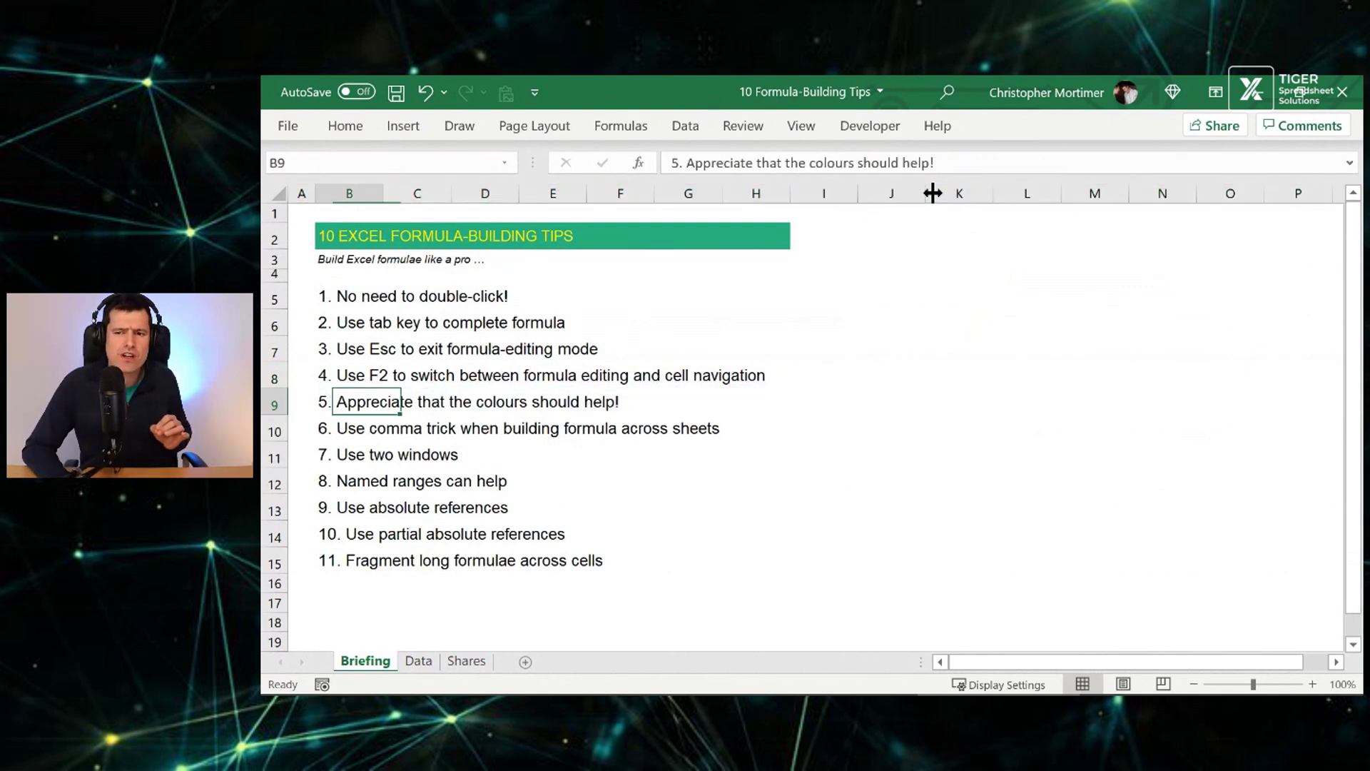
key("ctrl+Page_Down")
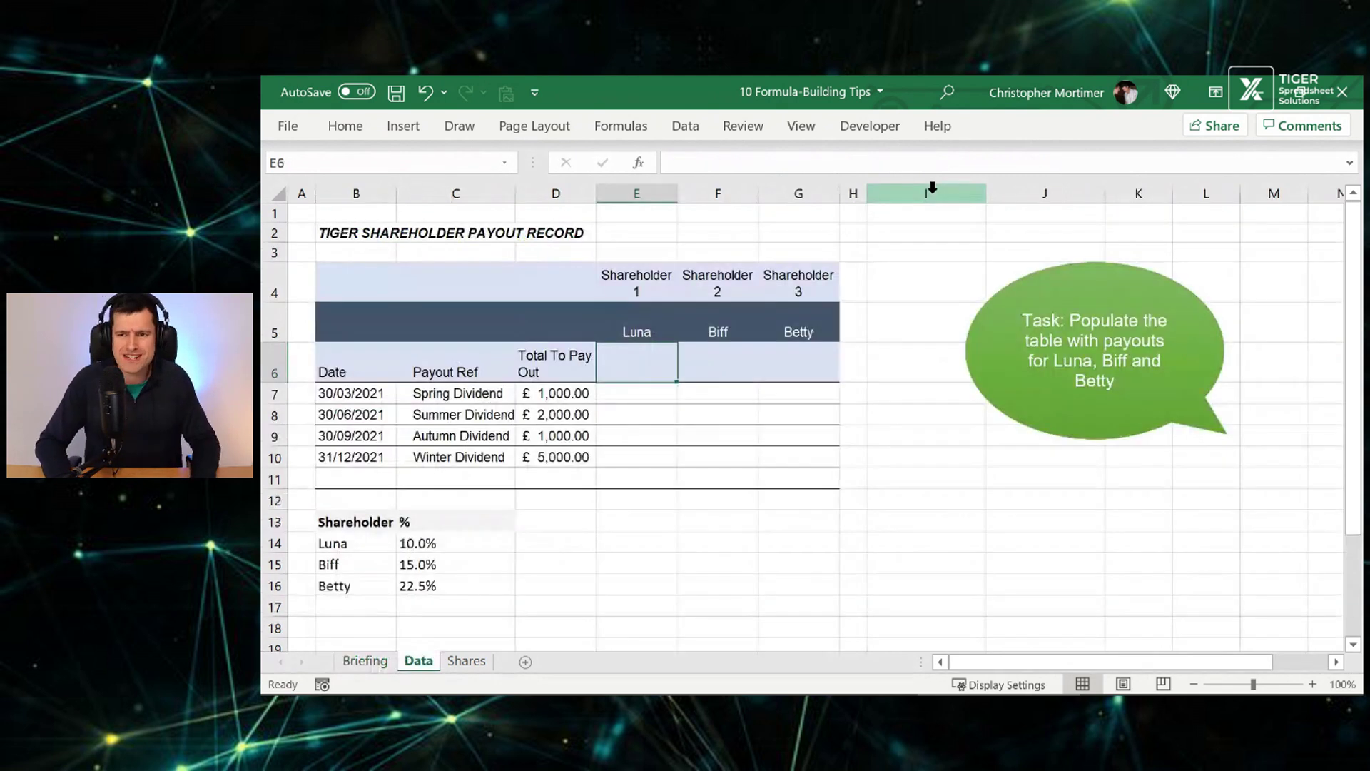
Build =VLOOKUP(E5,B14:C16,2,0) in E6 to look up Luna's percentage.
type("=vl")
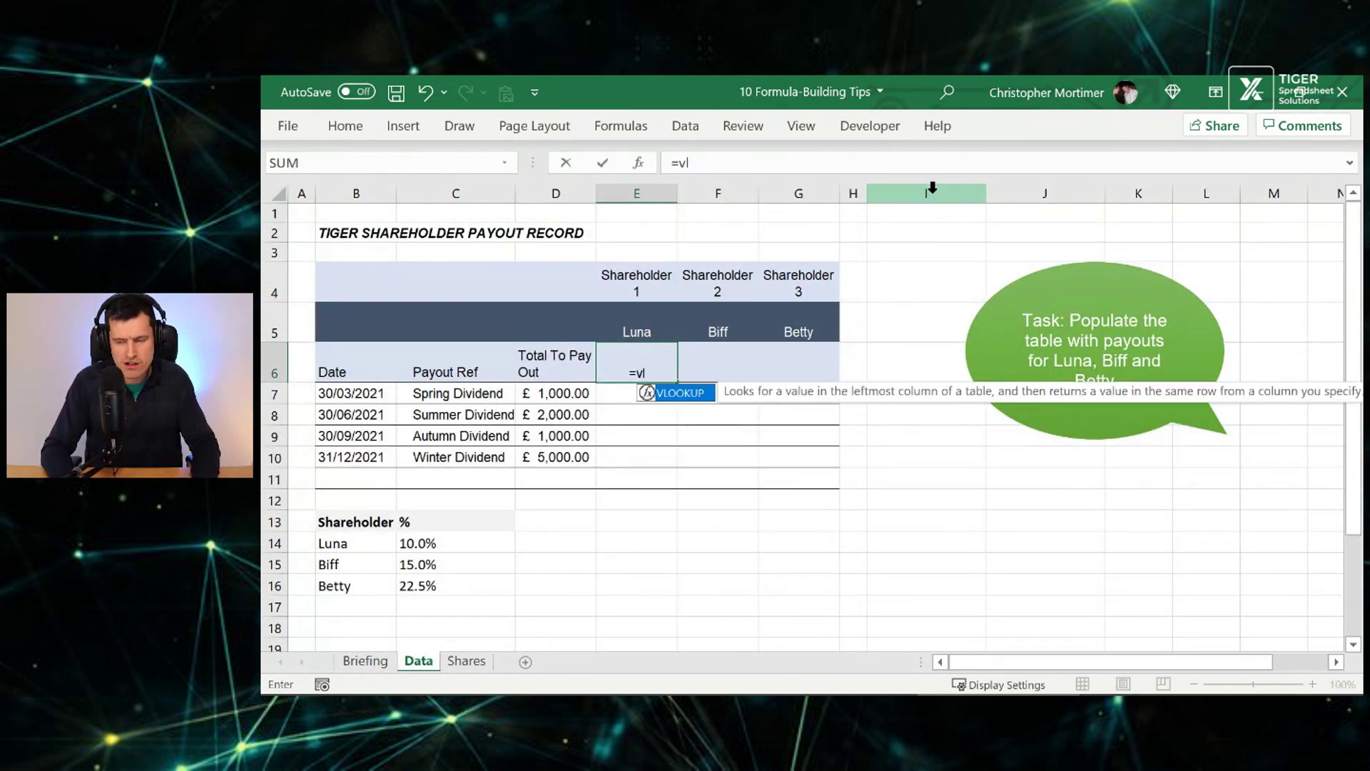
key("Tab")
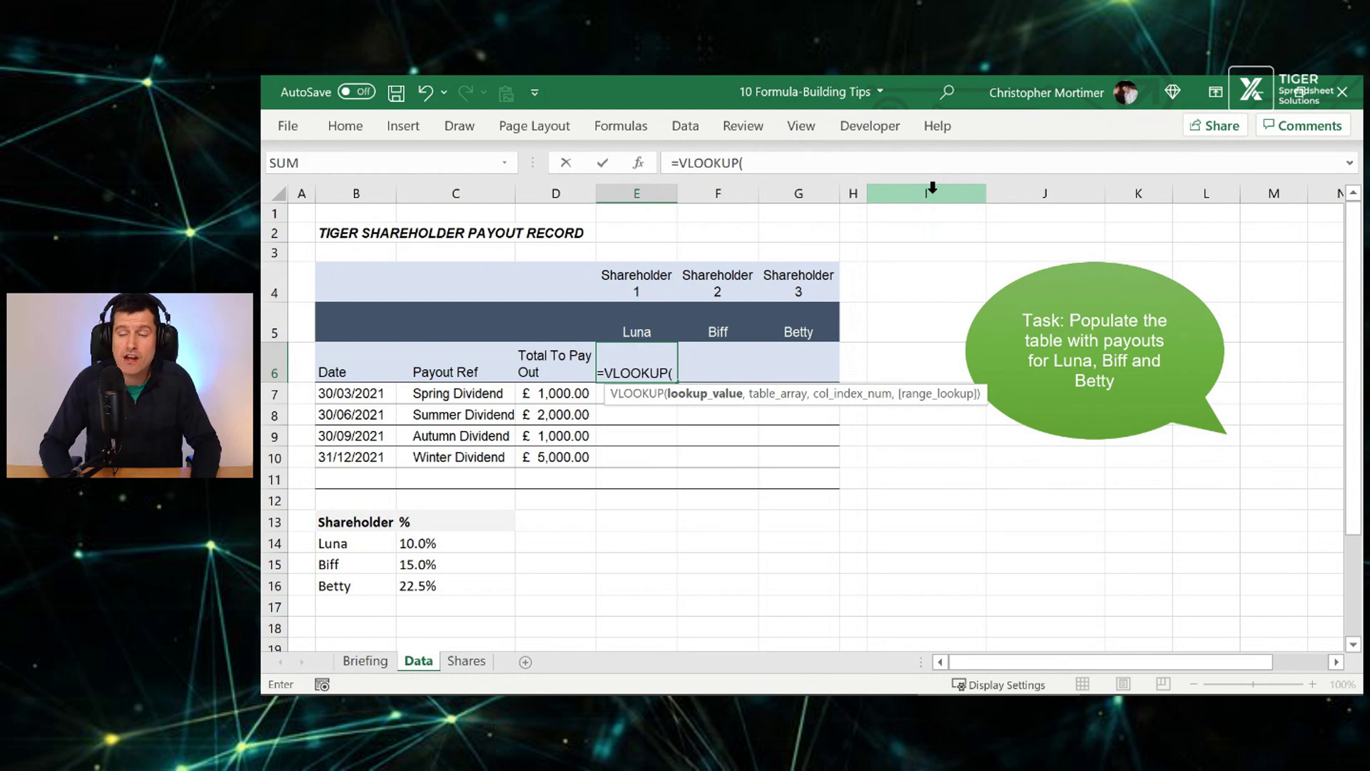
key("Up")
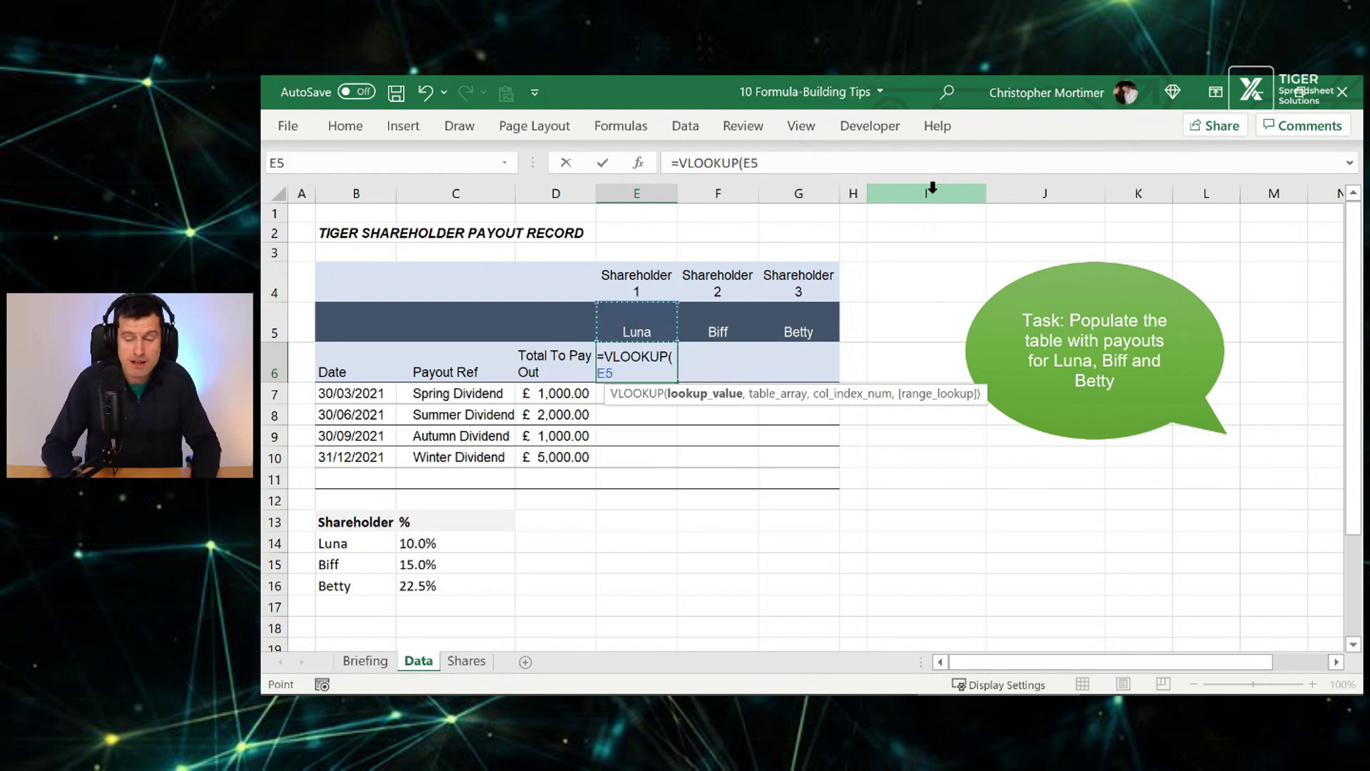
type(",")
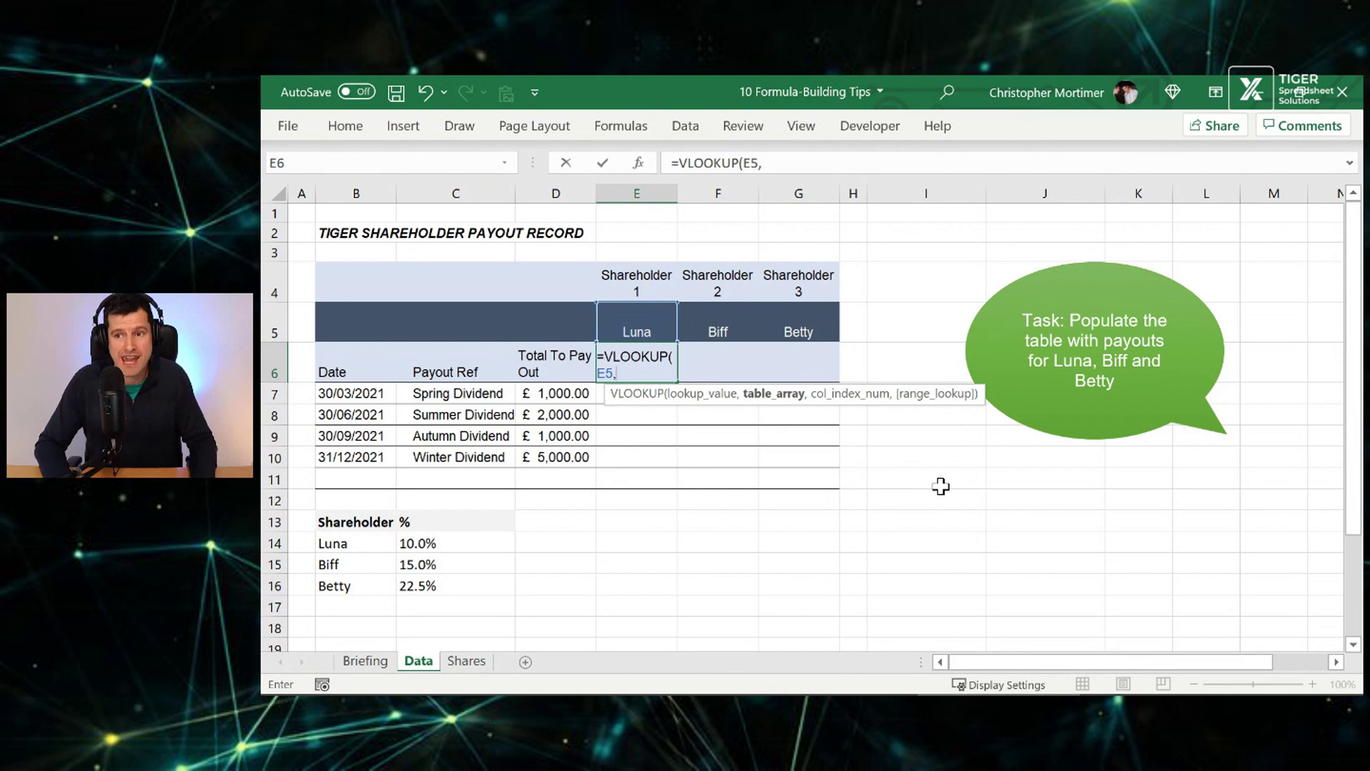
key("Left")
key("Left")
key("Left")
key("Down")
key("Down")
key("Down")
key("Down")
key("Down")
key("Down")
key("Down")
key("Down")
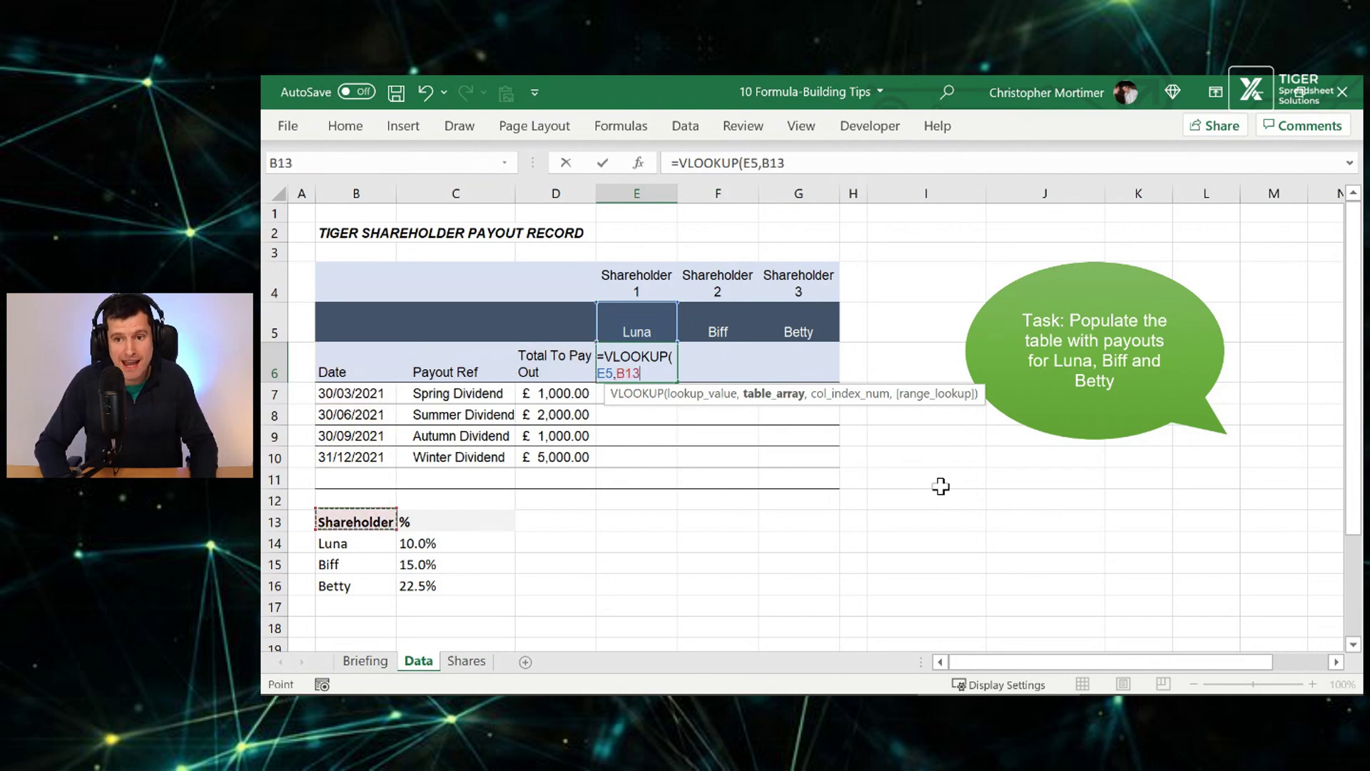
key("shift+Right")
key("shift+Down")
key("shift+Down")
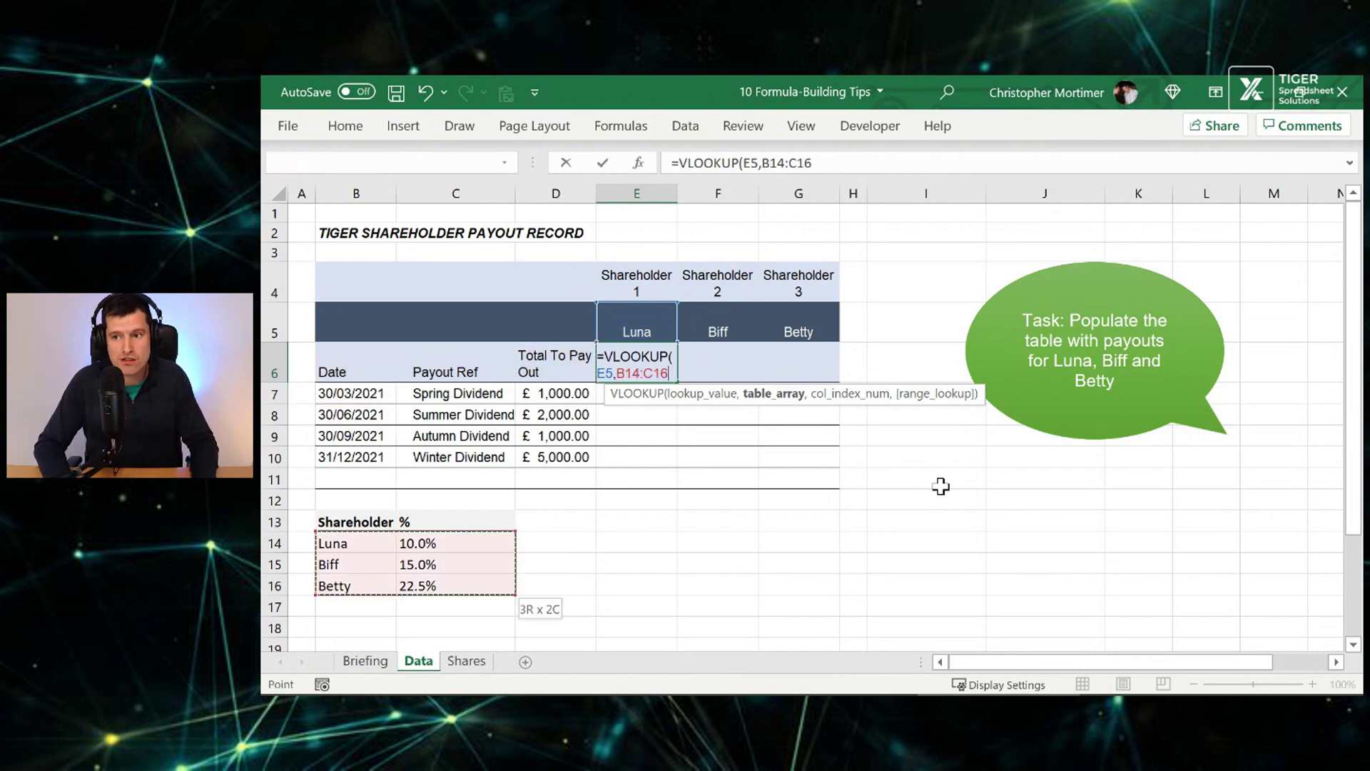
type(",")
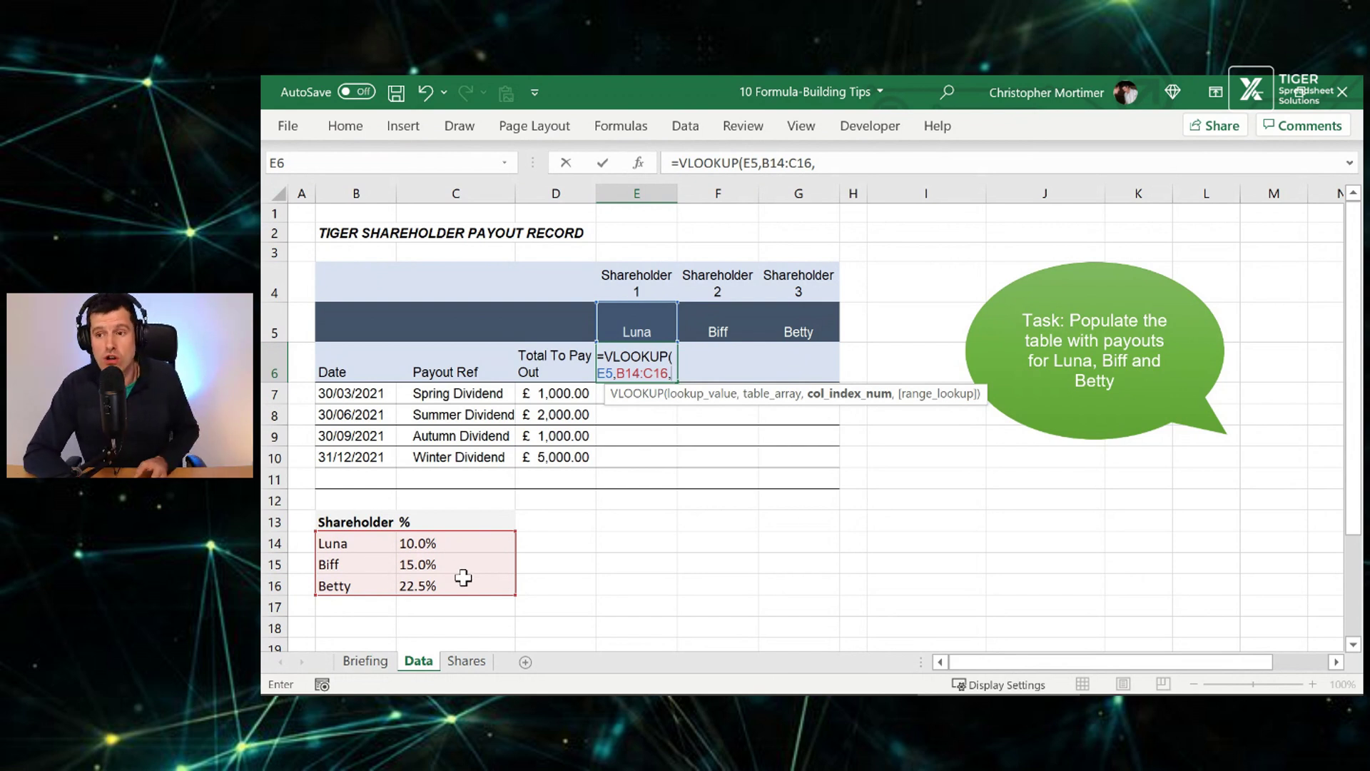
type("2")
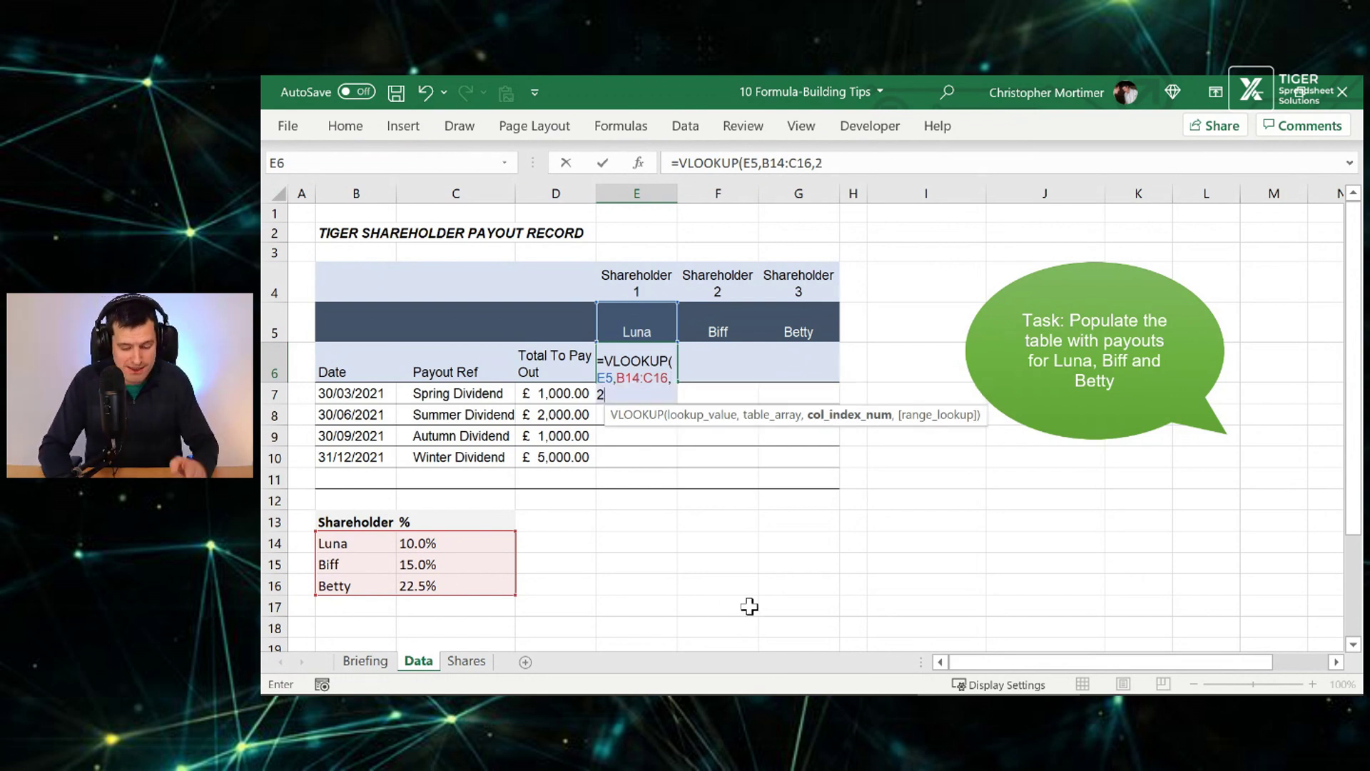
type(",0")
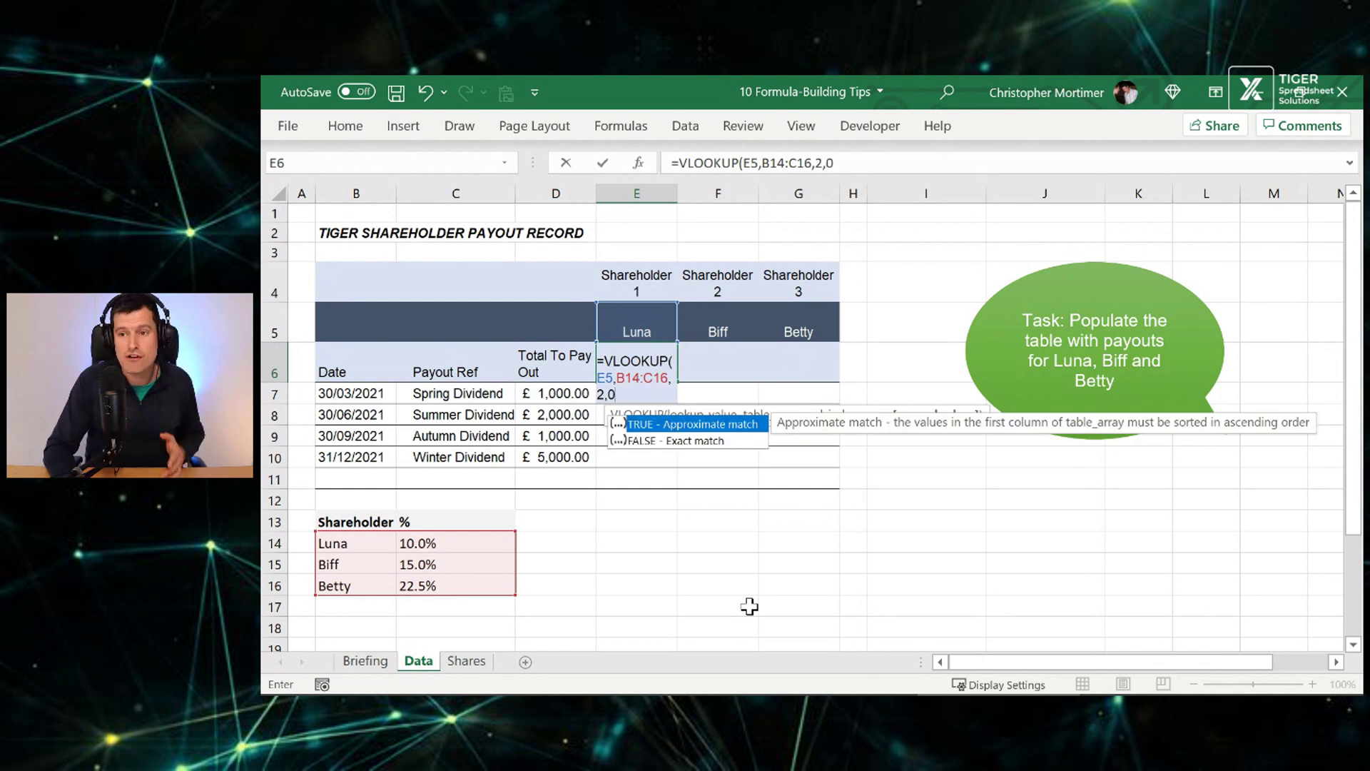
type(")")
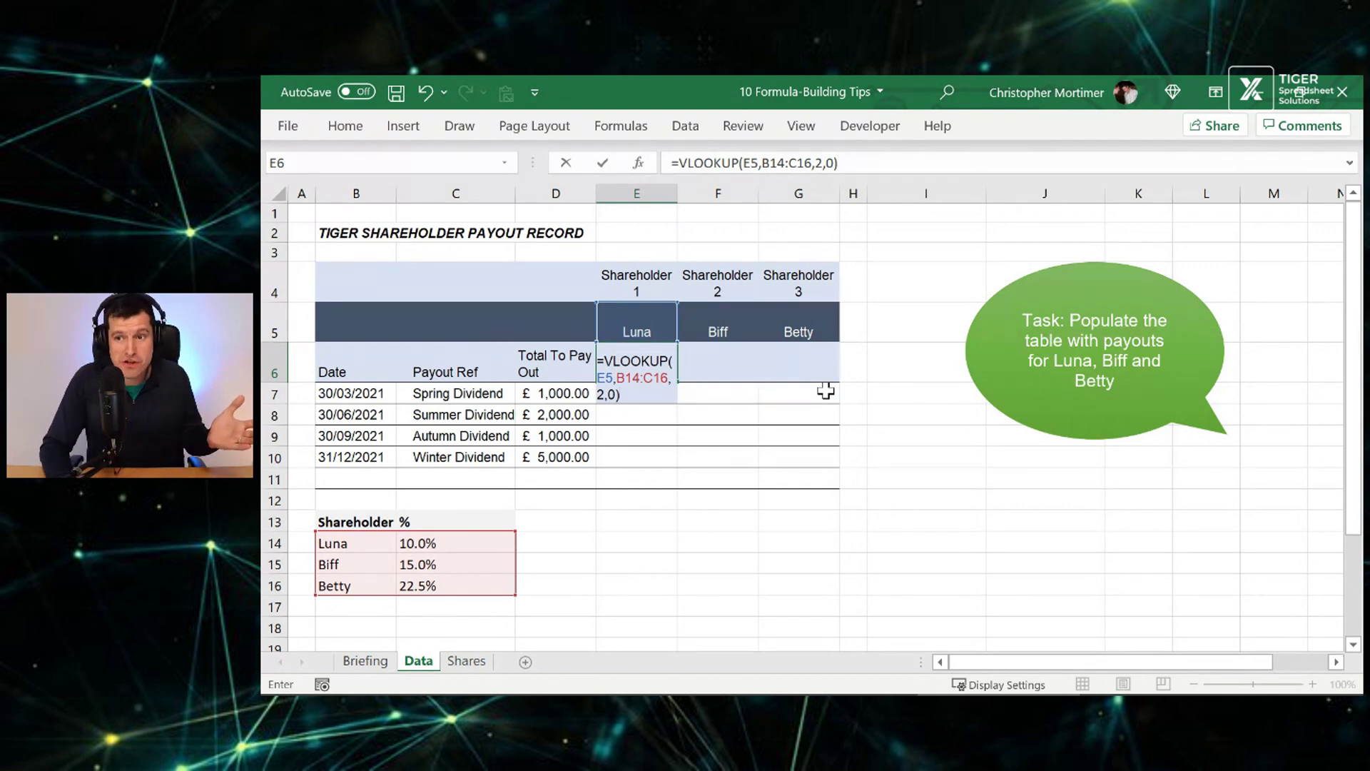
Commit E6's VLOOKUP so it shows 10.0%, then check the formula in edit mode.
key("ctrl+Return")
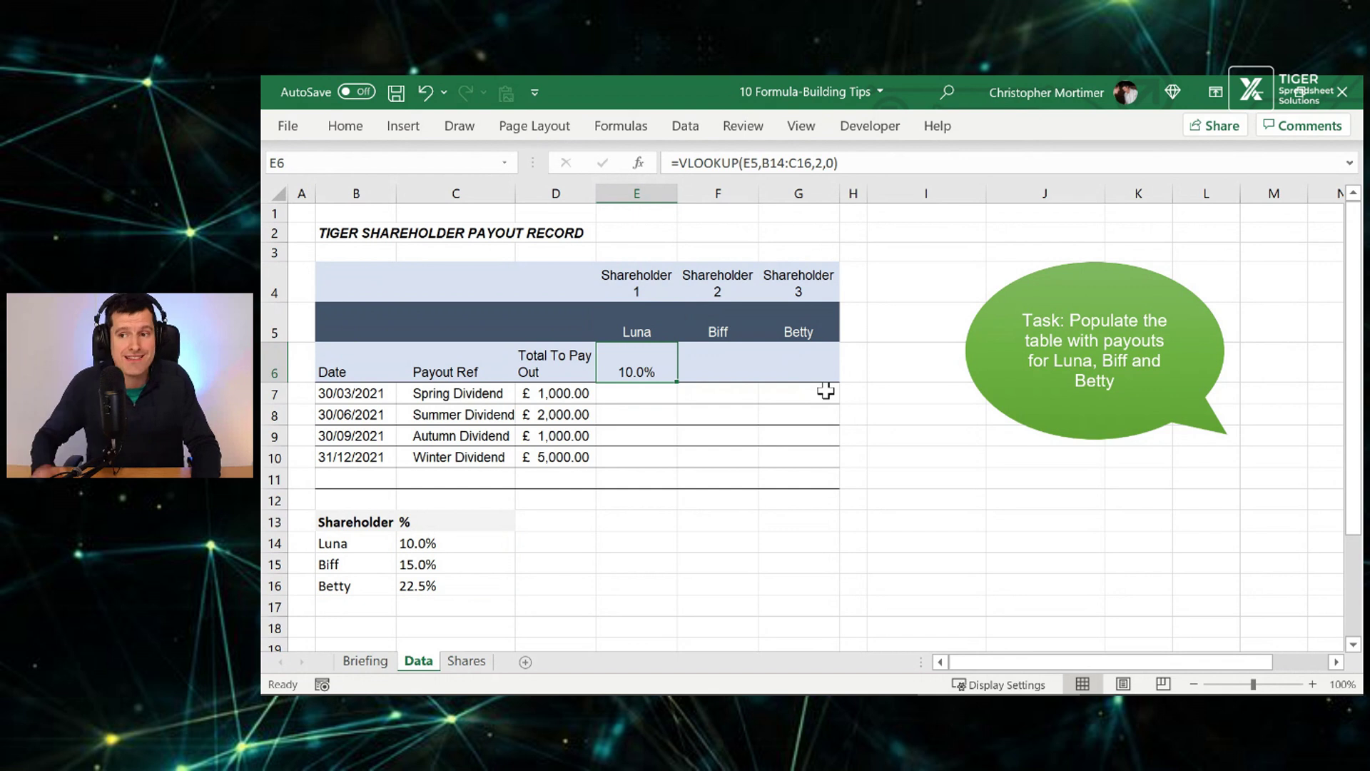
key("F2")
key("Escape")
key("F2")
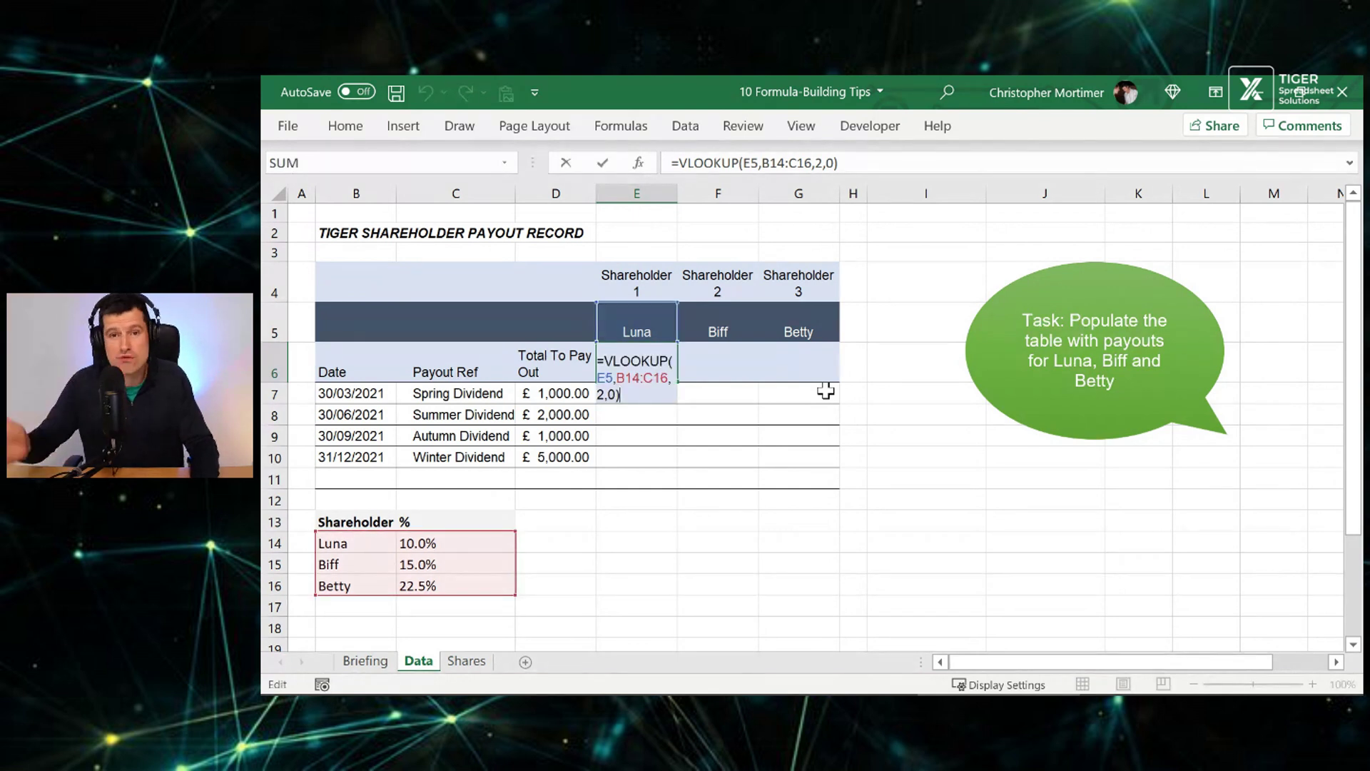
key("Escape")
Select tip 6 on the Briefing sheet about the comma trick for cross-sheet formulas.
key("ctrl+Page_Up")
key("Down")
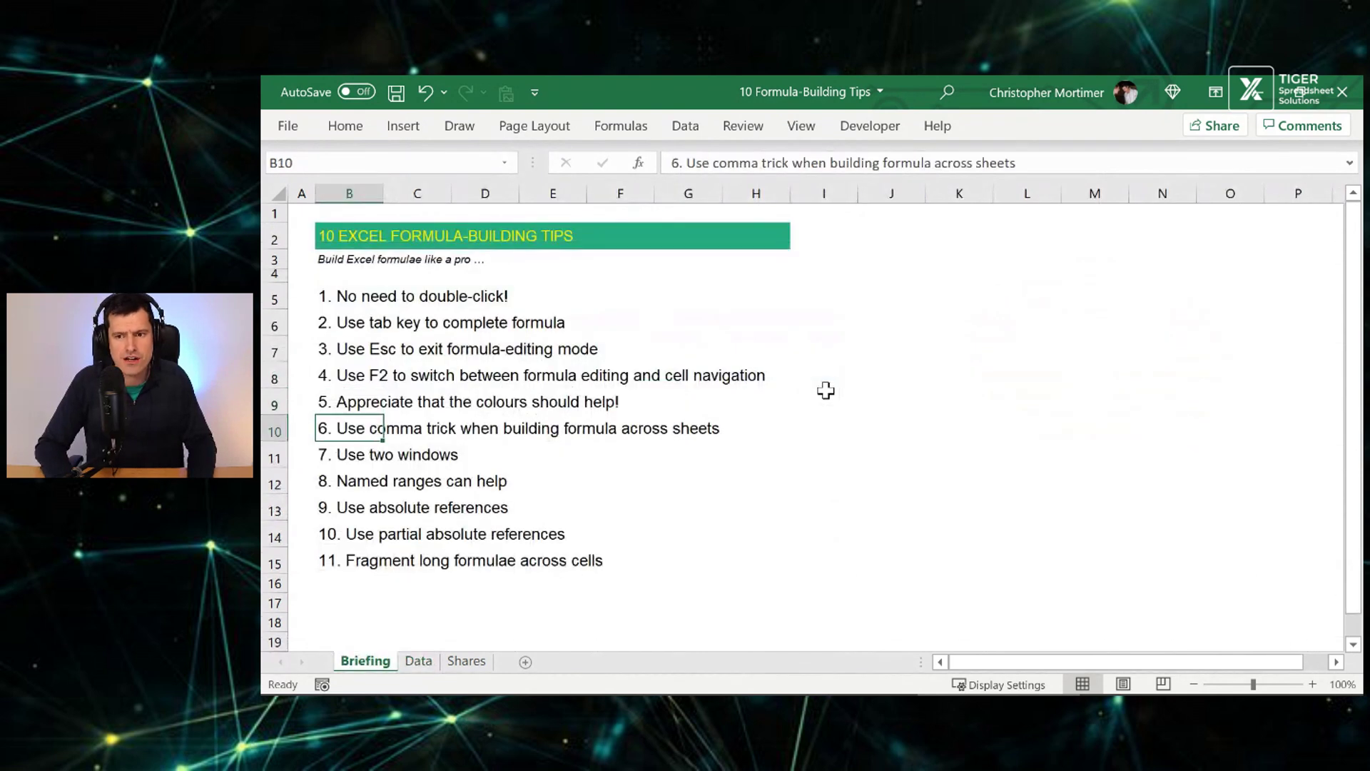
key("shift+space")
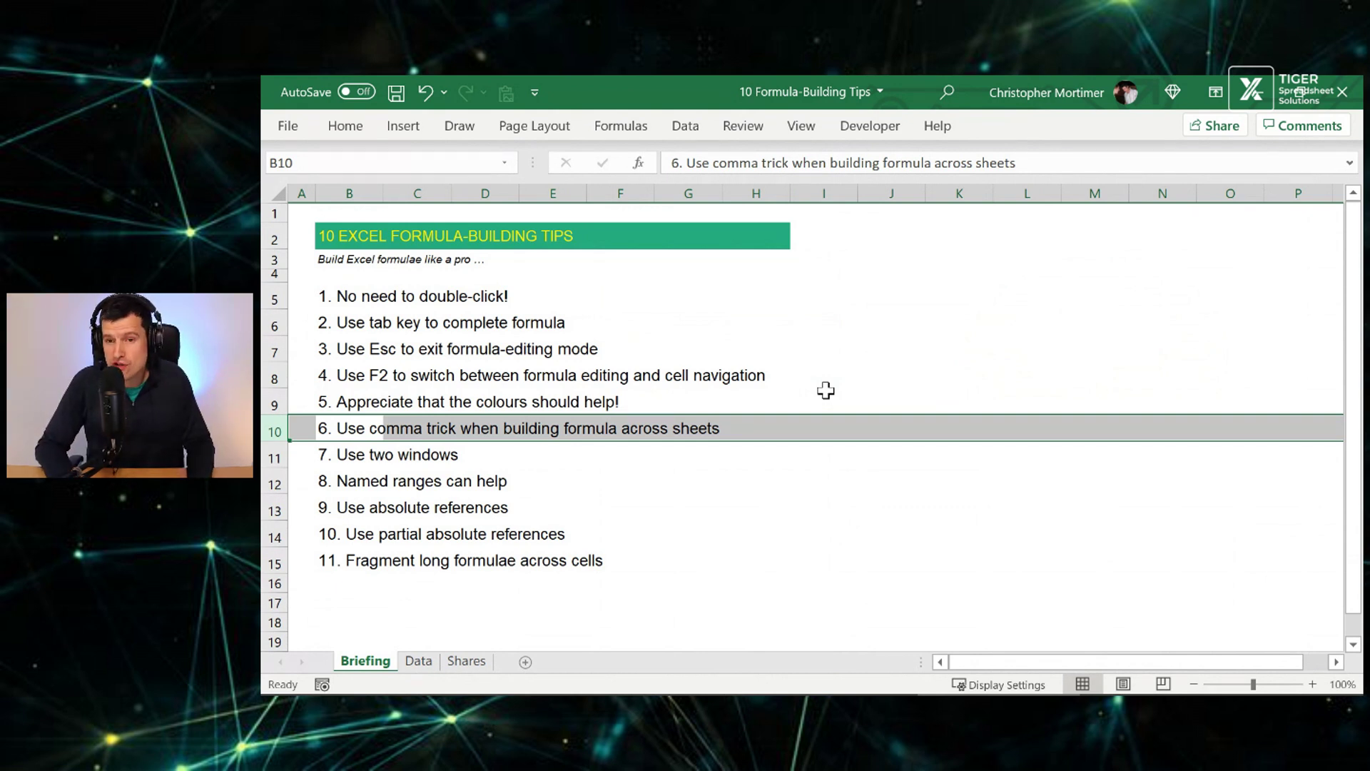
Clear the VLOOKUP from E6 on the Data sheet, then view the Shares sheet.
key("ctrl+Page_Down")
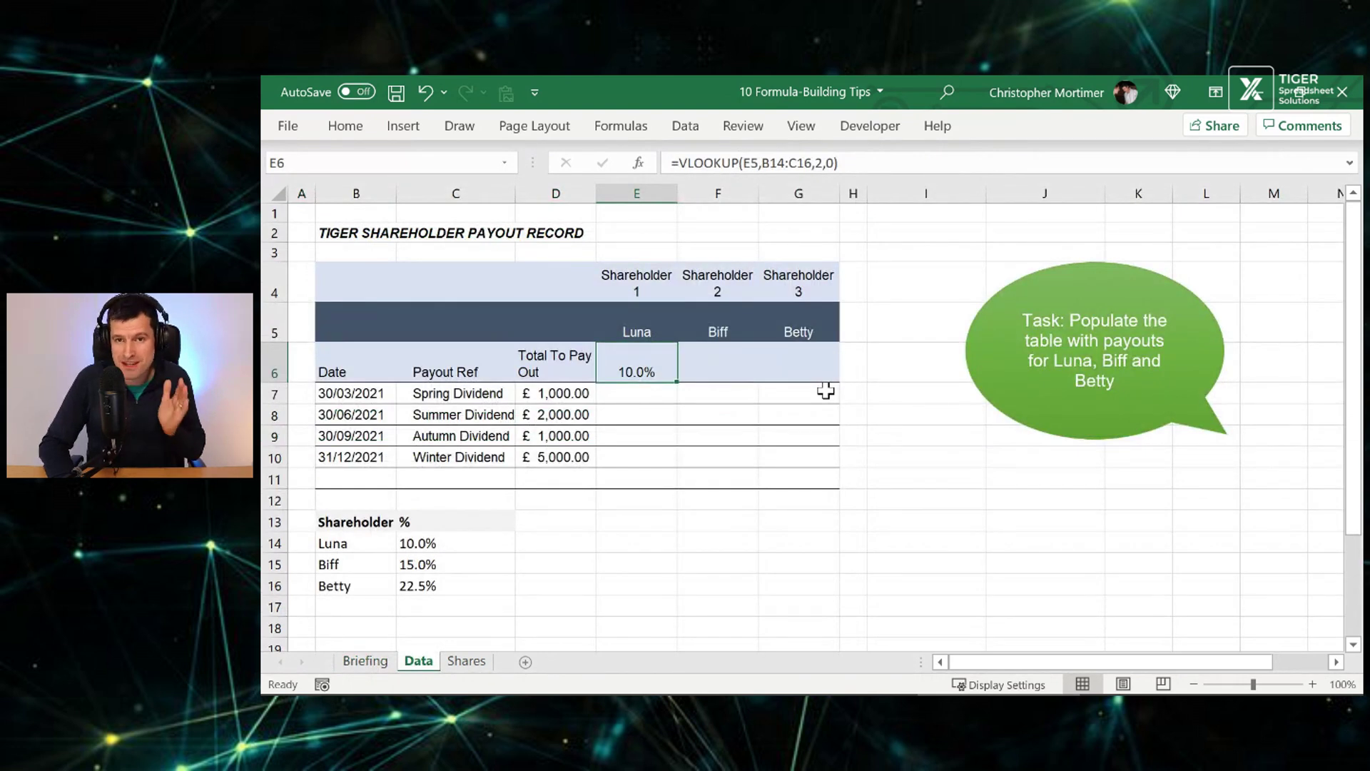
key("Right")
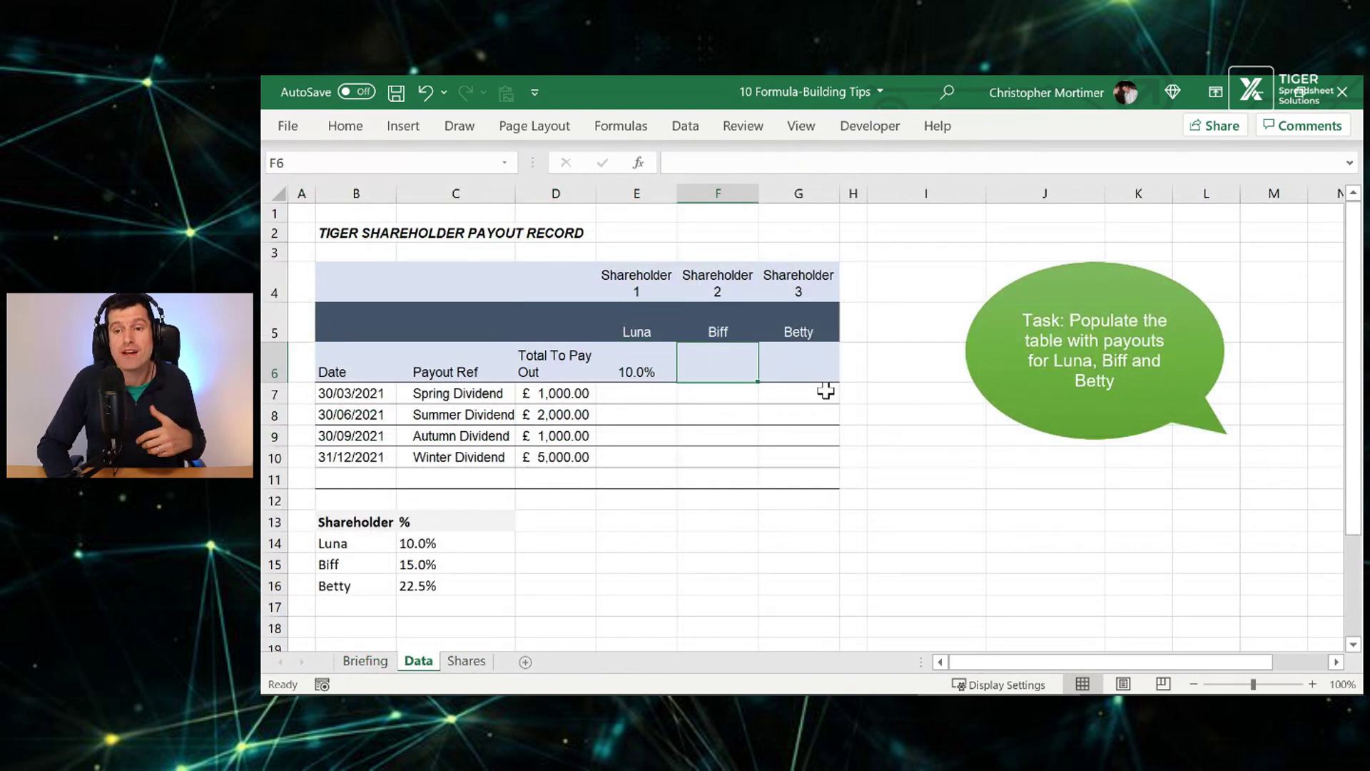
key("Left")
key("Delete")
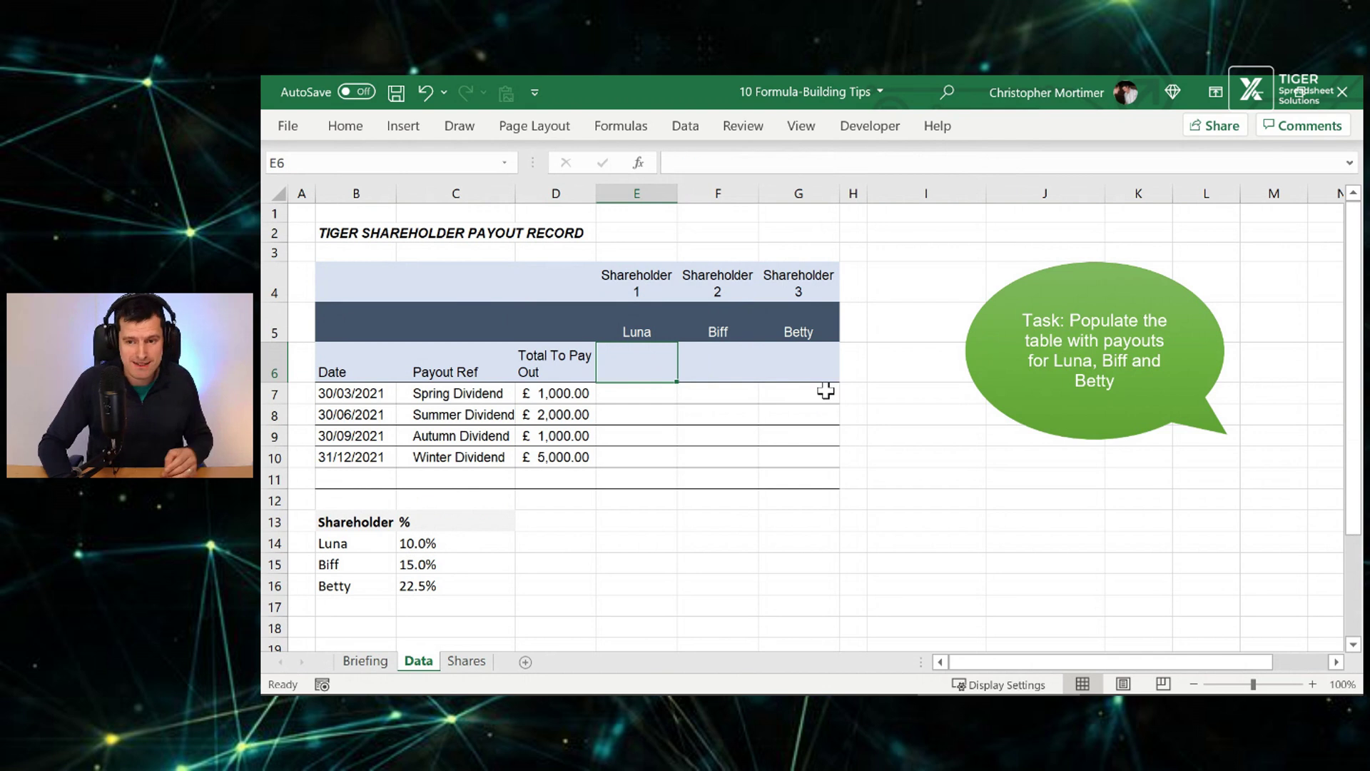
key("ctrl+Page_Down")
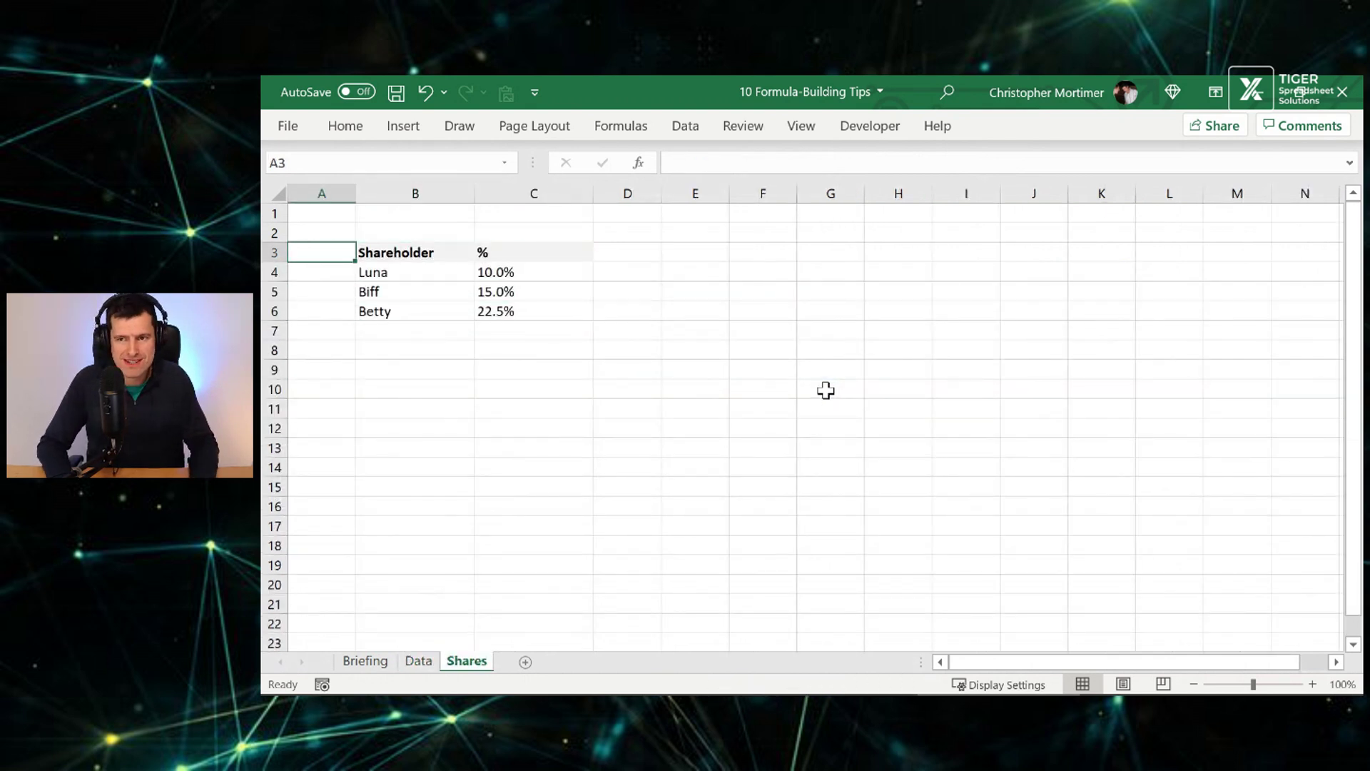
Start =VLOOKUP(E5,Shares!B4:C6 in E6, picking the range from the Shares sheet.
key("ctrl+Page_Up")
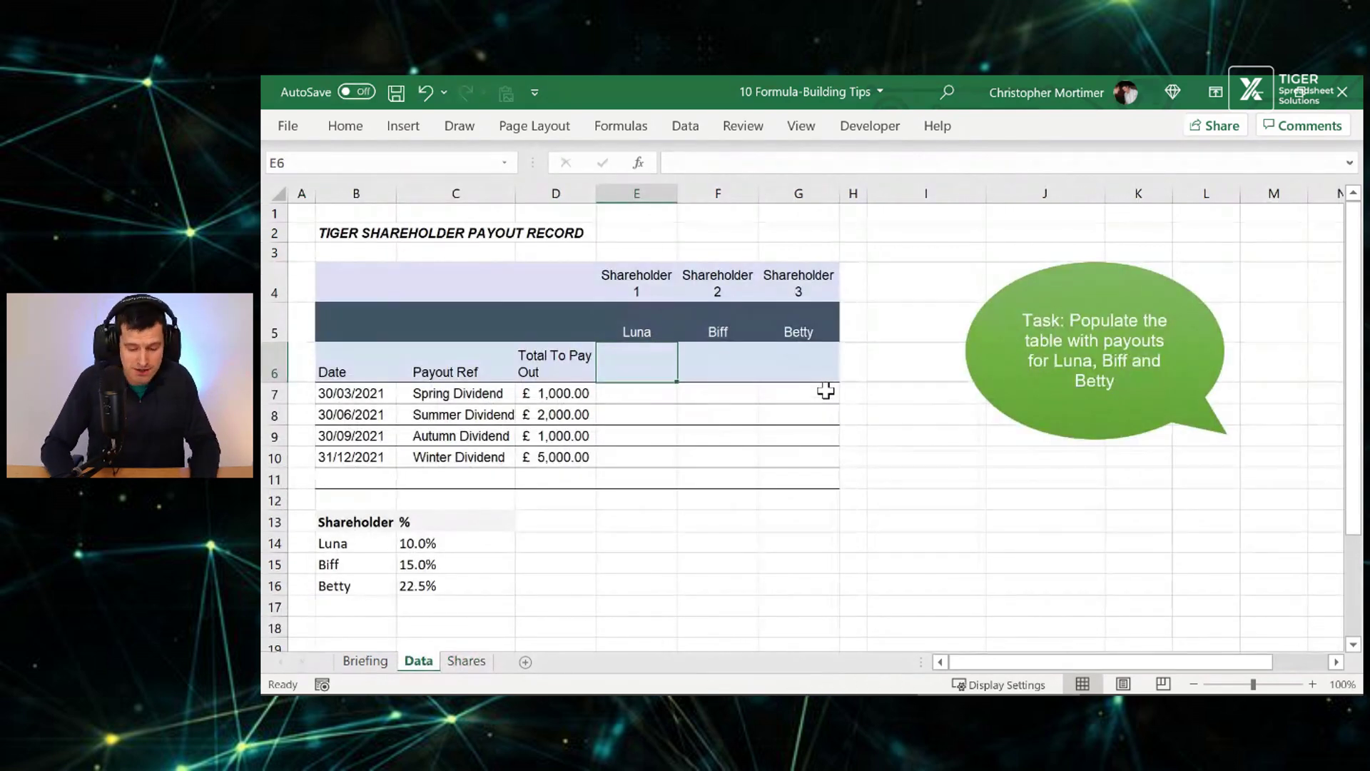
type("=vl")
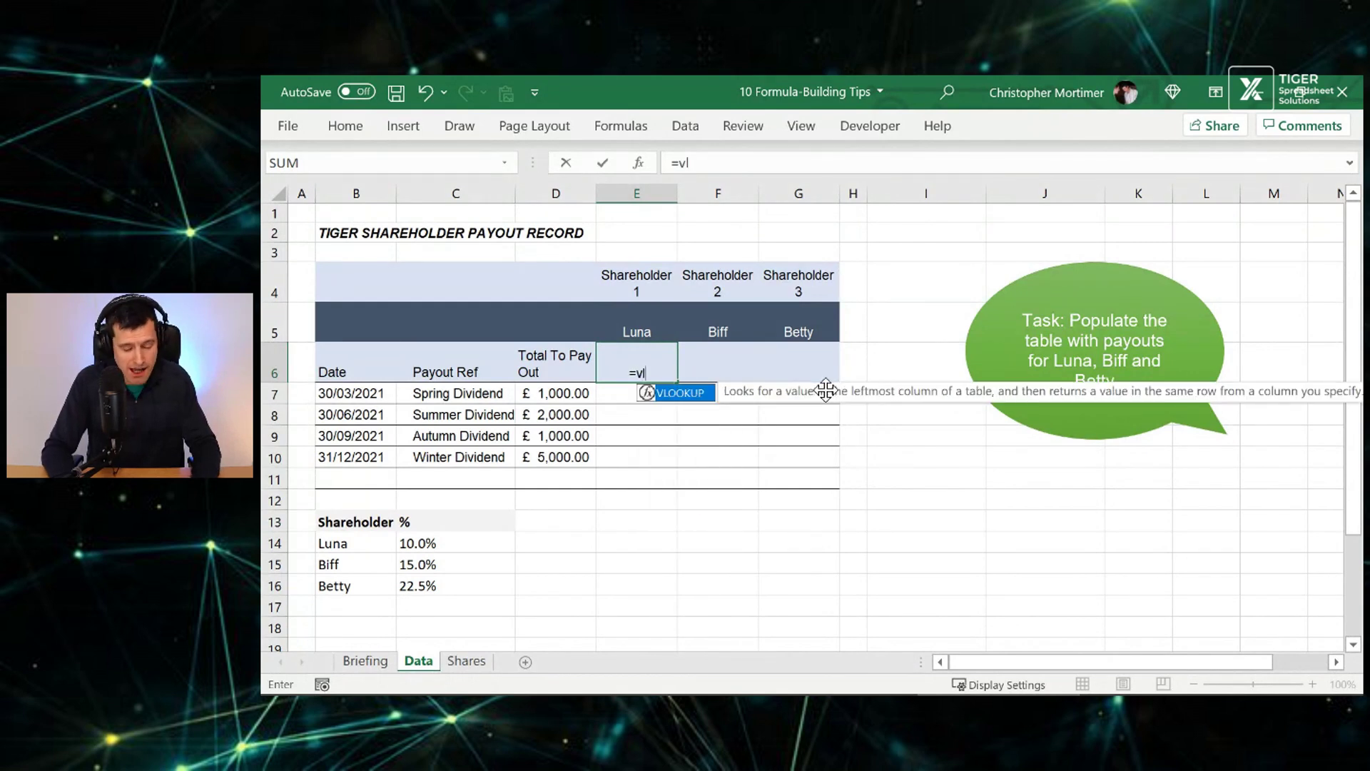
key("Tab")
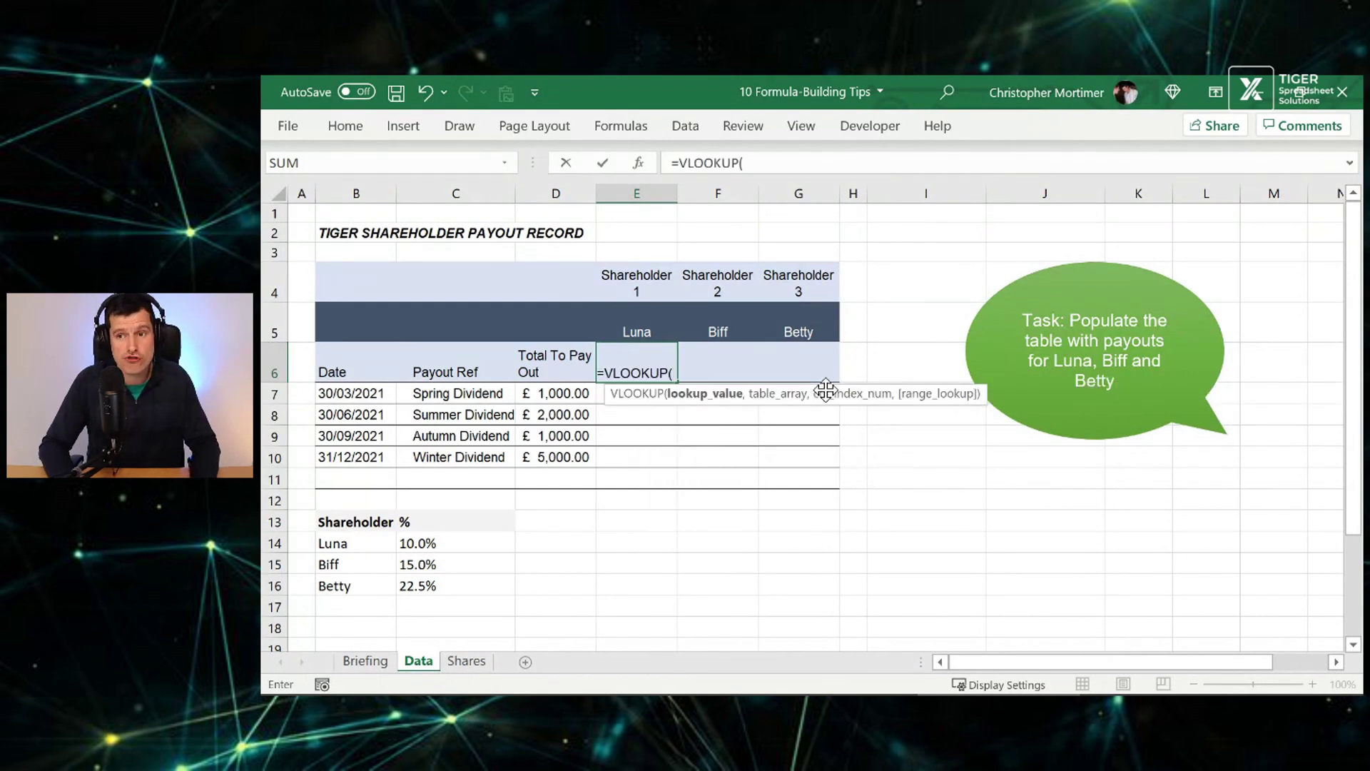
key("Up")
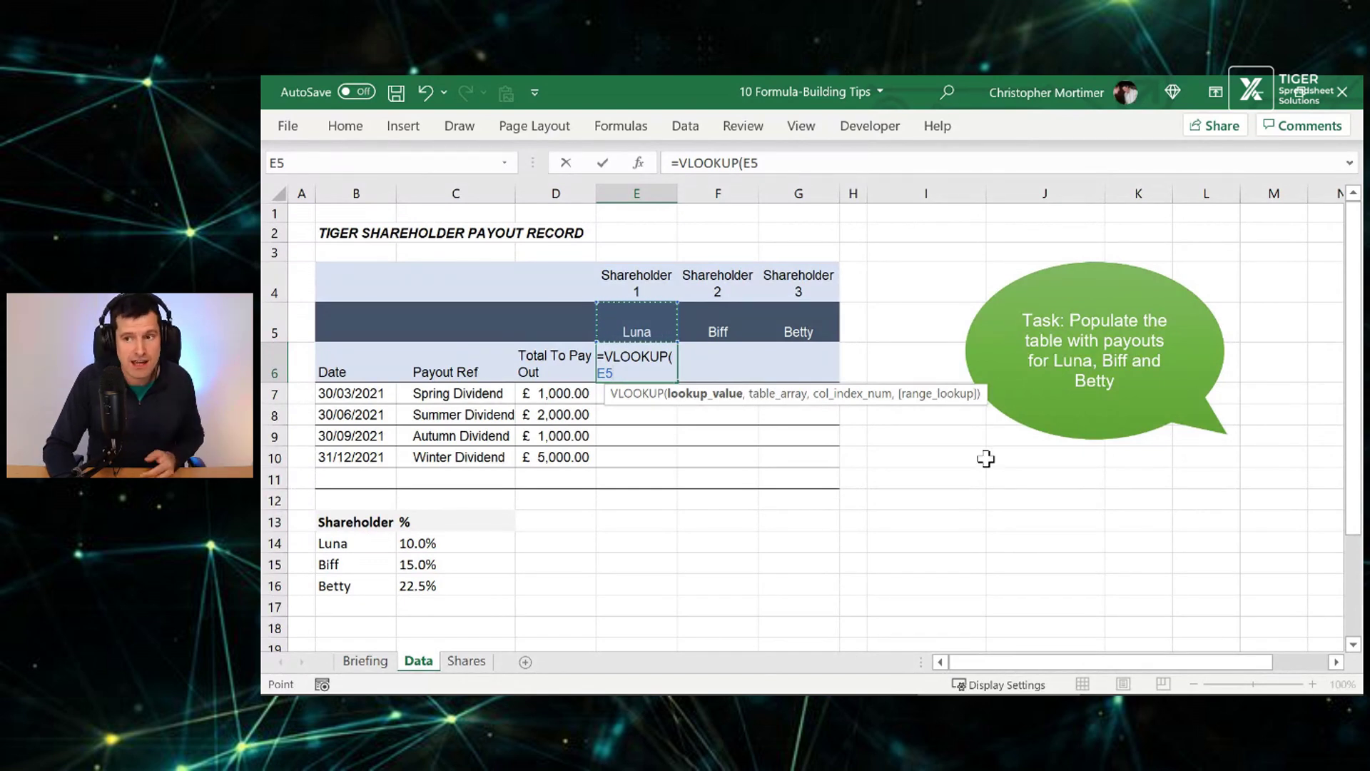
type(",")
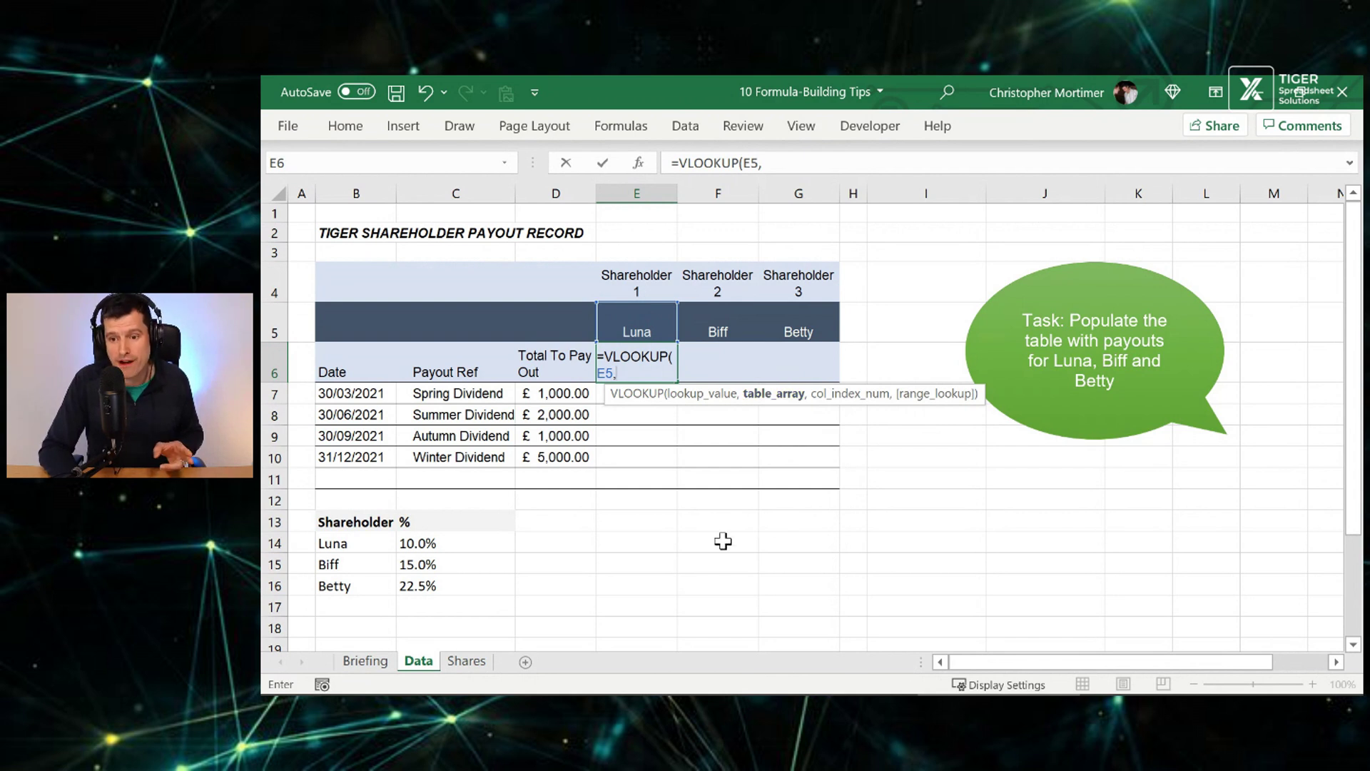
left_click(463, 662)
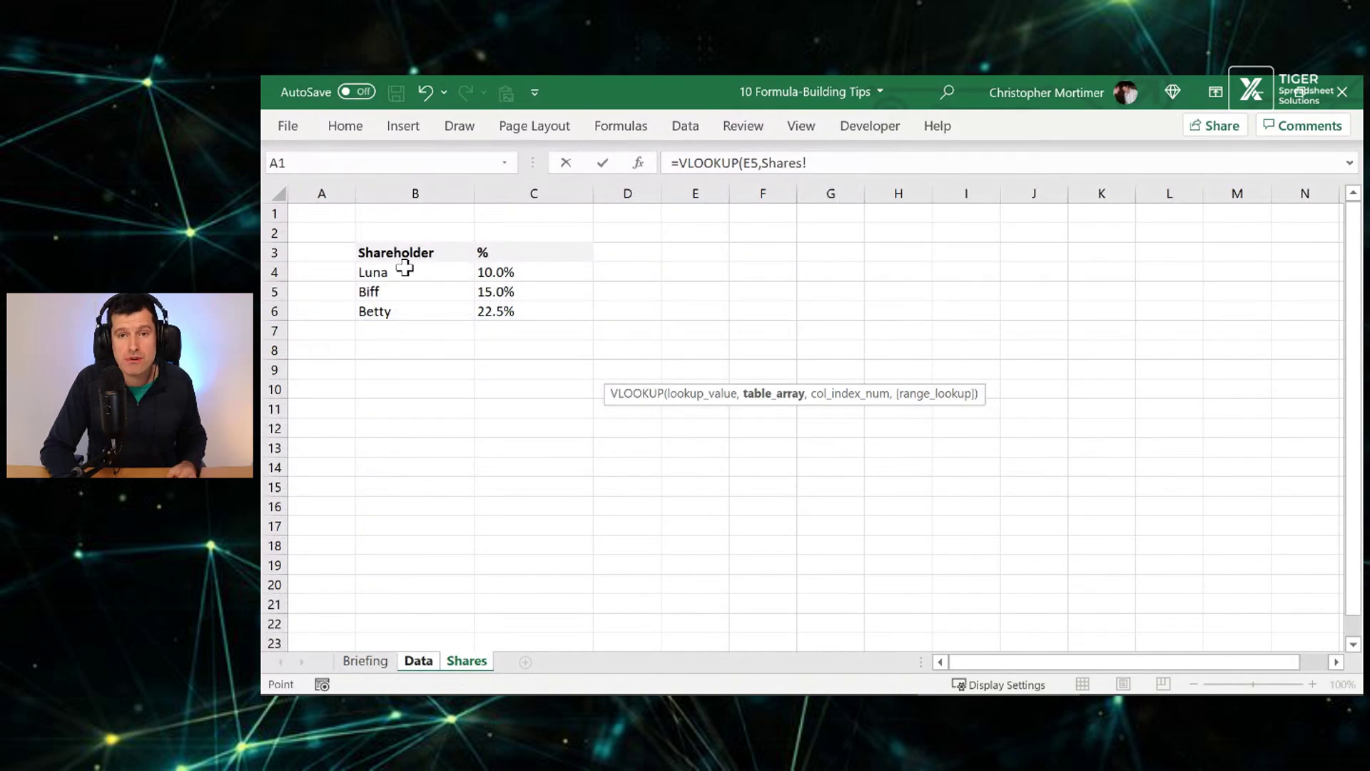
left_click_drag(404, 269, 527, 313)
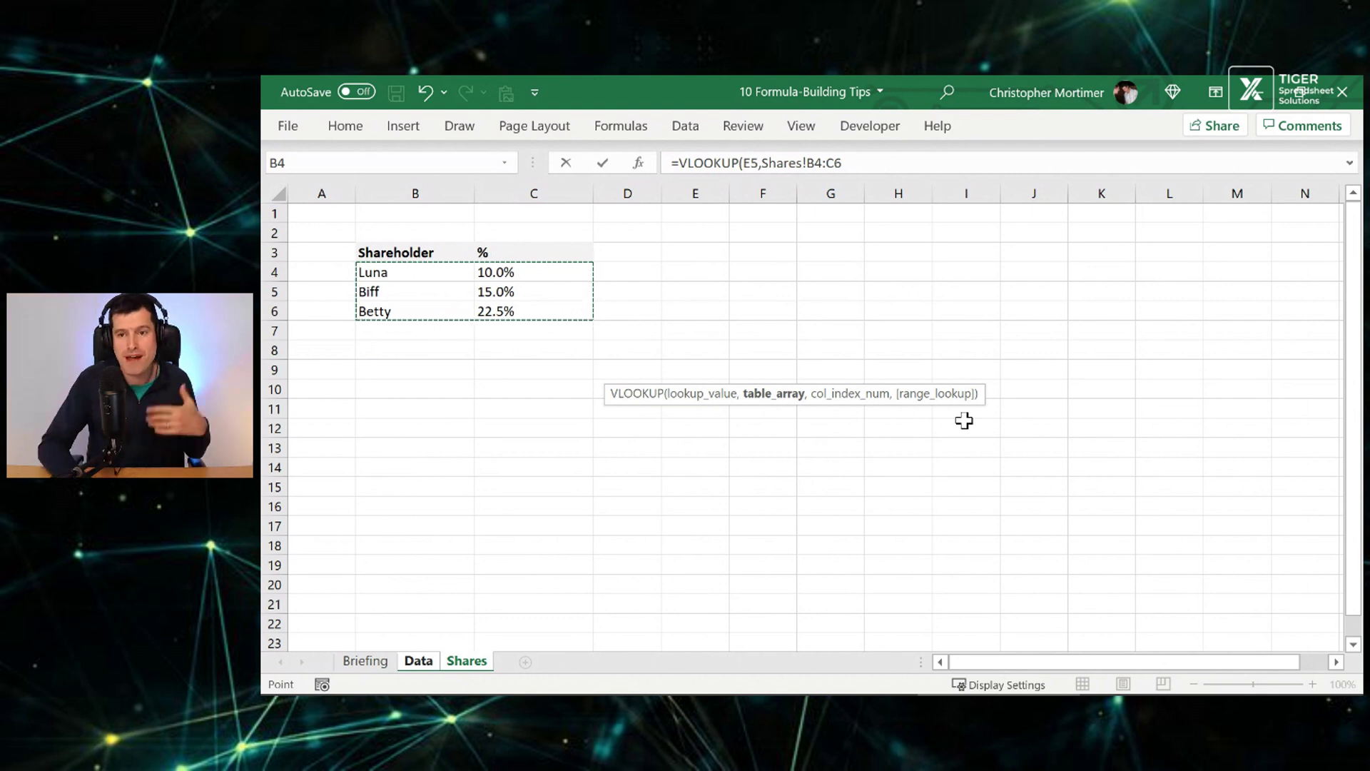
left_click(419, 661)
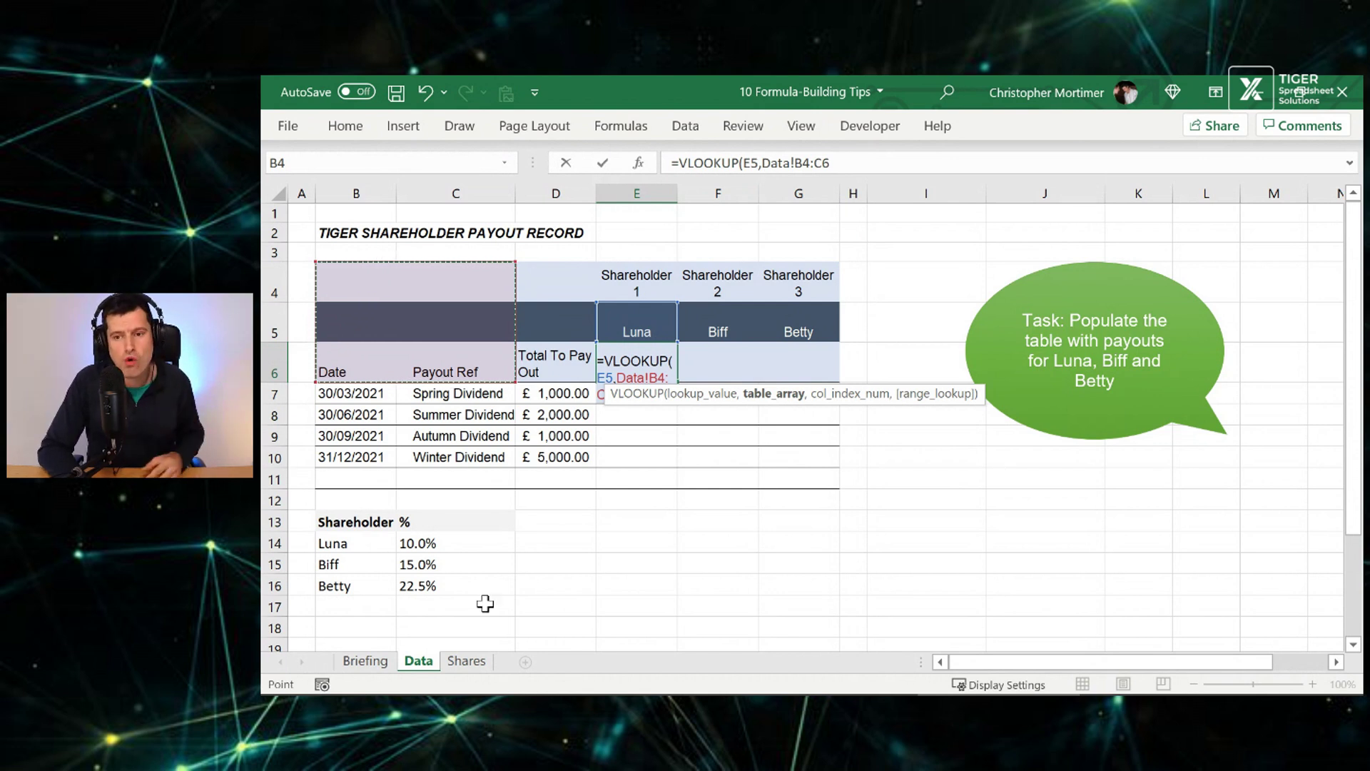
Finish E6's formula with ,2,0) so it returns Luna's 10.0%, then inspect it.
left_click(465, 663)
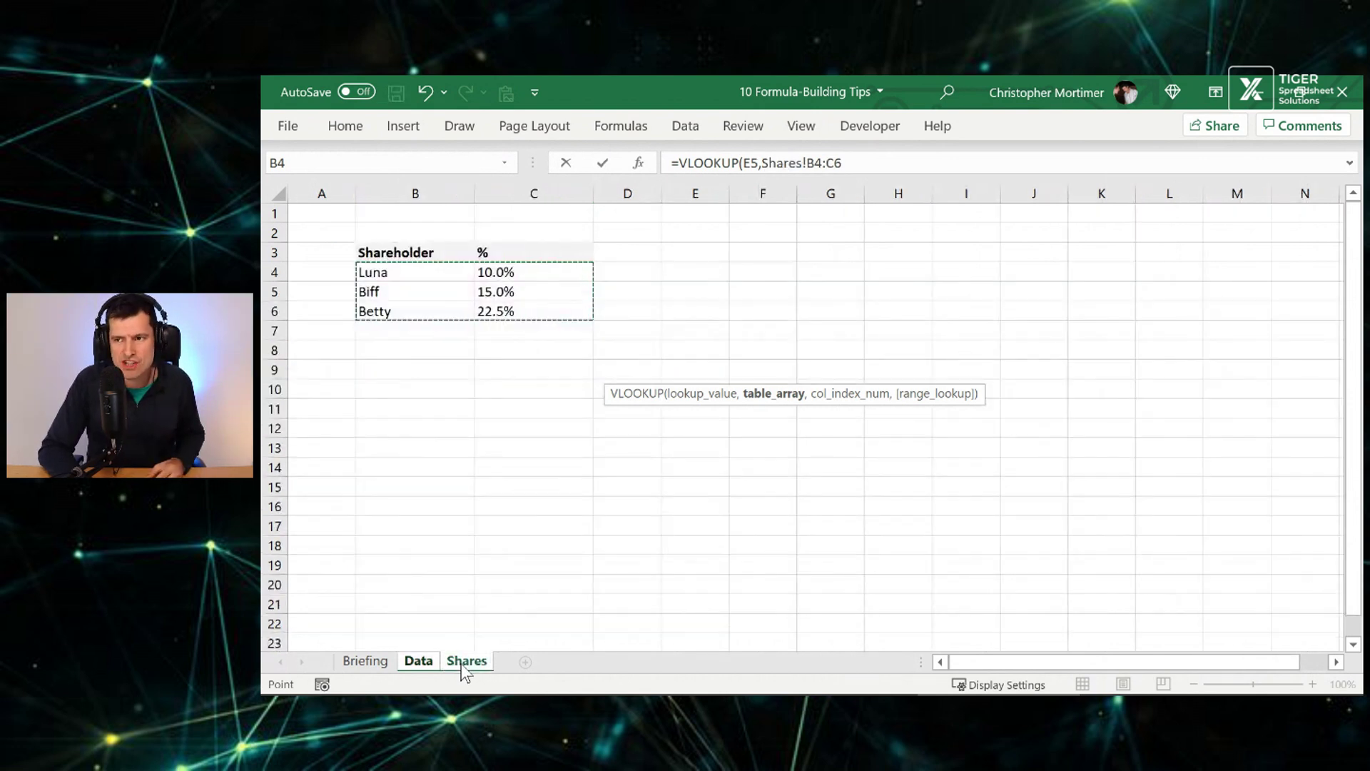
left_click(875, 152)
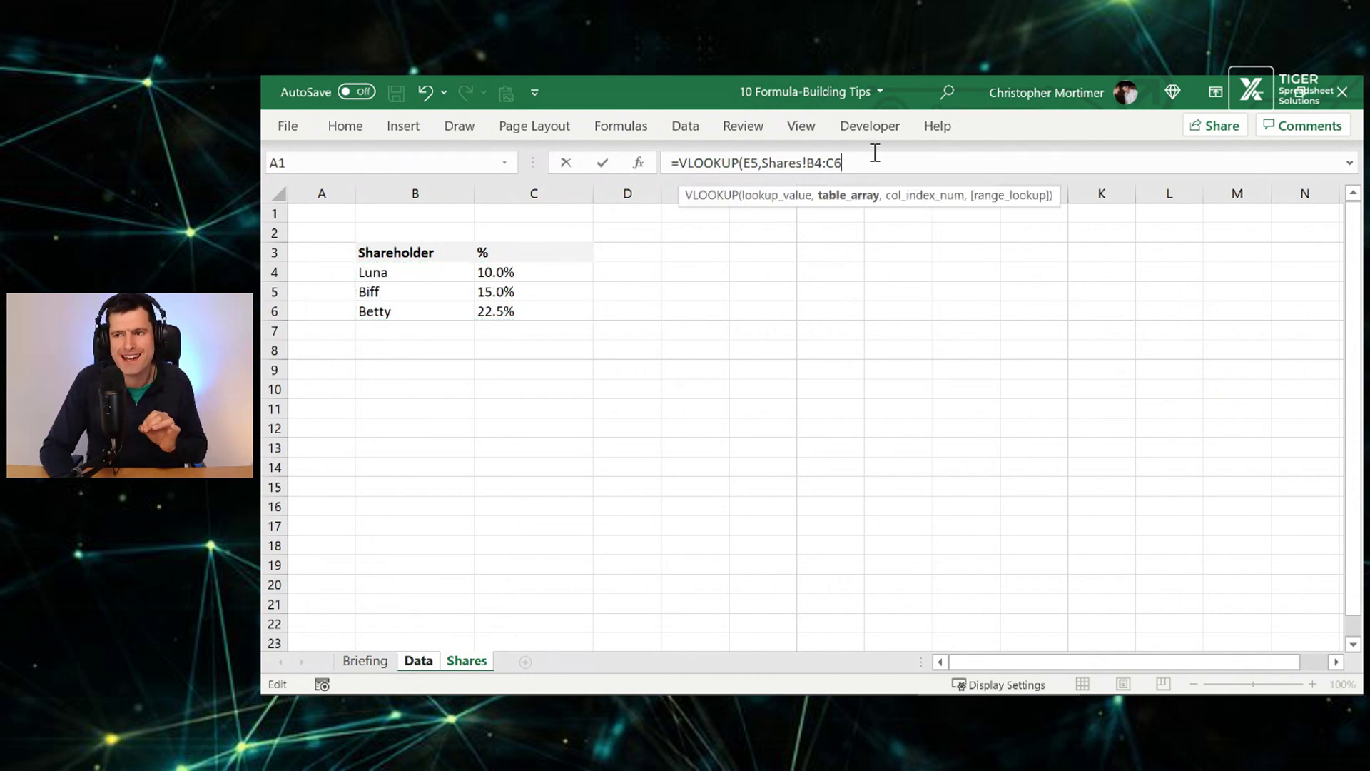
type(",")
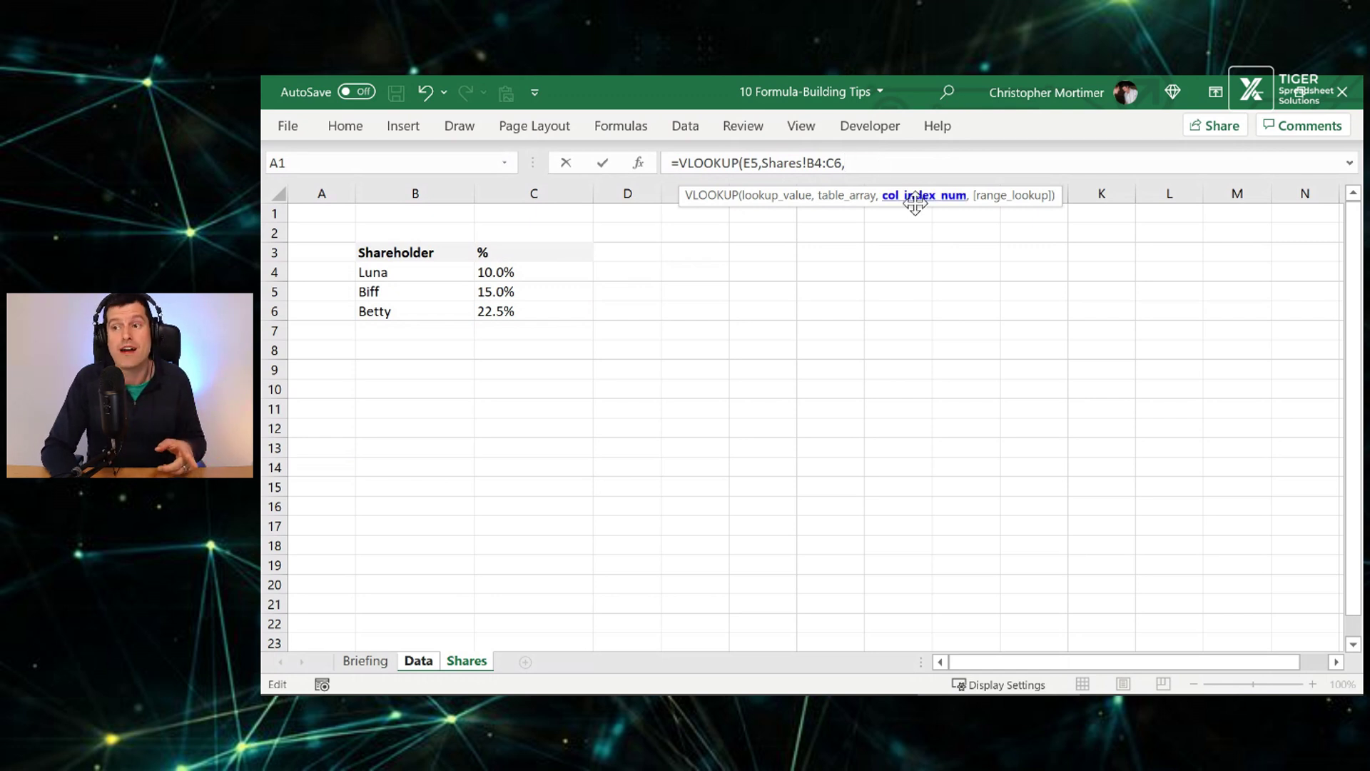
type("2,0)")
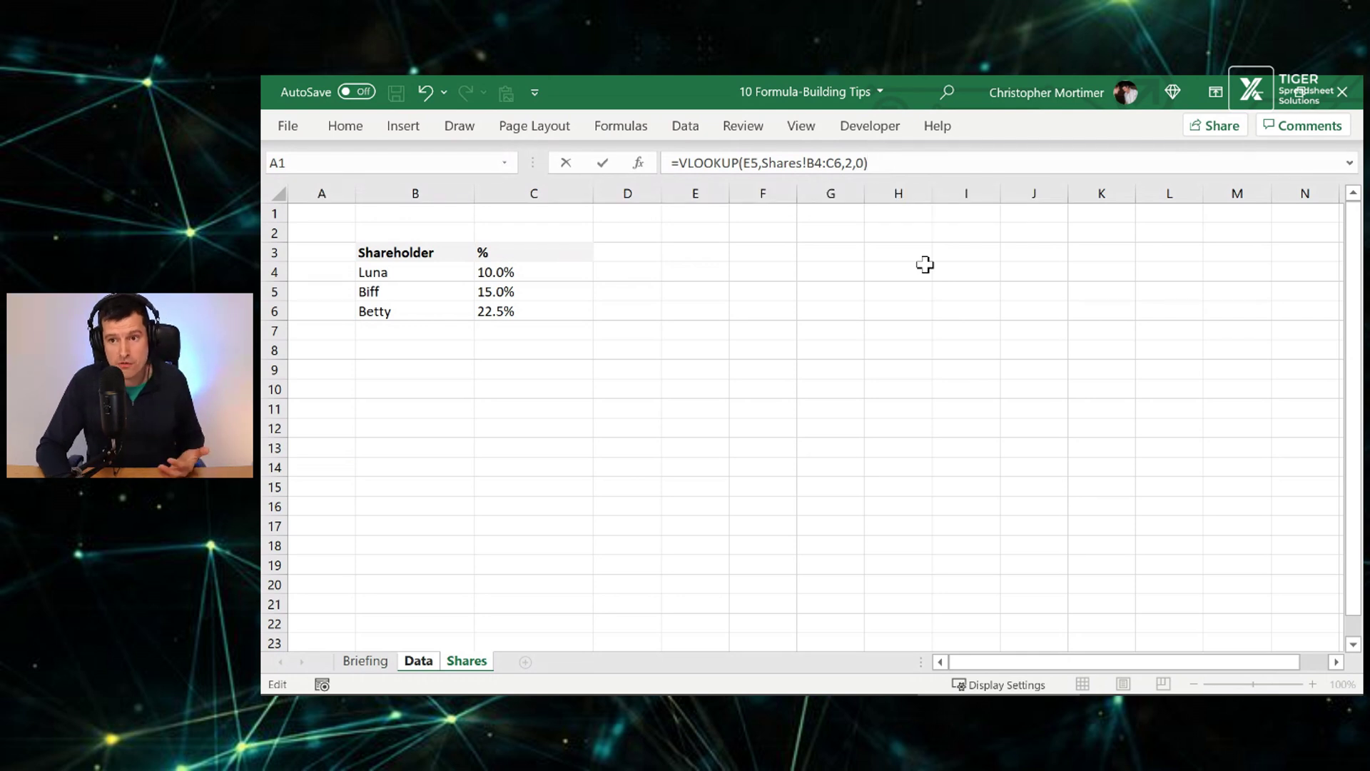
key("Return")
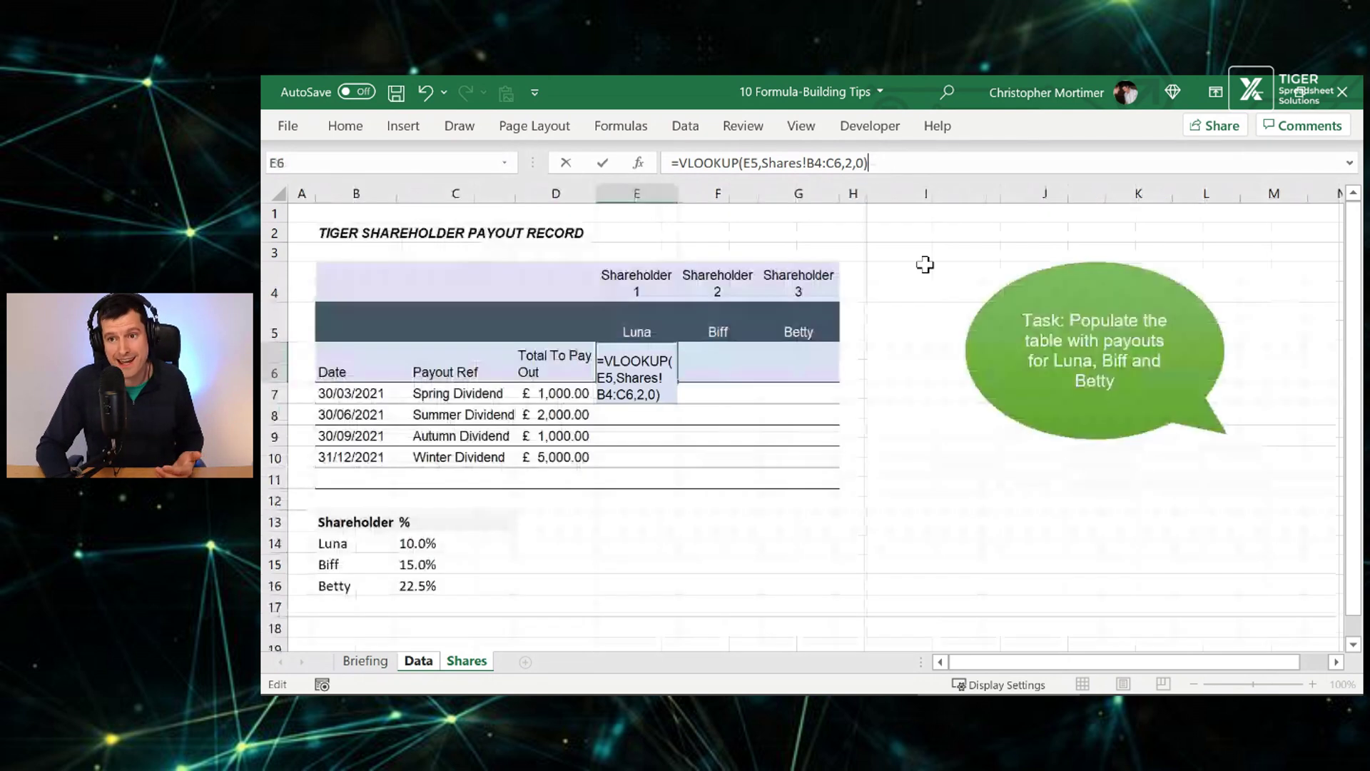
key("Up")
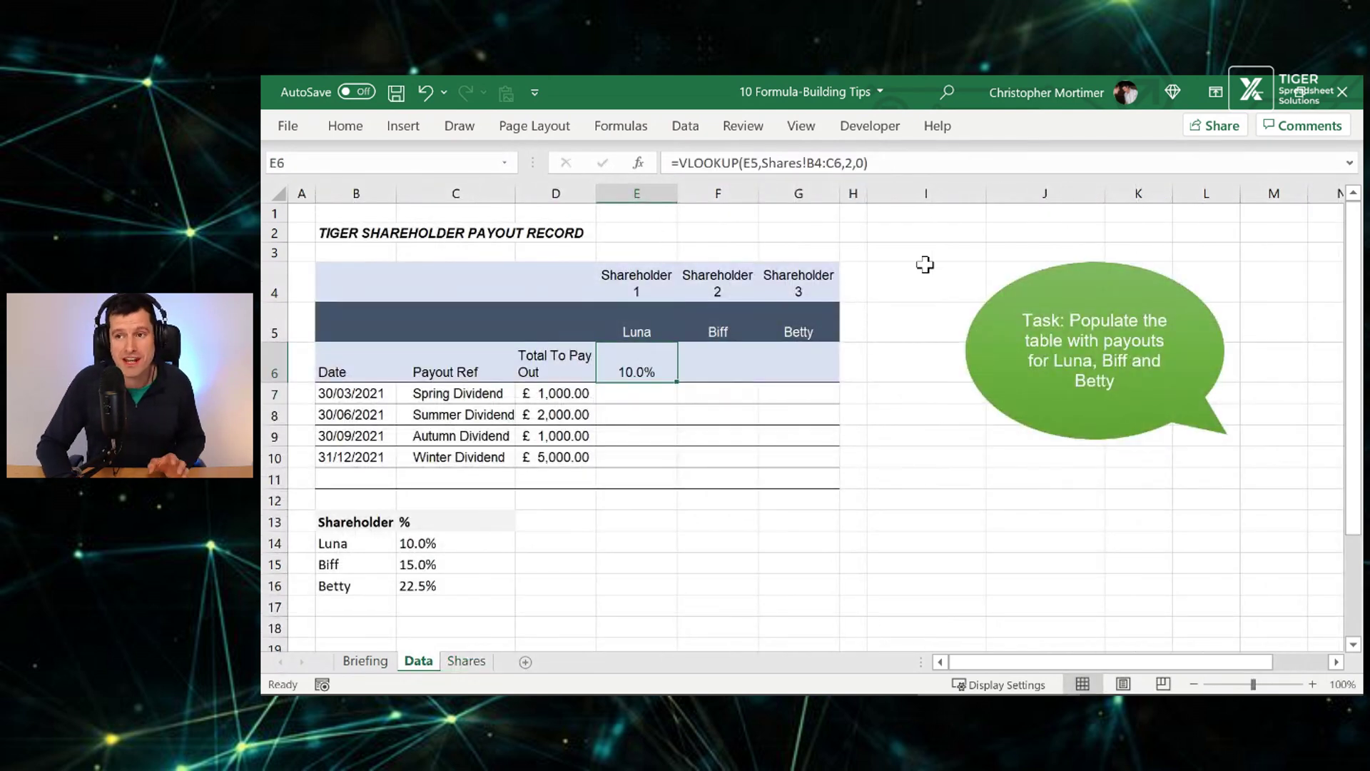
left_click(777, 163)
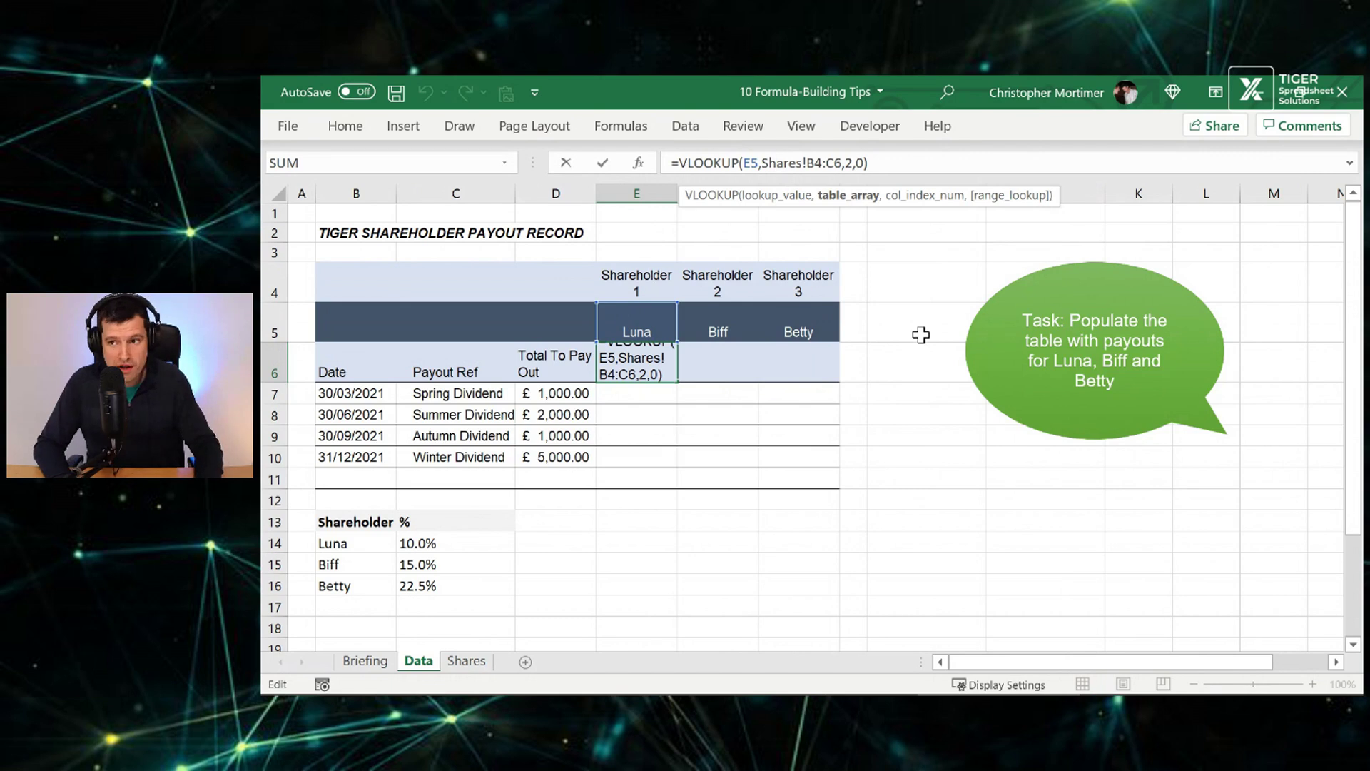
key("Escape")
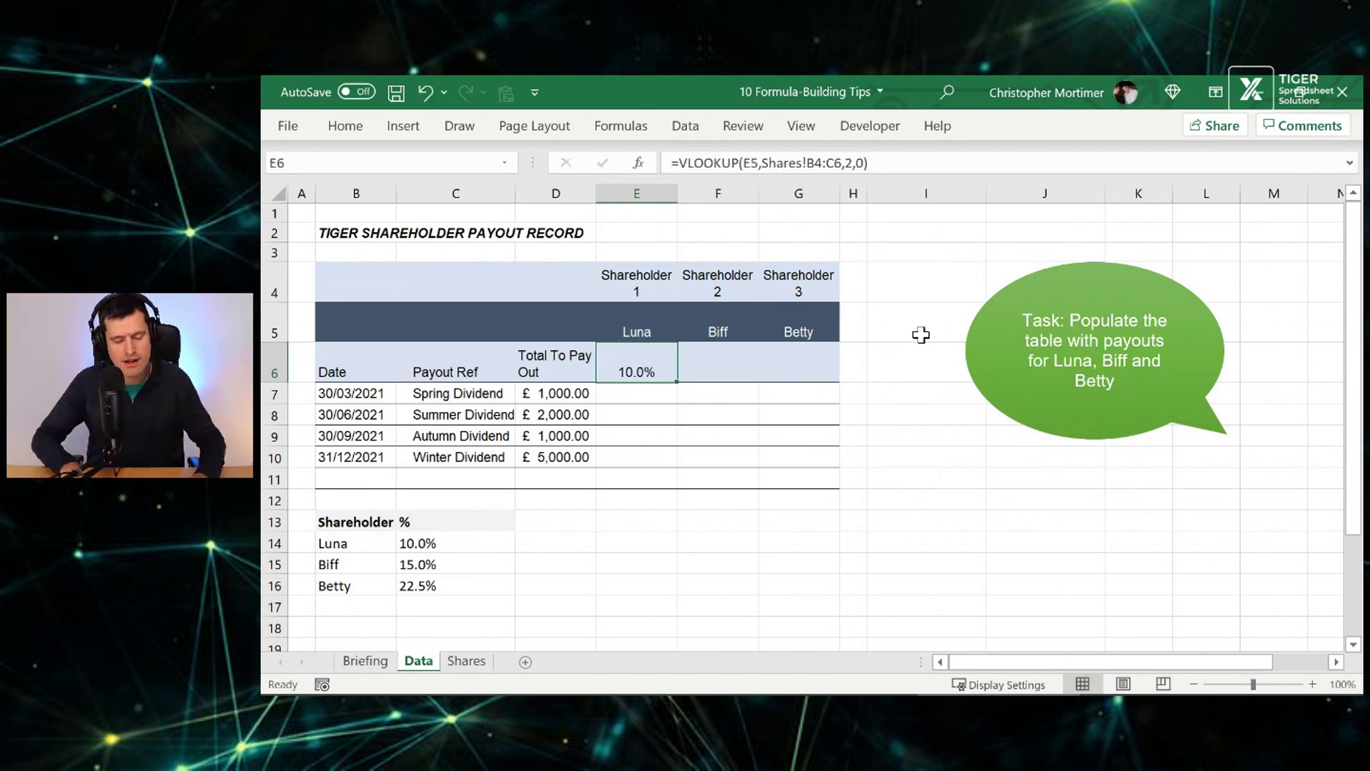
key("ctrl+Page_Up")
Read tip 7 'Use two windows', then delete the VLOOKUP from E6 on the Data sheet.
key("Down")
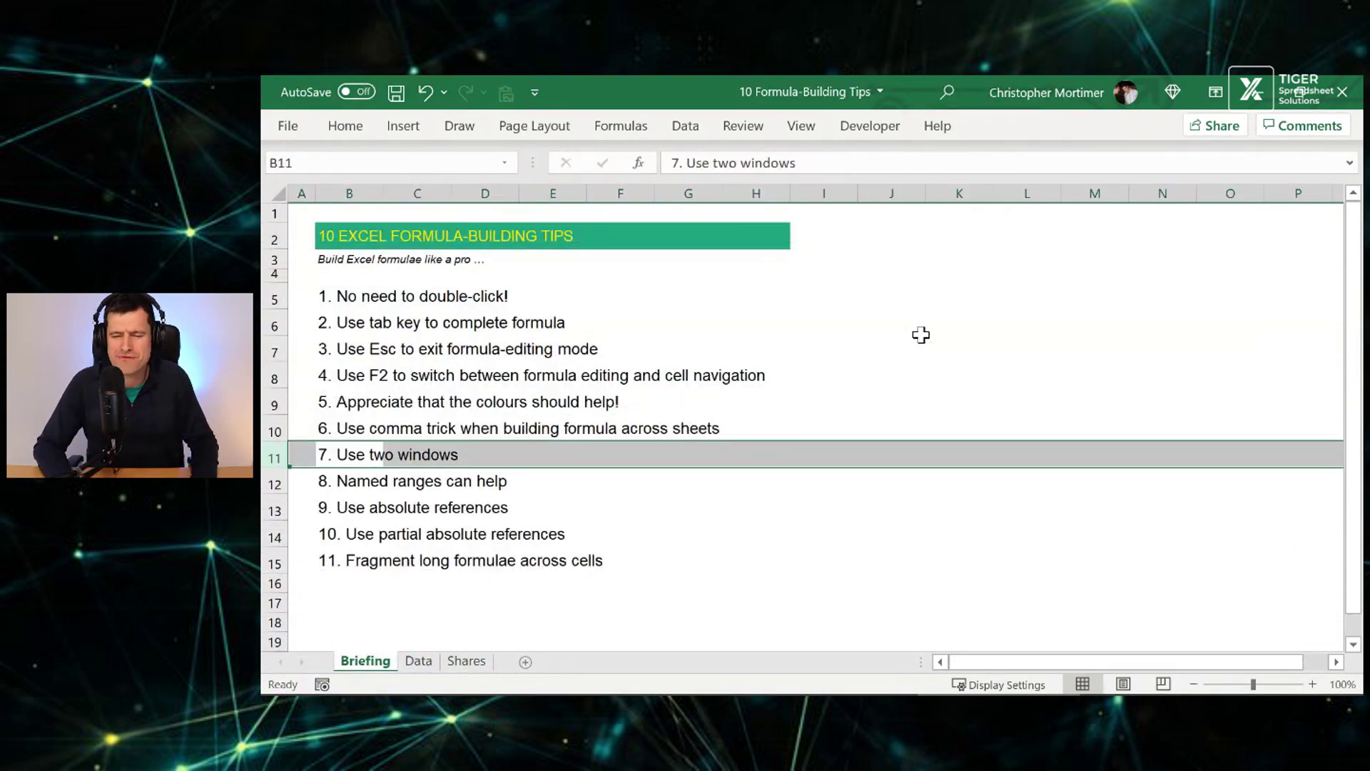
key("ctrl+Page_Down")
left_click(851, 440)
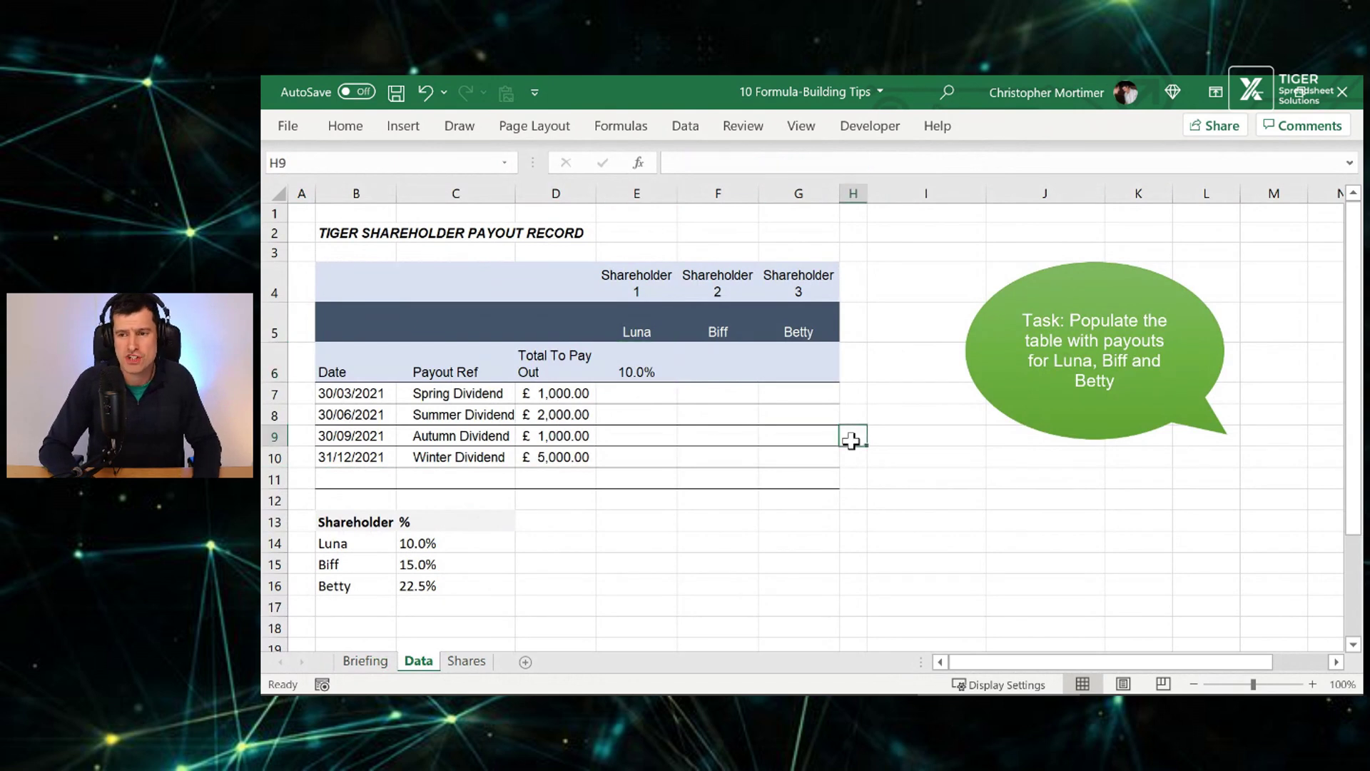
left_click(622, 372)
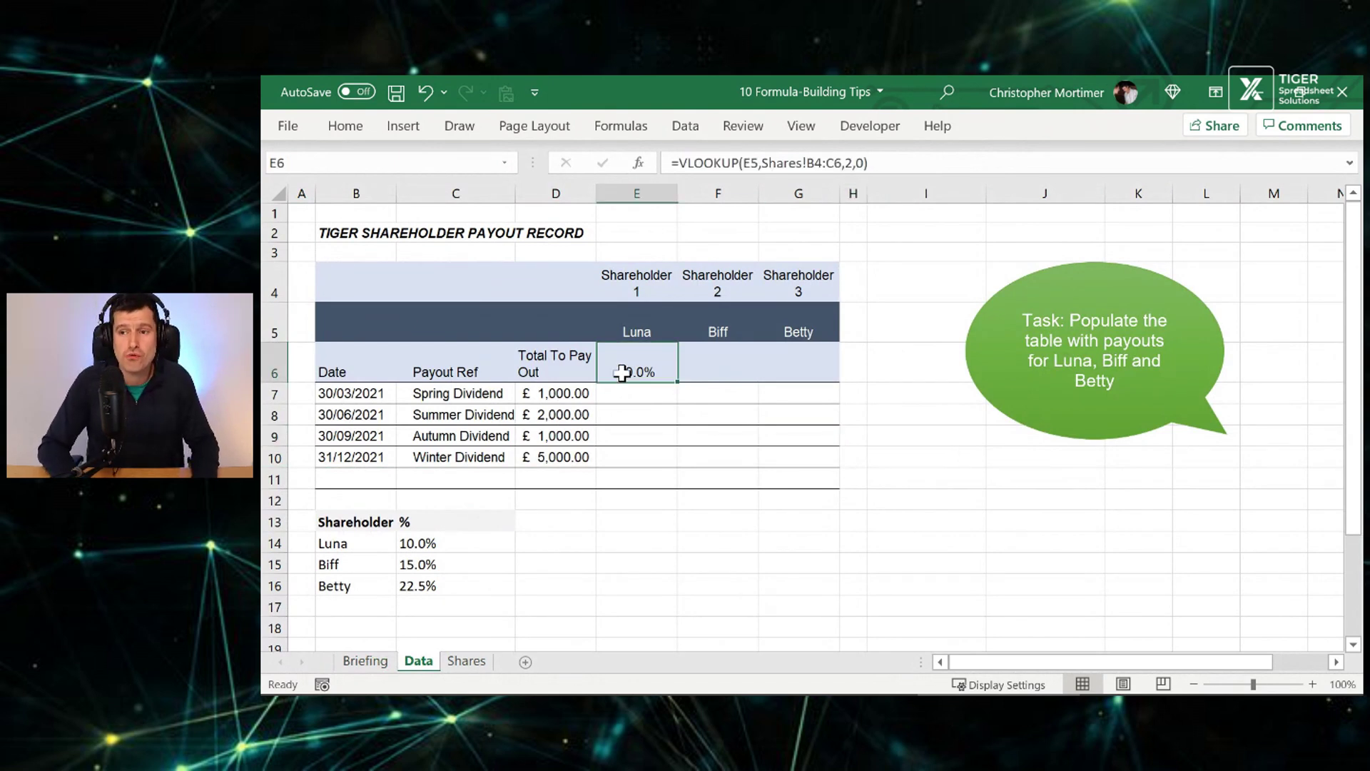
key("Delete")
left_click(830, 498)
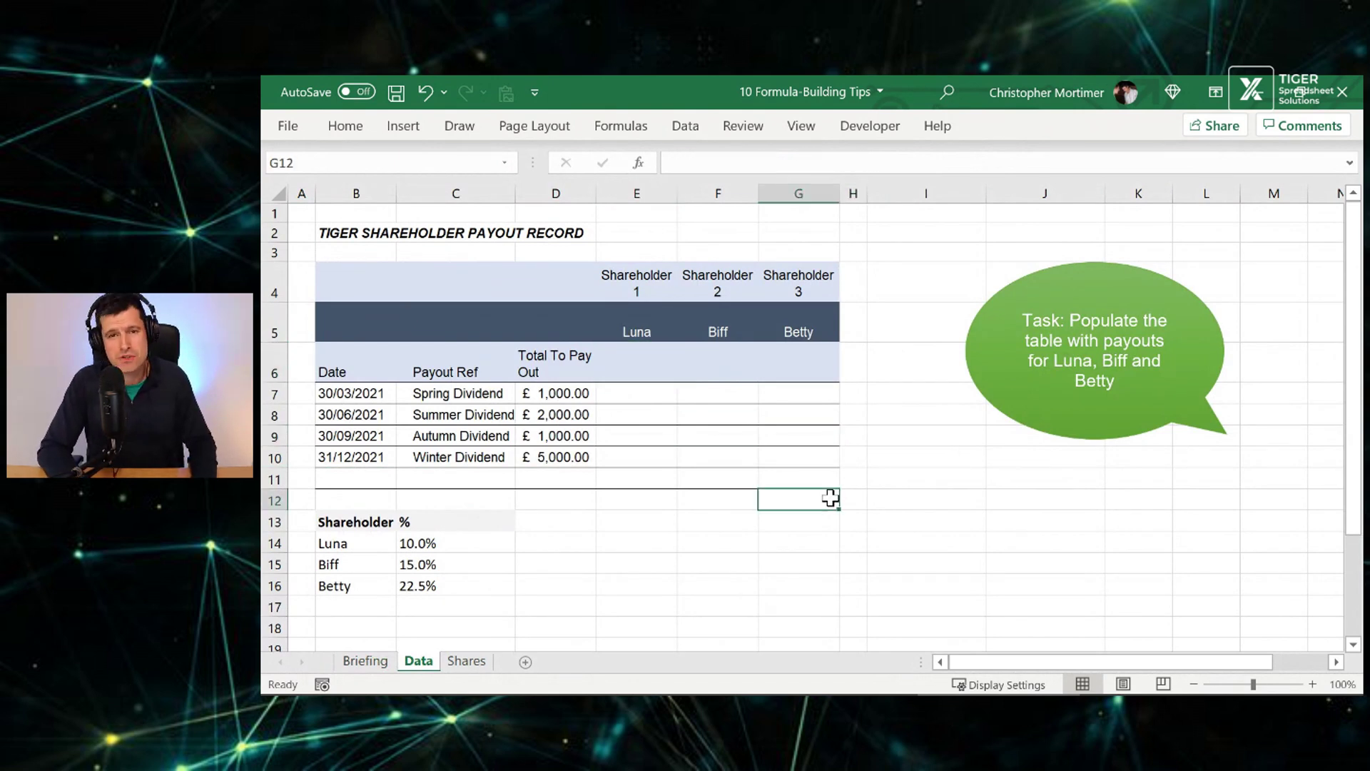
Open a second window of the workbook and snap both windows side by side.
left_click(792, 130)
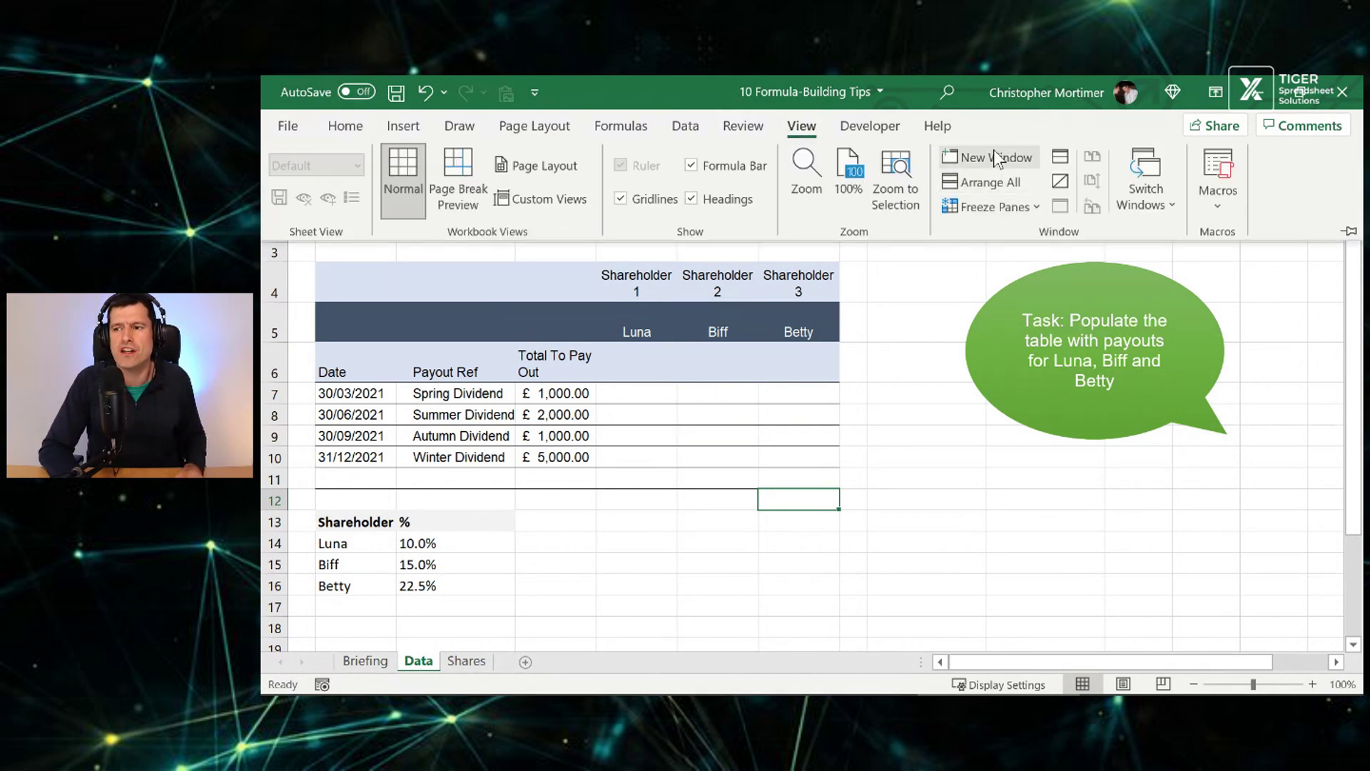
left_click(994, 152)
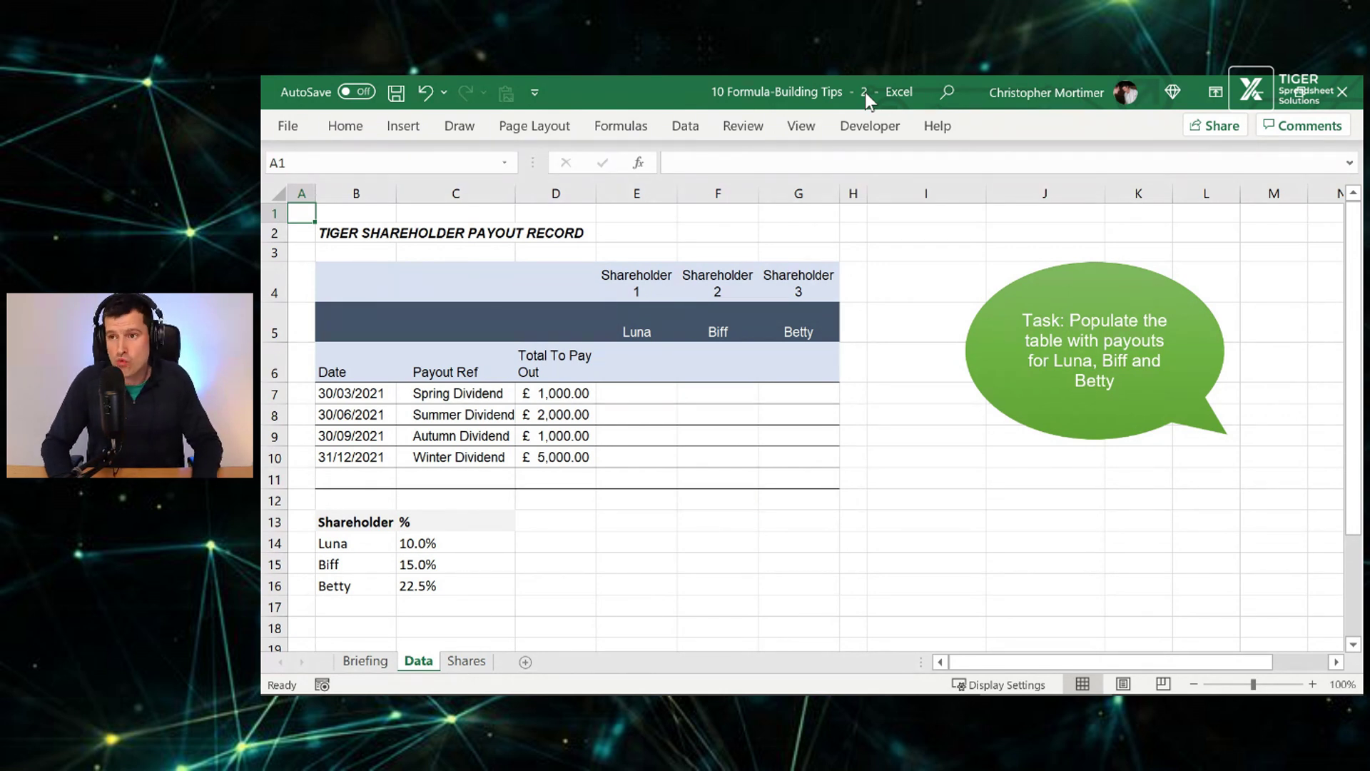
key("super+Right")
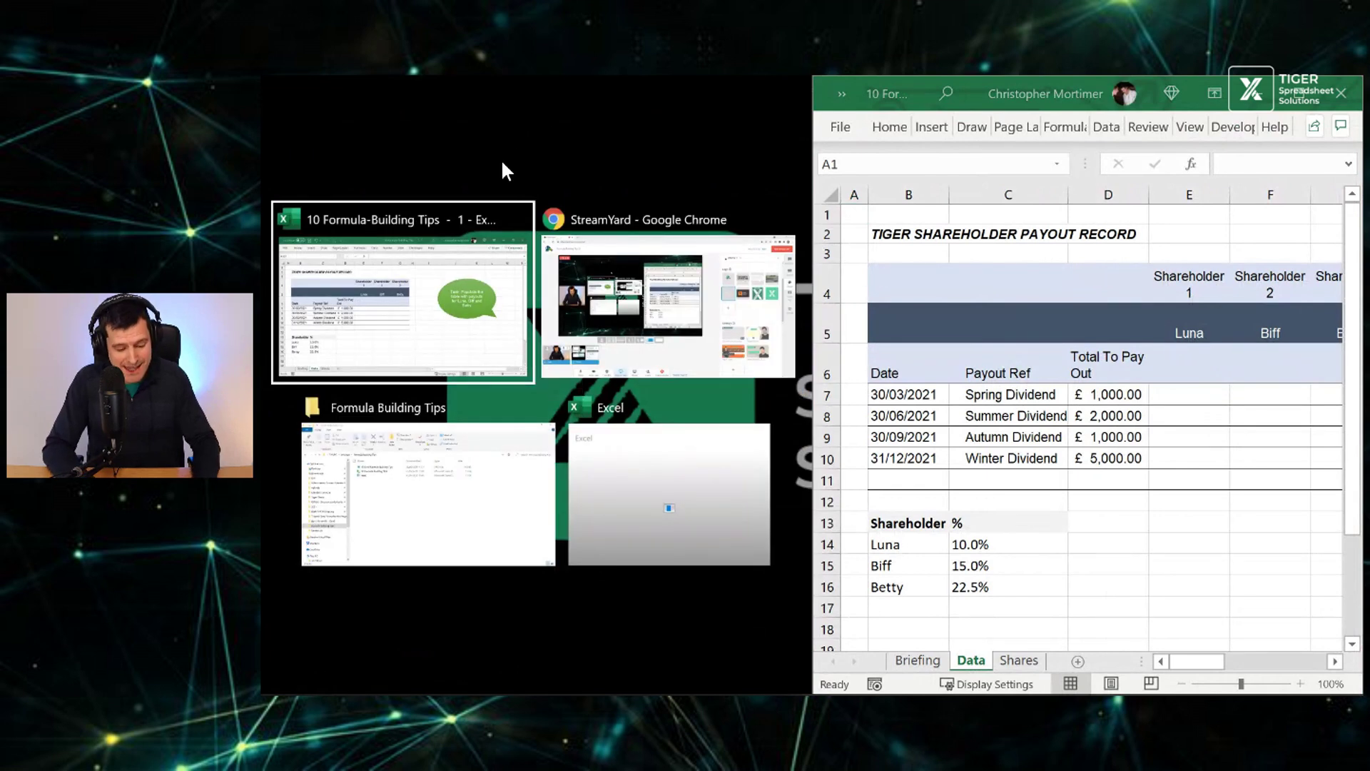
key("Return")
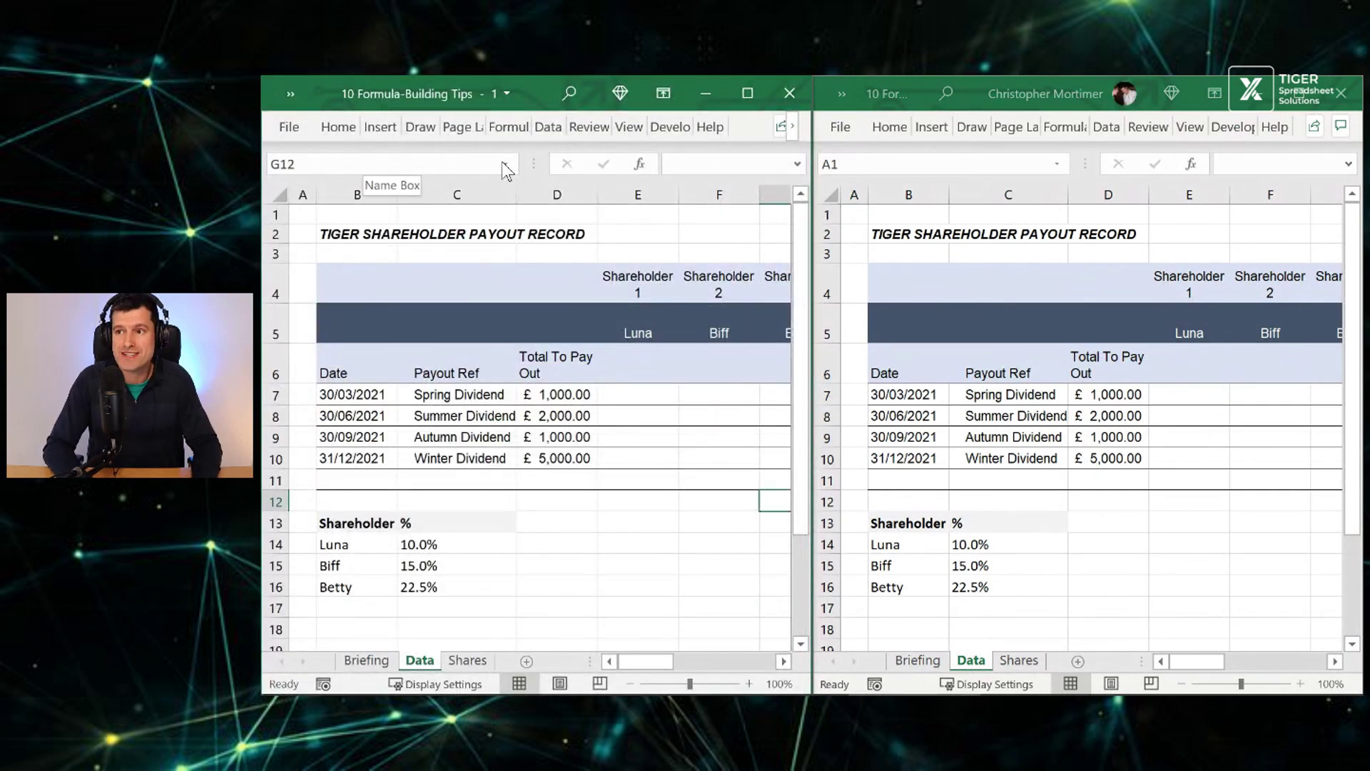
Show the Shares sheet in the right window and start typing =vlook in E6.
left_click(443, 95)
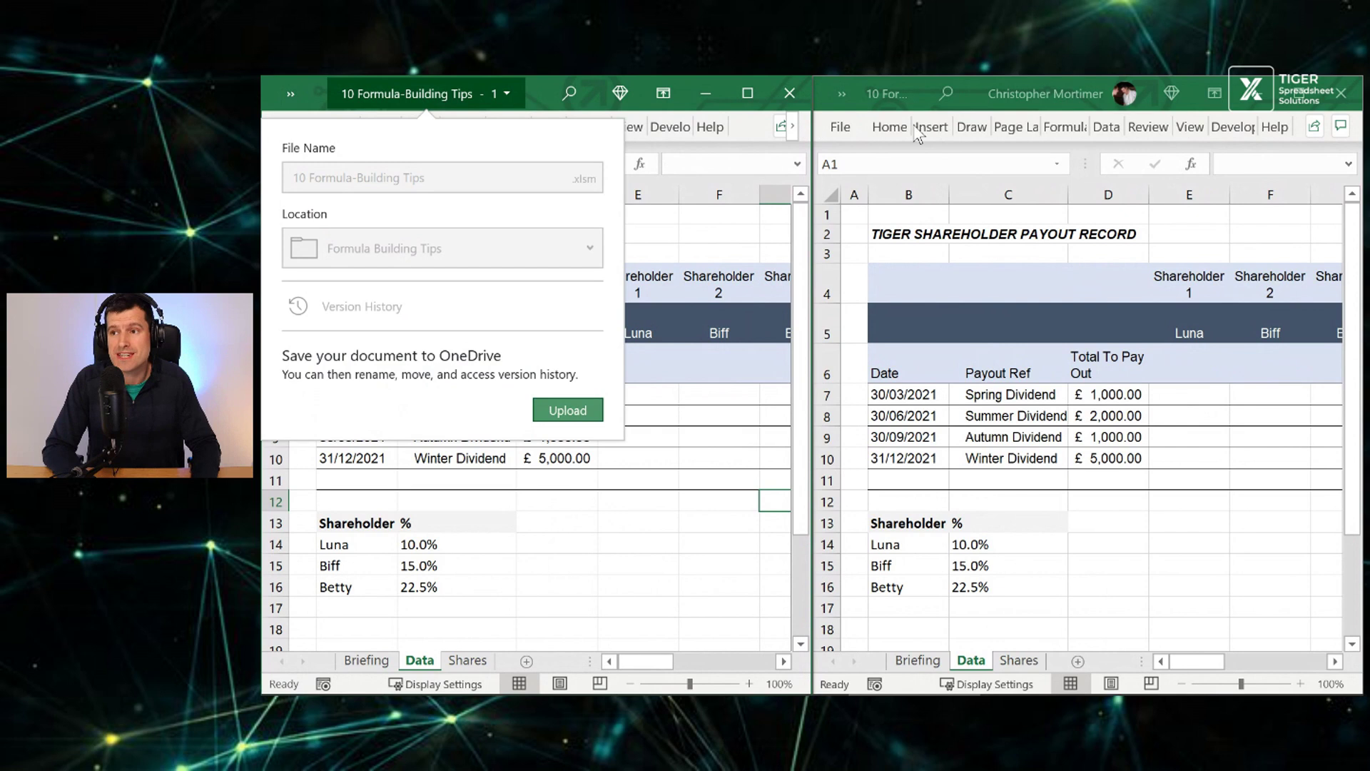
left_click(1042, 93)
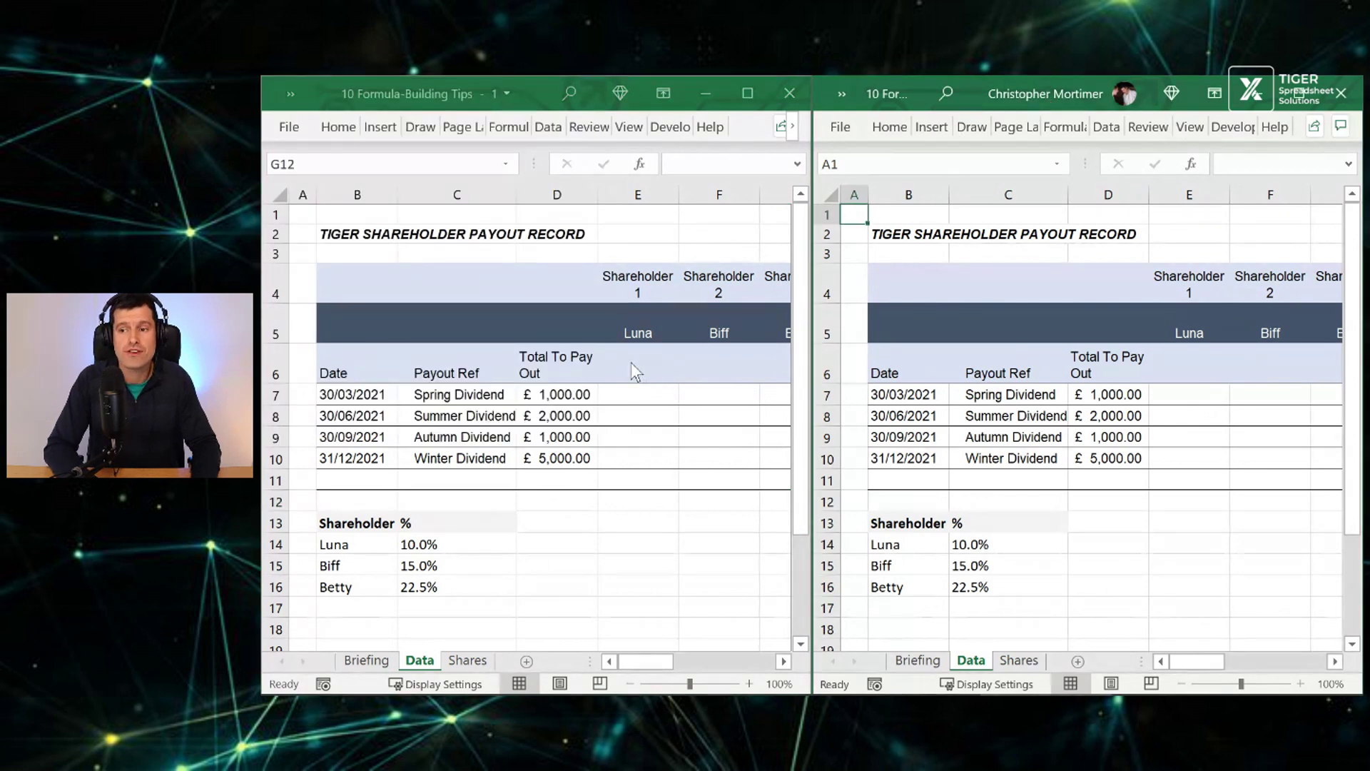
left_click(553, 413)
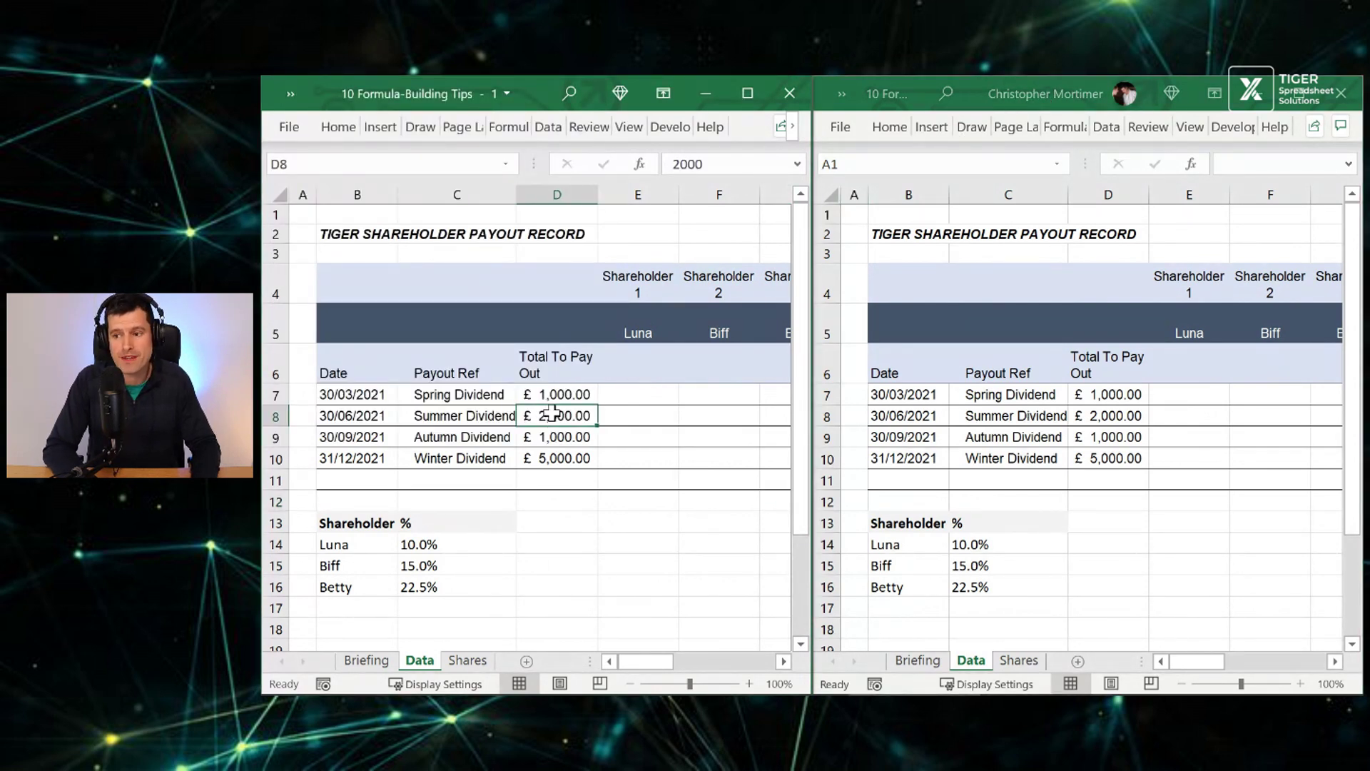
left_click(1019, 661)
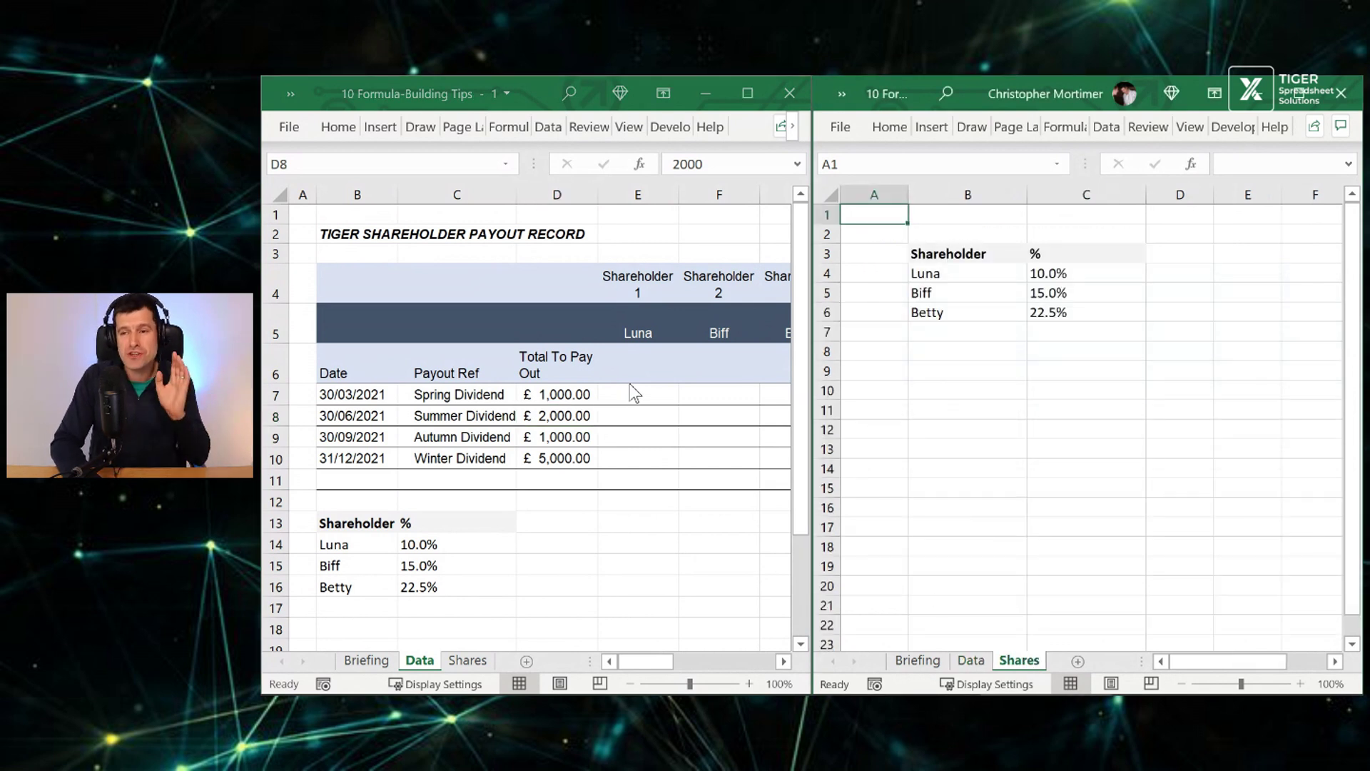
left_click(629, 371)
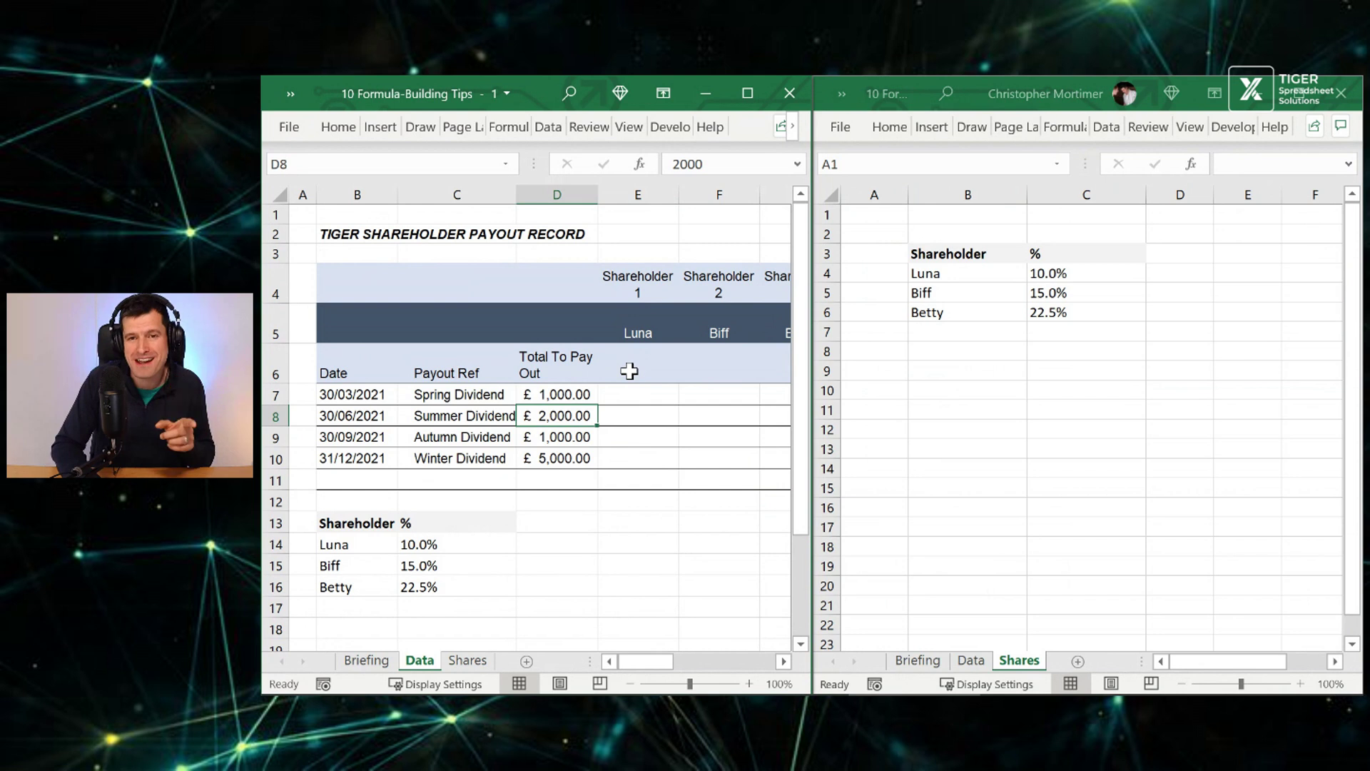
left_click(629, 371)
type("=vlook")
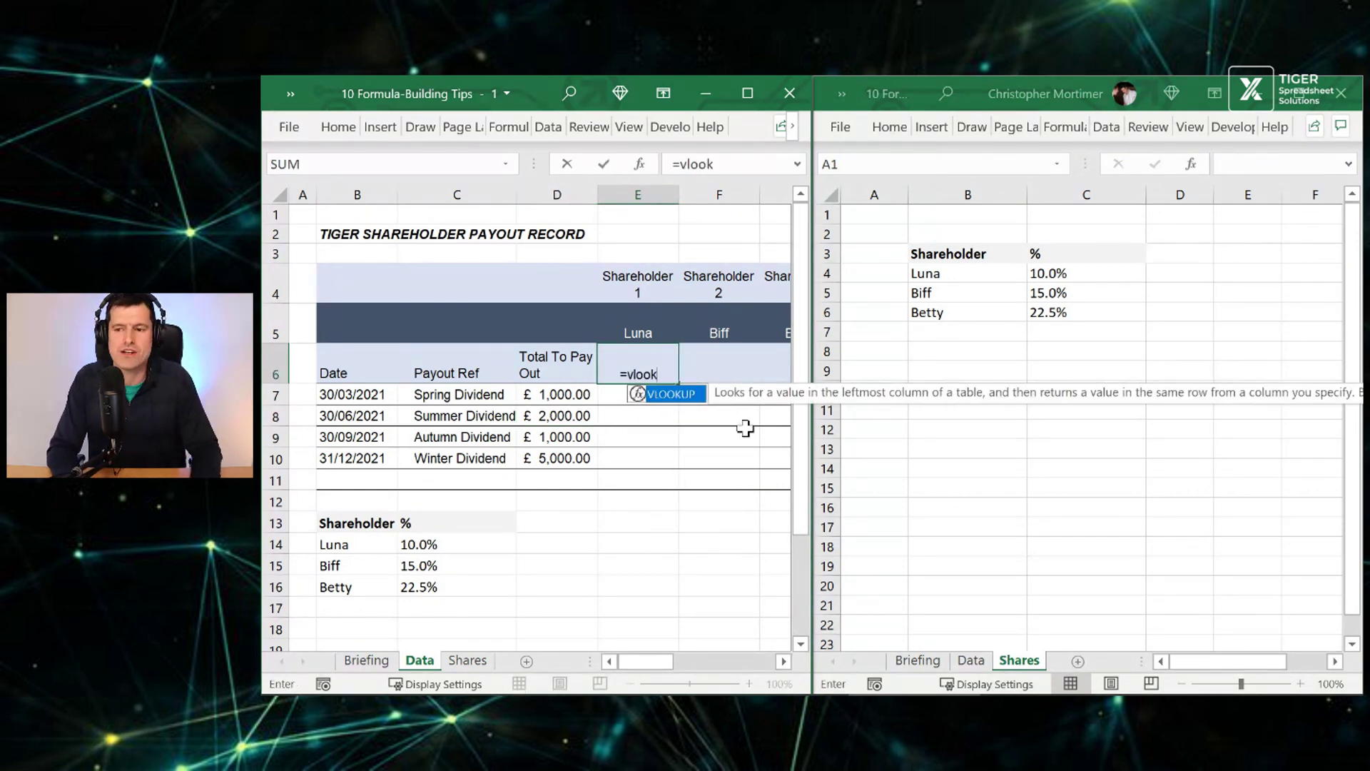
Complete E6 as =VLOOKUP(E5,Shares!B4:C6,2,0), returning Luna's 10.0%.
key("Tab")
key("Up")
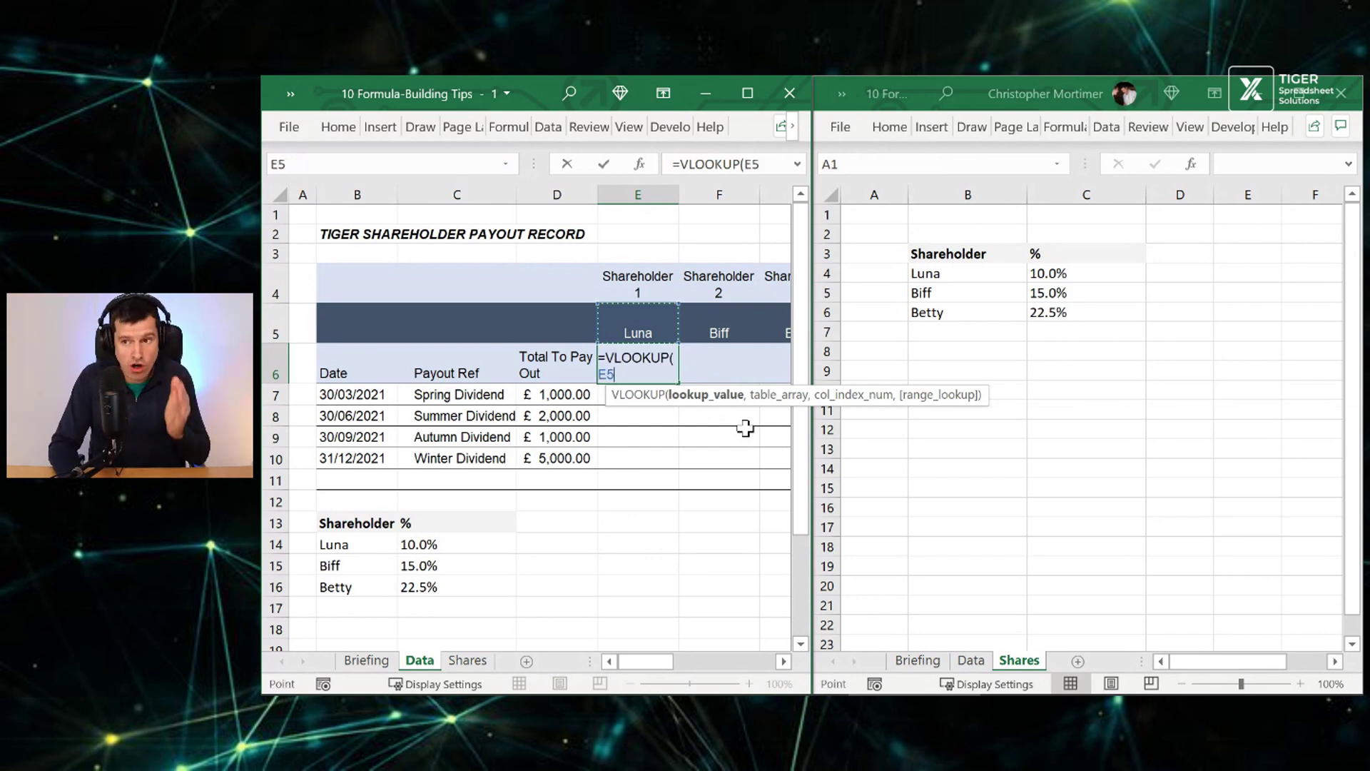
type(",")
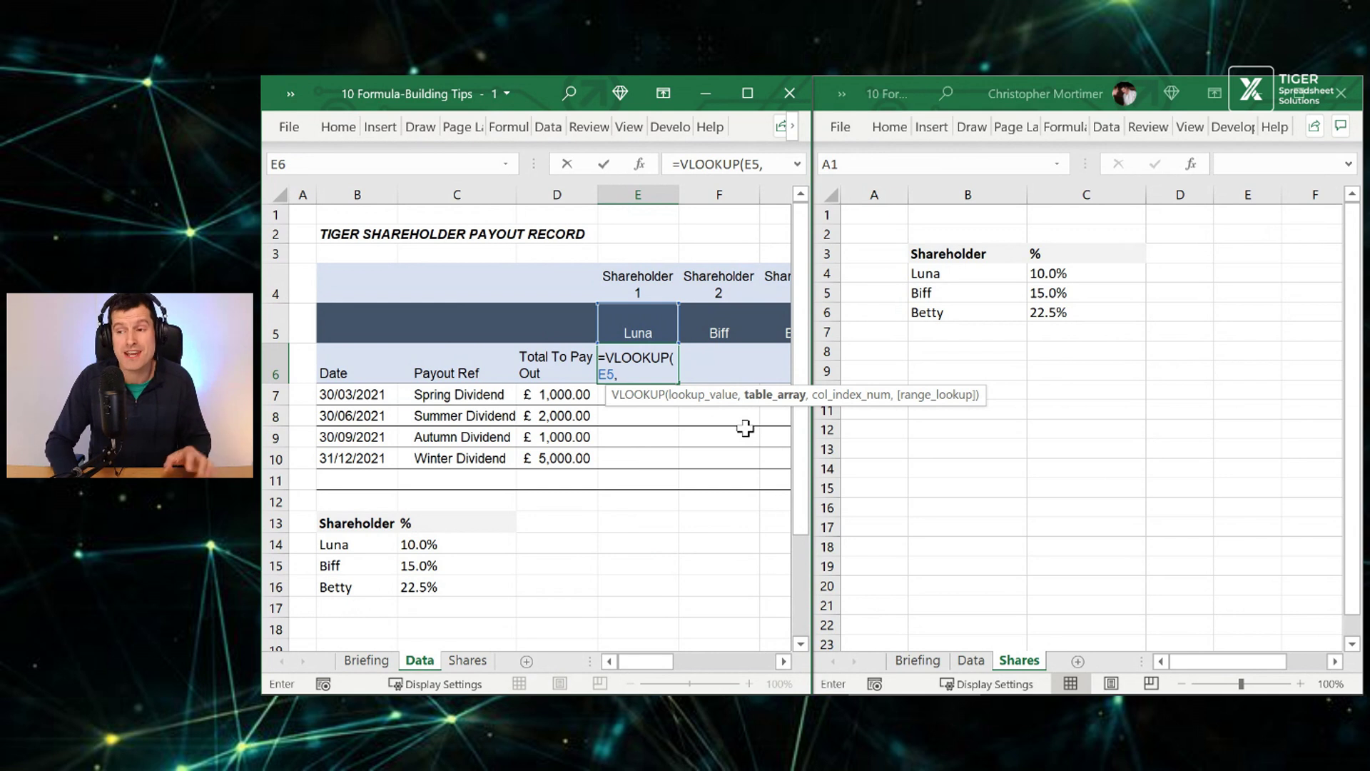
left_click(946, 273)
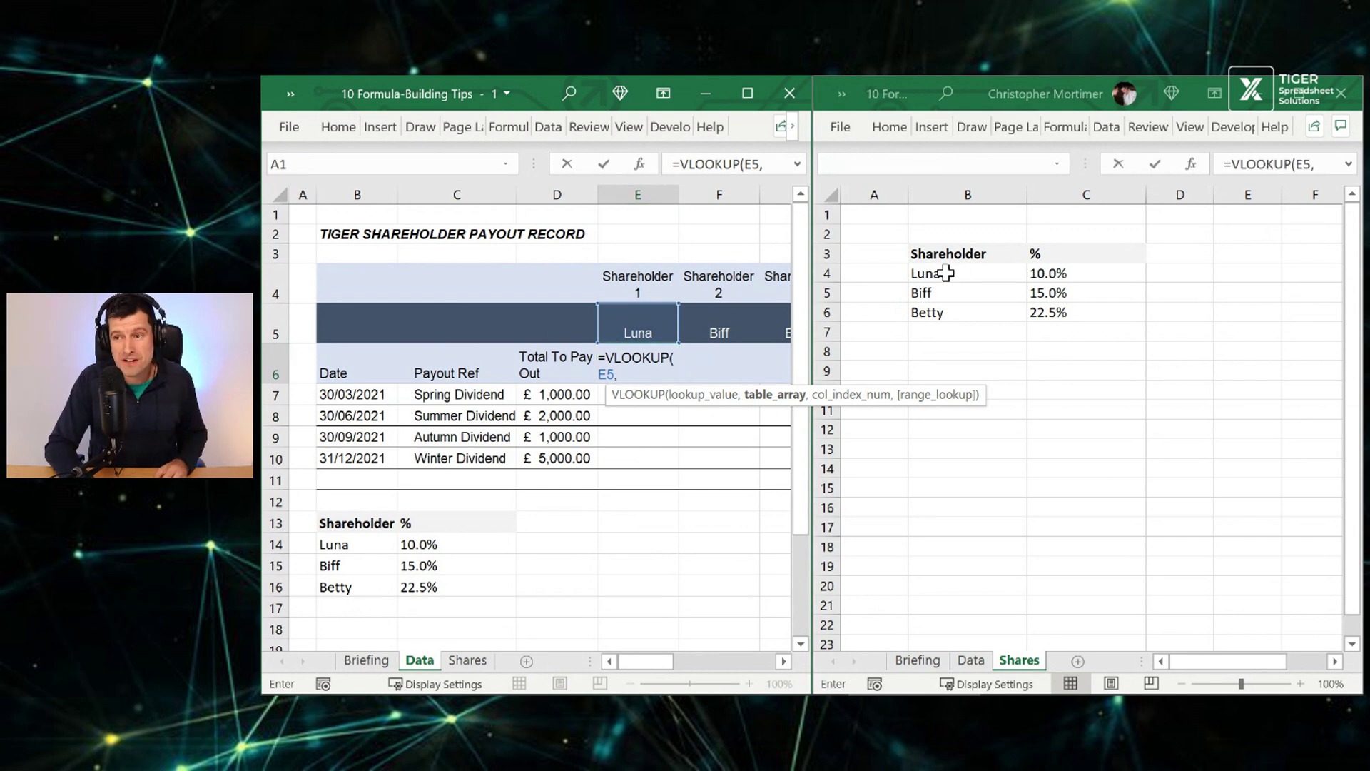
left_click_drag(945, 273, 1059, 314)
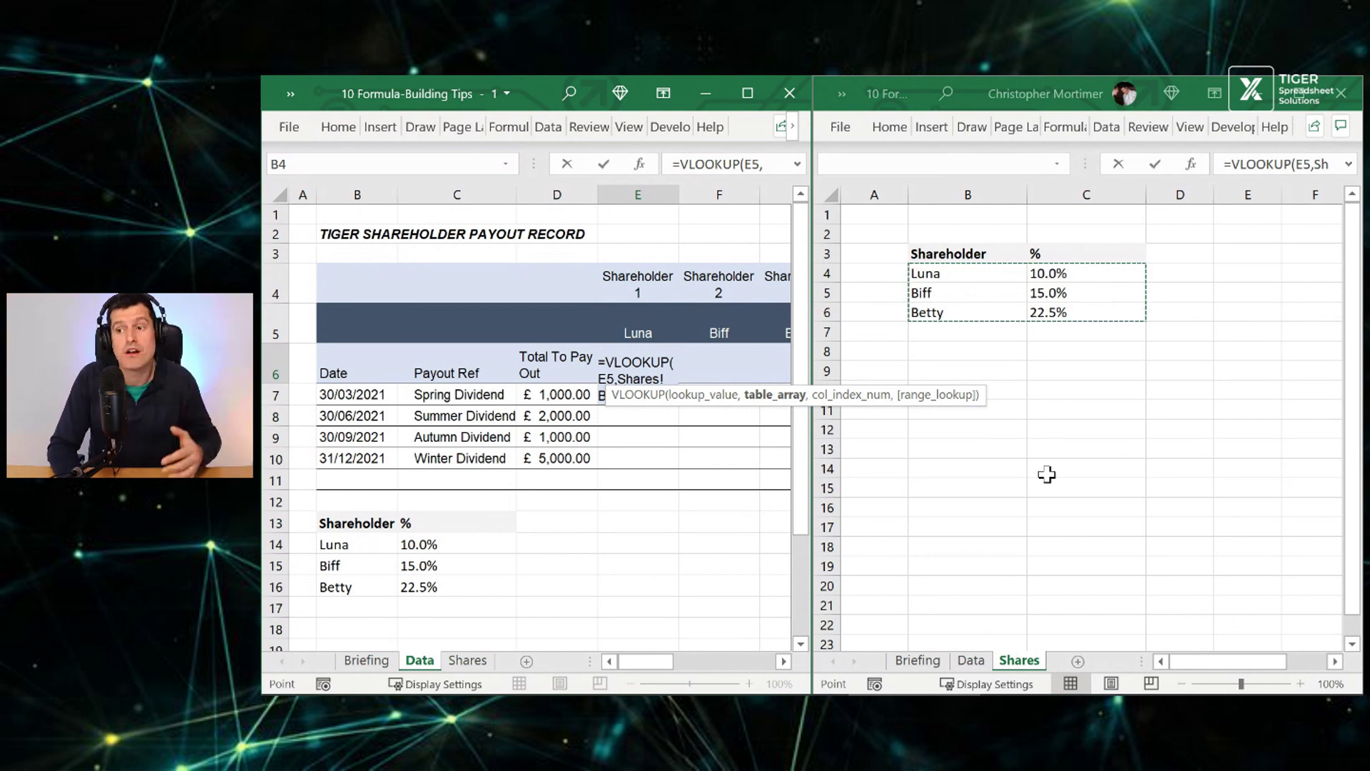
type(",")
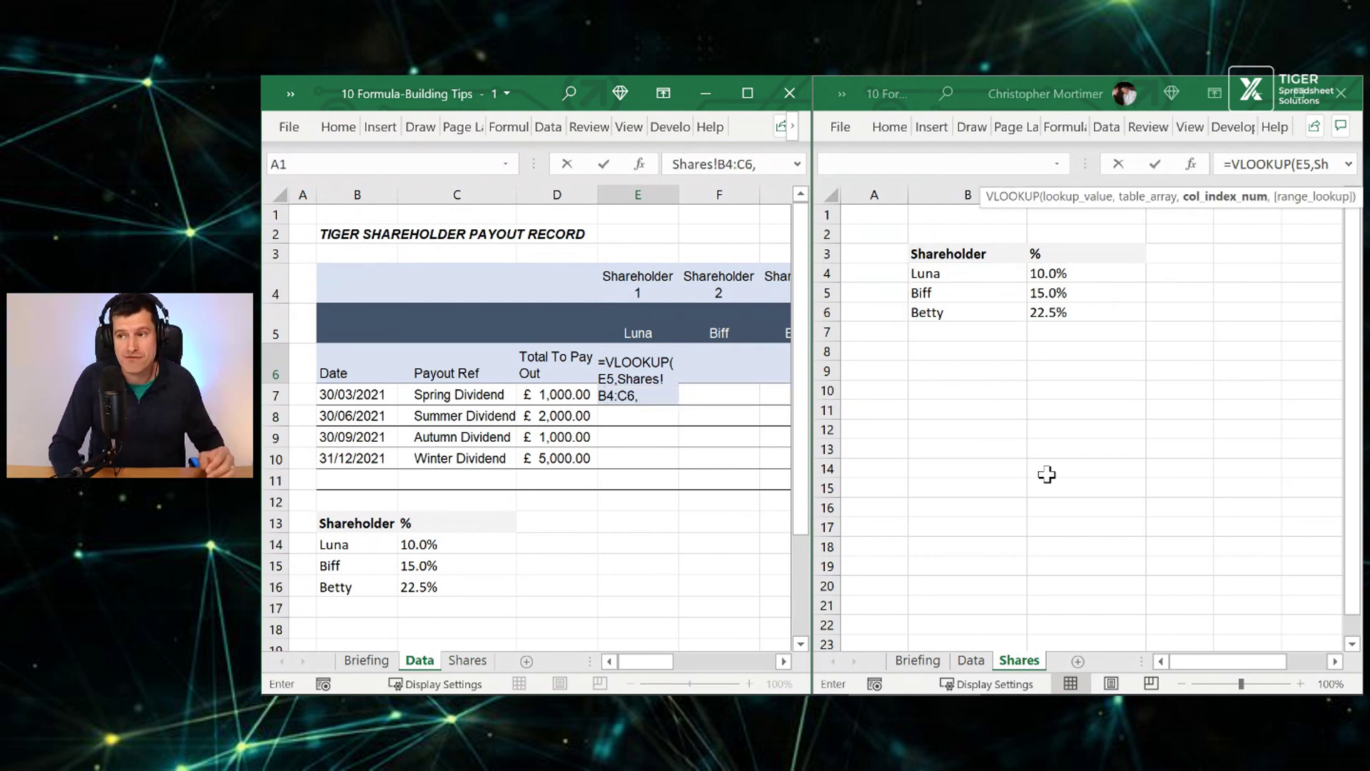
type("2")
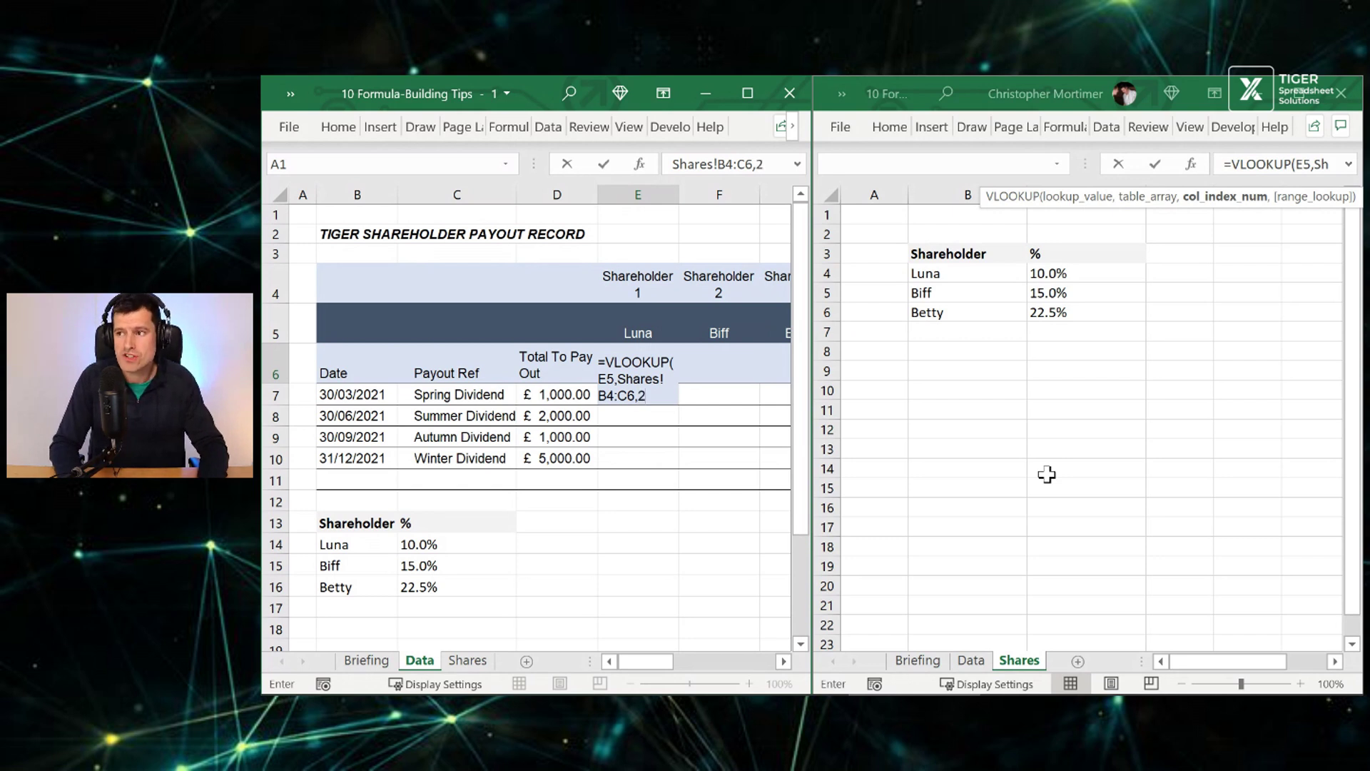
type(",0)")
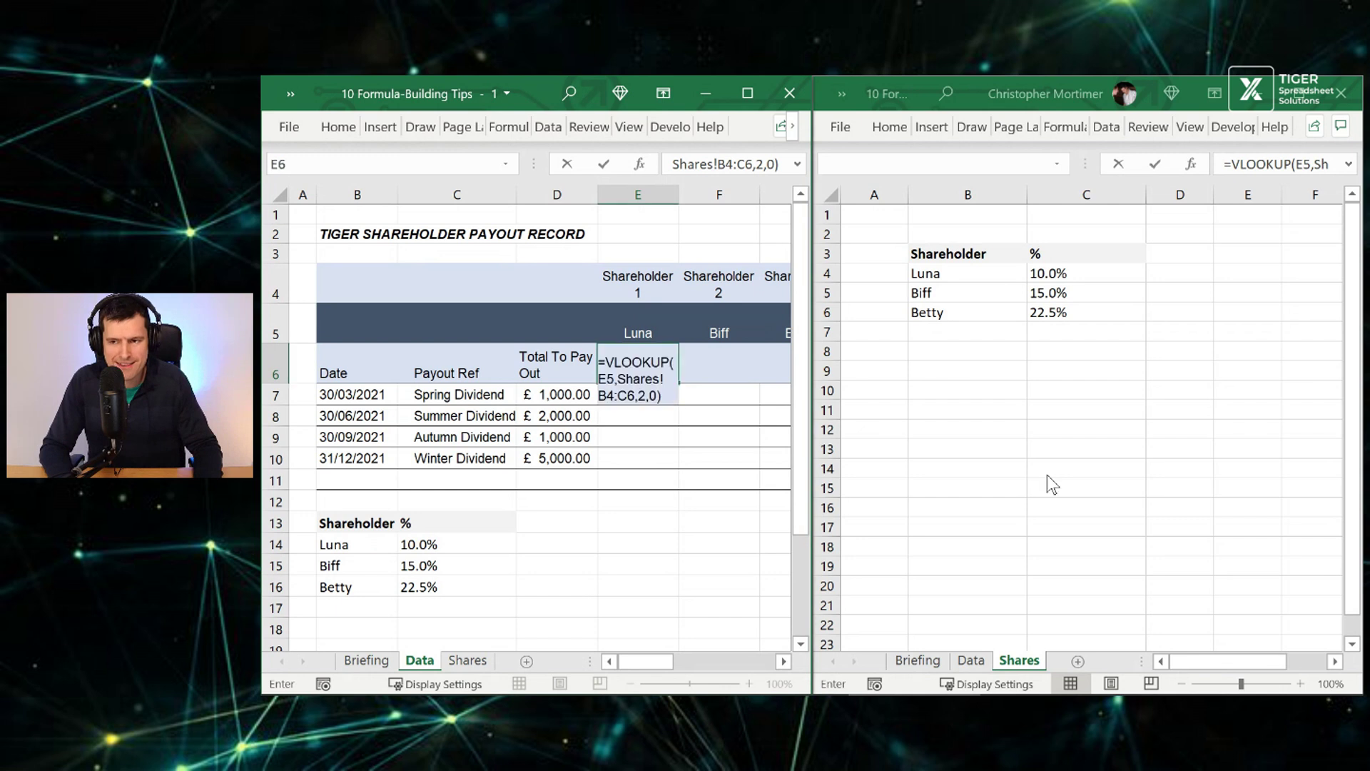
key("Return")
Test the lookup by switching E5 to Biff, then undo back to Luna.
key("Up")
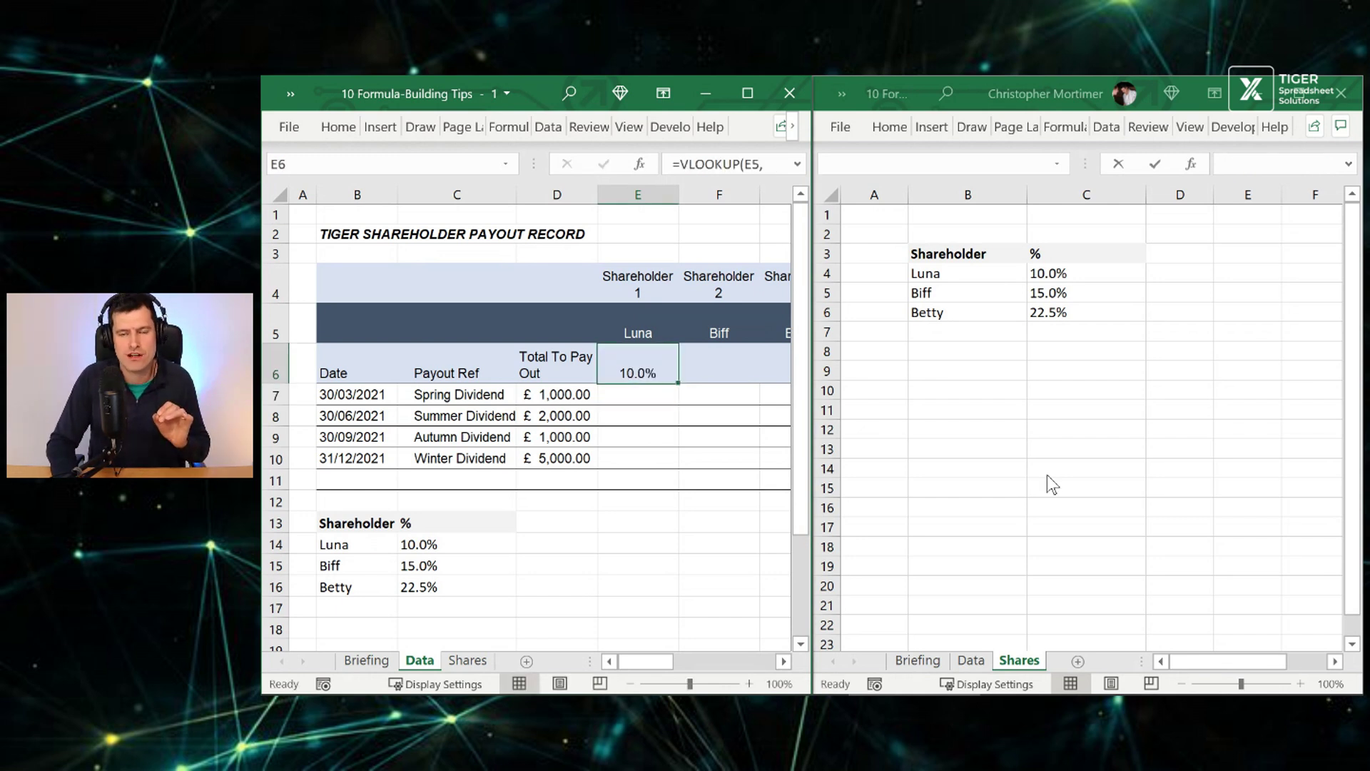
key("Up")
key("alt+Down")
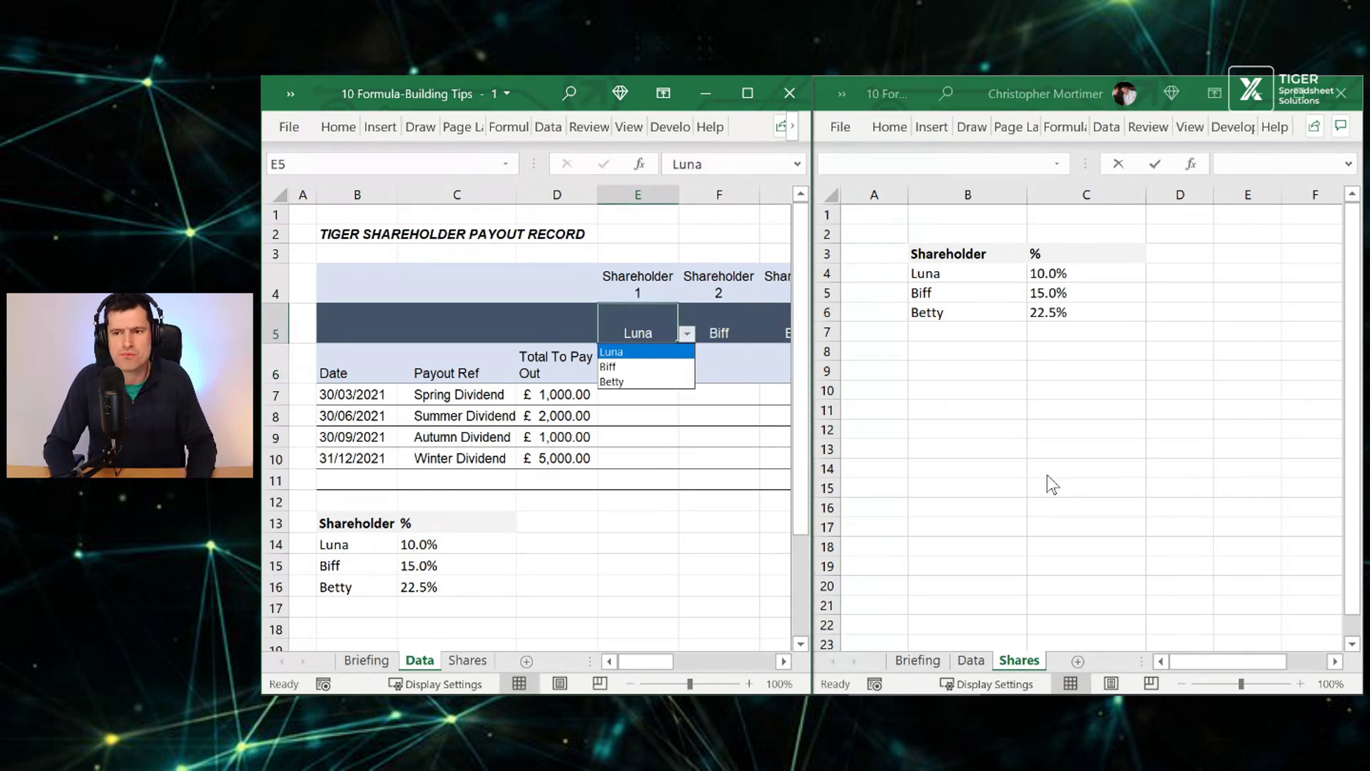
key("Down")
key("Return")
key("Down")
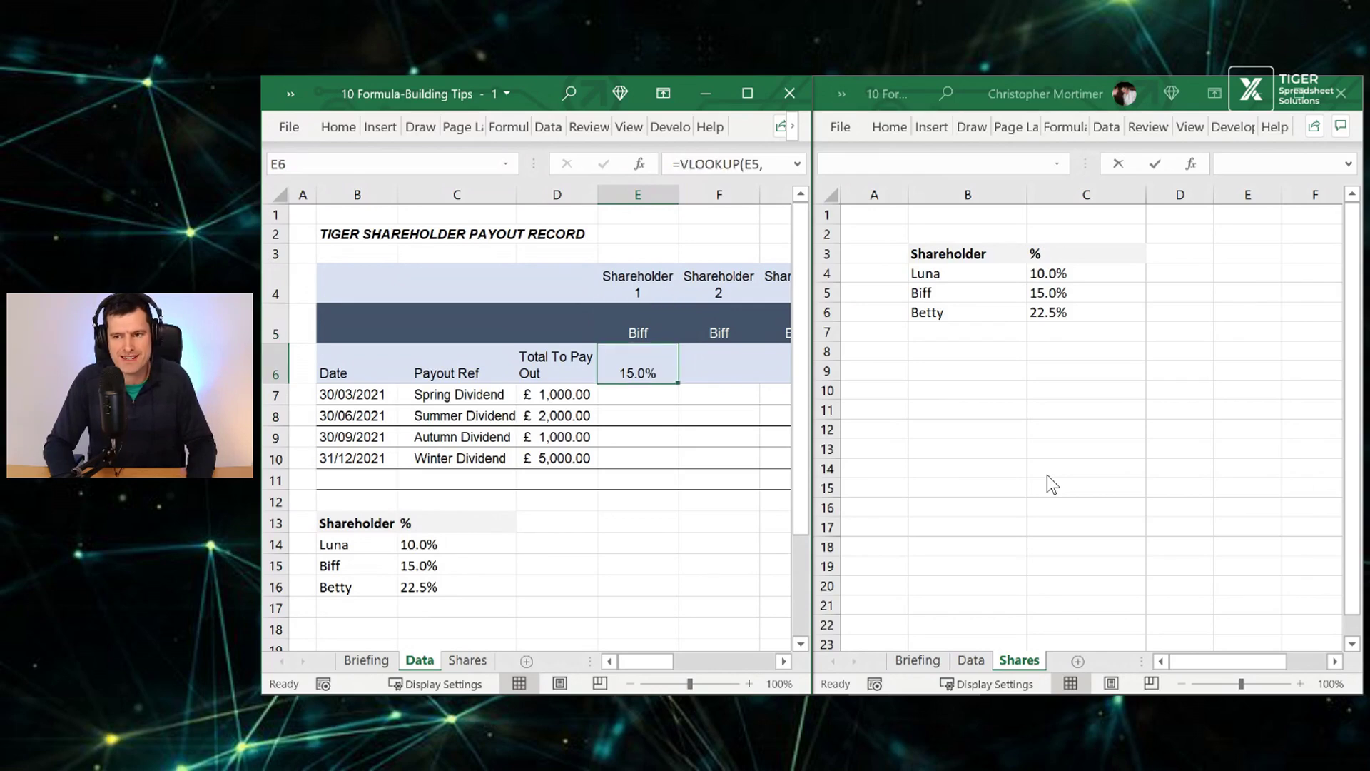
key("ctrl+z")
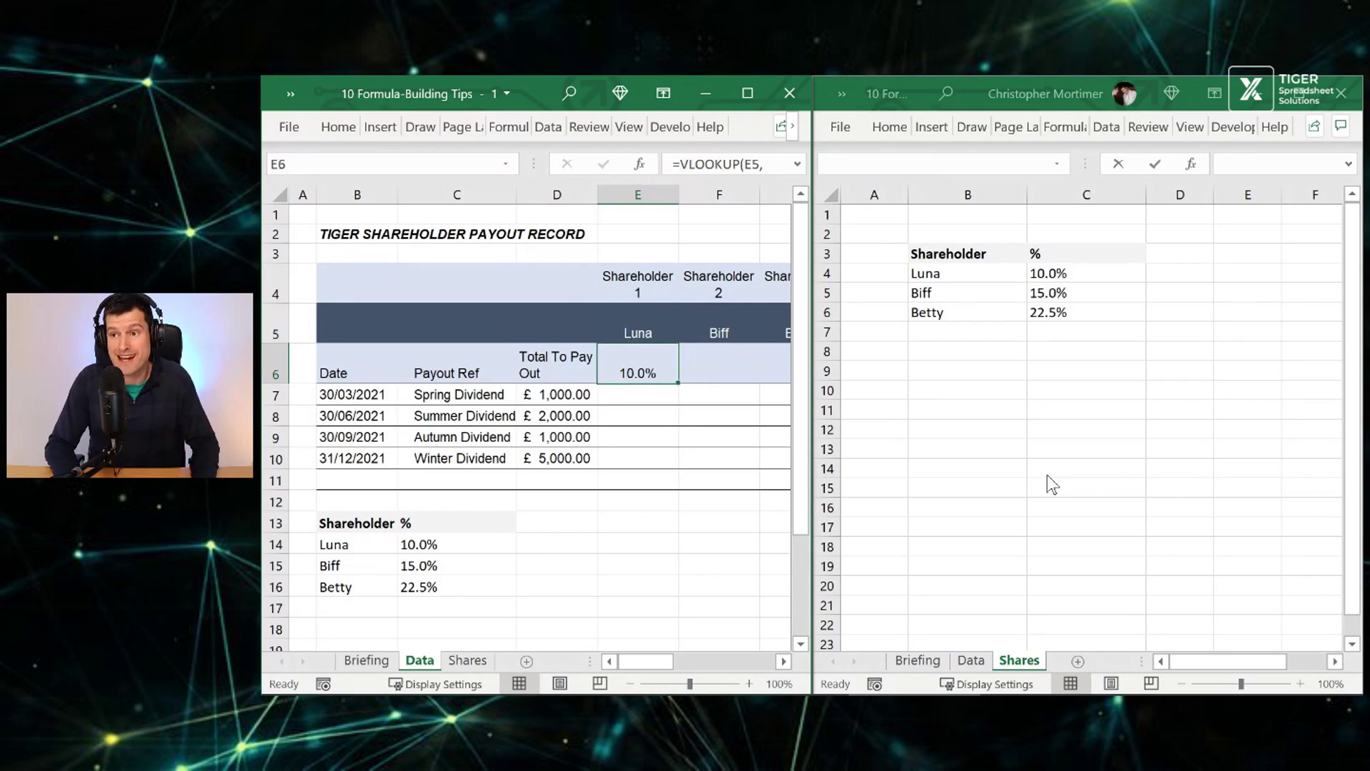
Maximise the payout window, review the Briefing tips, then move to the Shares sheet.
left_click(745, 91)
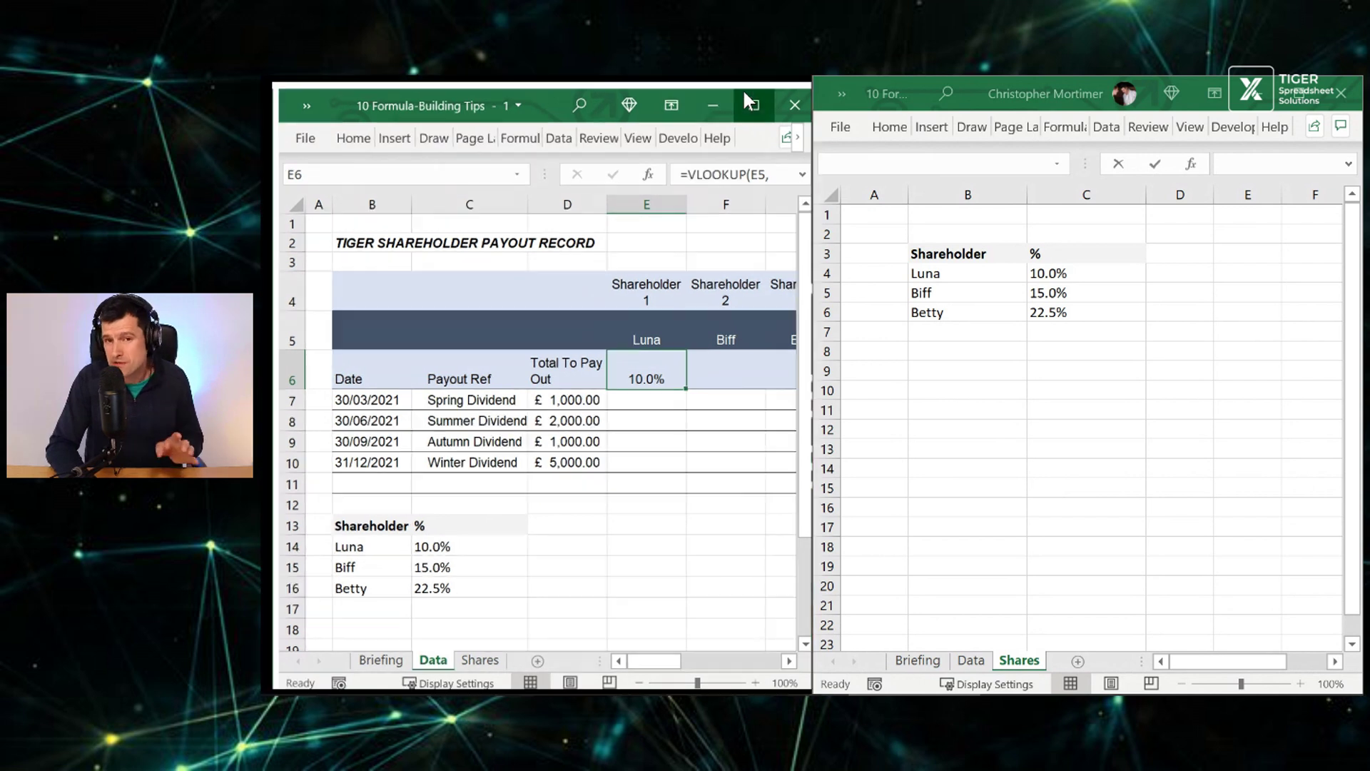
left_click(371, 462)
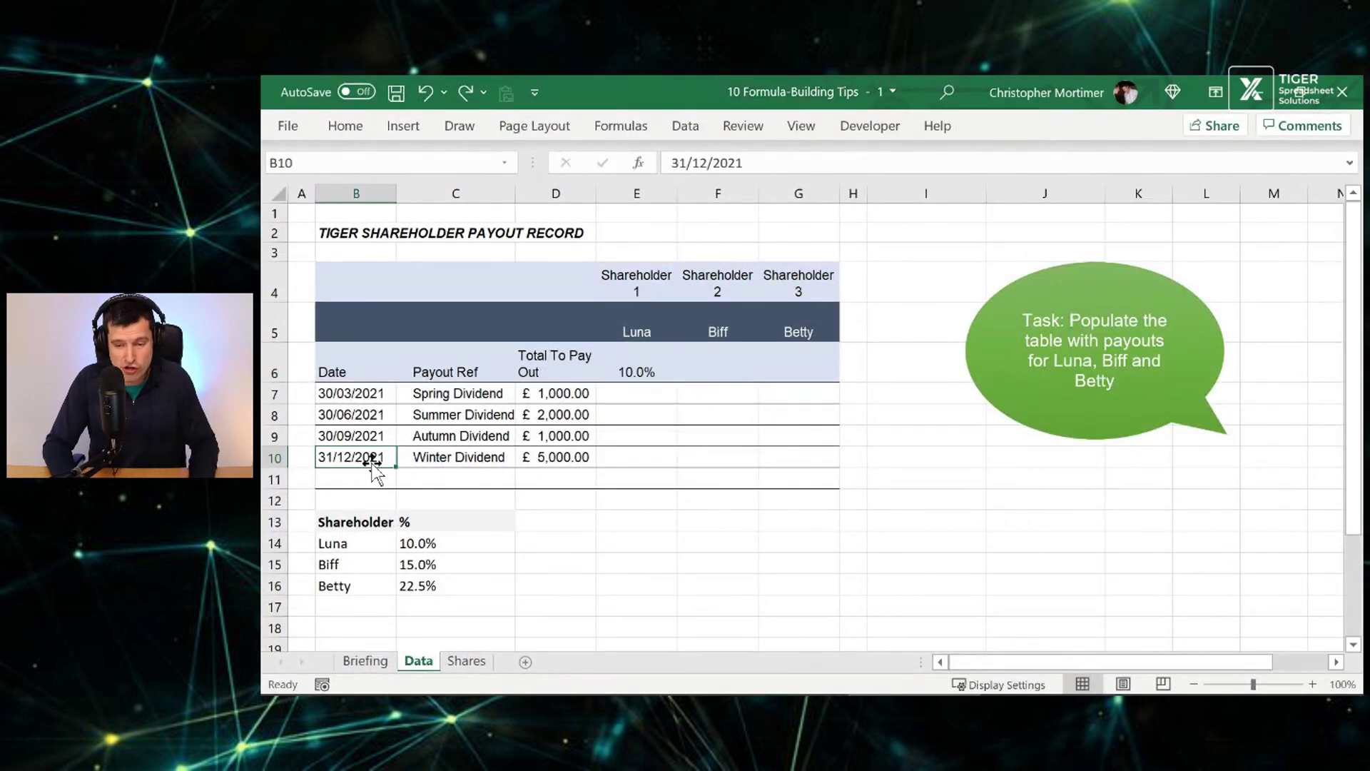
key("ctrl+Page_Up")
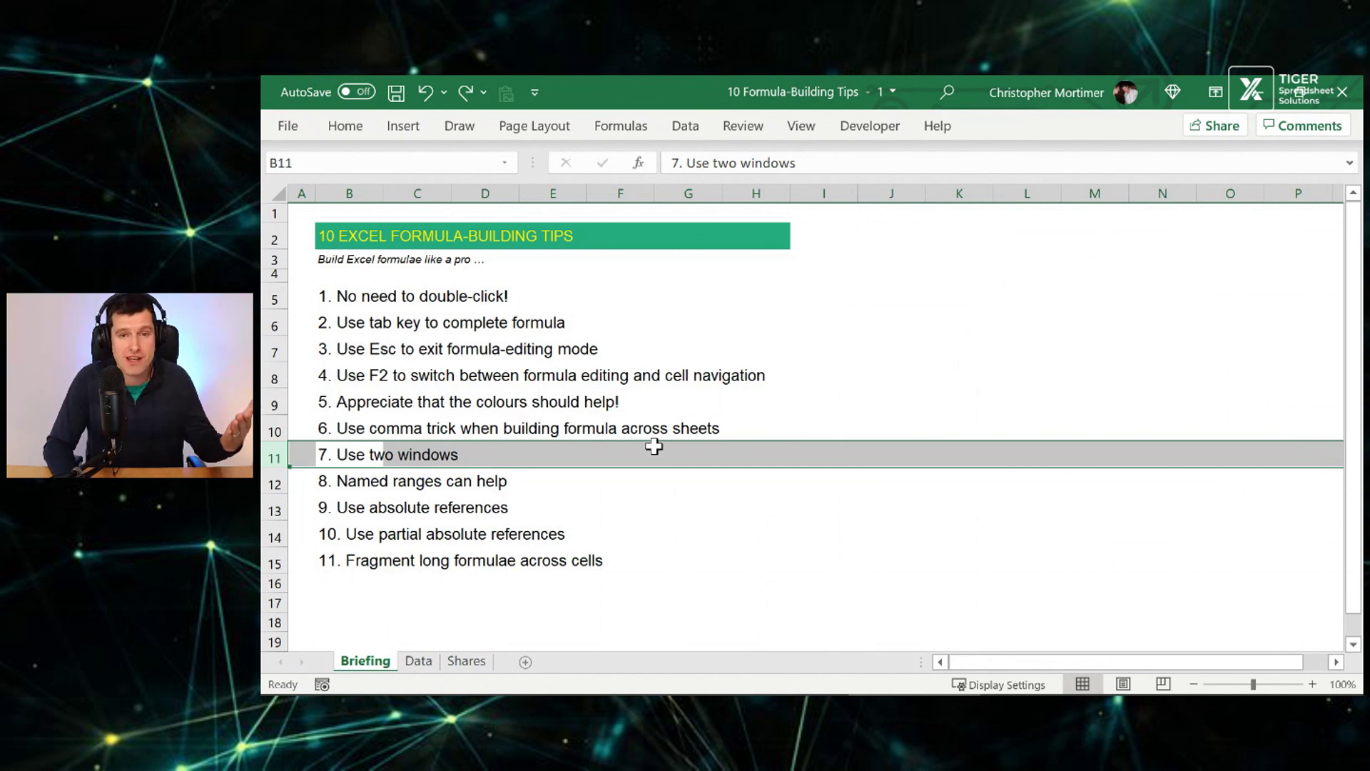
key("Down")
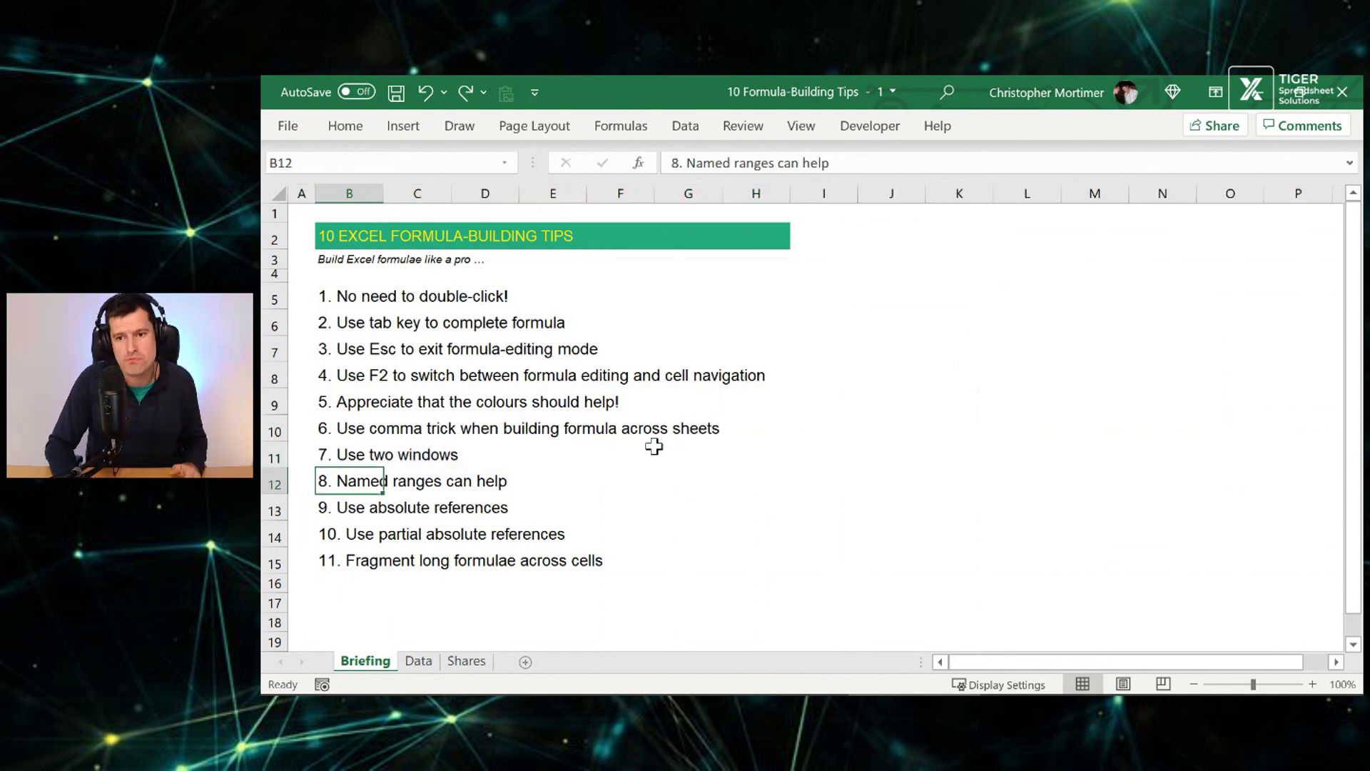
key("ctrl+Page_Down")
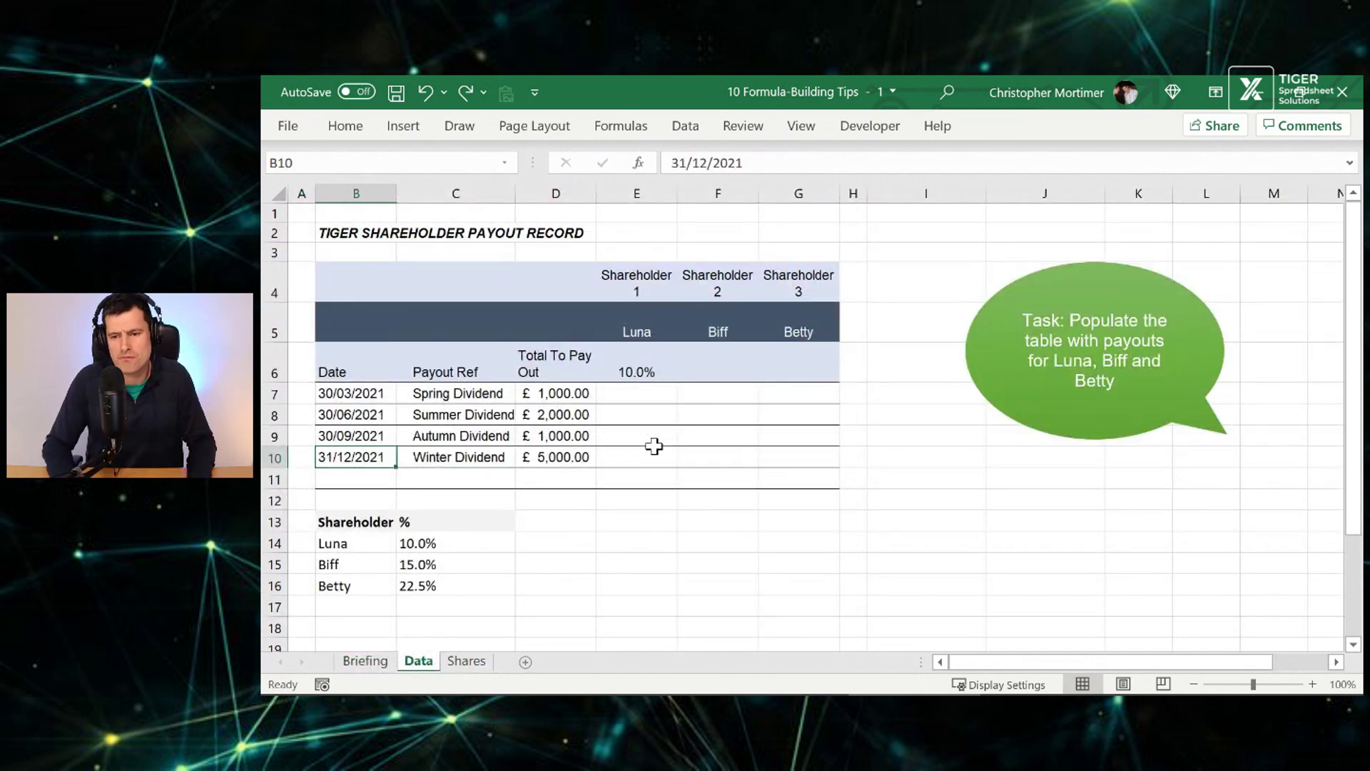
key("ctrl+Page_Down")
Select the shareholder range B4:C6 and check the still-empty list of defined names.
key("Down")
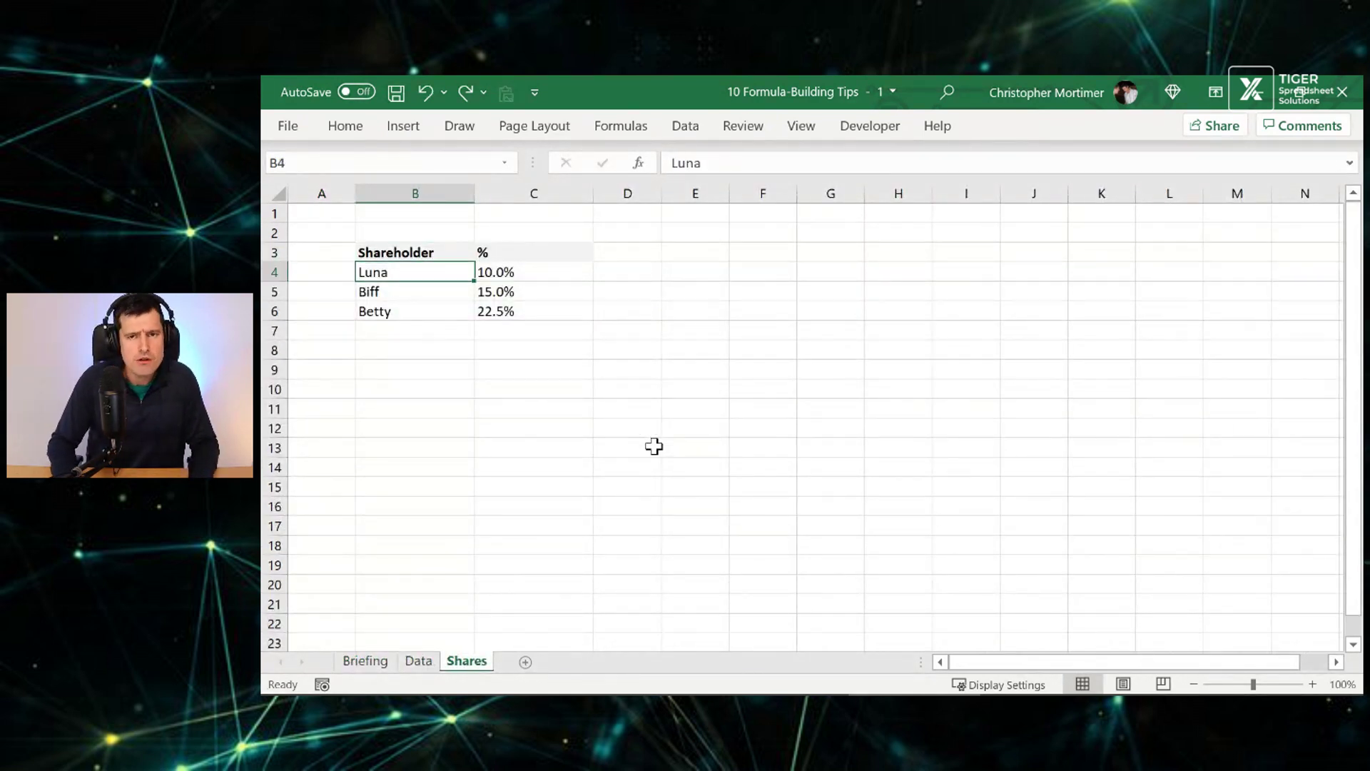
key("shift+Right")
key("shift+Down")
key("shift+Down")
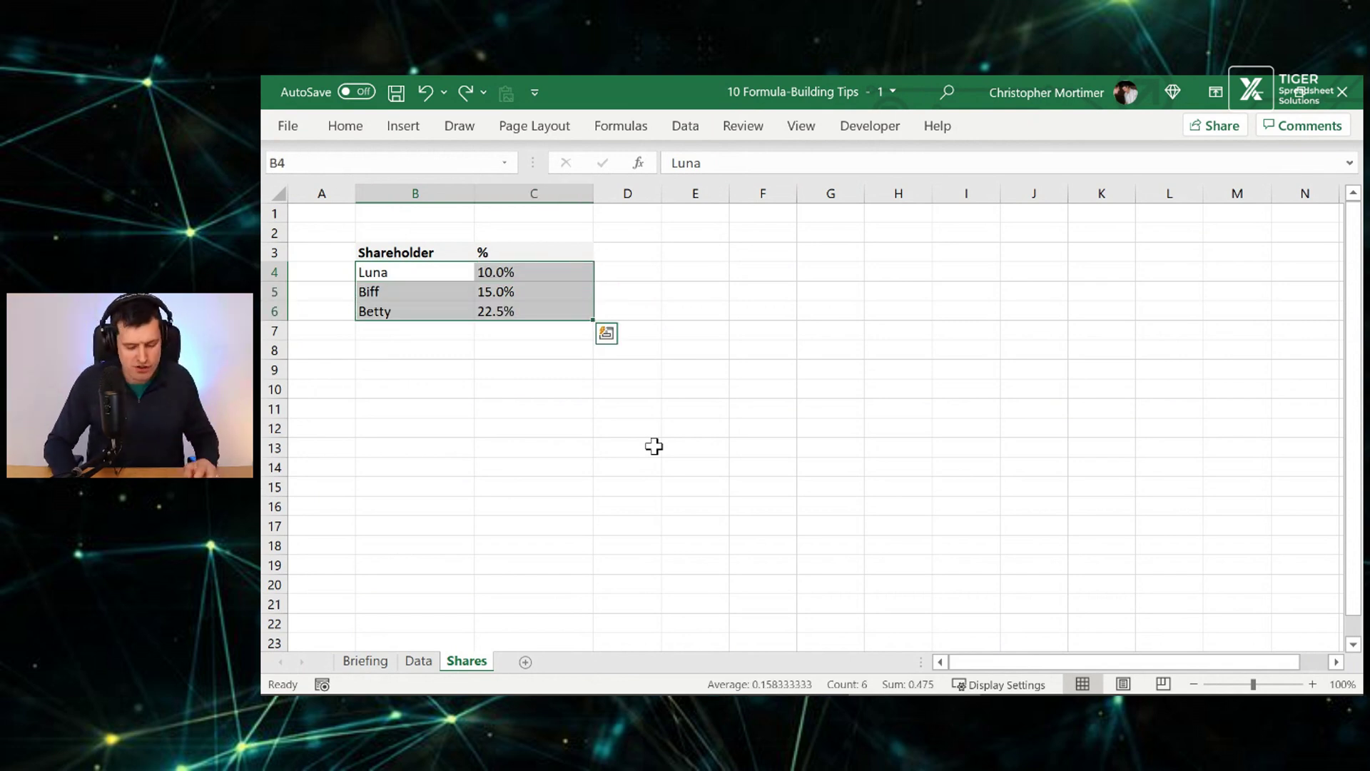
key("alt")
key("m")
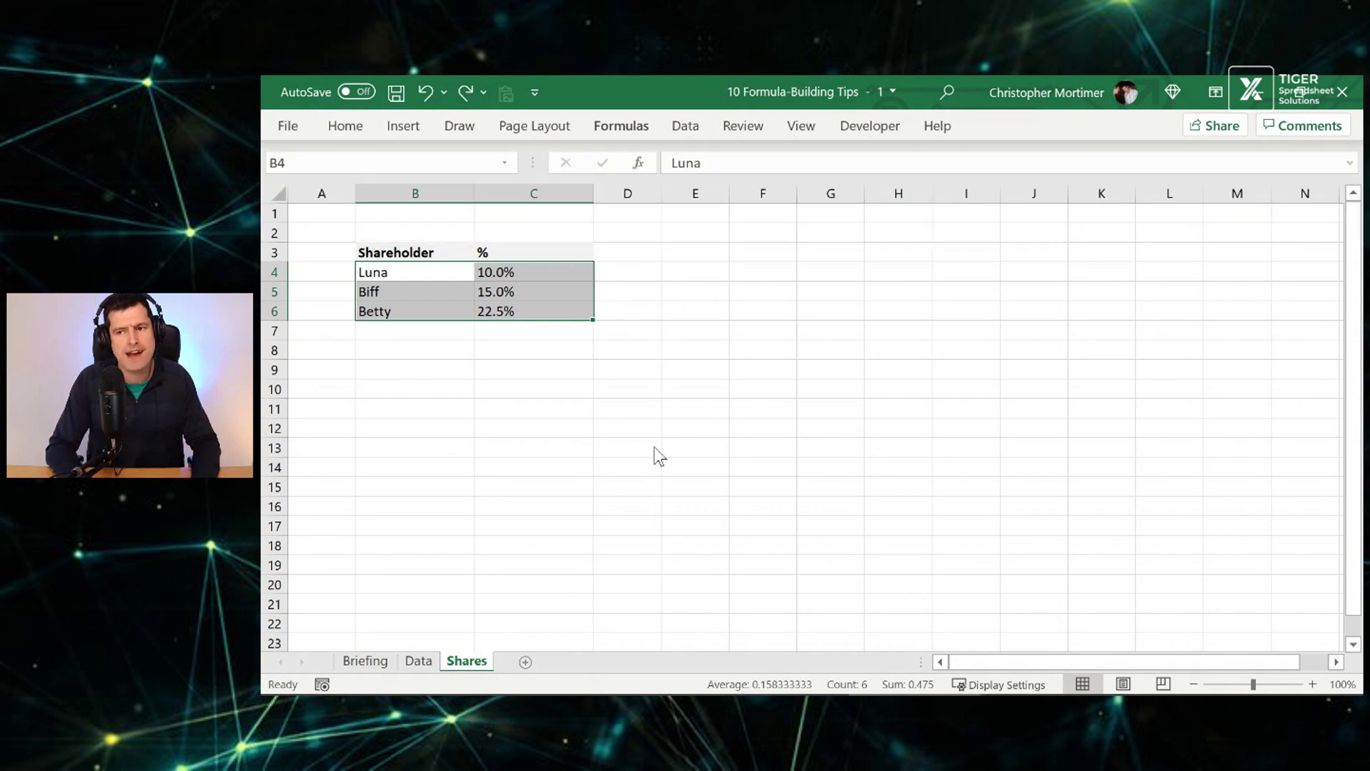
key("n")
left_click(1123, 148)
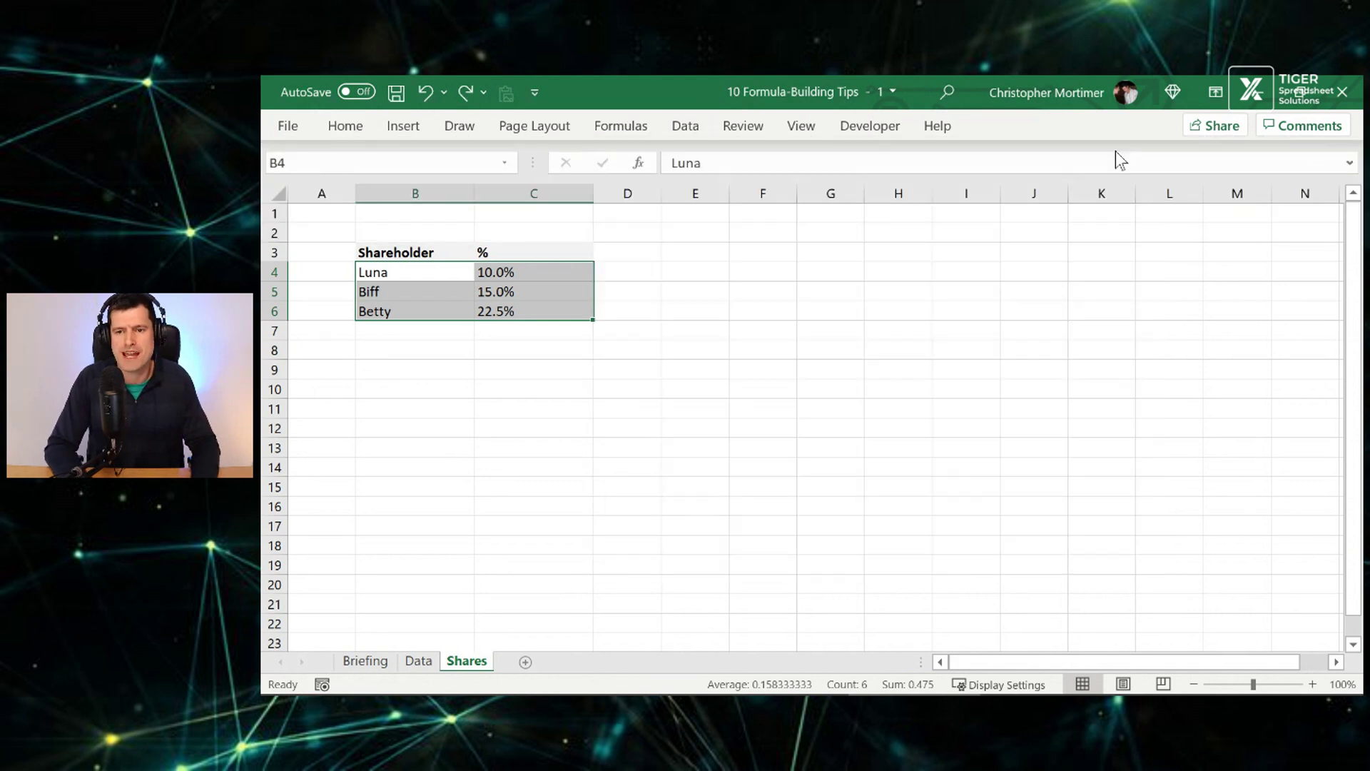
Define the name Share_Table for Shares!$B$4:$C$6 in the Name Manager.
left_click(622, 129)
left_click(744, 182)
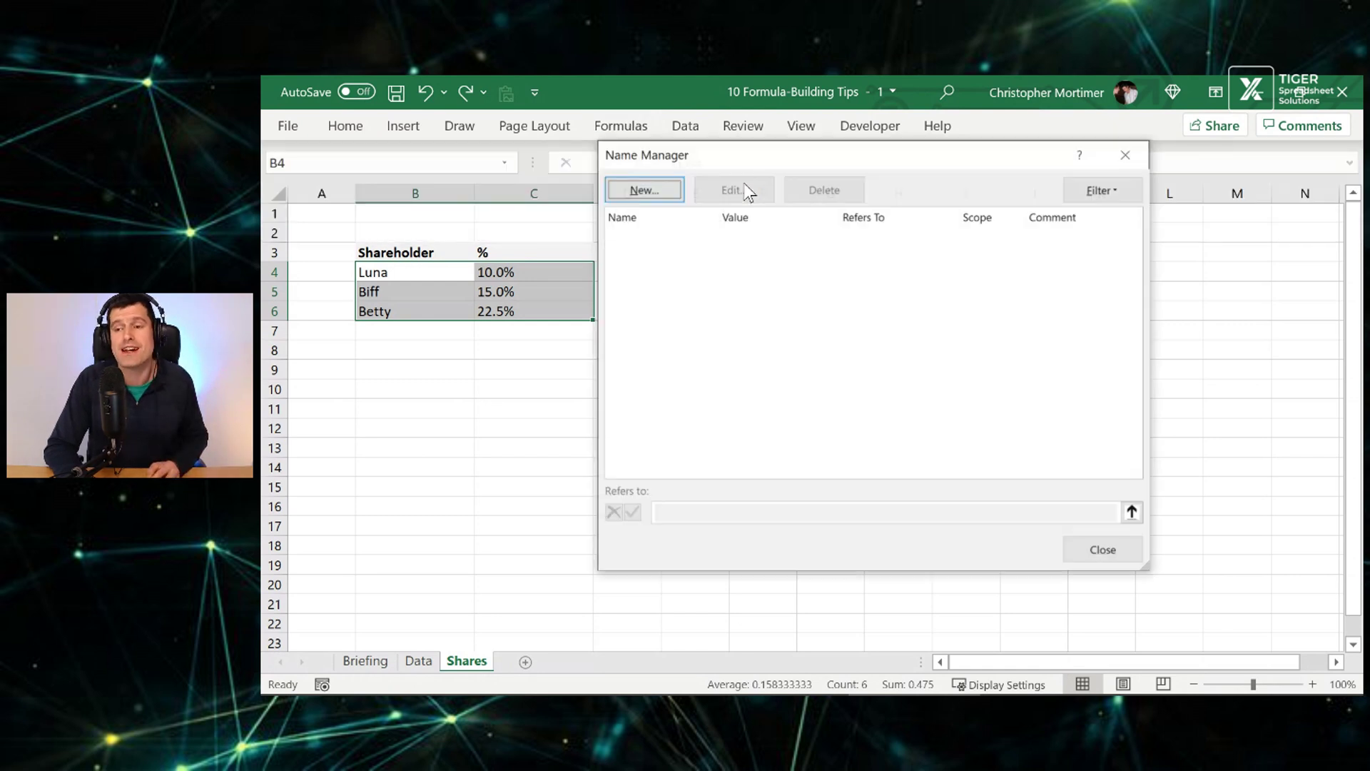
left_click(653, 187)
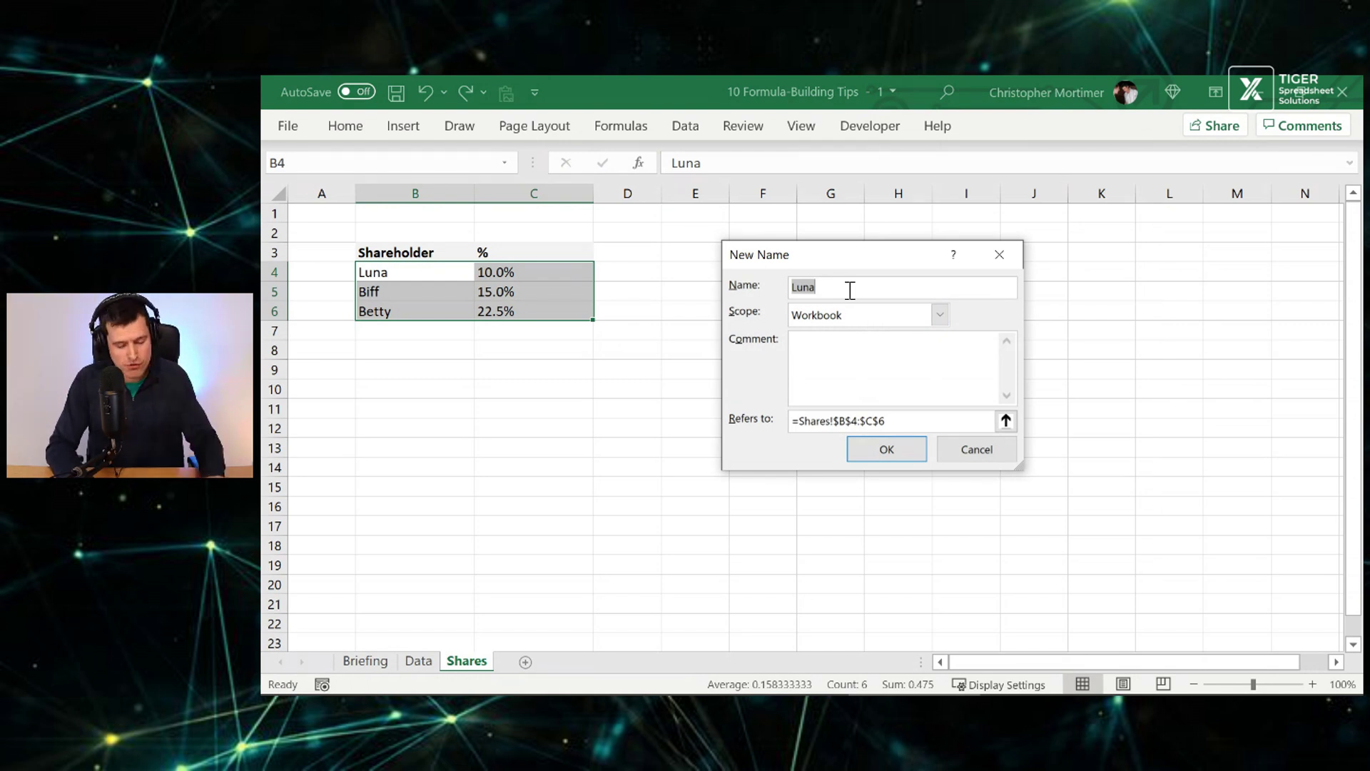
type("Share_")
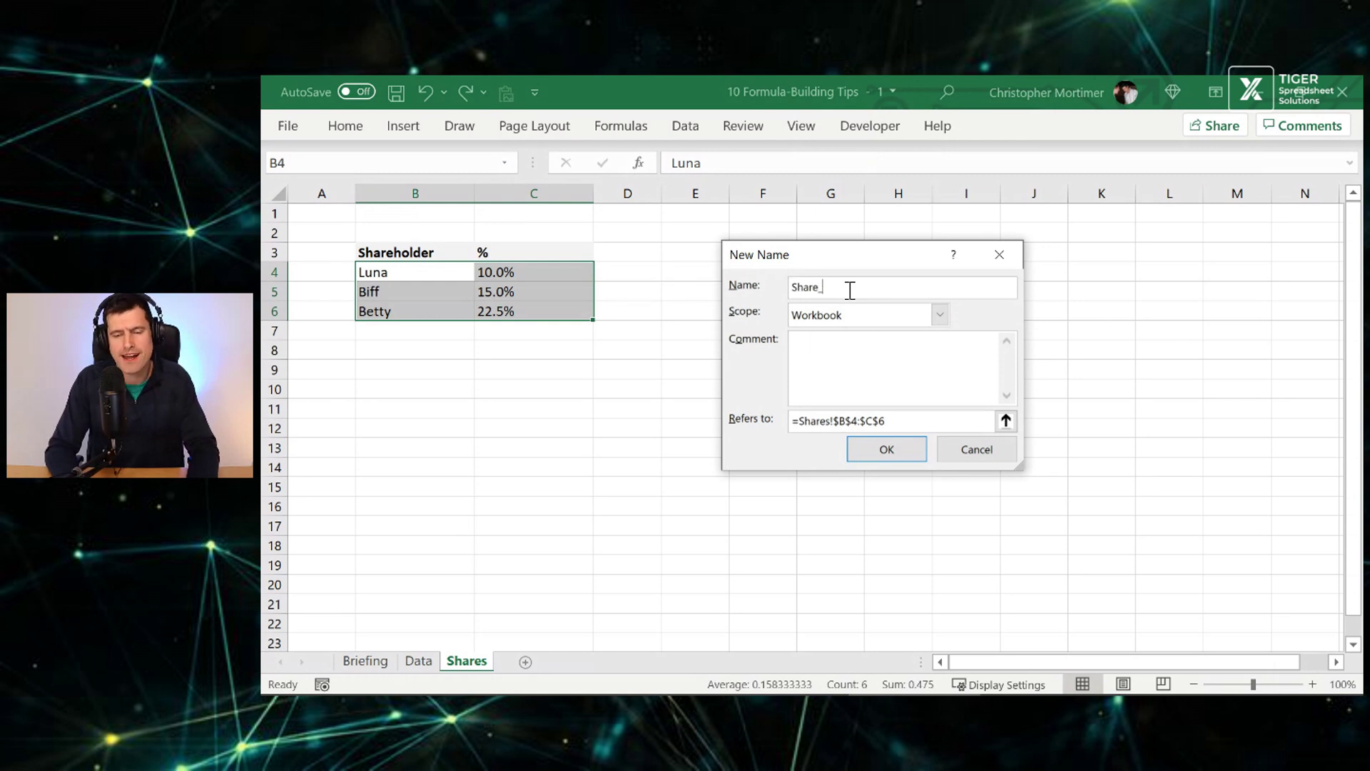
type("Table")
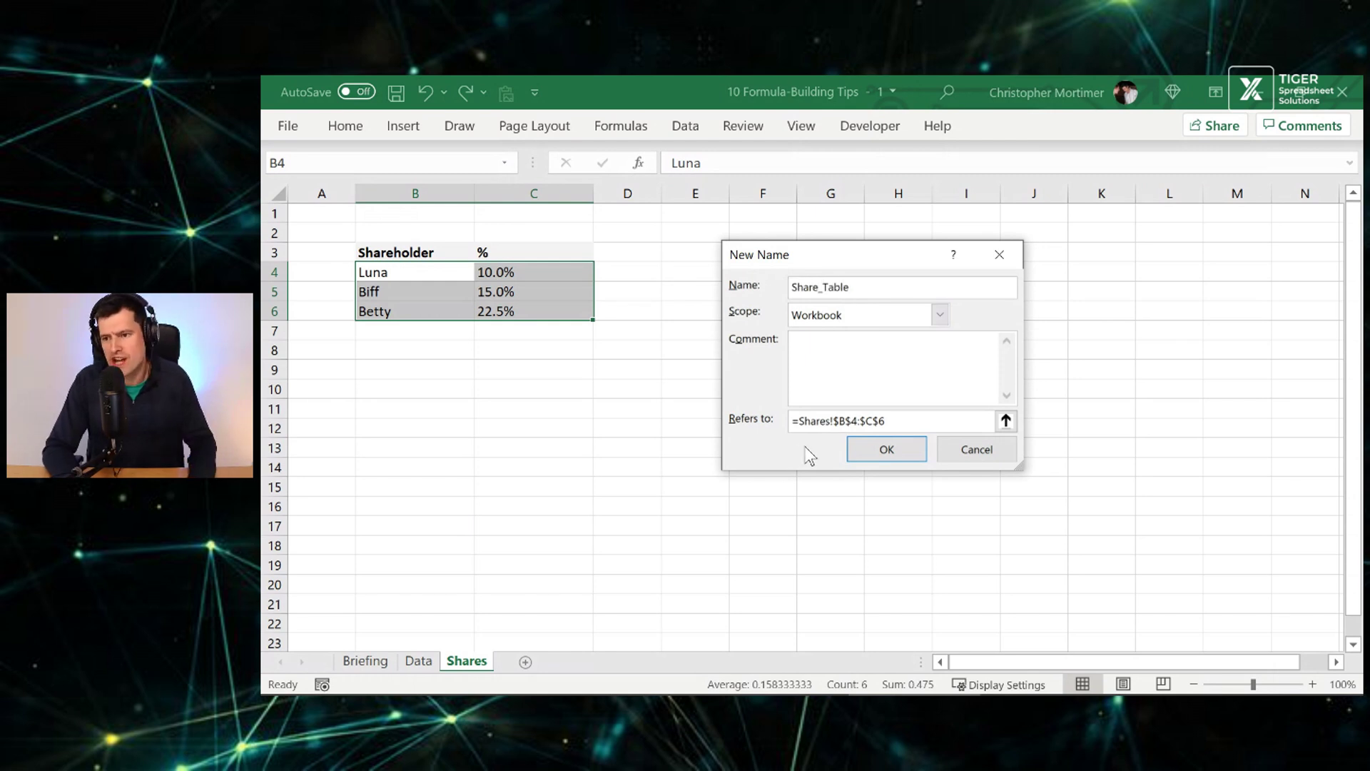
left_click(875, 454)
key("ctrl+F3")
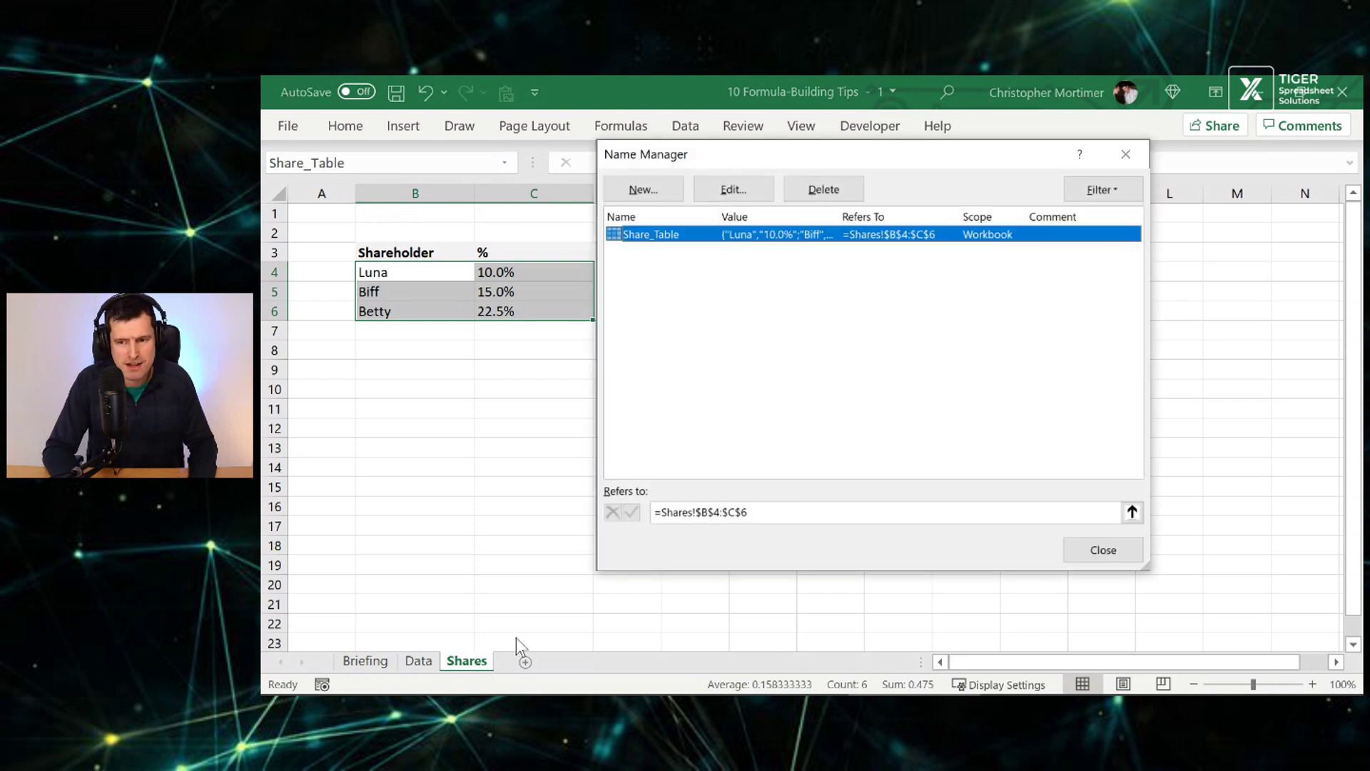
left_click(1117, 553)
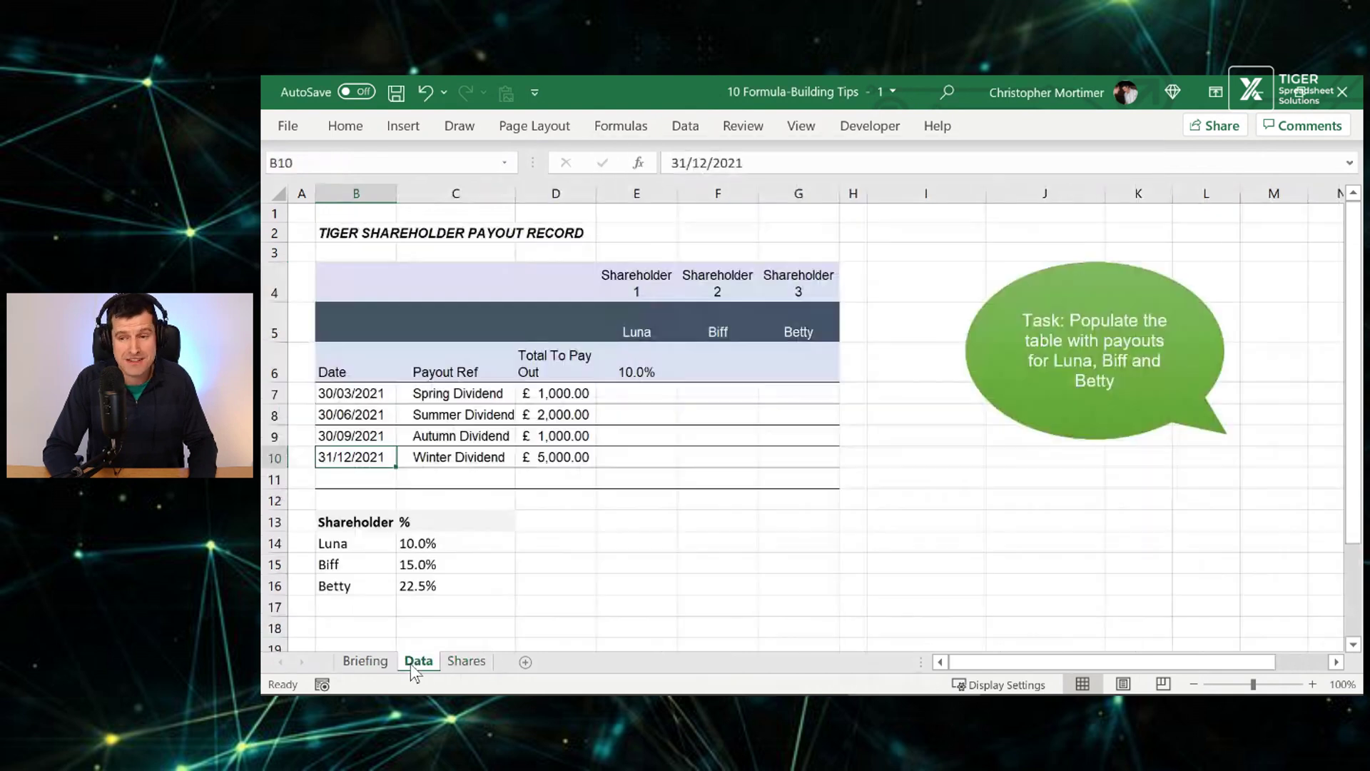
Clear the old lookup formula from E6 on the Data sheet.
left_click(418, 663)
left_click(624, 365)
key("Delete")
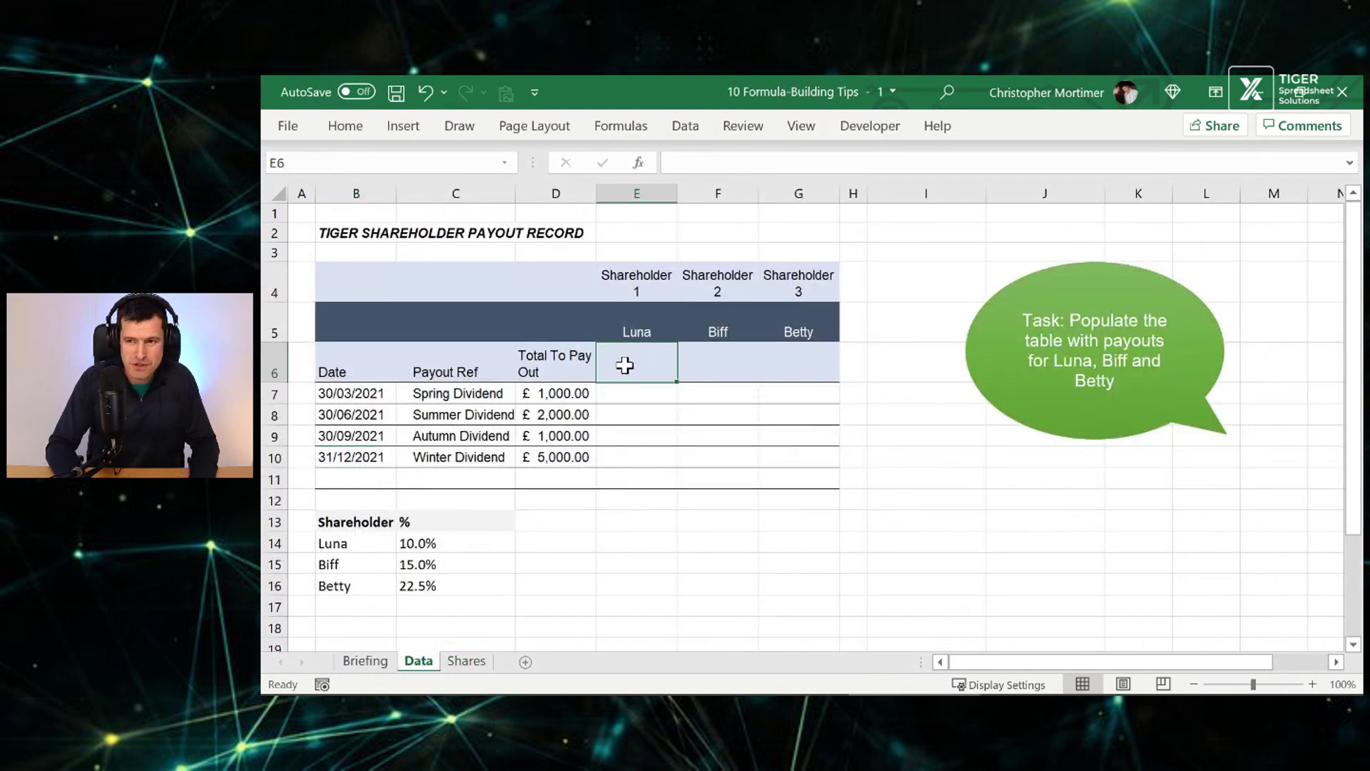
Enter =VLOOKUP(E5,Share_Table,2,0) in E6, showing Luna's 10.0%.
type("=vl")
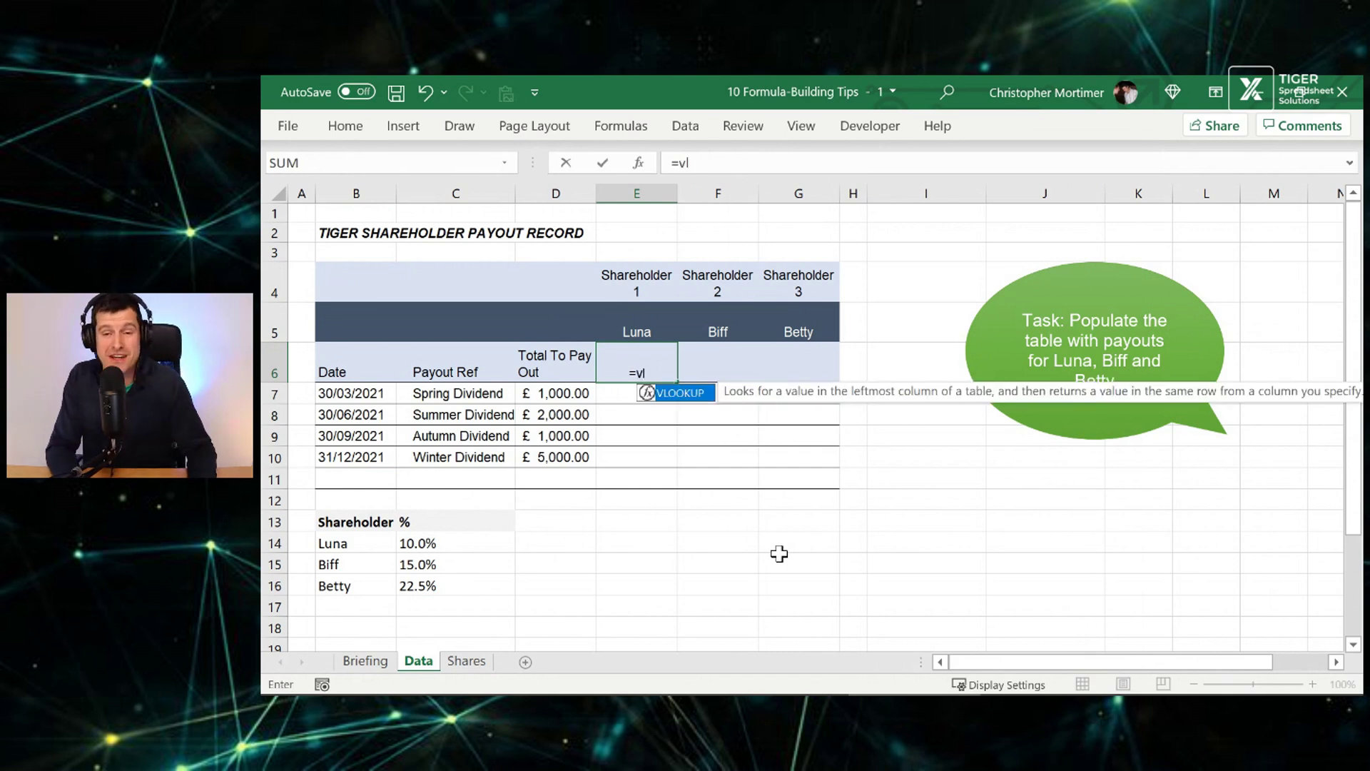
key("Tab")
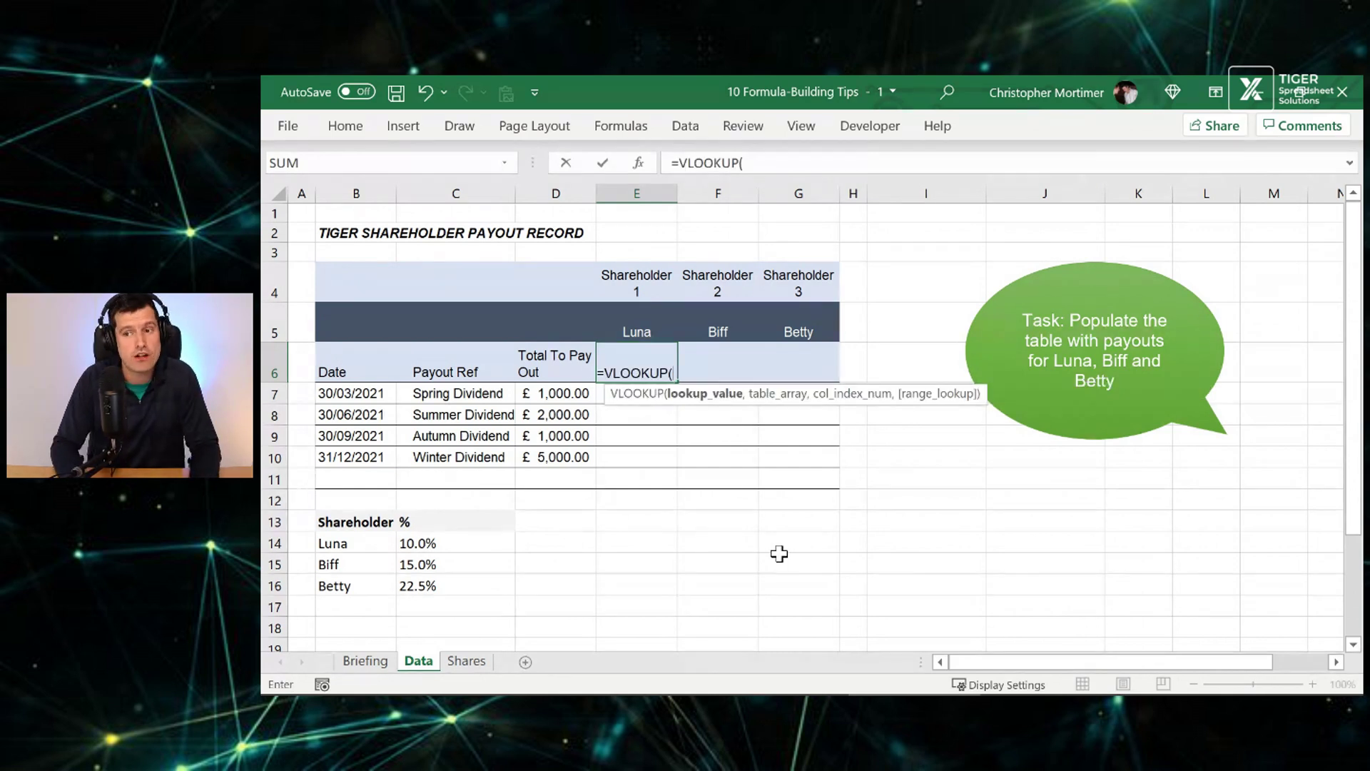
key("Up")
type(",")
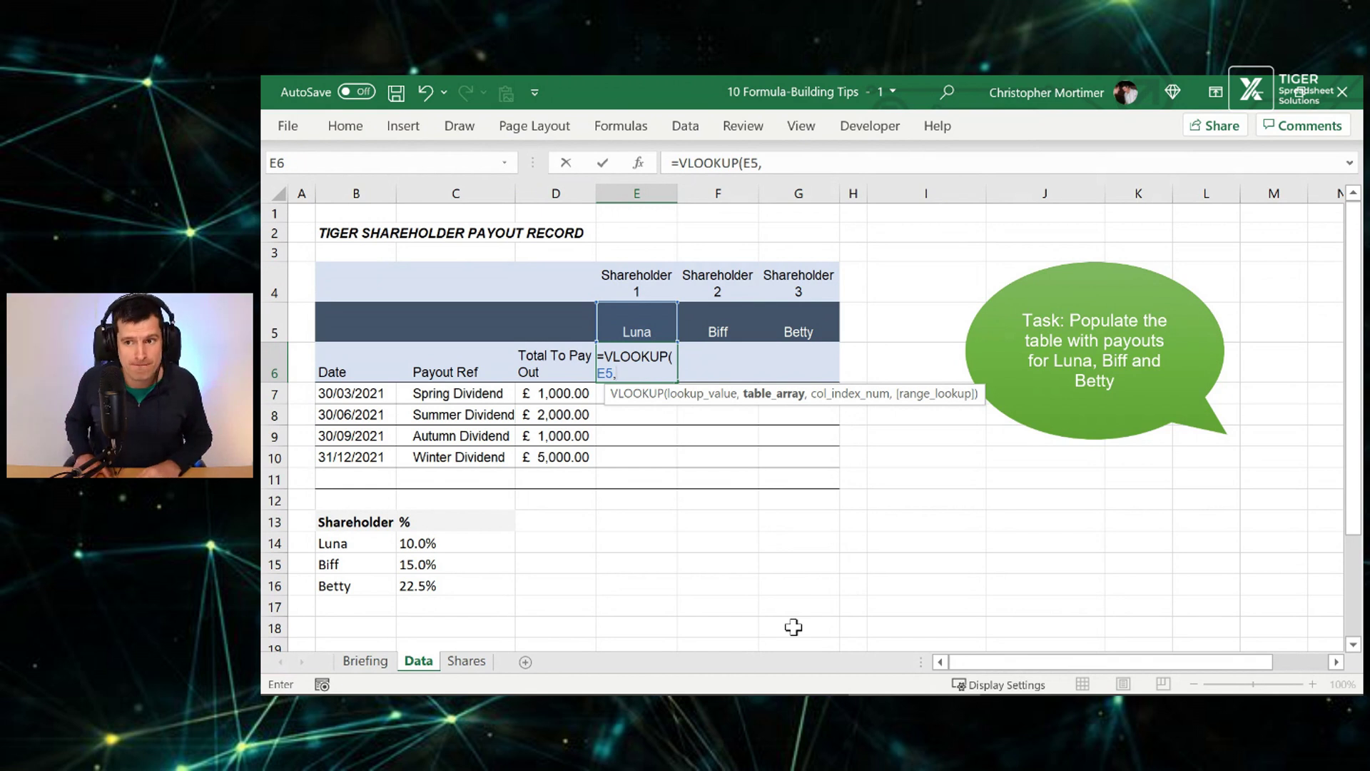
type("S")
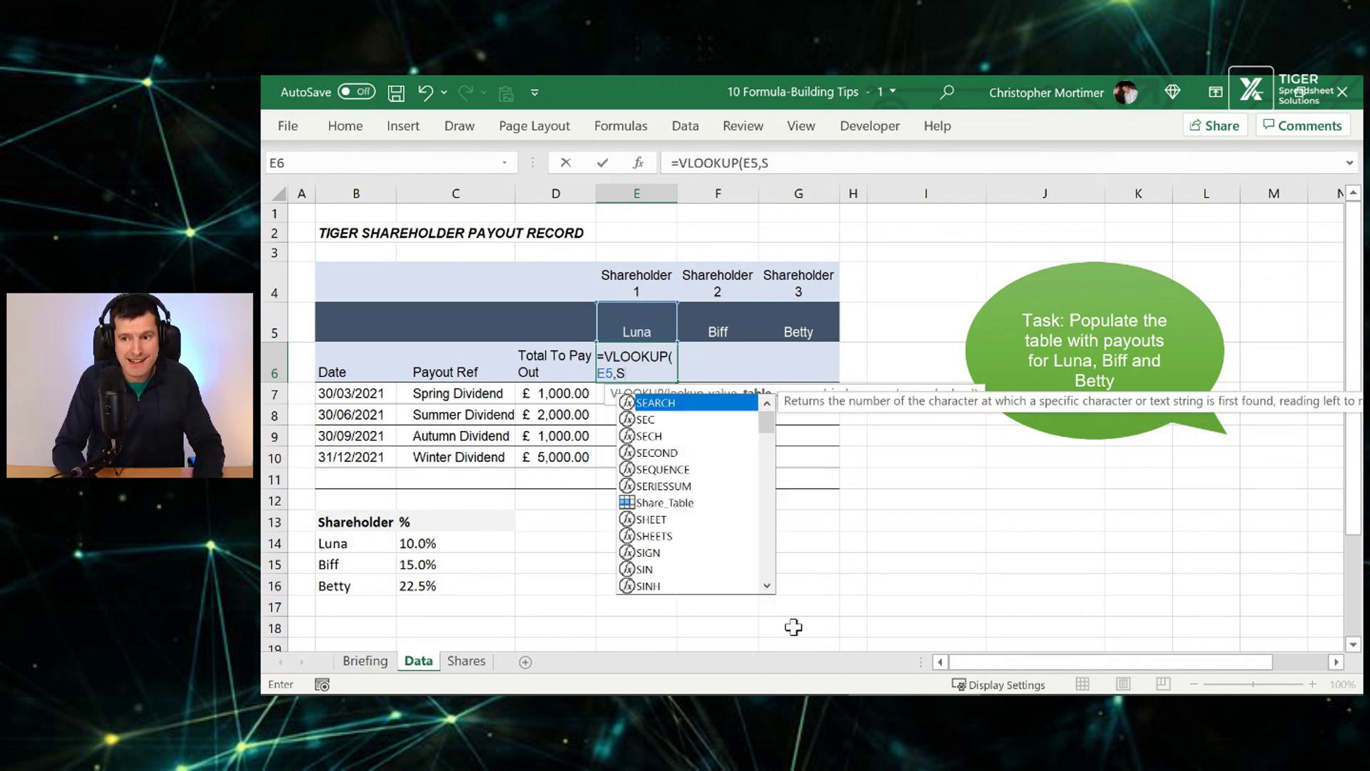
type("ha")
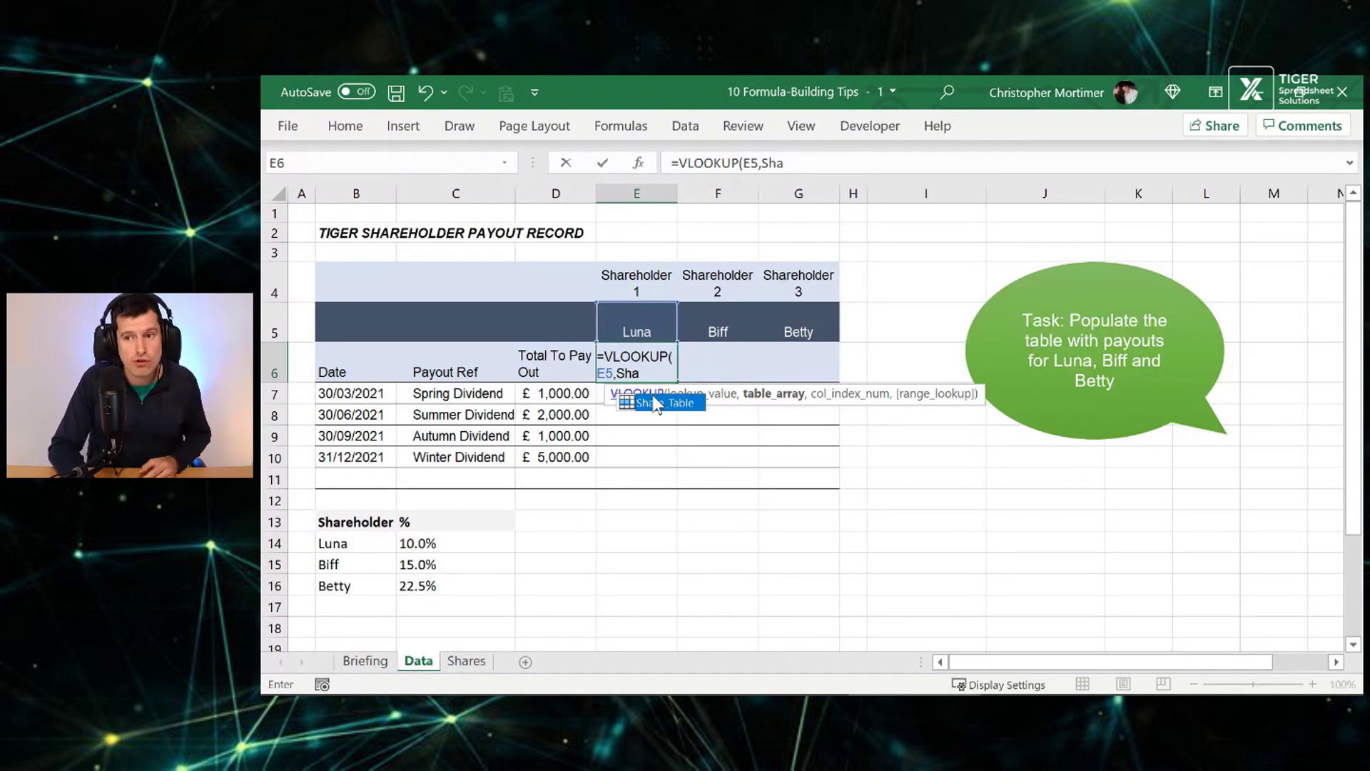
left_click(656, 404)
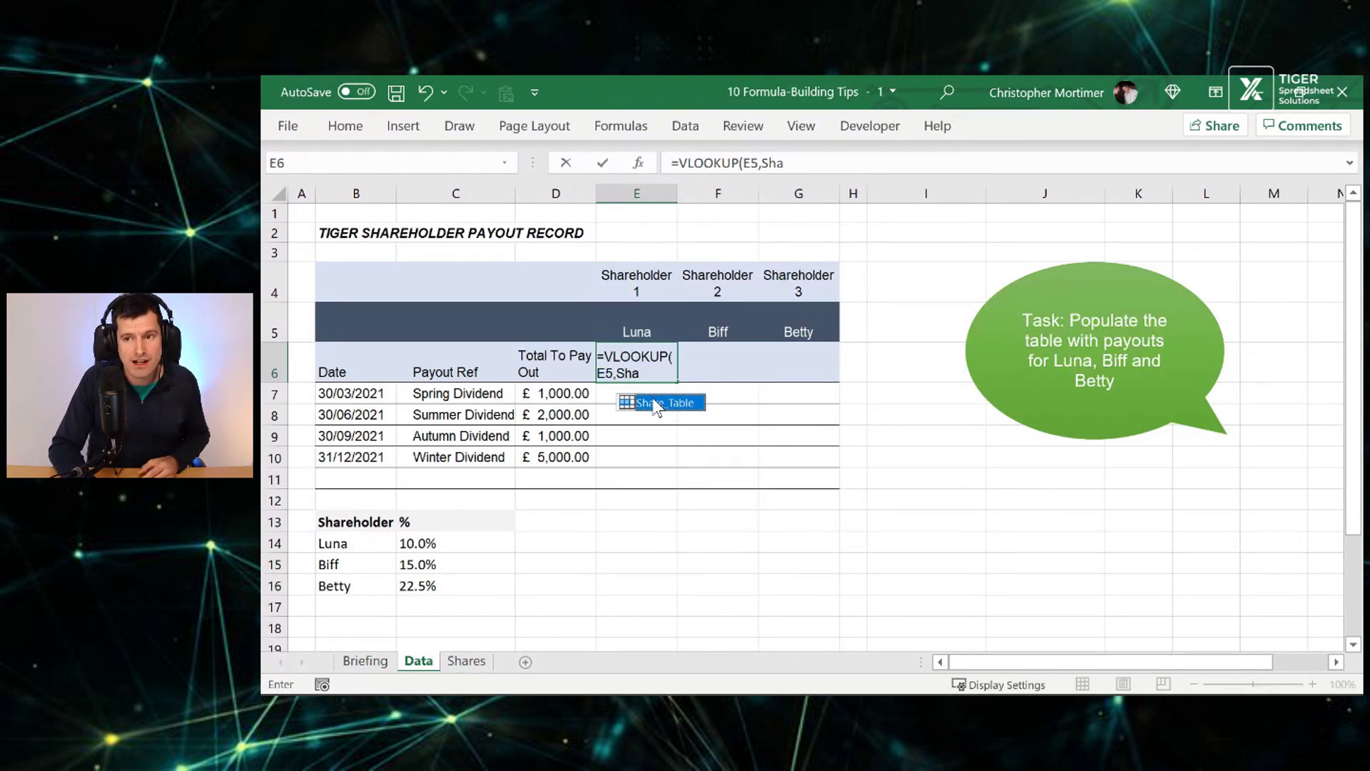
double_click(656, 404)
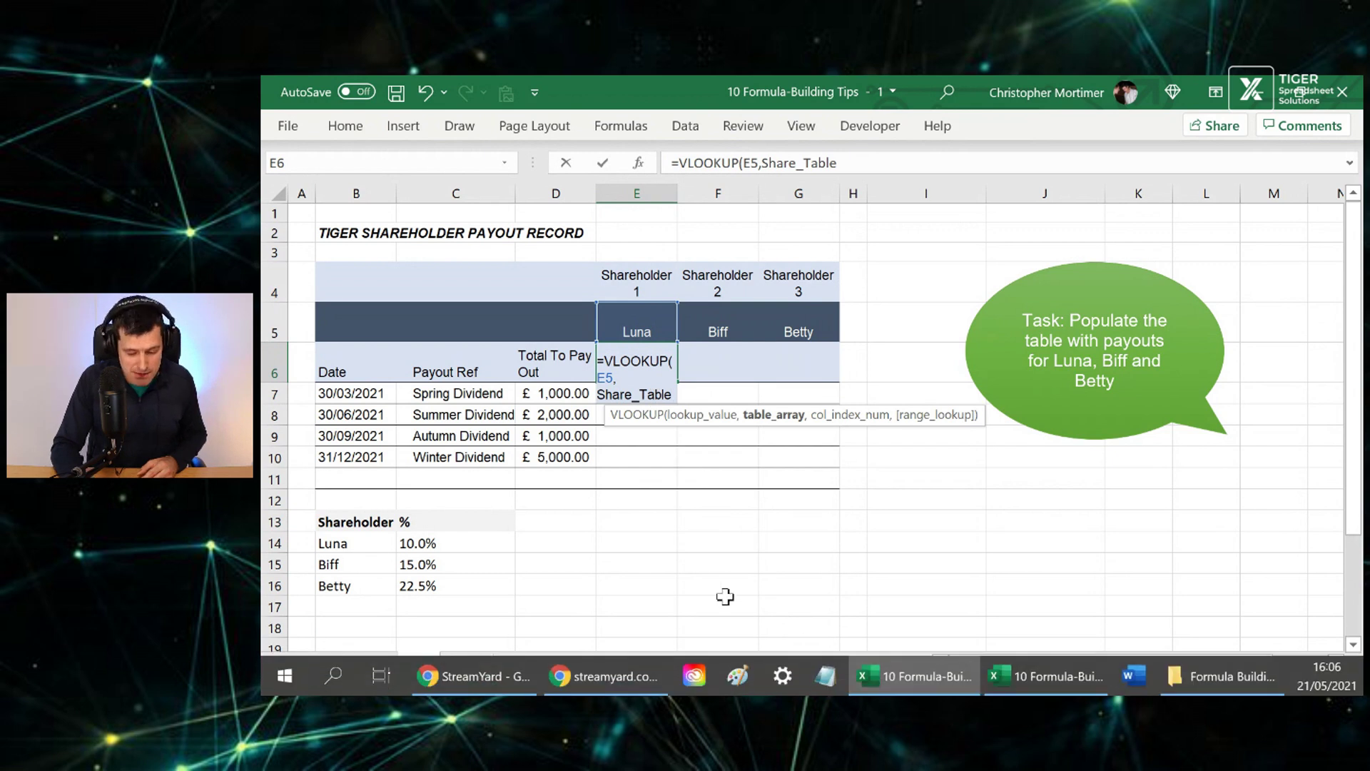
type(",")
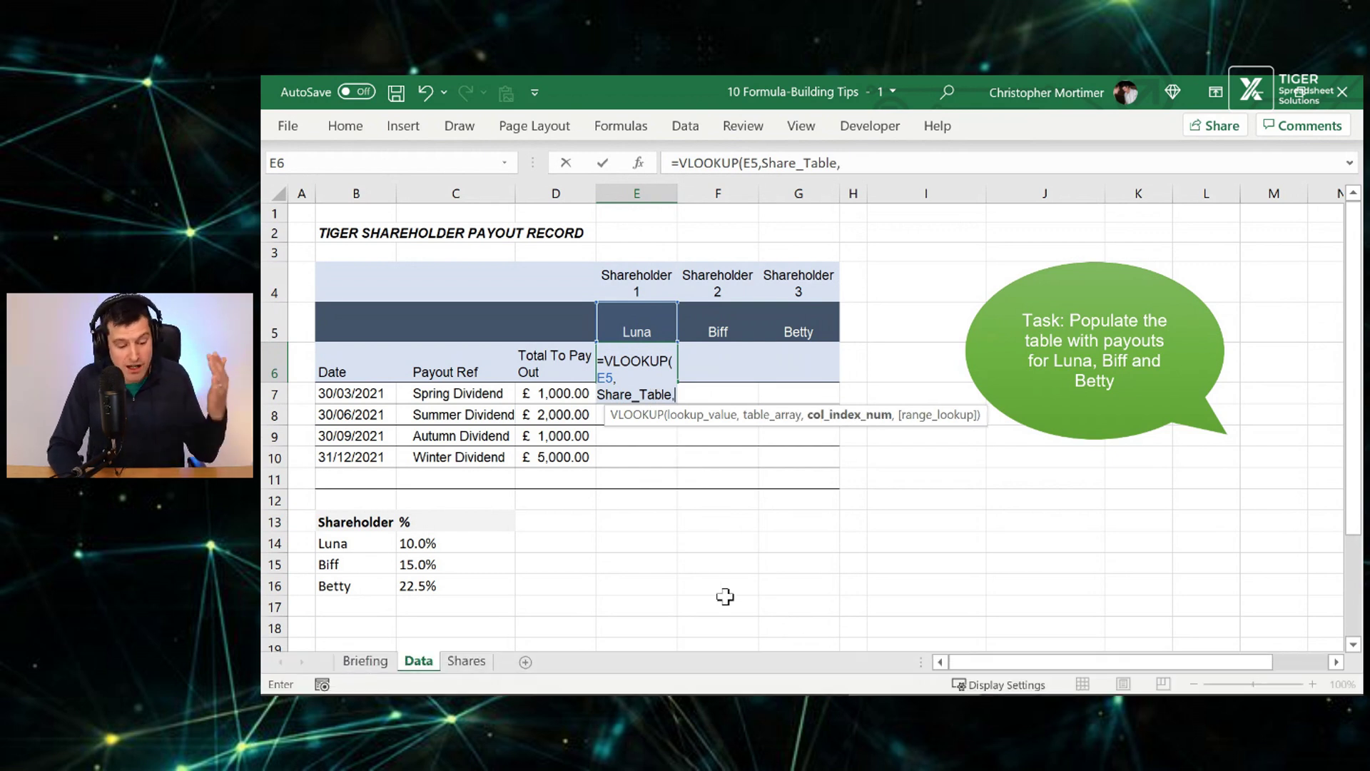
type("2,")
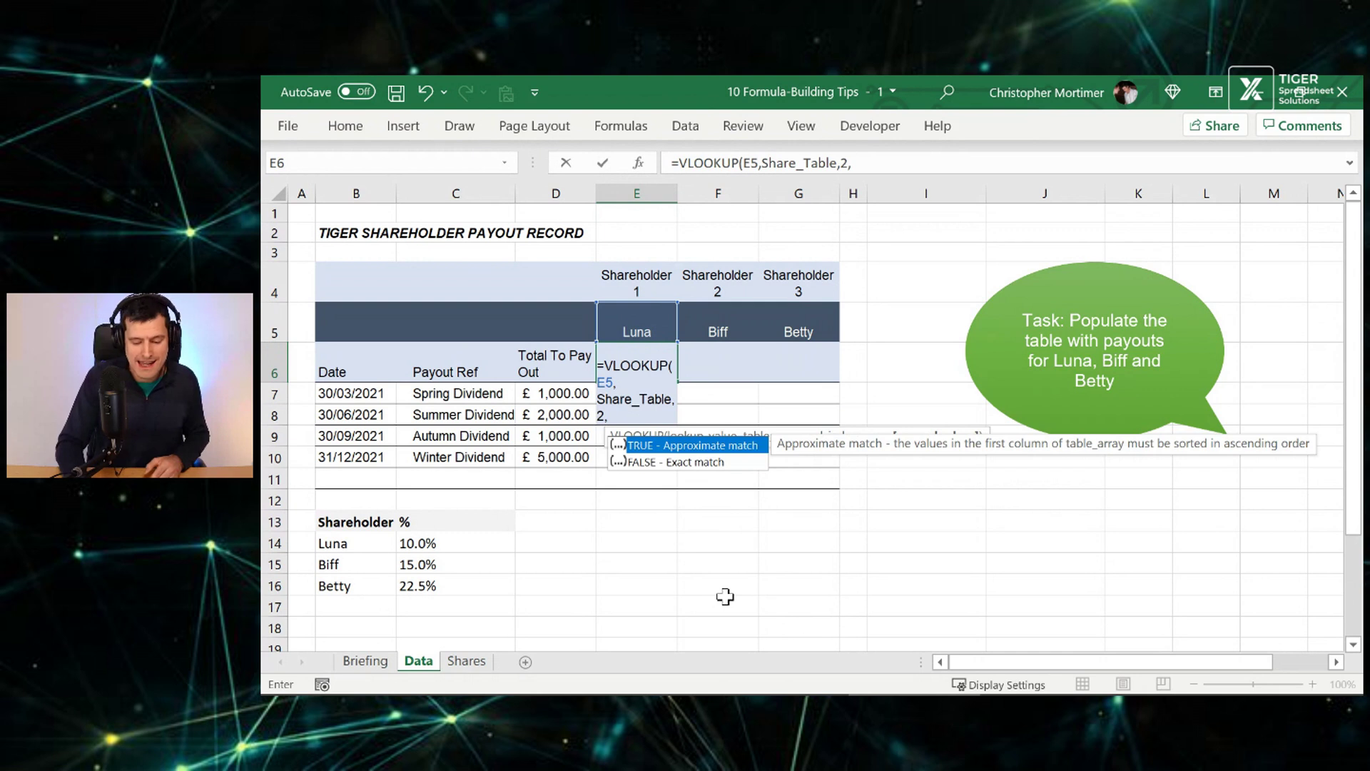
type("0)")
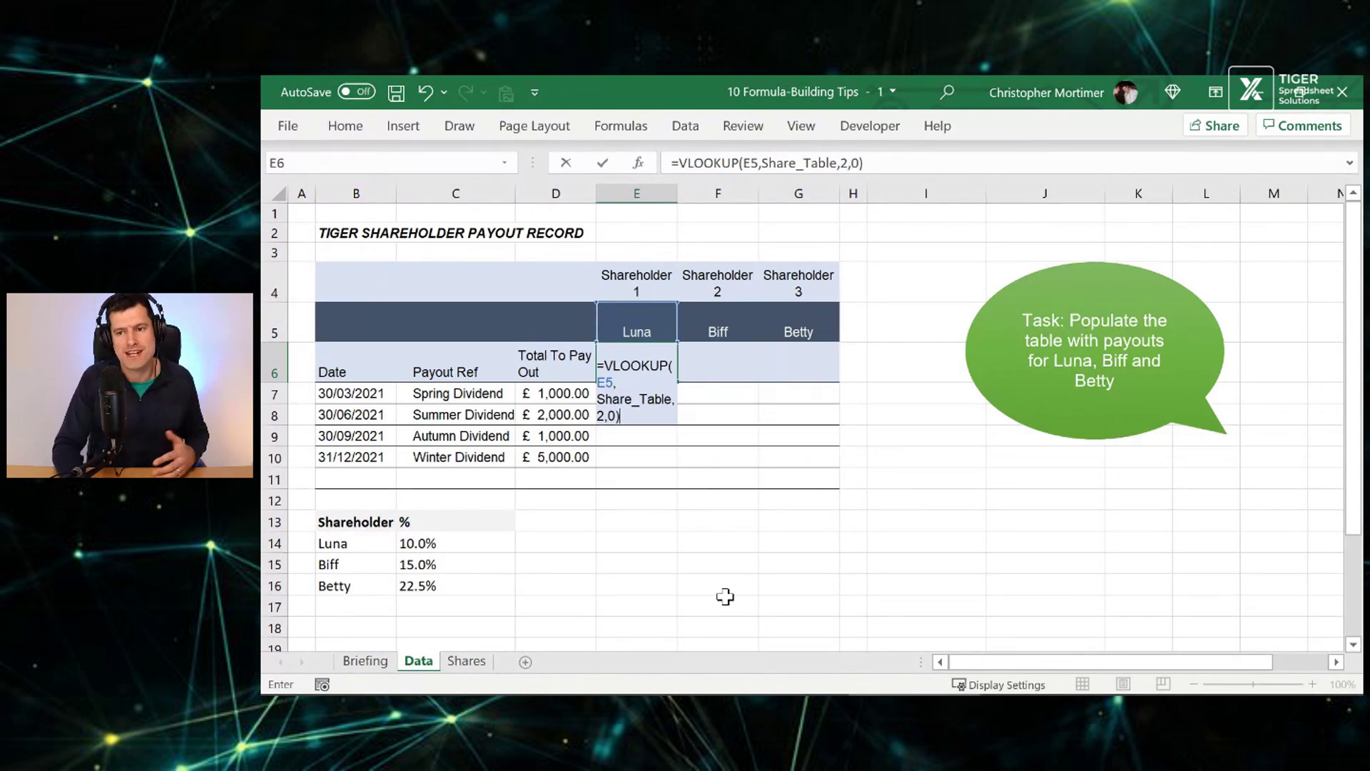
key("ctrl+Return")
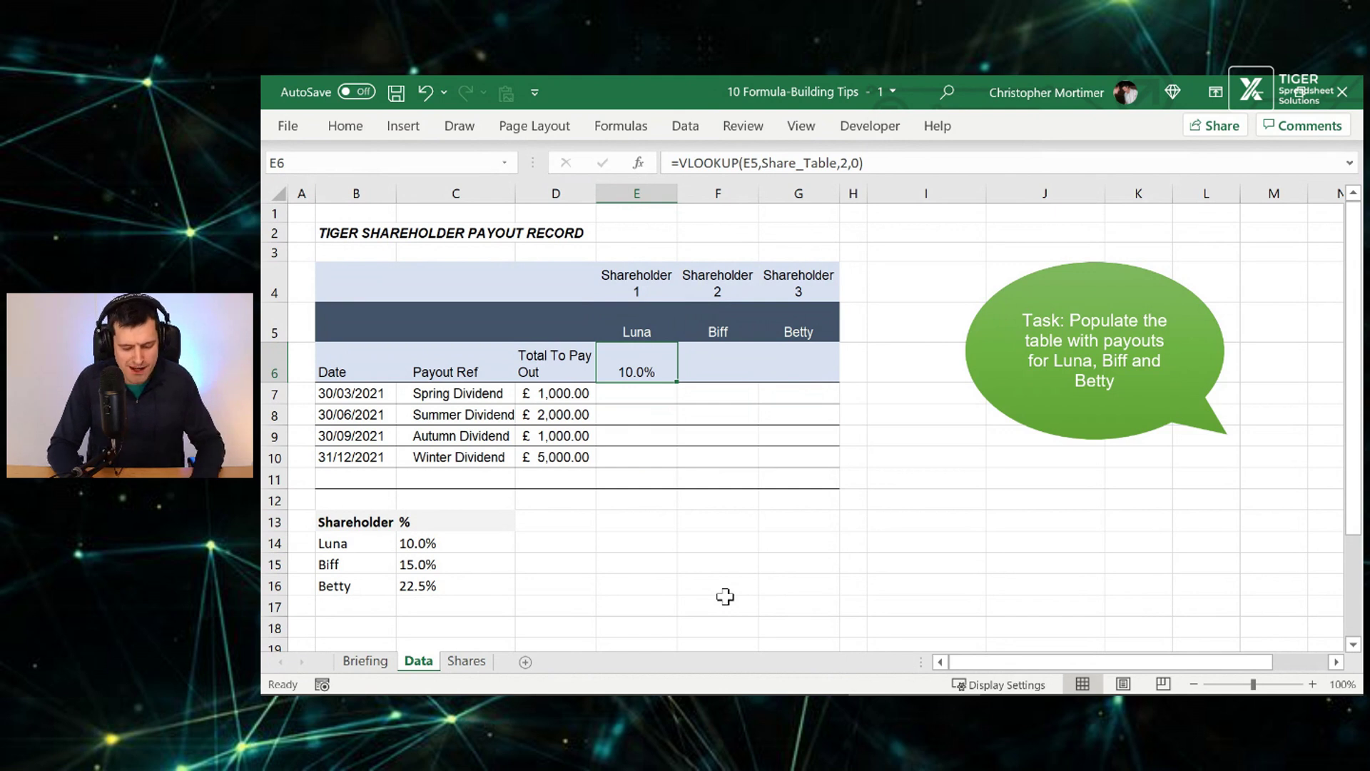
key("alt")
key("m")
key("n")
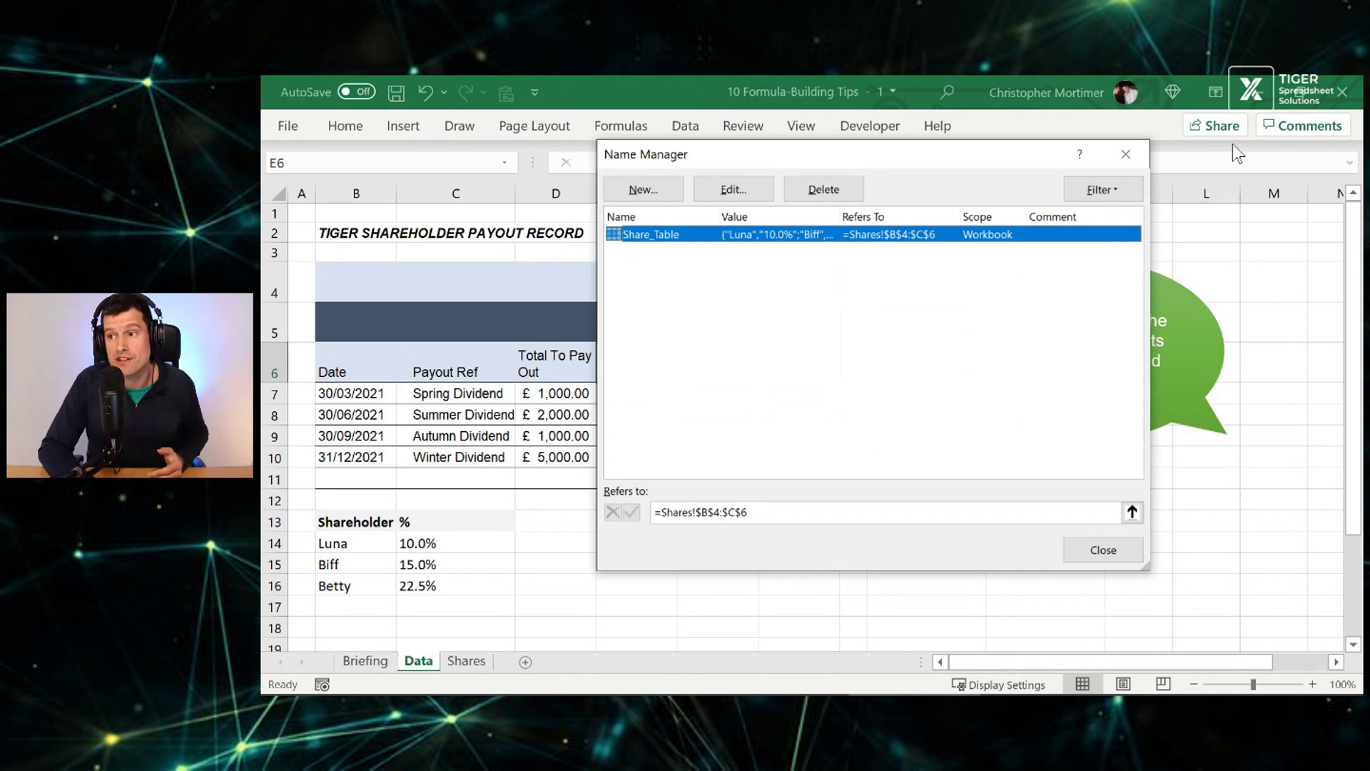
left_click(1134, 157)
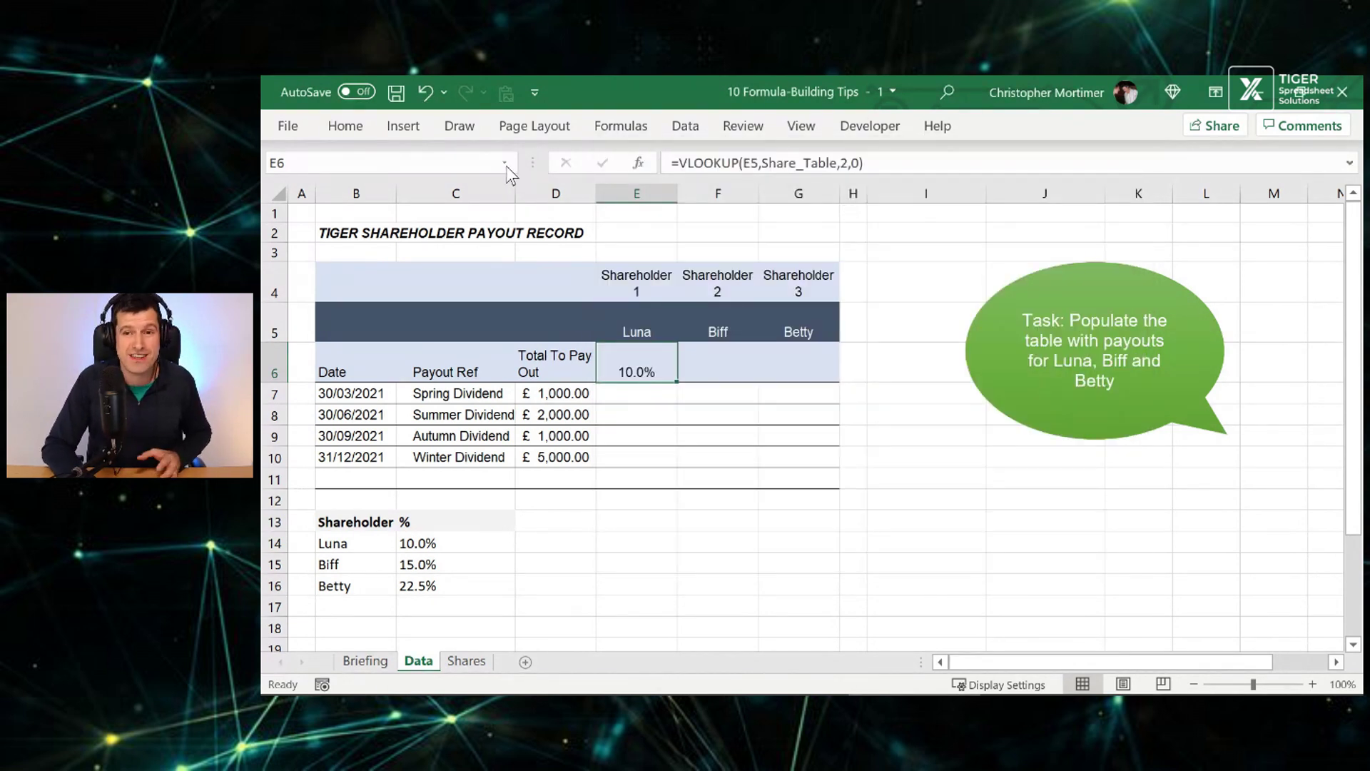
left_click(505, 163)
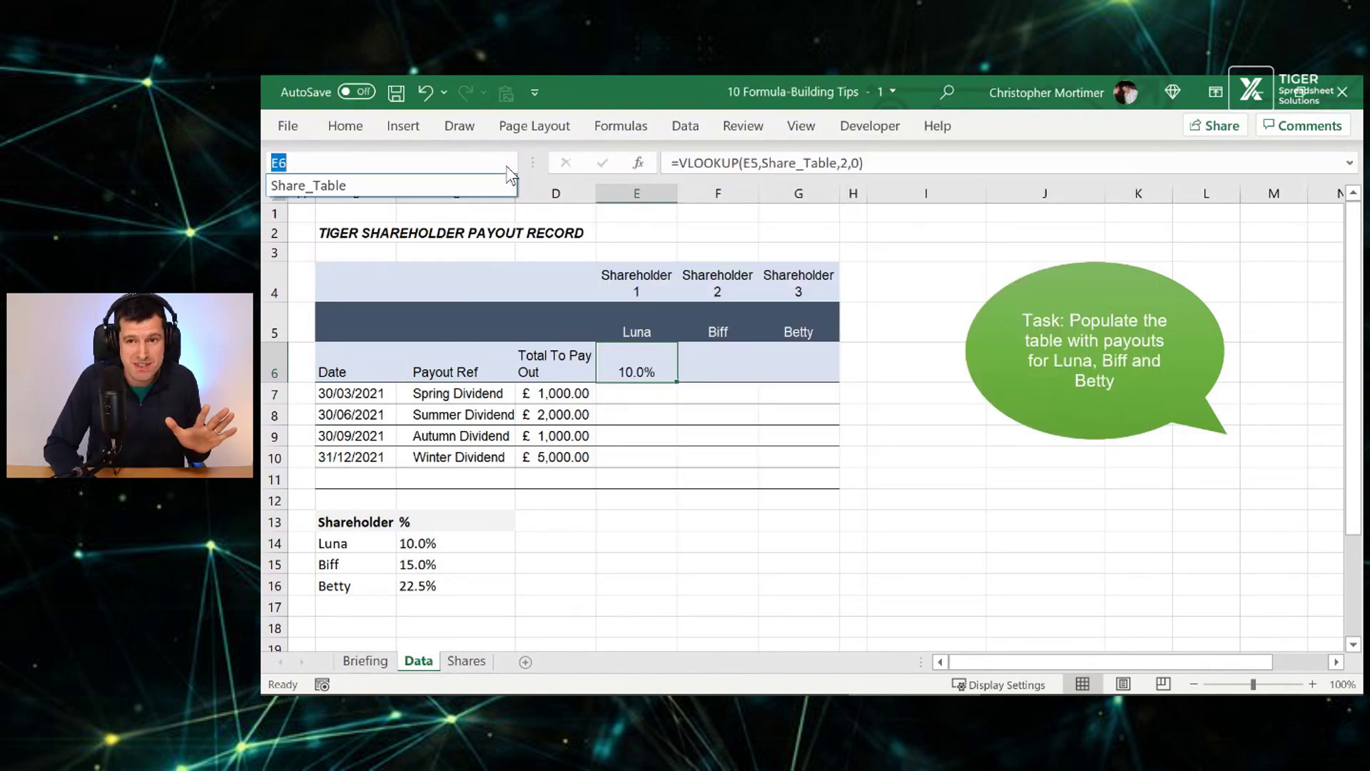
left_click(396, 187)
left_click(409, 448)
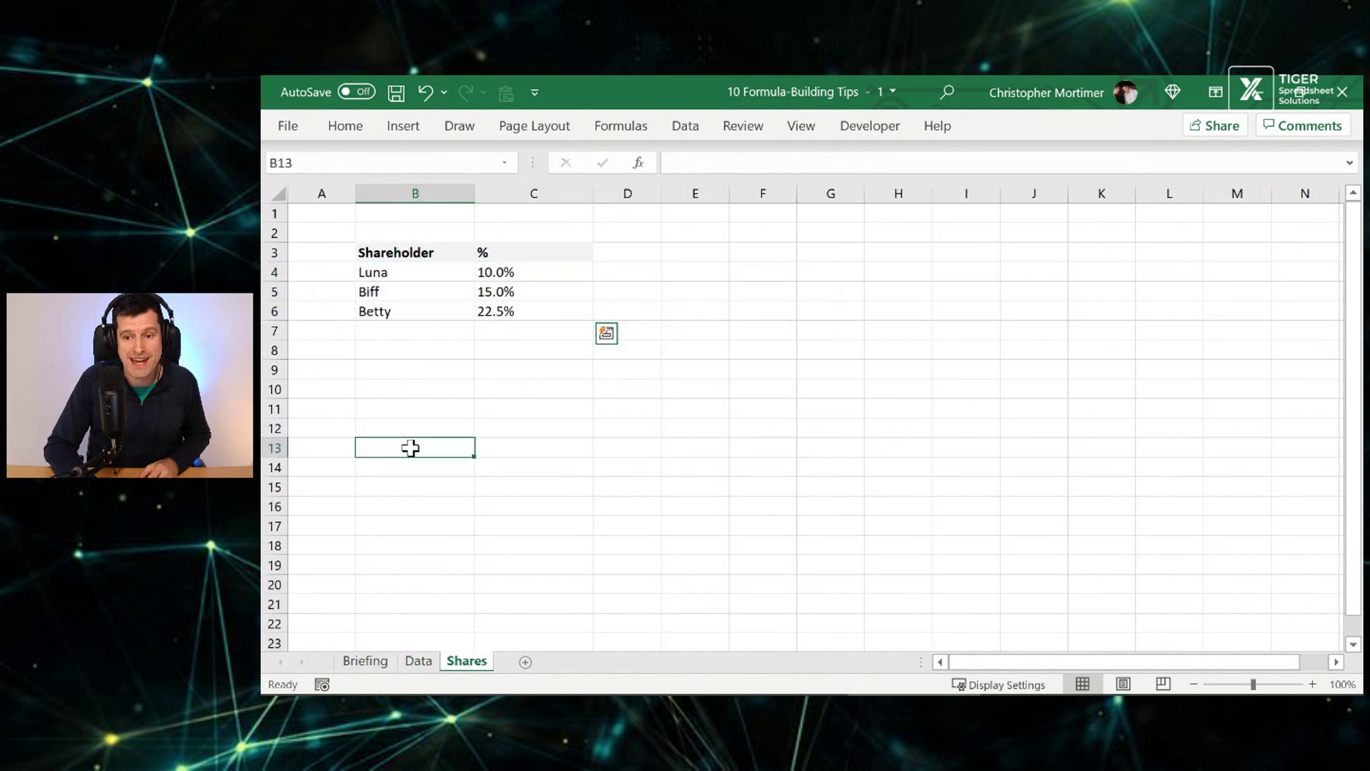
left_click(416, 661)
left_click(372, 661)
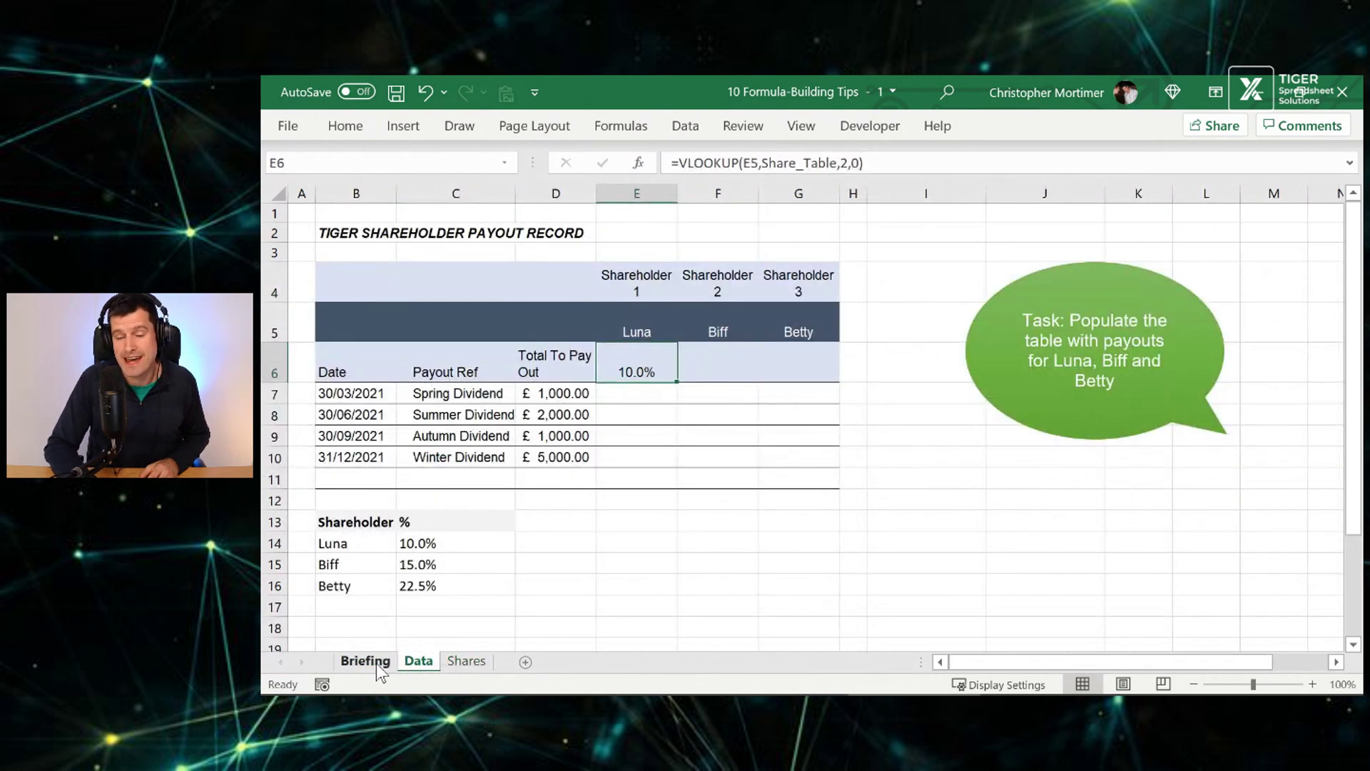
key("Down")
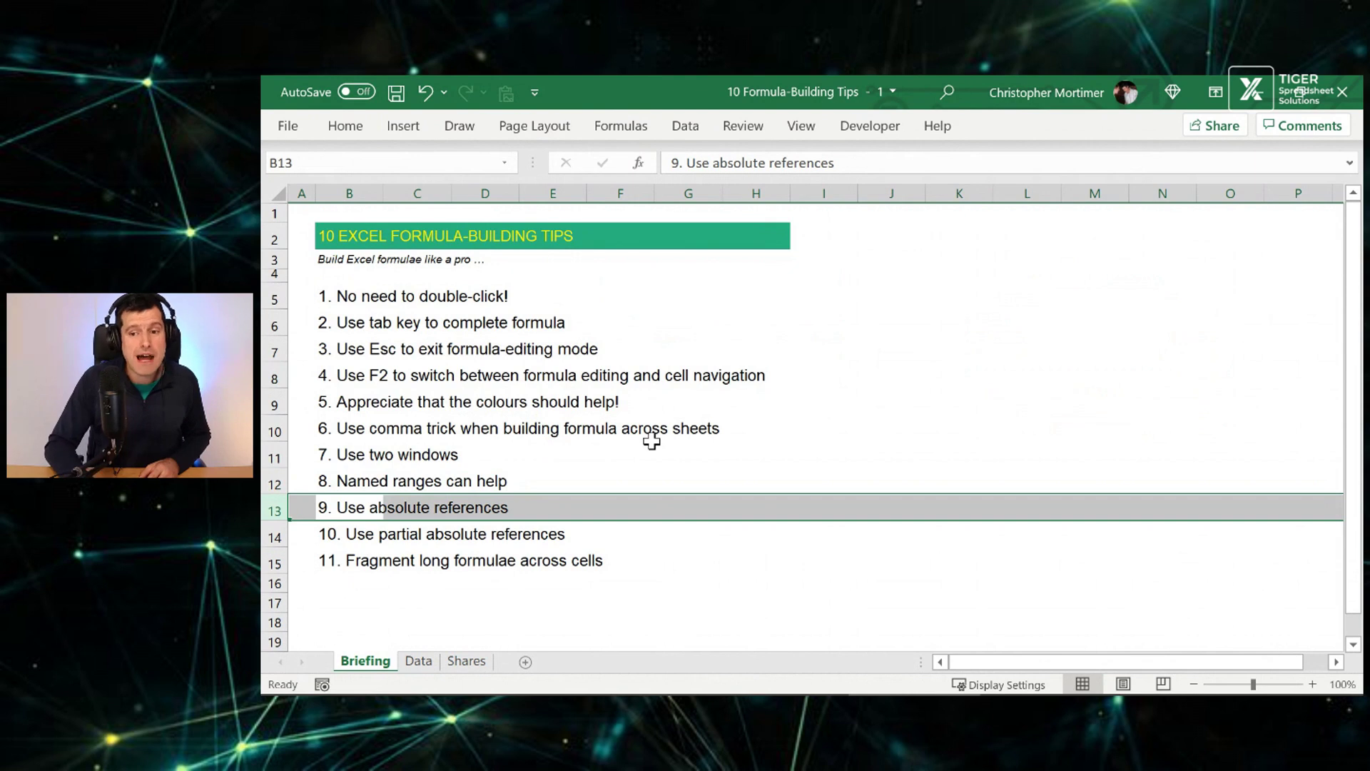
Fill E6's VLOOKUP right to G6, showing 15.0% and 22.5% for Biff and Betty.
left_click(418, 660)
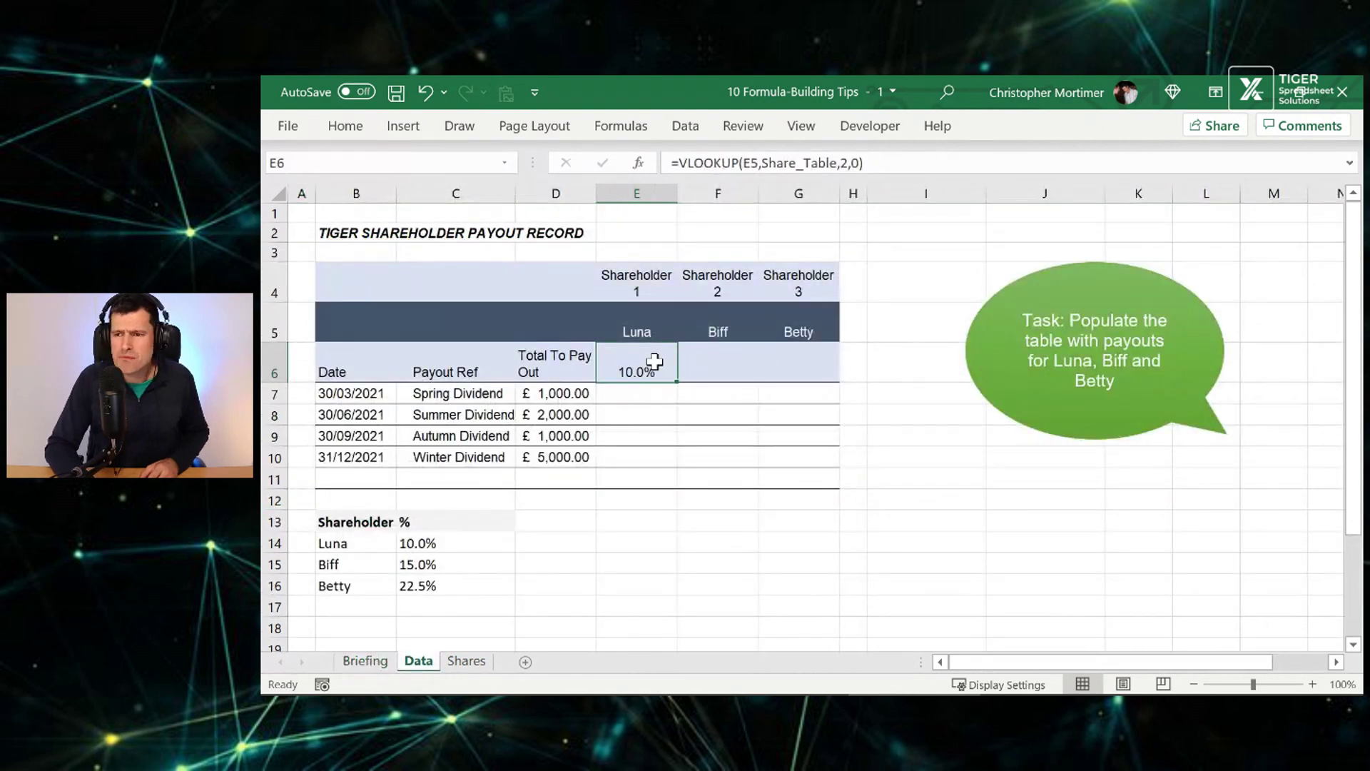
left_click_drag(679, 379, 838, 391)
left_click(633, 391)
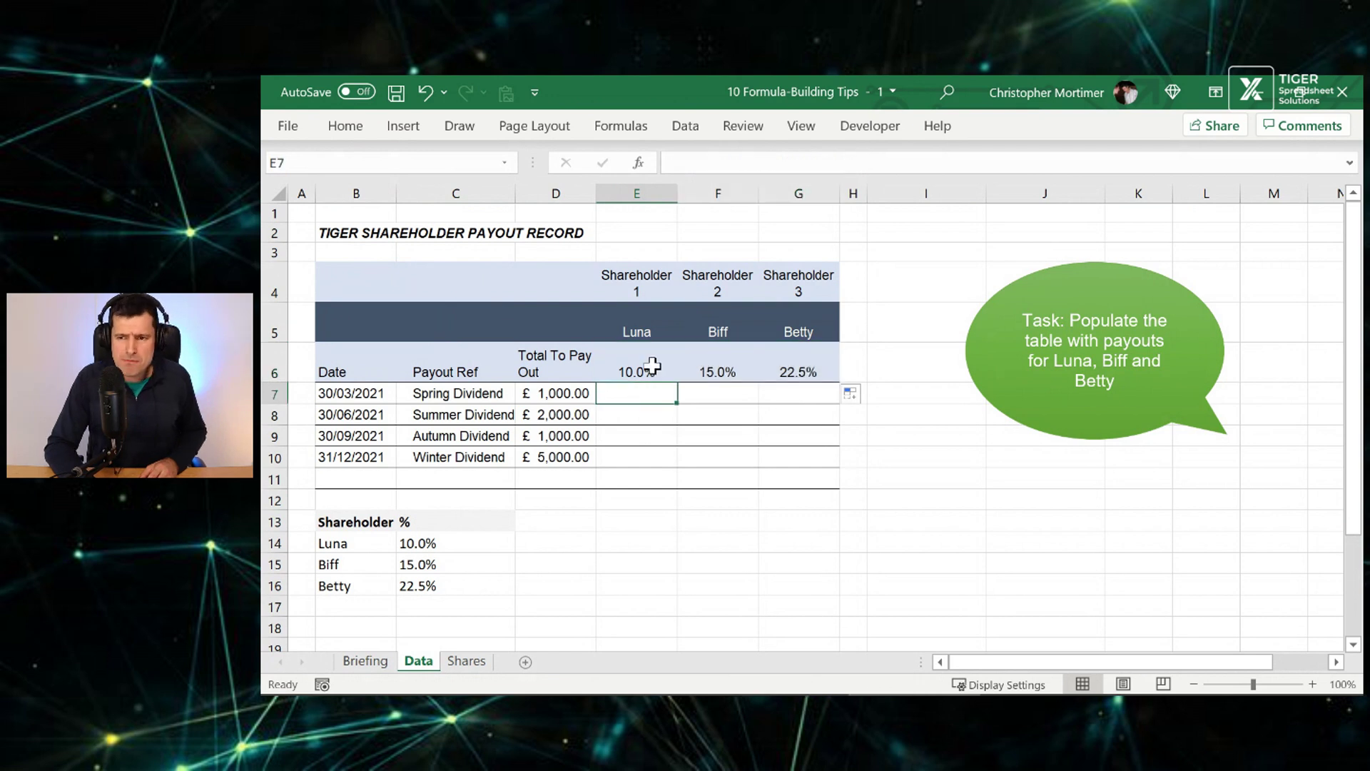
left_click(652, 366)
Review the column D payout totals and E6's lookup, ending on E7.
key("Down")
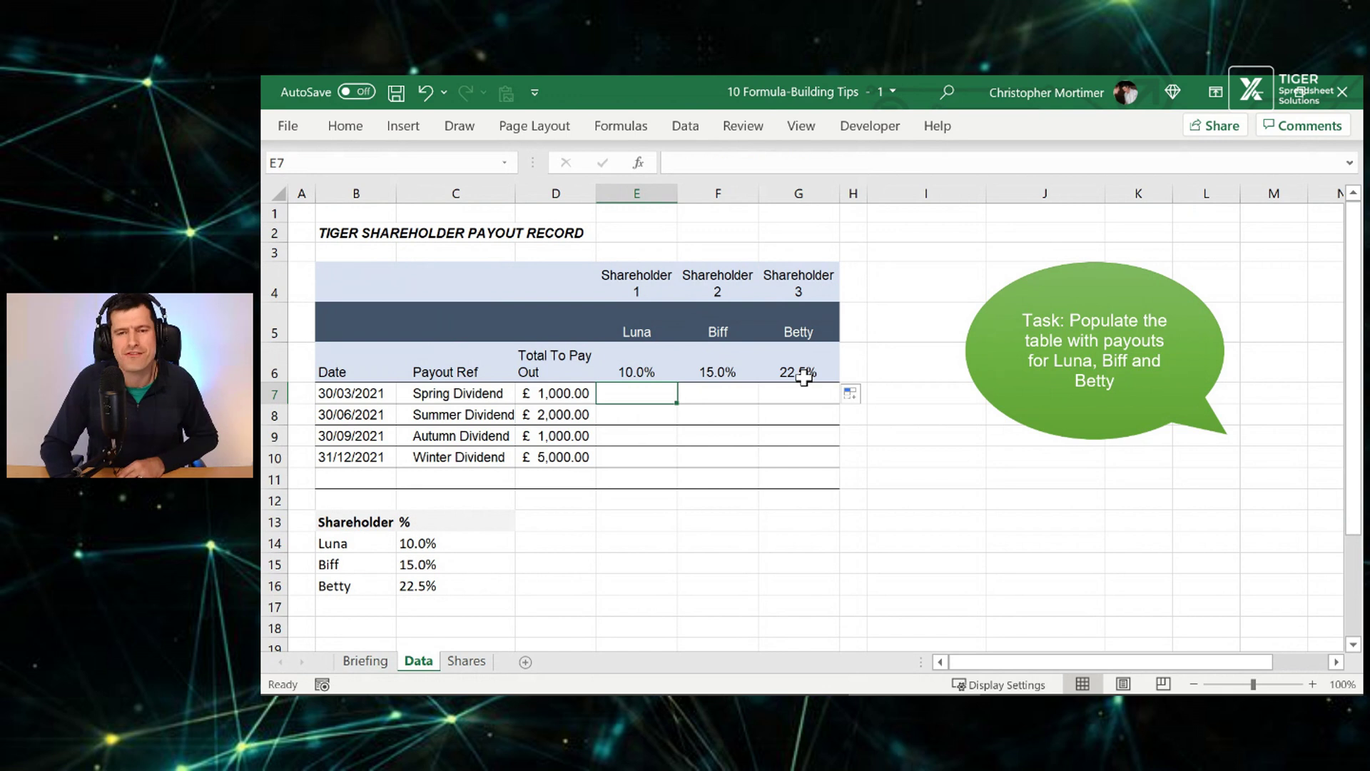
key("Left")
key("Down")
key("Down")
key("Down")
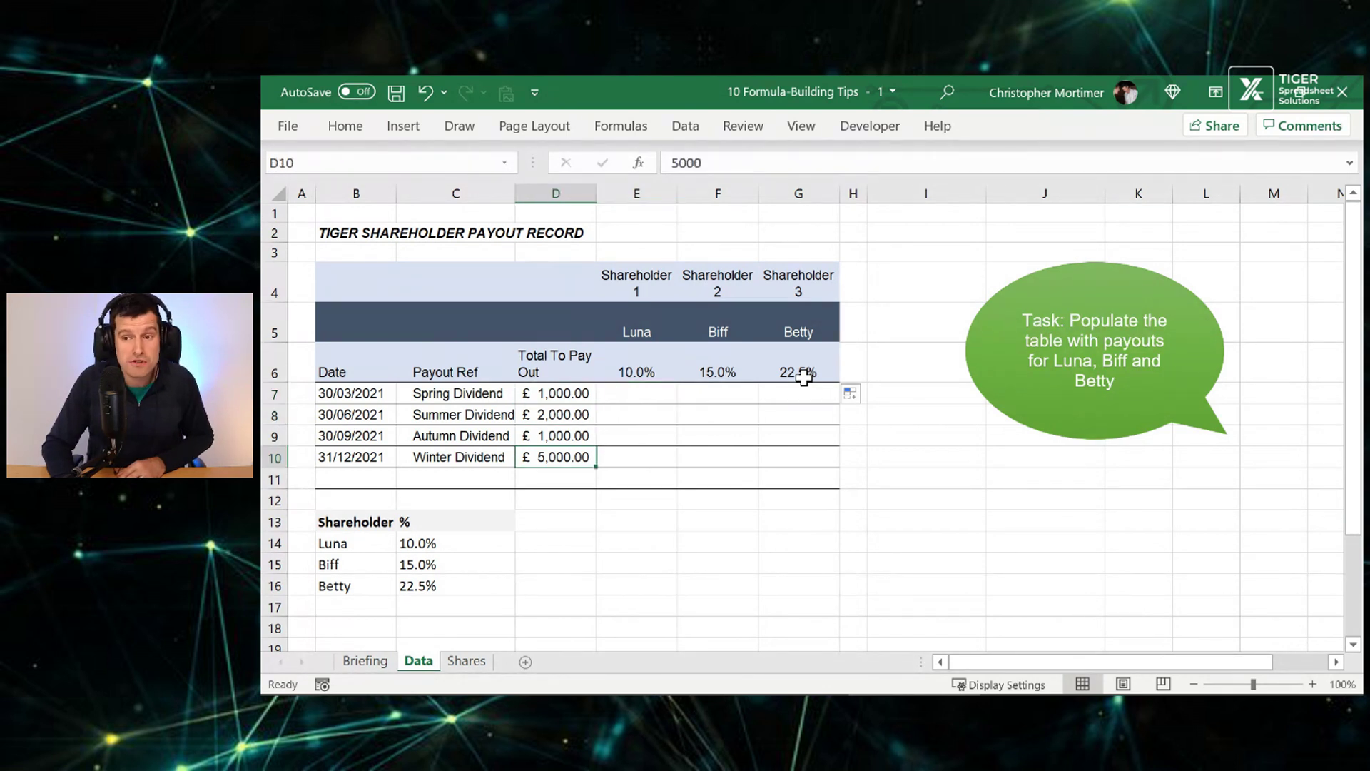
key("Up")
key("Up")
key("Up")
key("Right")
key("Up")
key("Down")
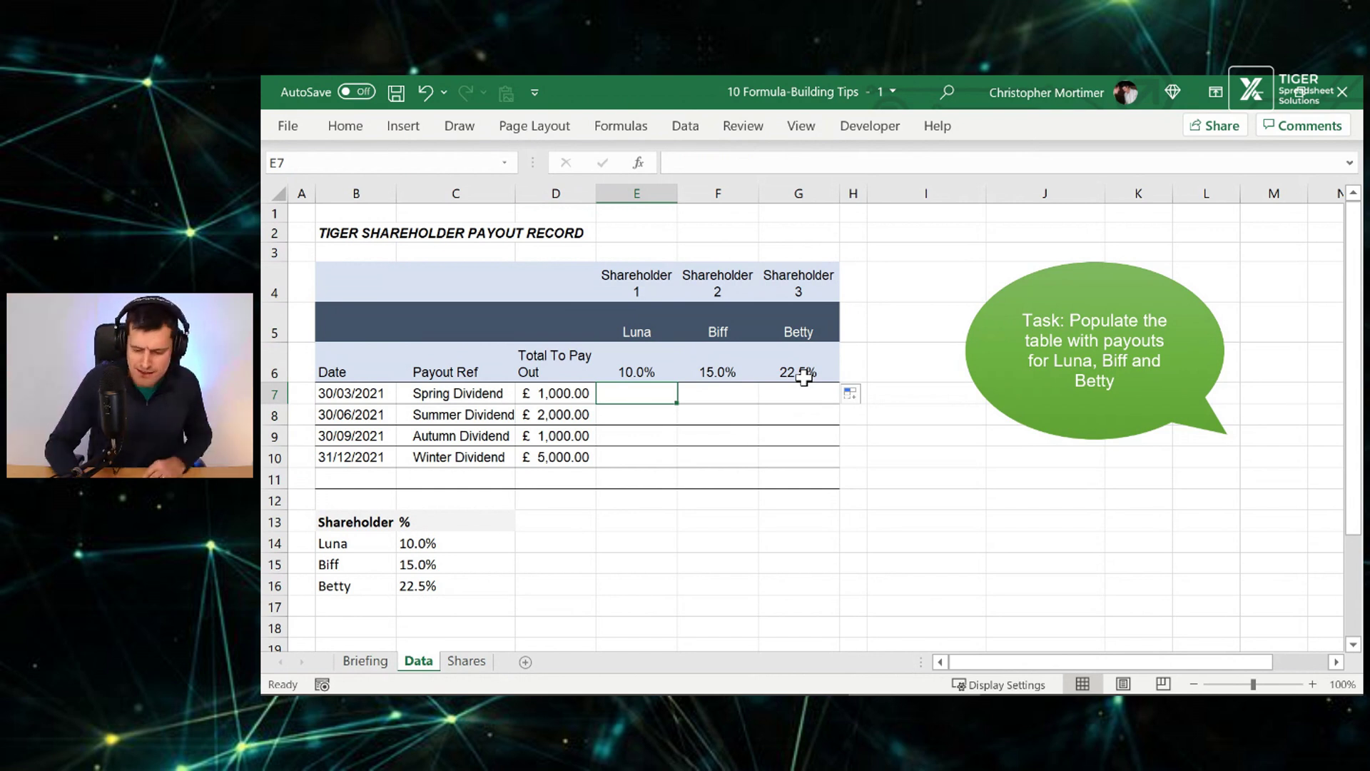
Enter =D7*E6 in E7 for Luna's £100.00 Spring Dividend payout.
type("=")
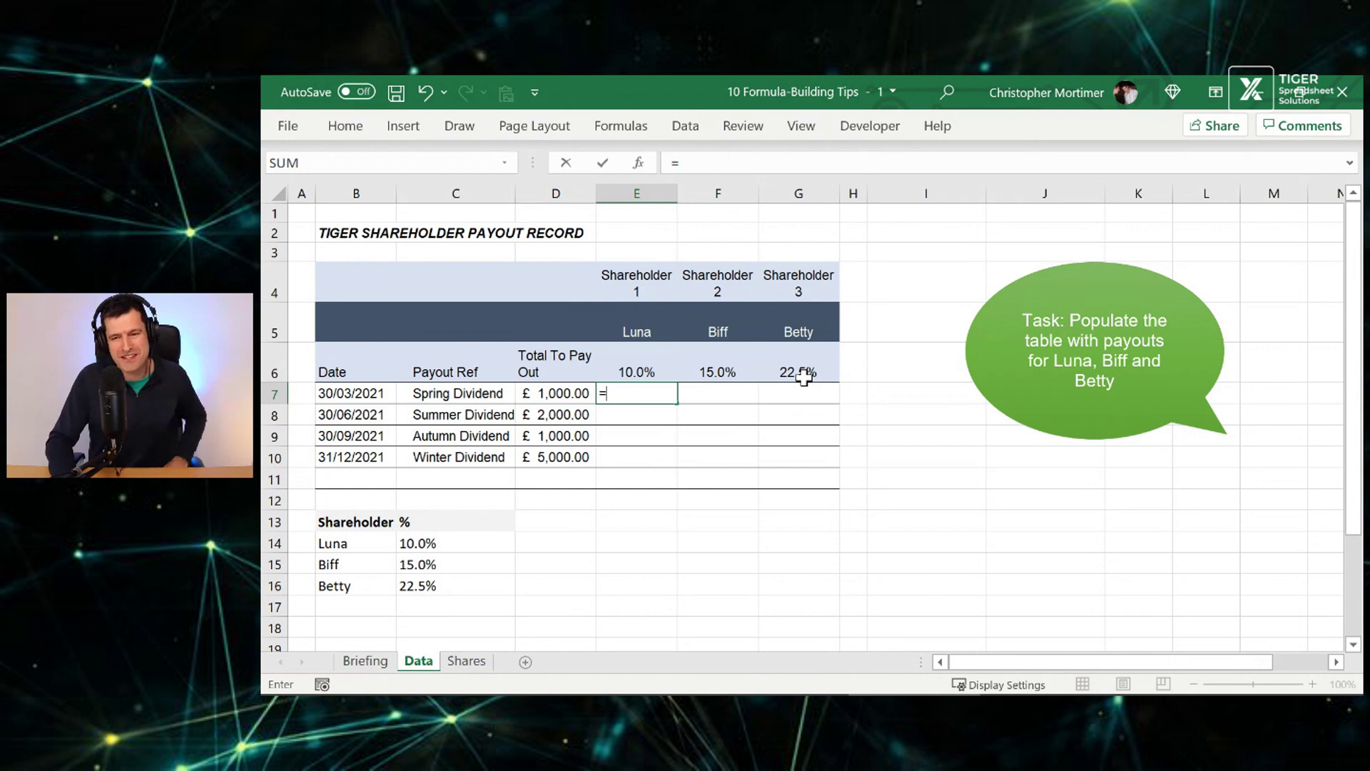
key("Left")
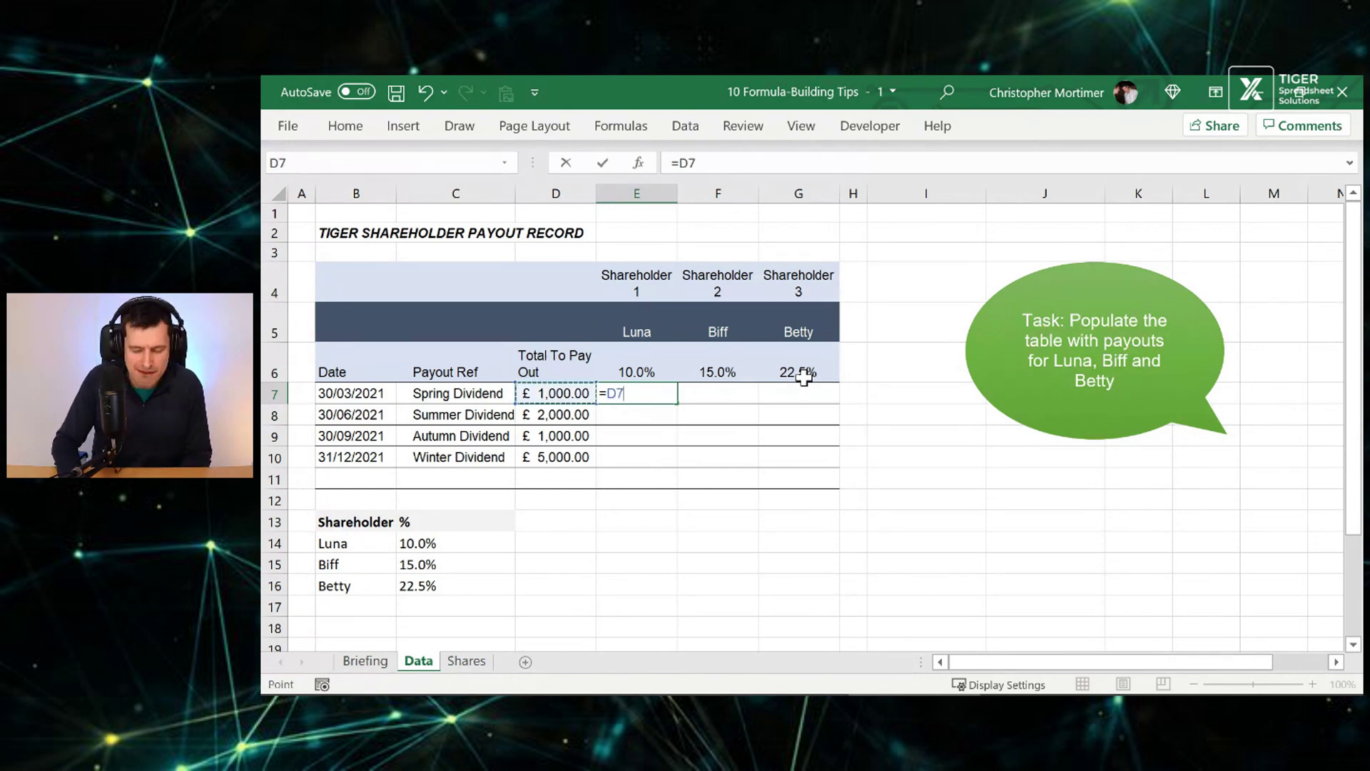
type("*")
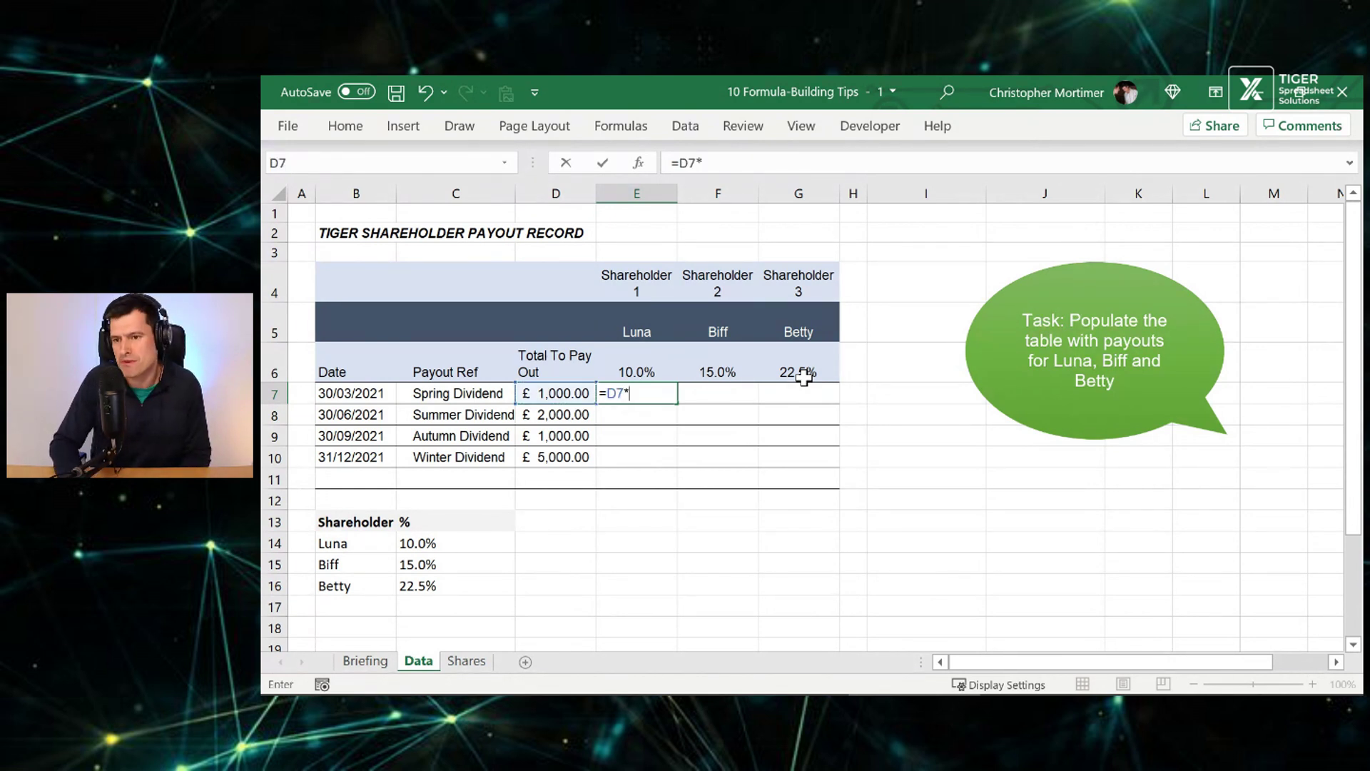
key("Up")
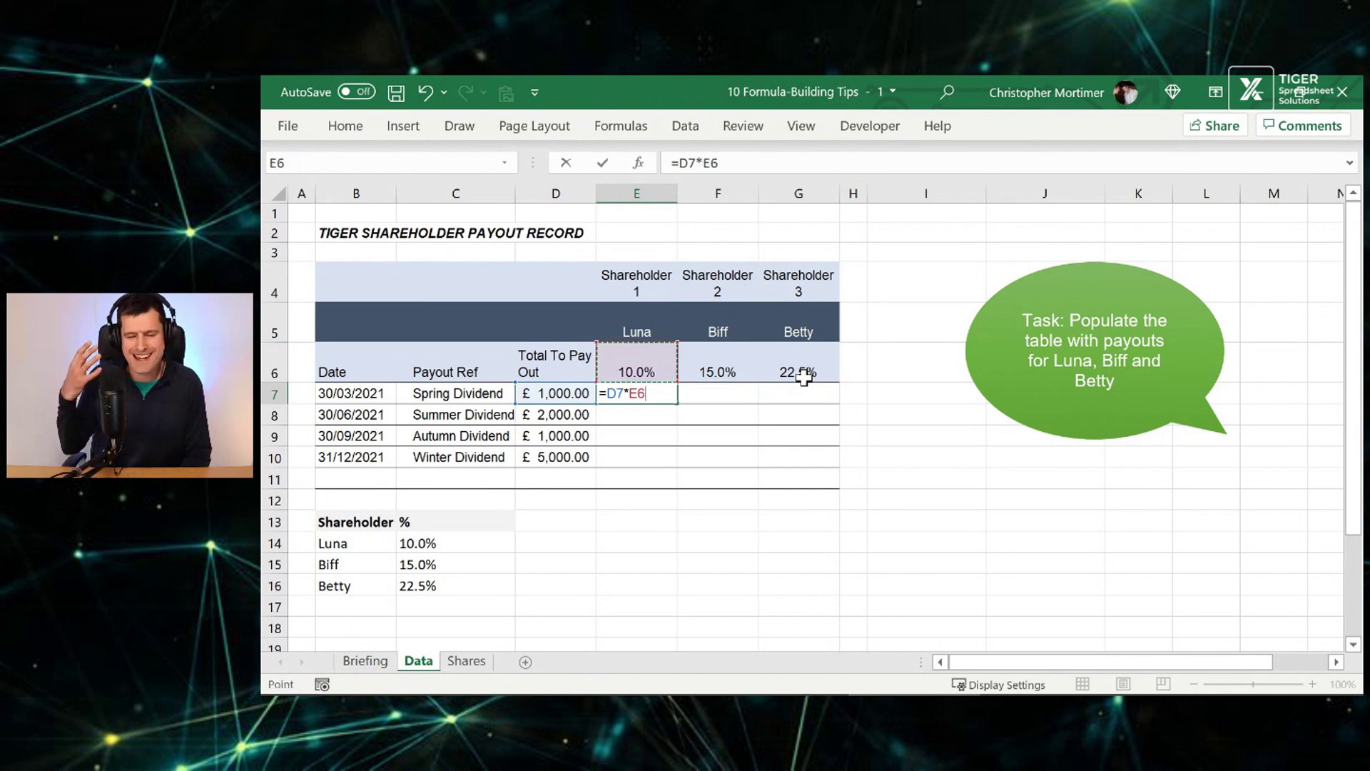
key("ctrl+Return")
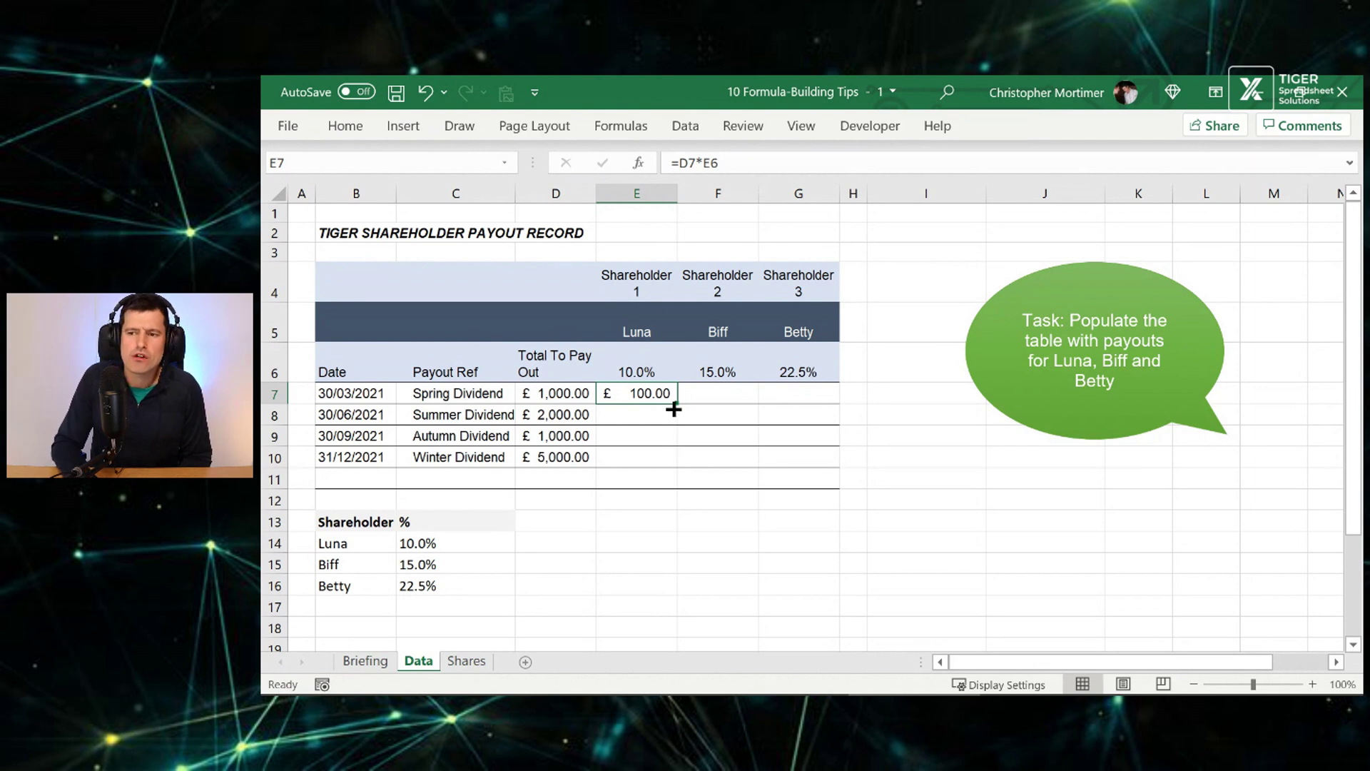
left_click_drag(676, 402, 805, 421)
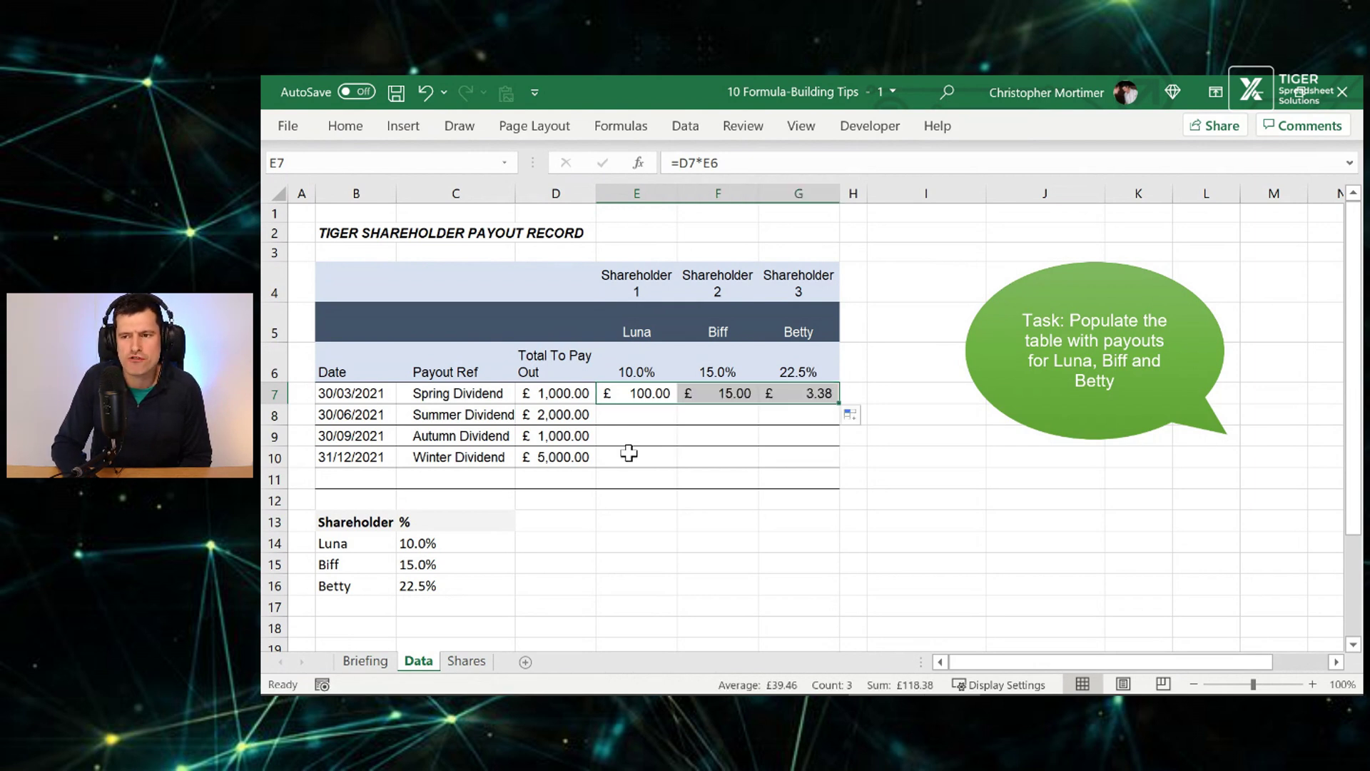
left_click(799, 394)
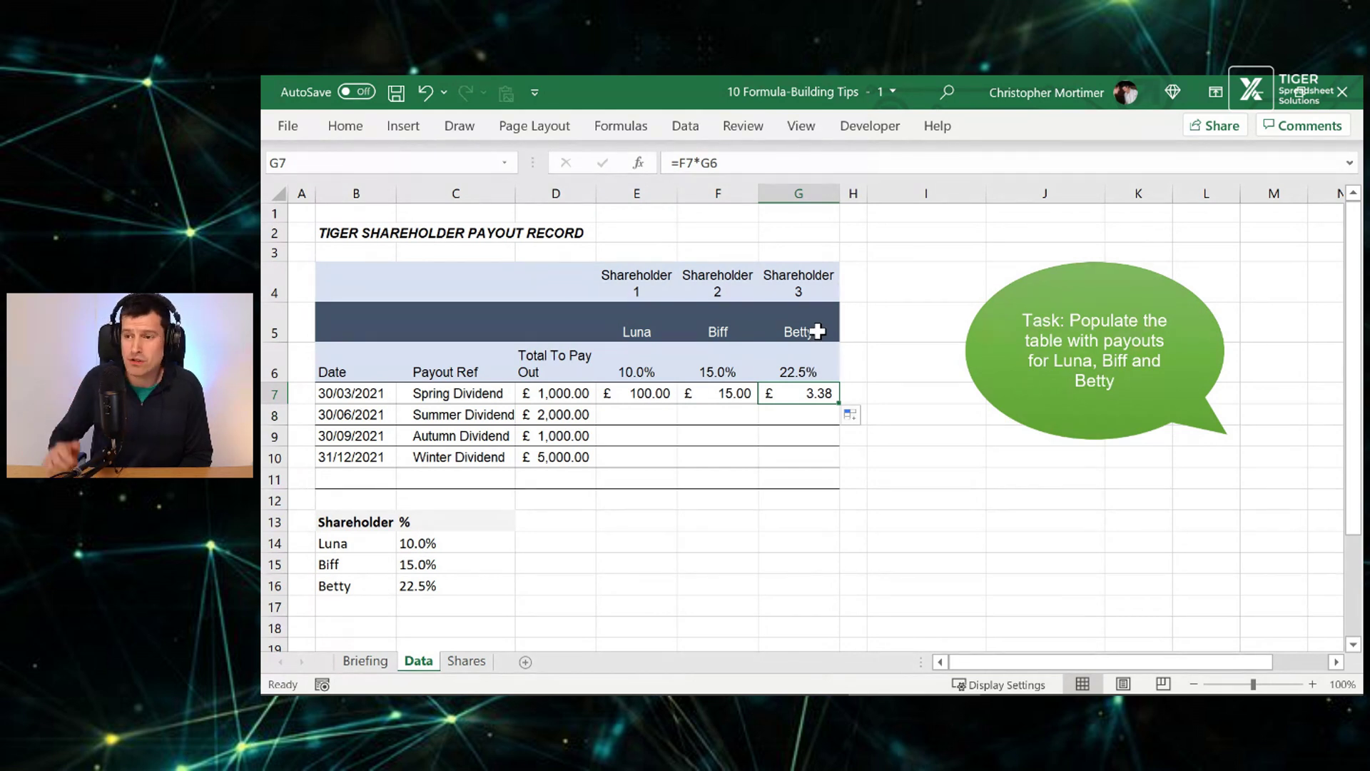
left_click(627, 393)
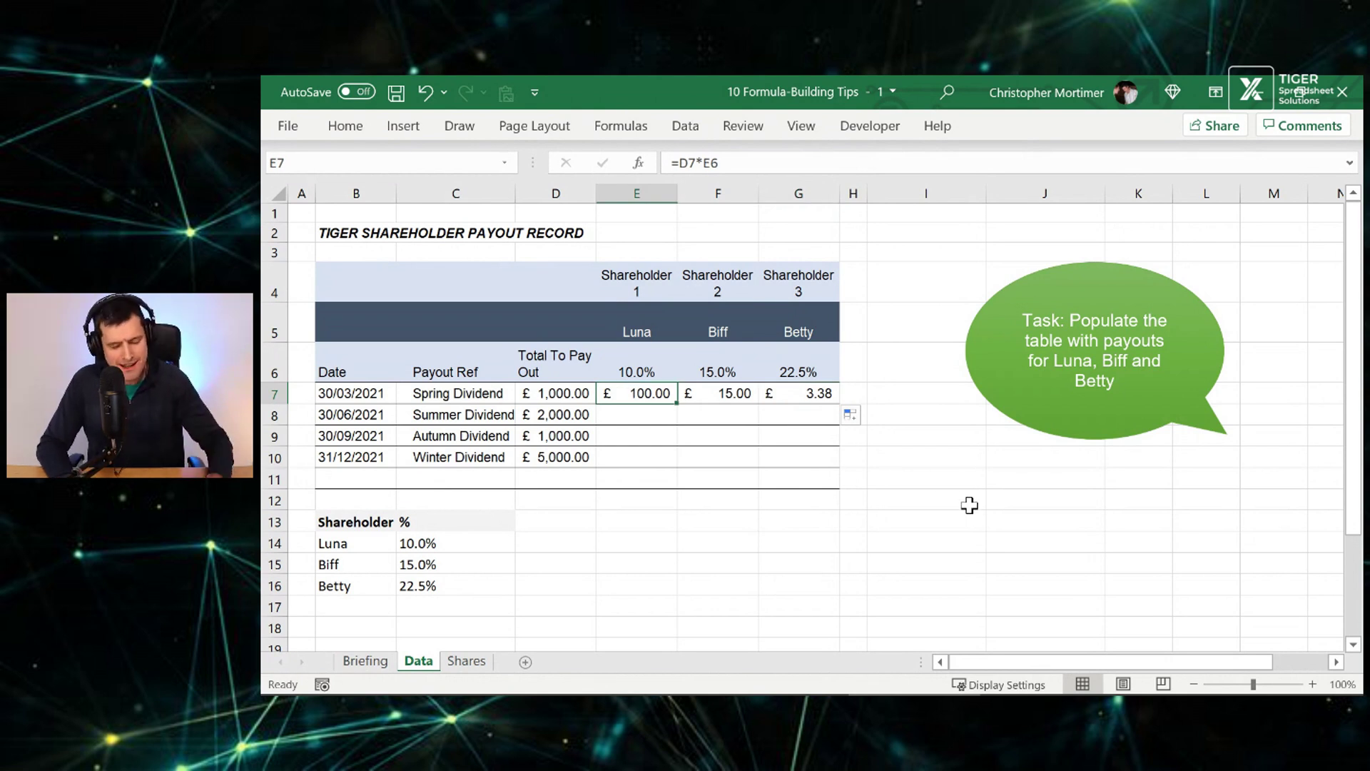
key("Right")
key("F2")
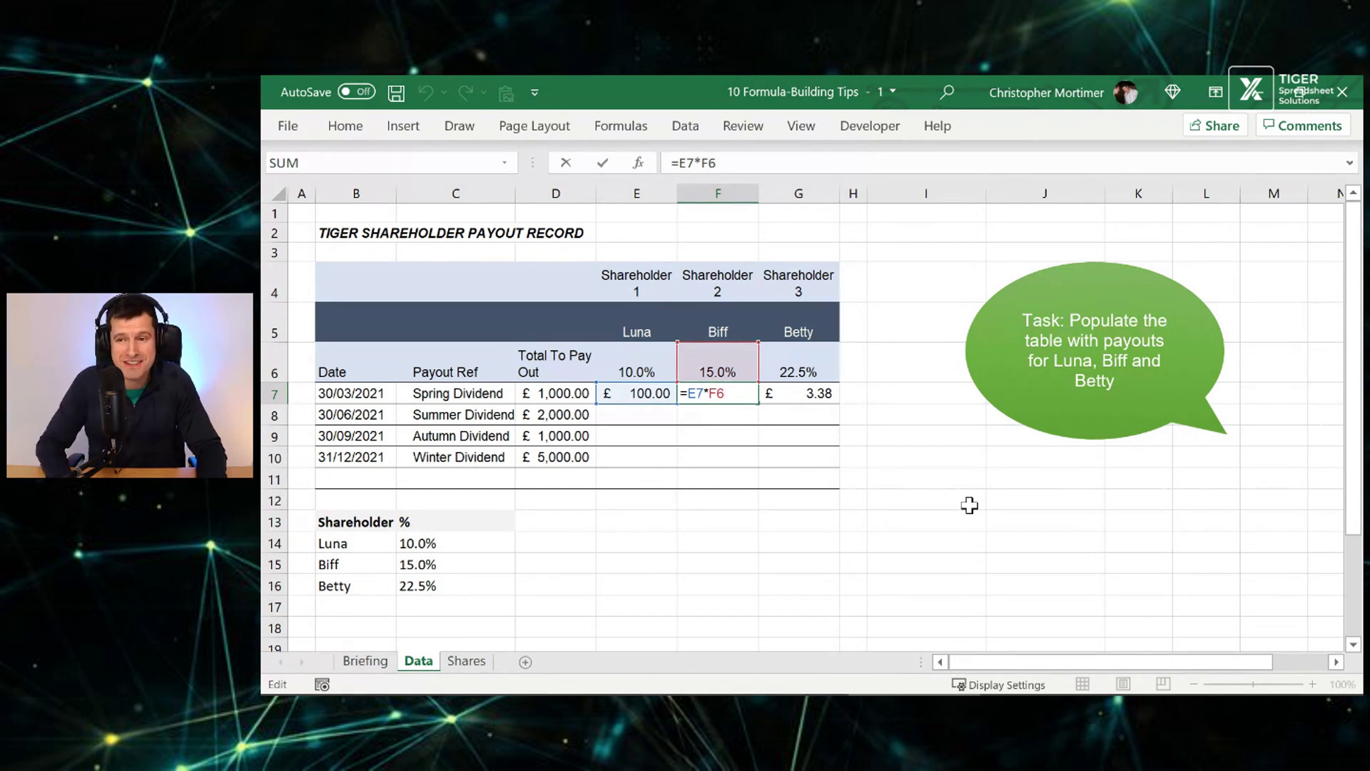
key("ctrl+Return")
key("Right")
key("F2")
key("Escape")
key("Left")
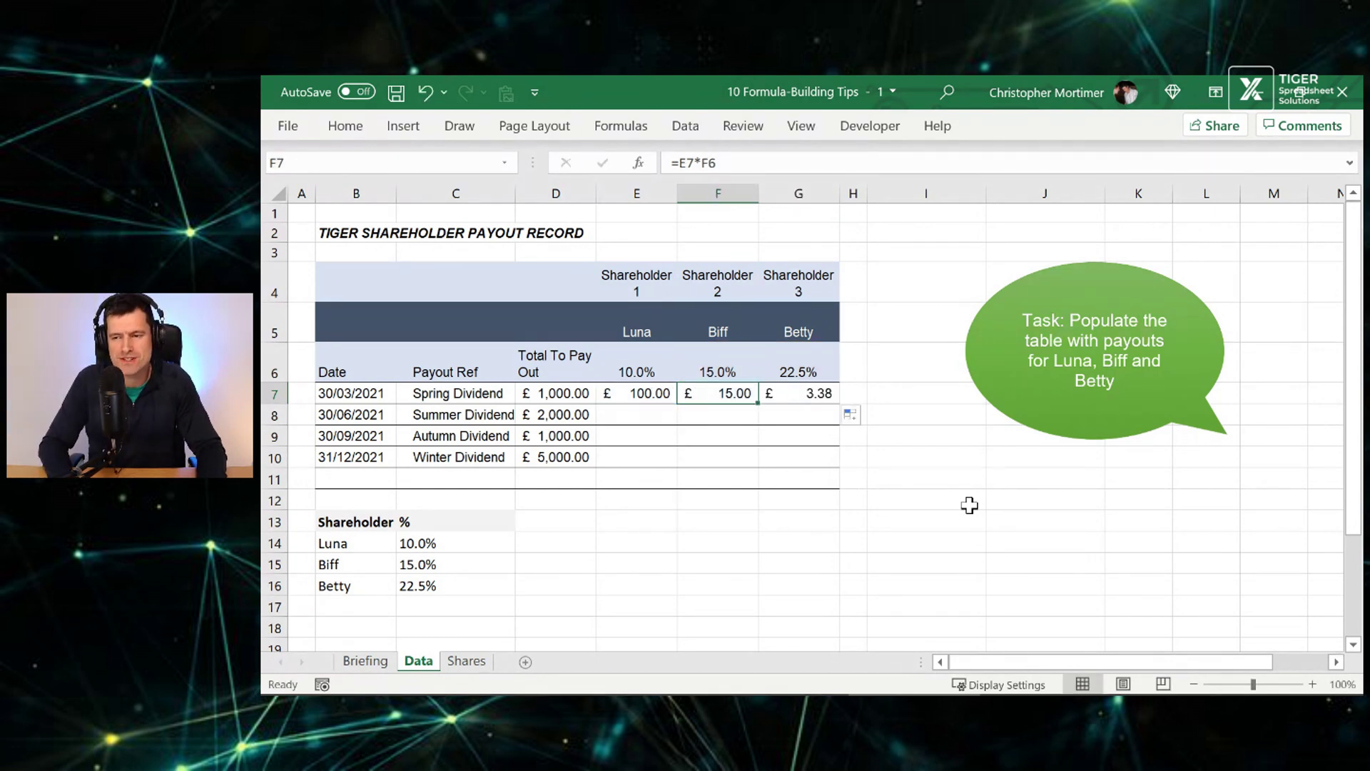
key("F2")
key("Escape")
key("Left")
key("F2")
key("Escape")
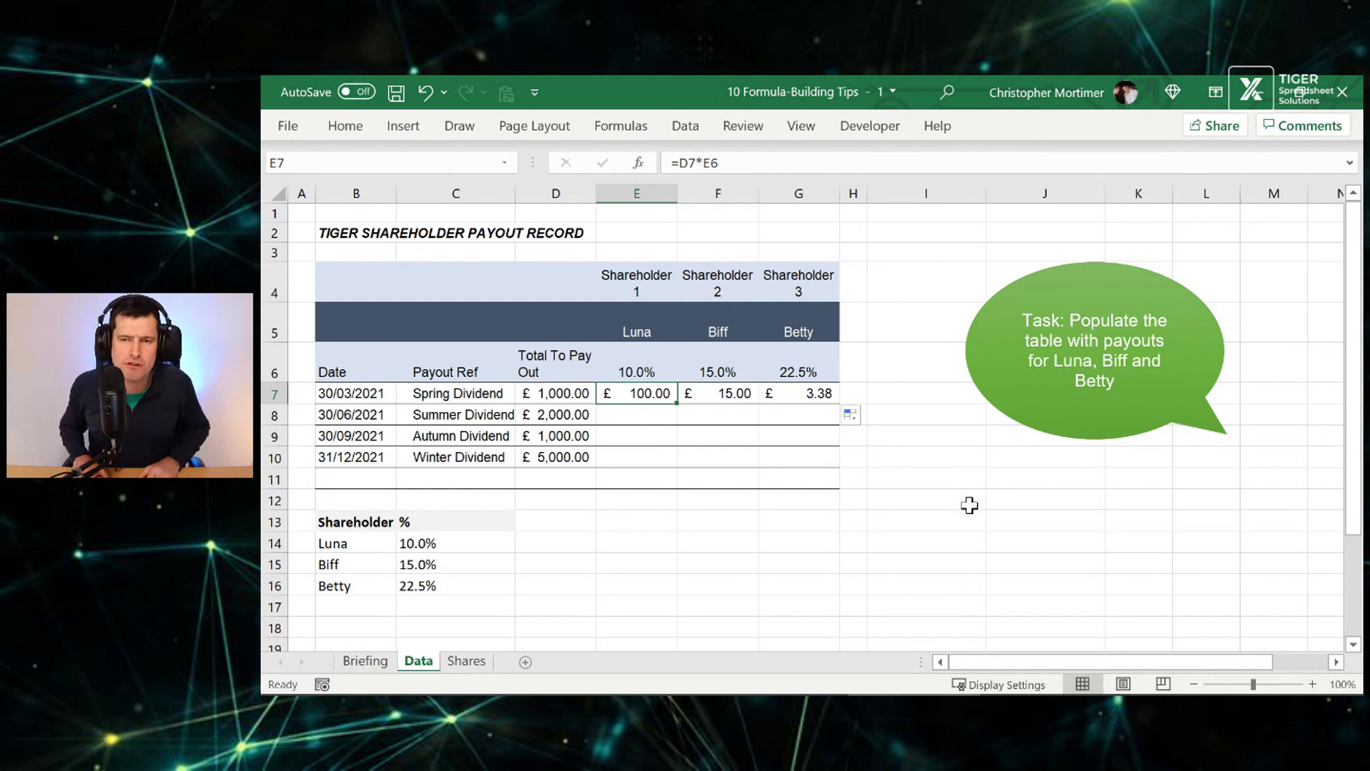
key("Right")
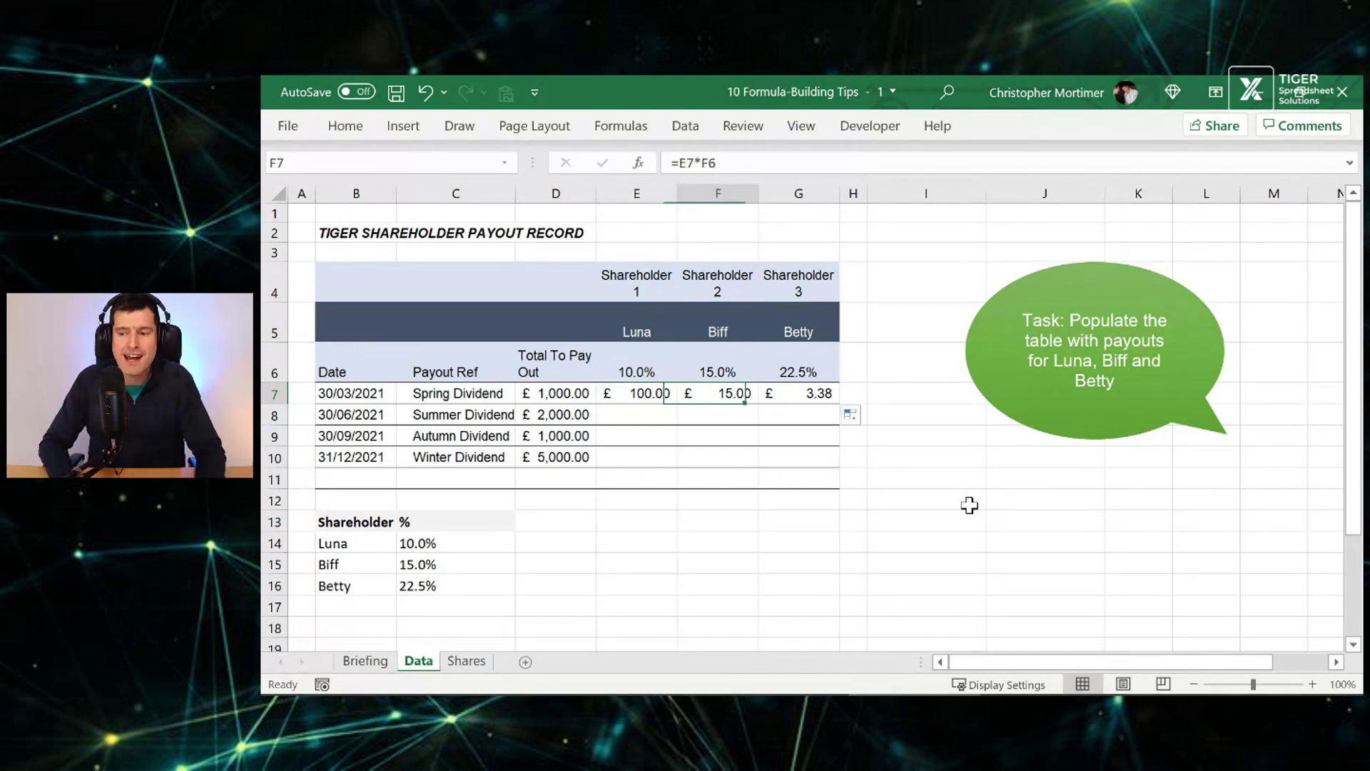
key("shift+Right")
key("Delete")
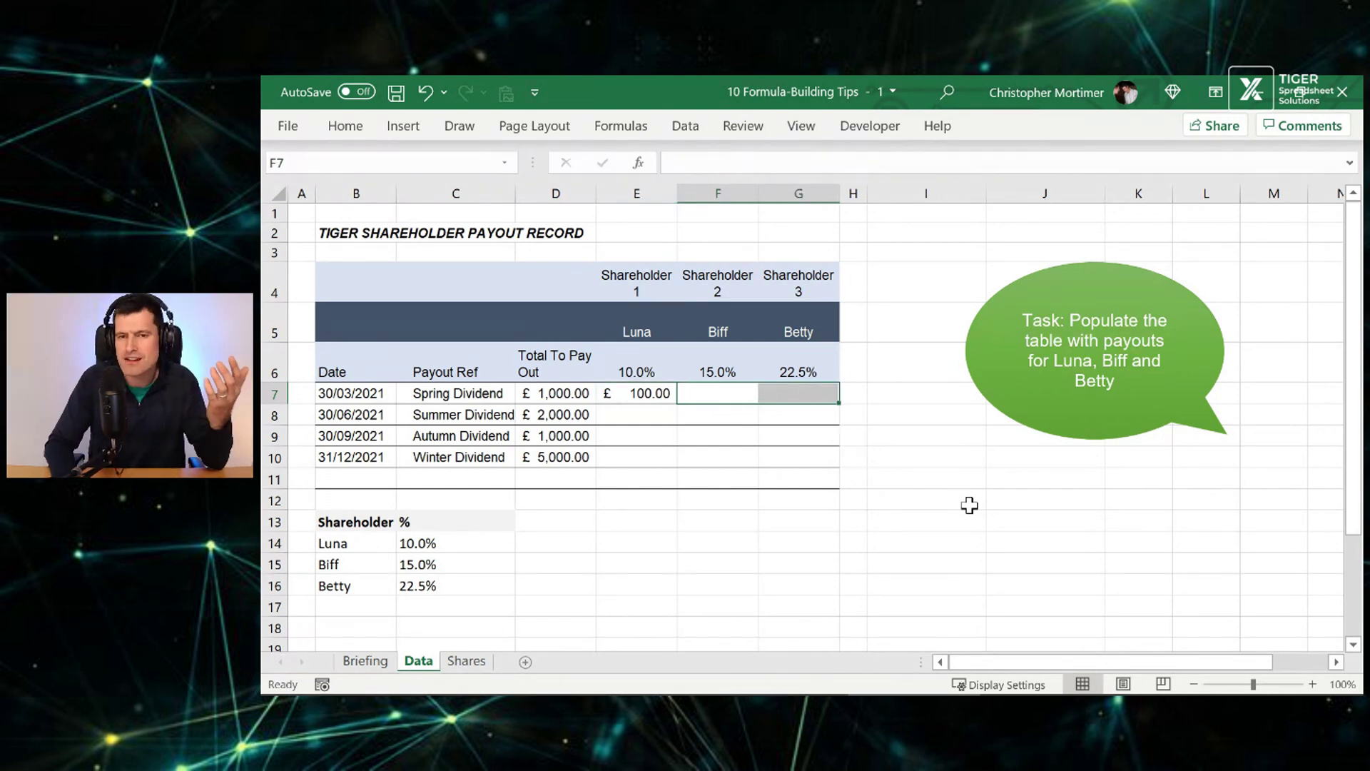
key("shift+Left")
key("Left")
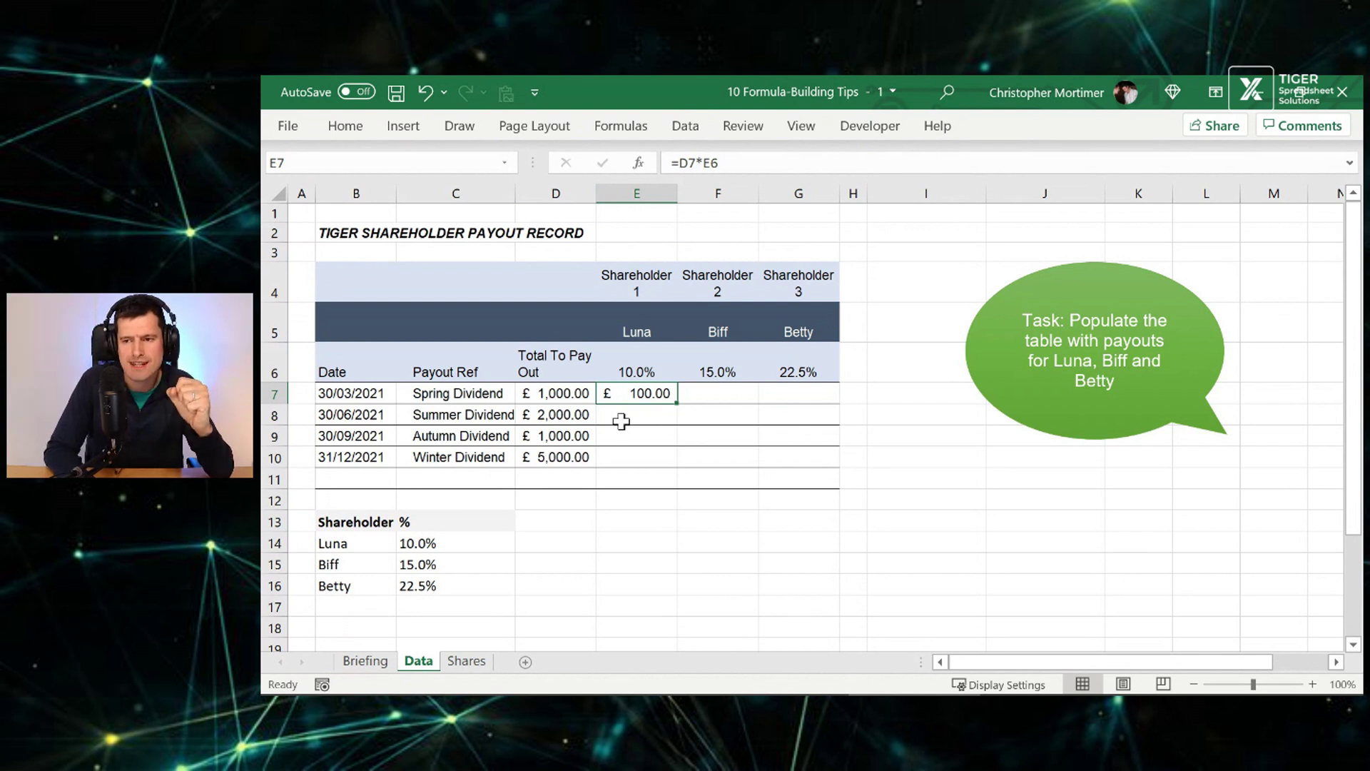
Change E7 to =$D$7*E6 and fill it right across F7:G7.
left_click(686, 164)
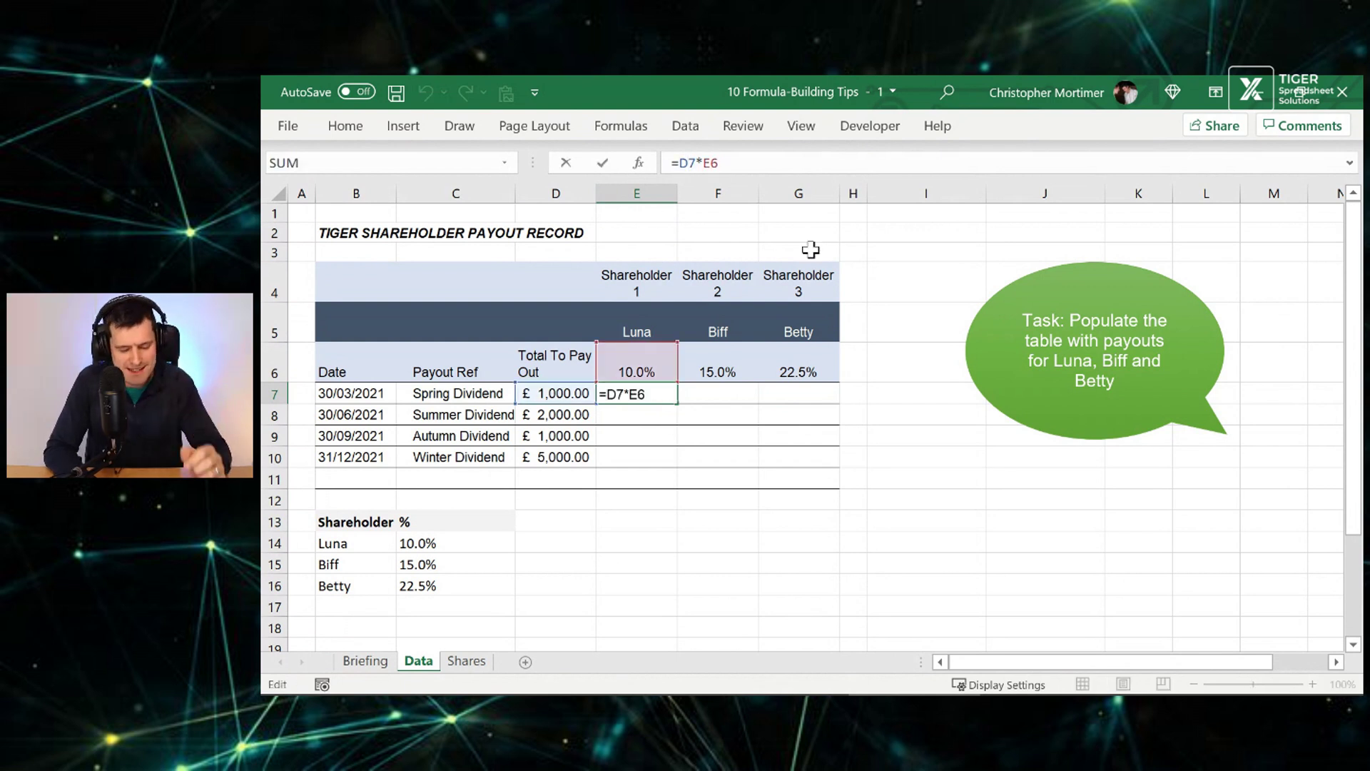
key("F4")
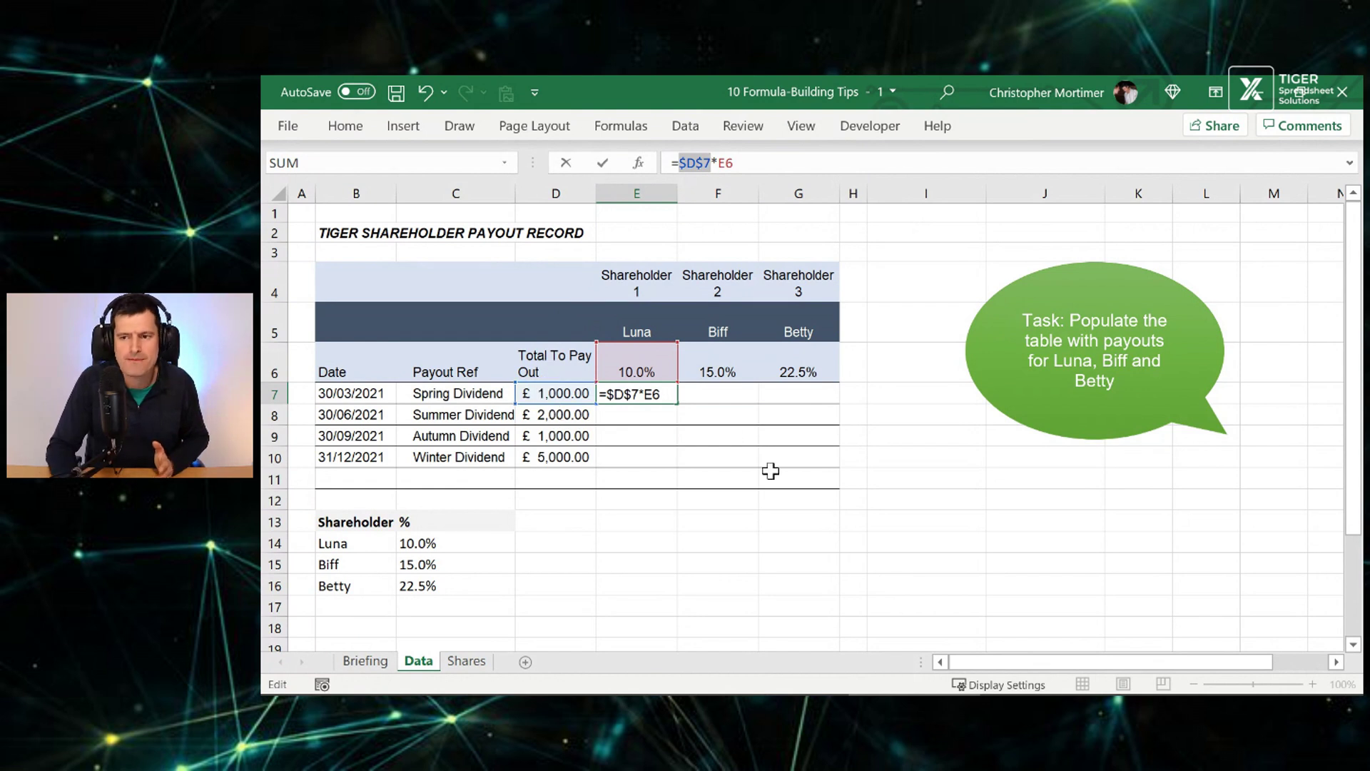
key("Return")
key("Up")
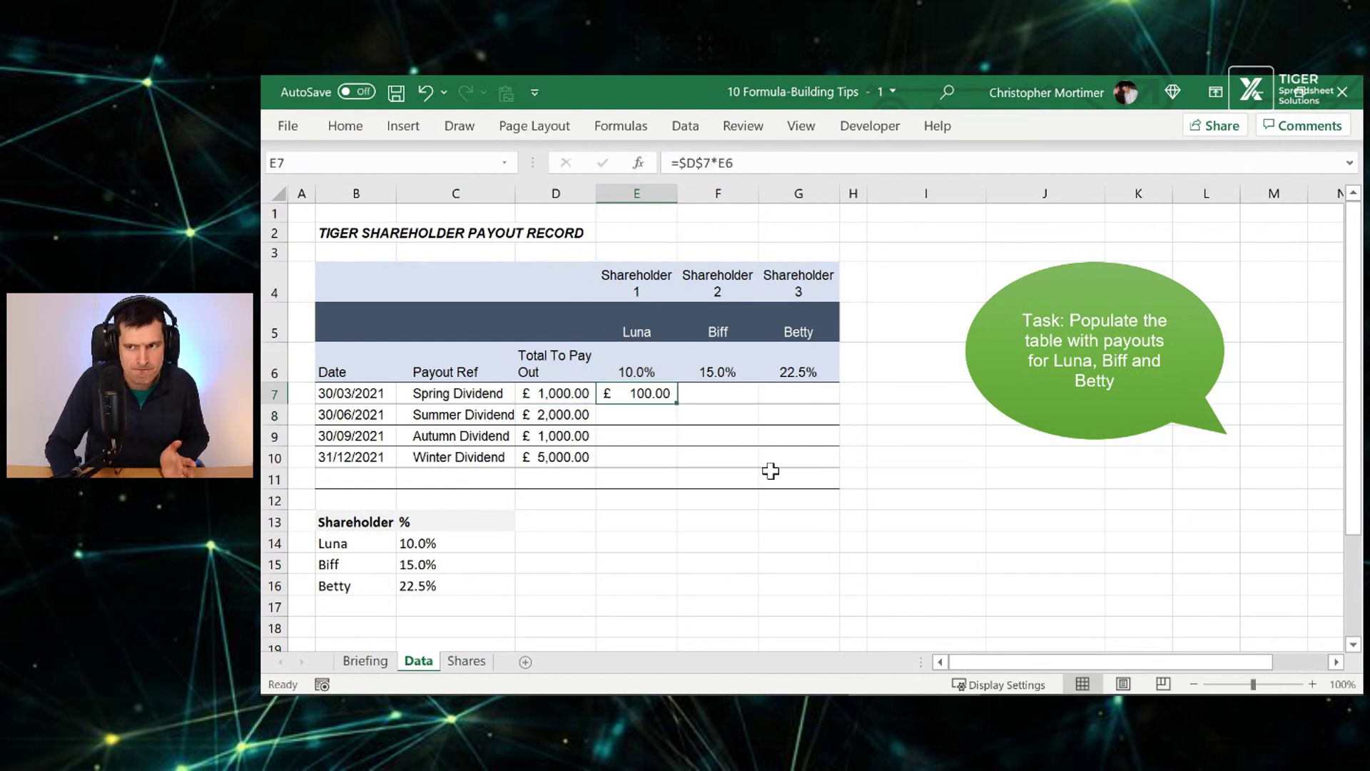
key("shift+Right")
key("shift+Right")
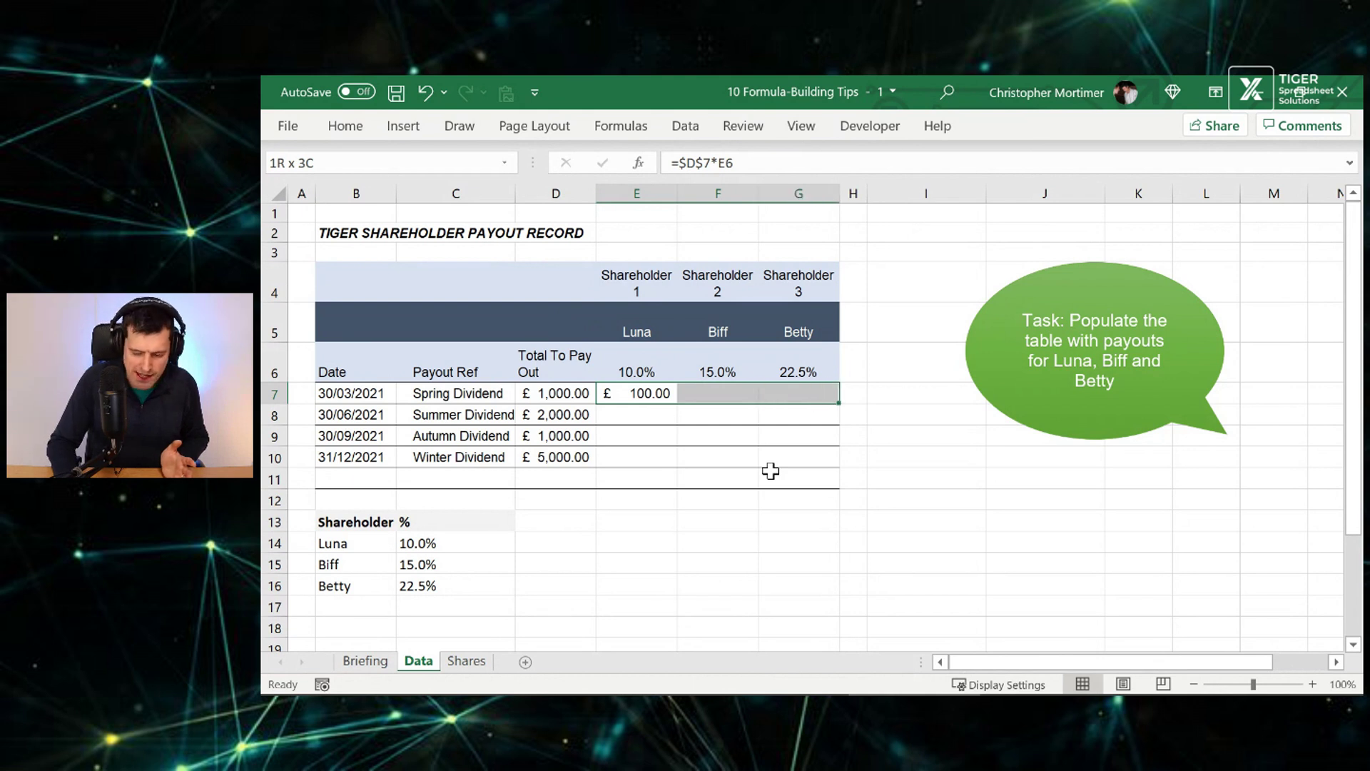
key("ctrl+r")
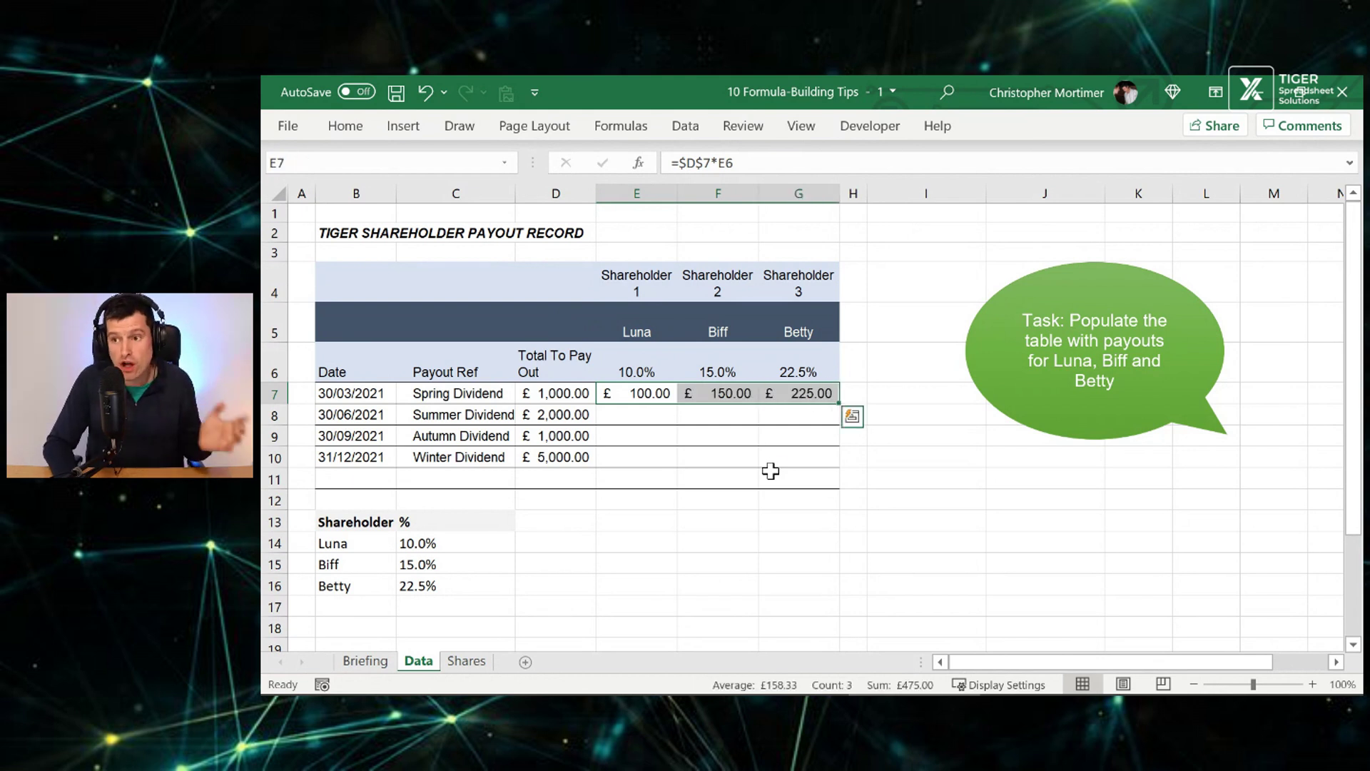
Inspect the E7, F7 and G7 formulas to compare their copied references.
key("Right")
key("Right")
key("F2")
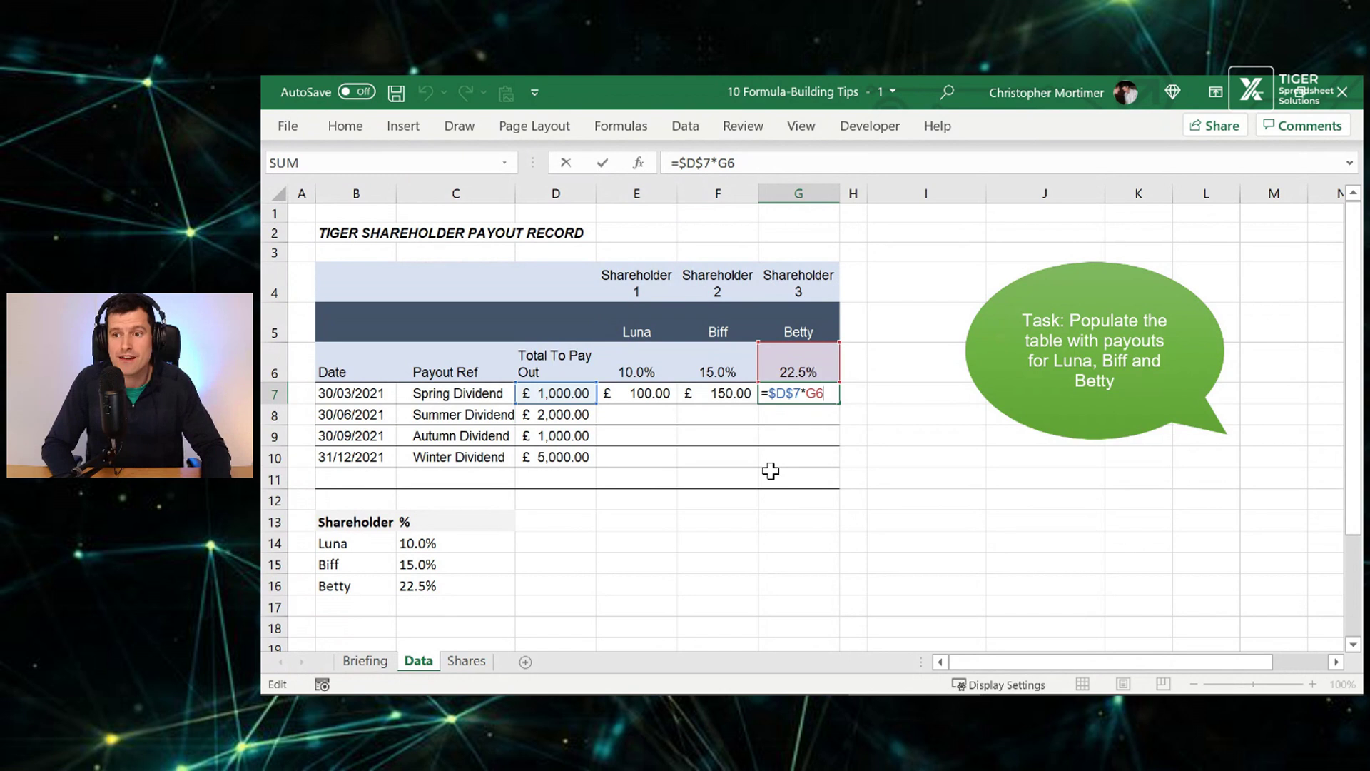
key("Escape")
key("Left")
key("F2")
key("Escape")
key("Left")
key("F2")
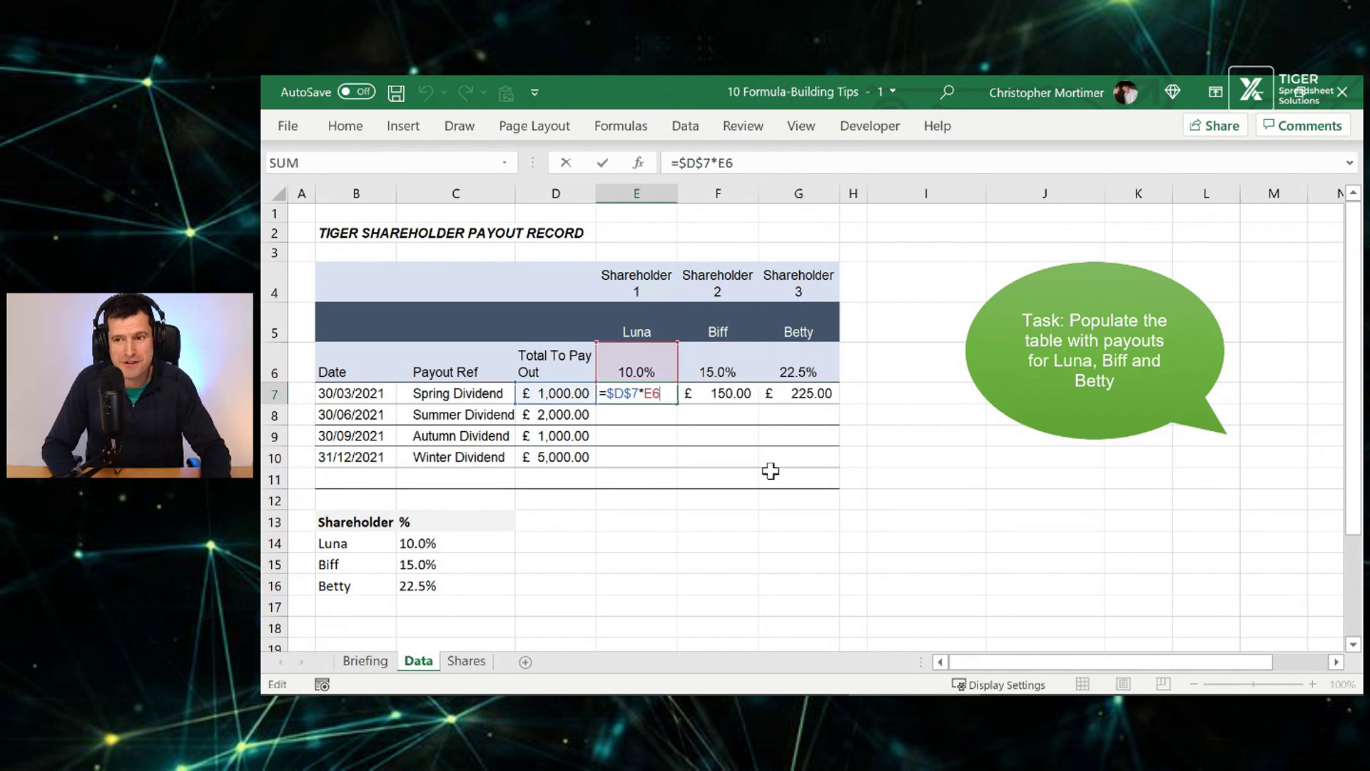
key("Escape")
key("Left")
key("Right")
key("F2")
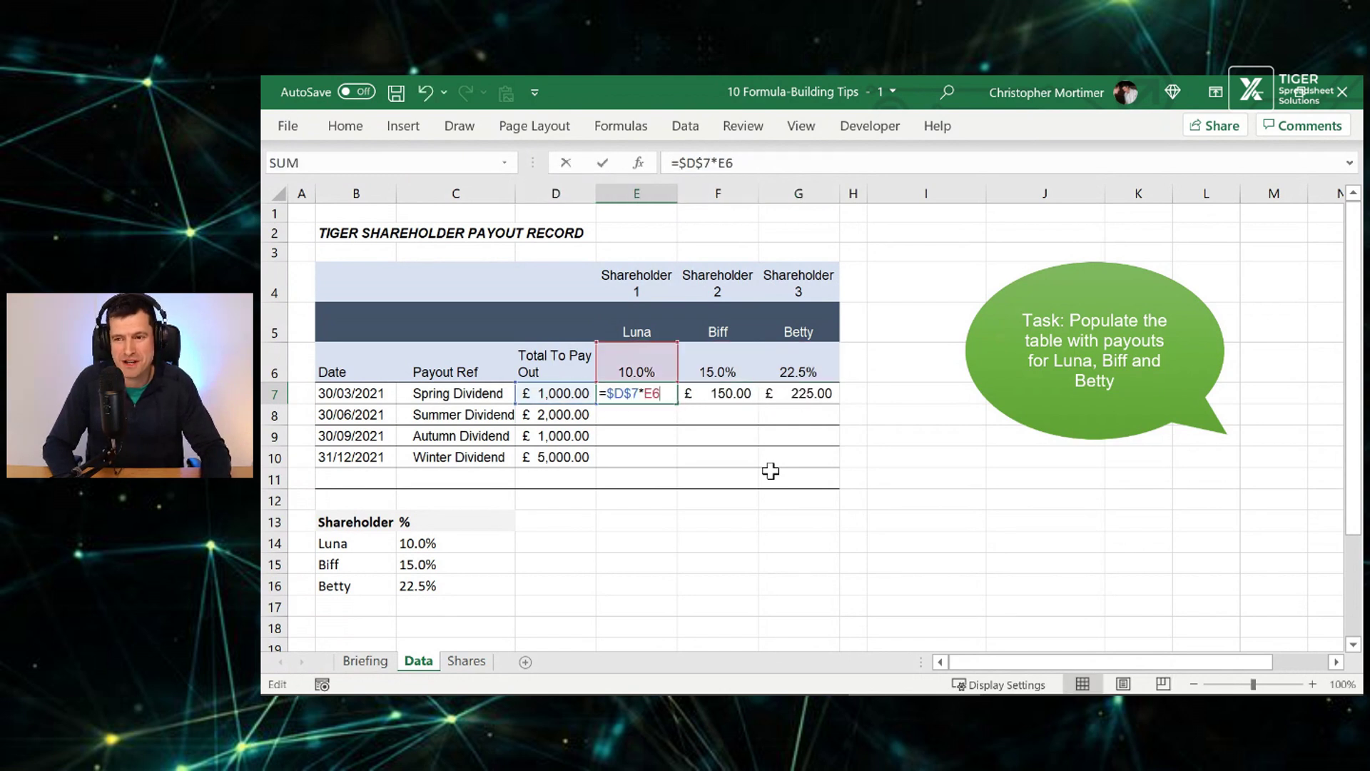
key("Escape")
key("Right")
key("F2")
key("Escape")
key("Right")
key("F2")
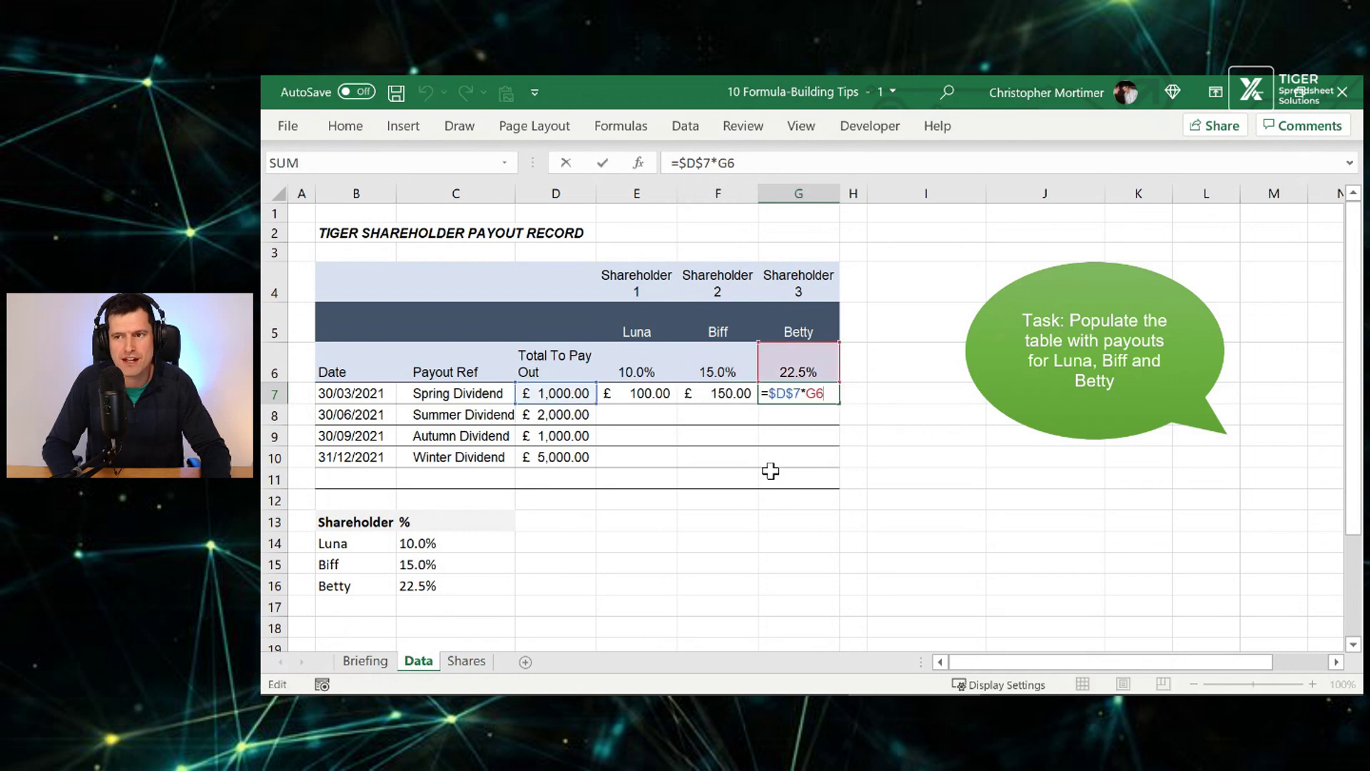
key("Escape")
key("Left")
key("Left")
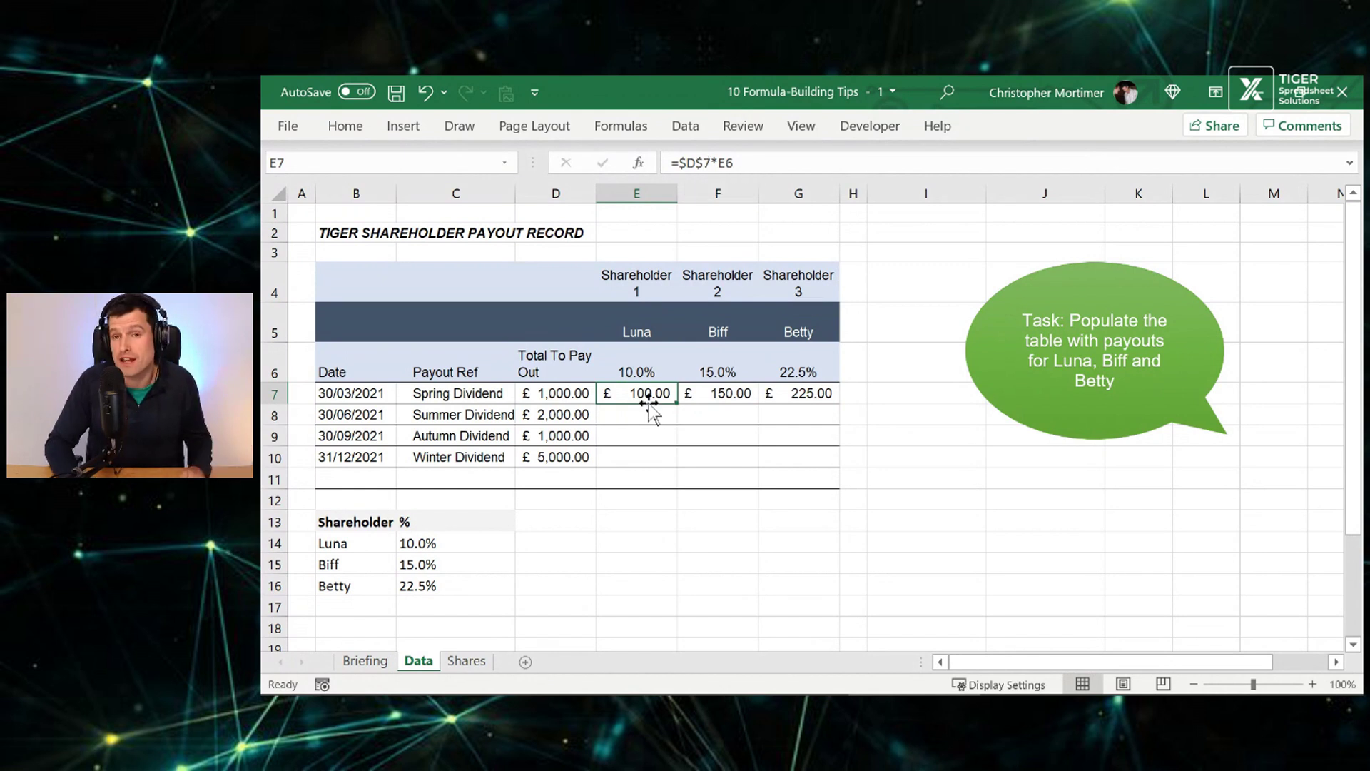
Fill row 7's payout formulas down through E7:G10.
key("shift+Right")
key("shift+Right")
key("shift+Down")
key("shift+Down")
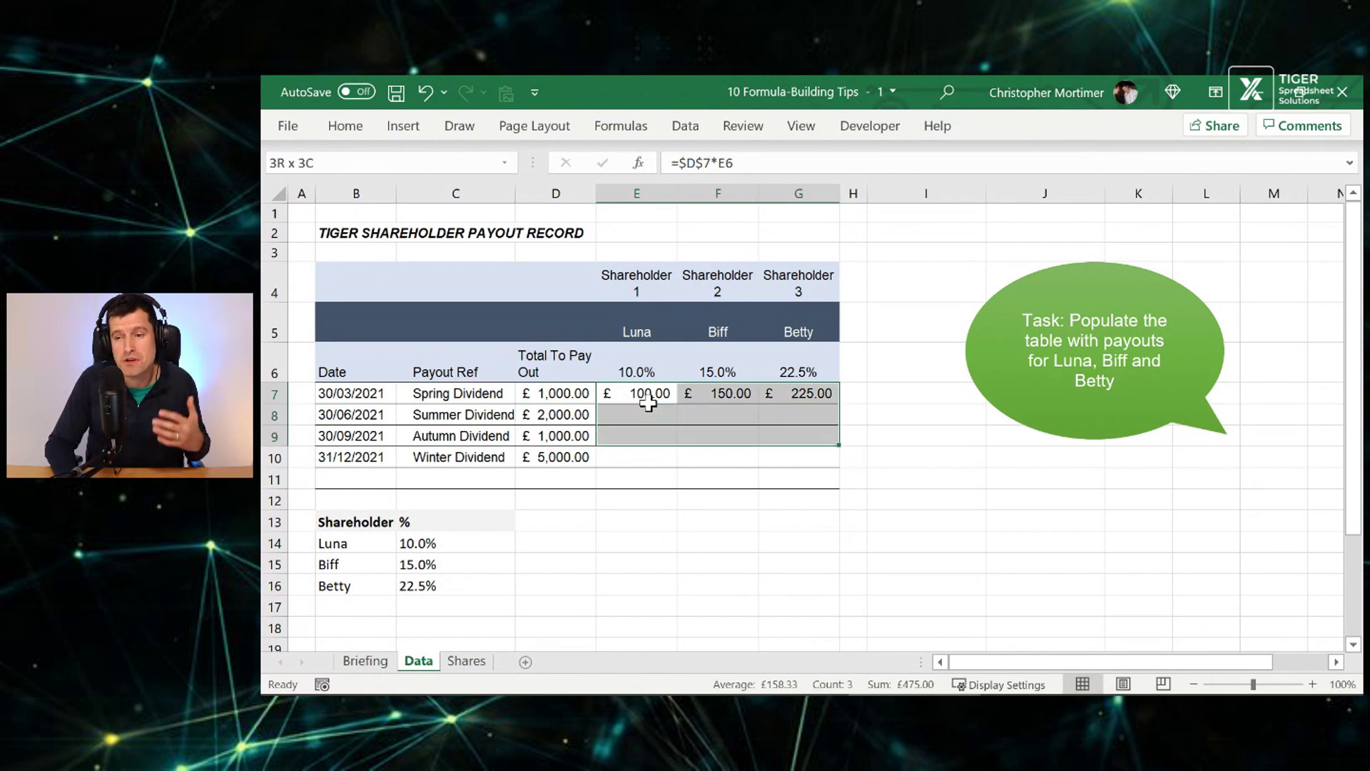
key("shift+Down")
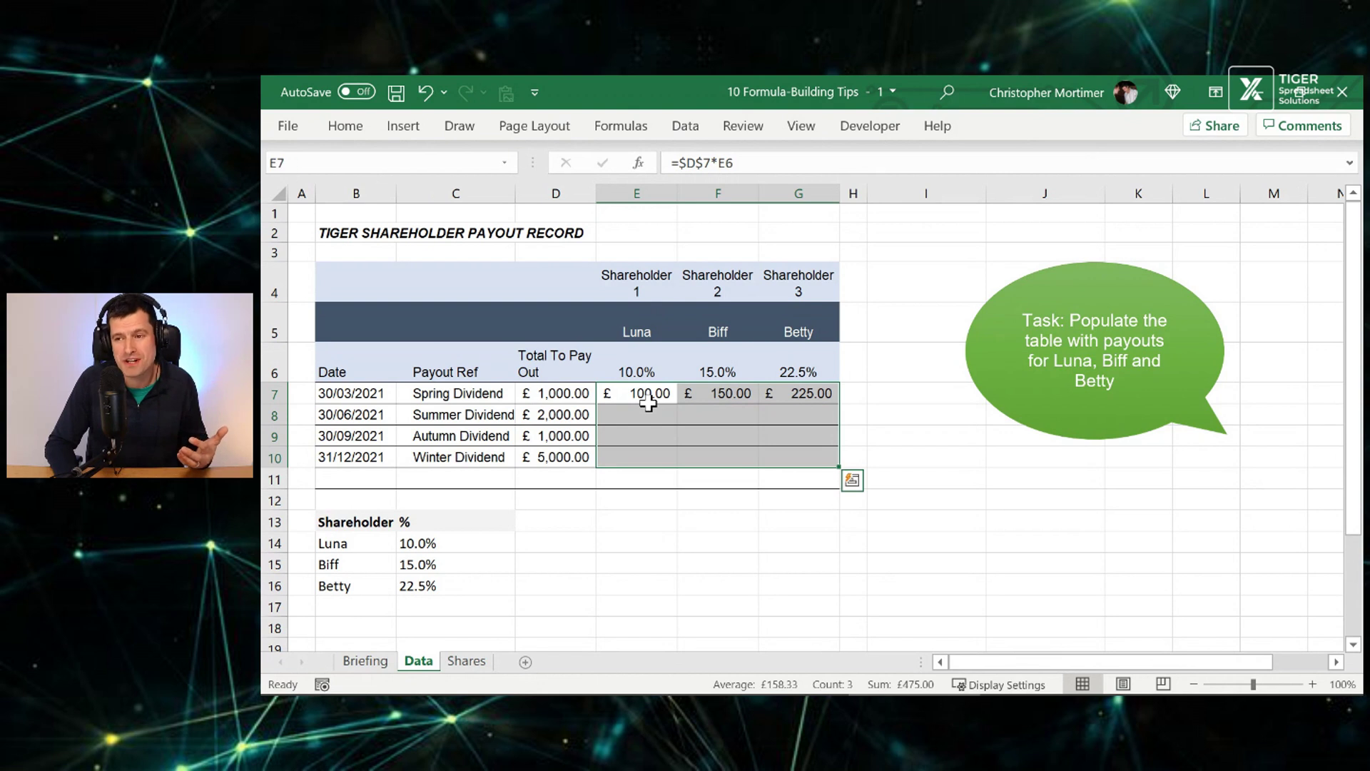
key("ctrl+d")
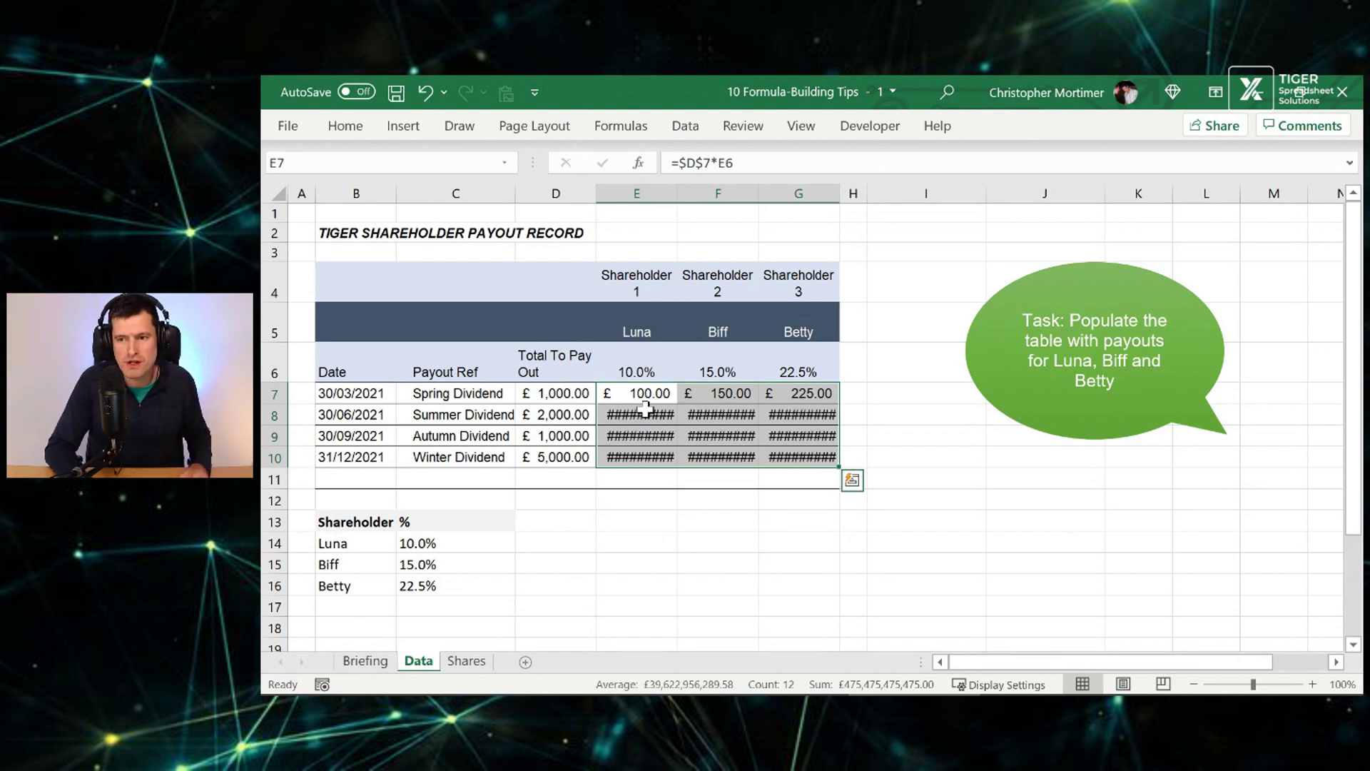
Inspect the filled formulas in rows 8–10, then select the broken range E8:G10.
left_click(643, 414)
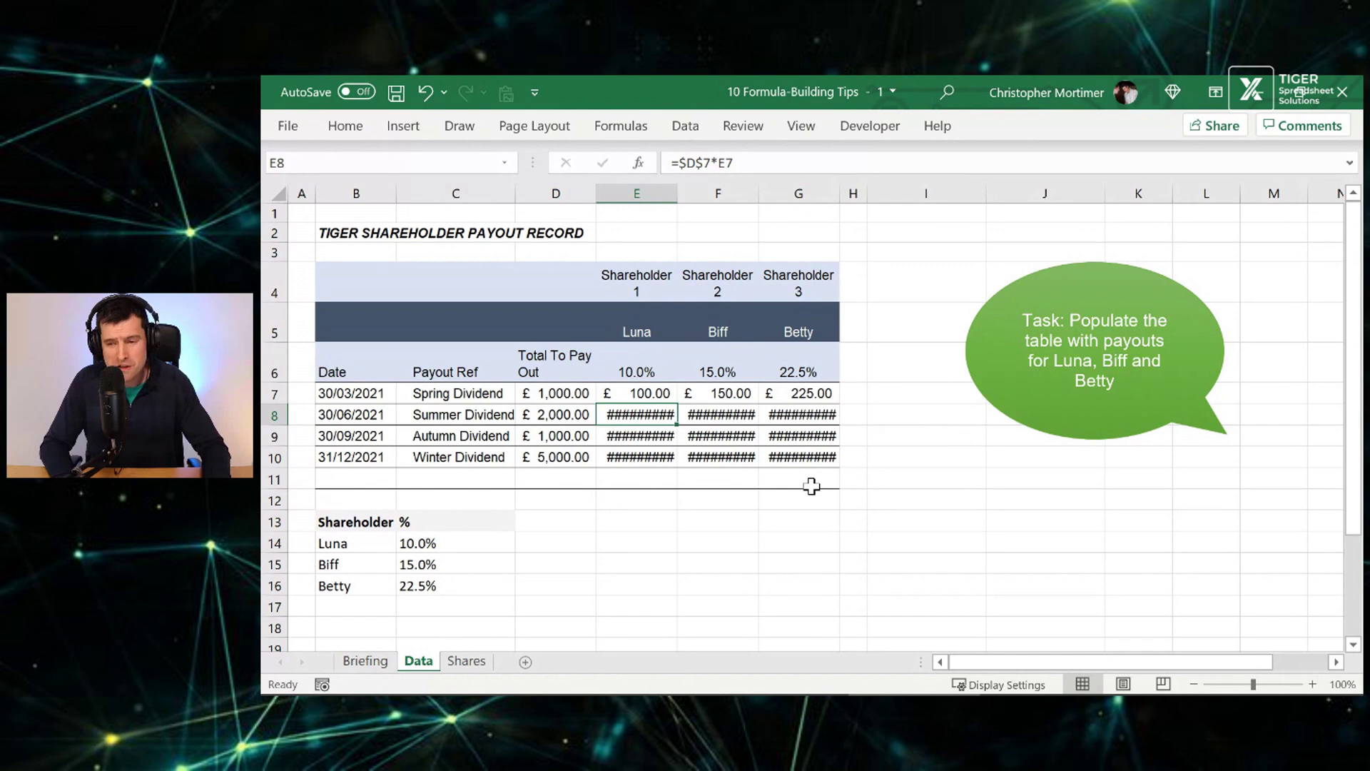
key("F2")
key("Escape")
key("Right")
key("F2")
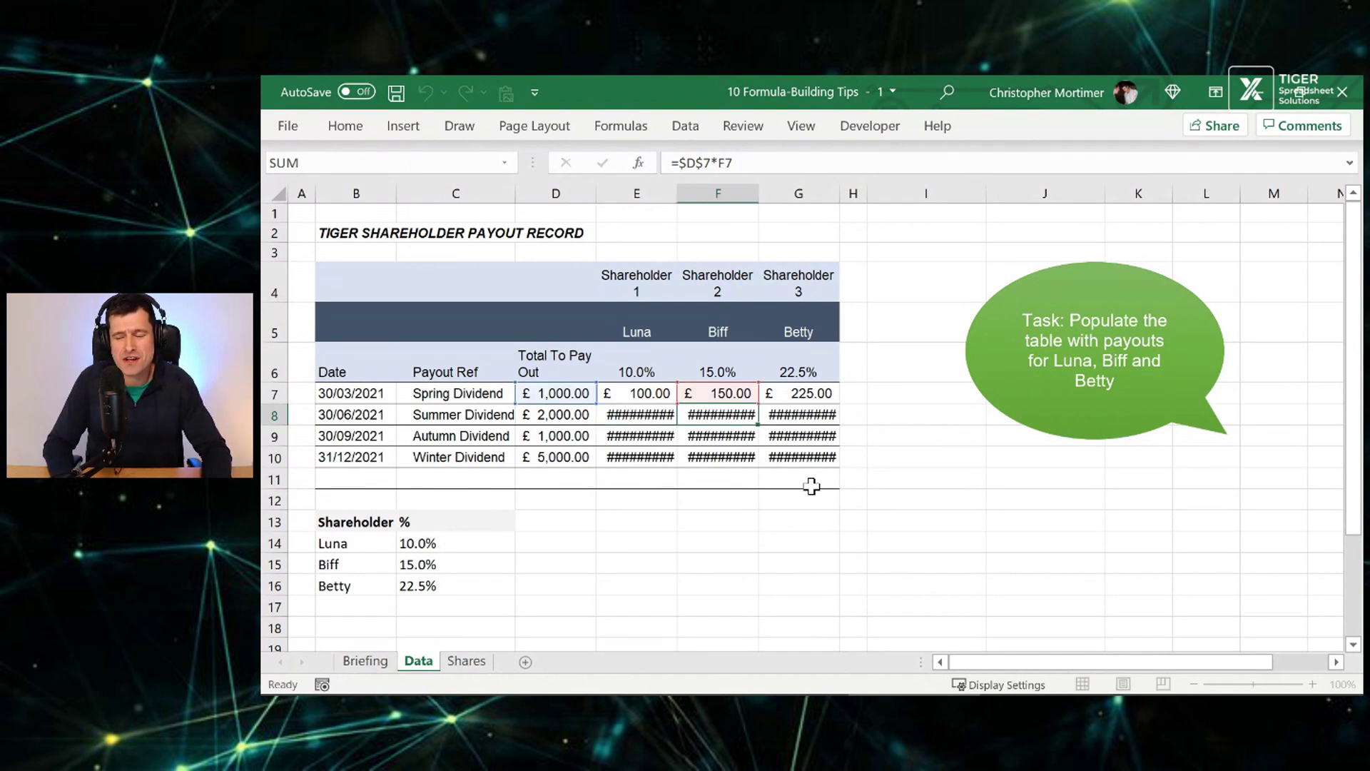
key("Escape")
key("Down")
key("F2")
key("Escape")
key("Right")
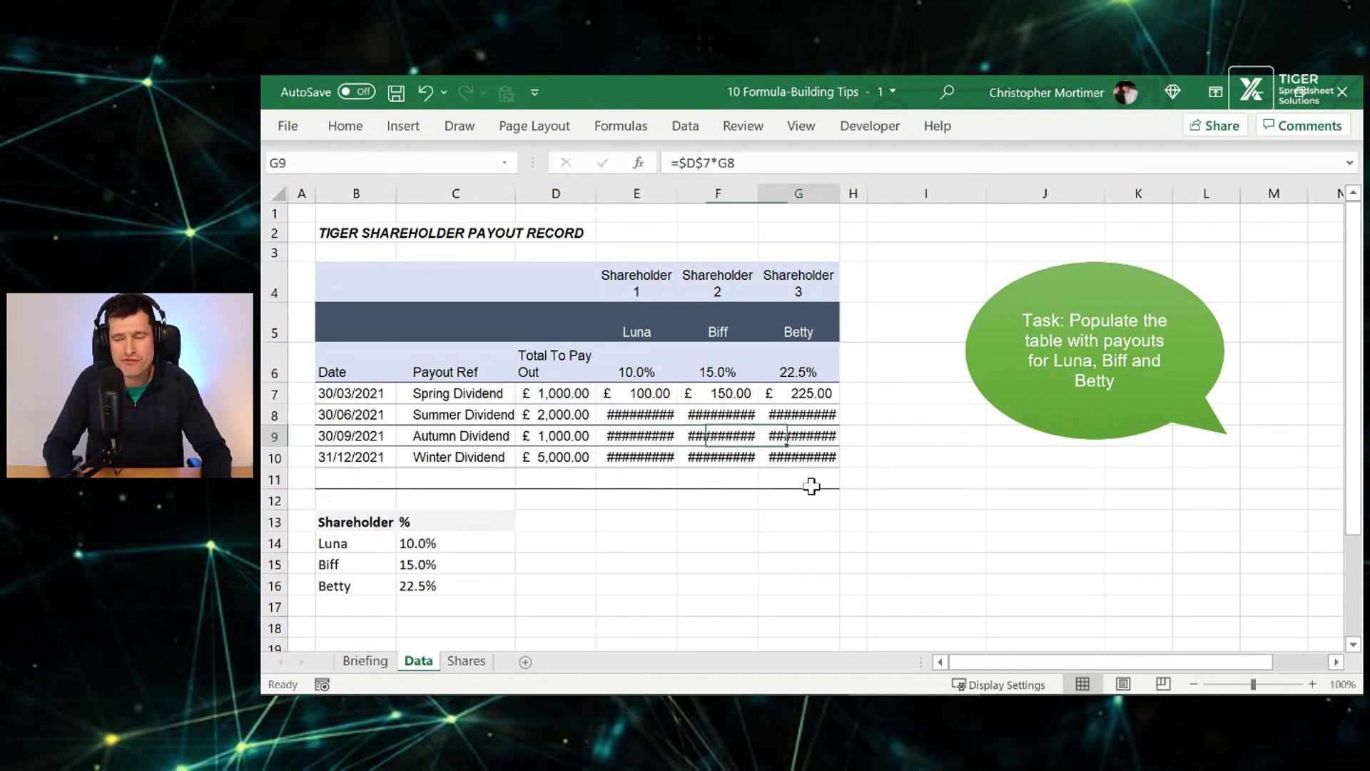
key("F2")
key("Escape")
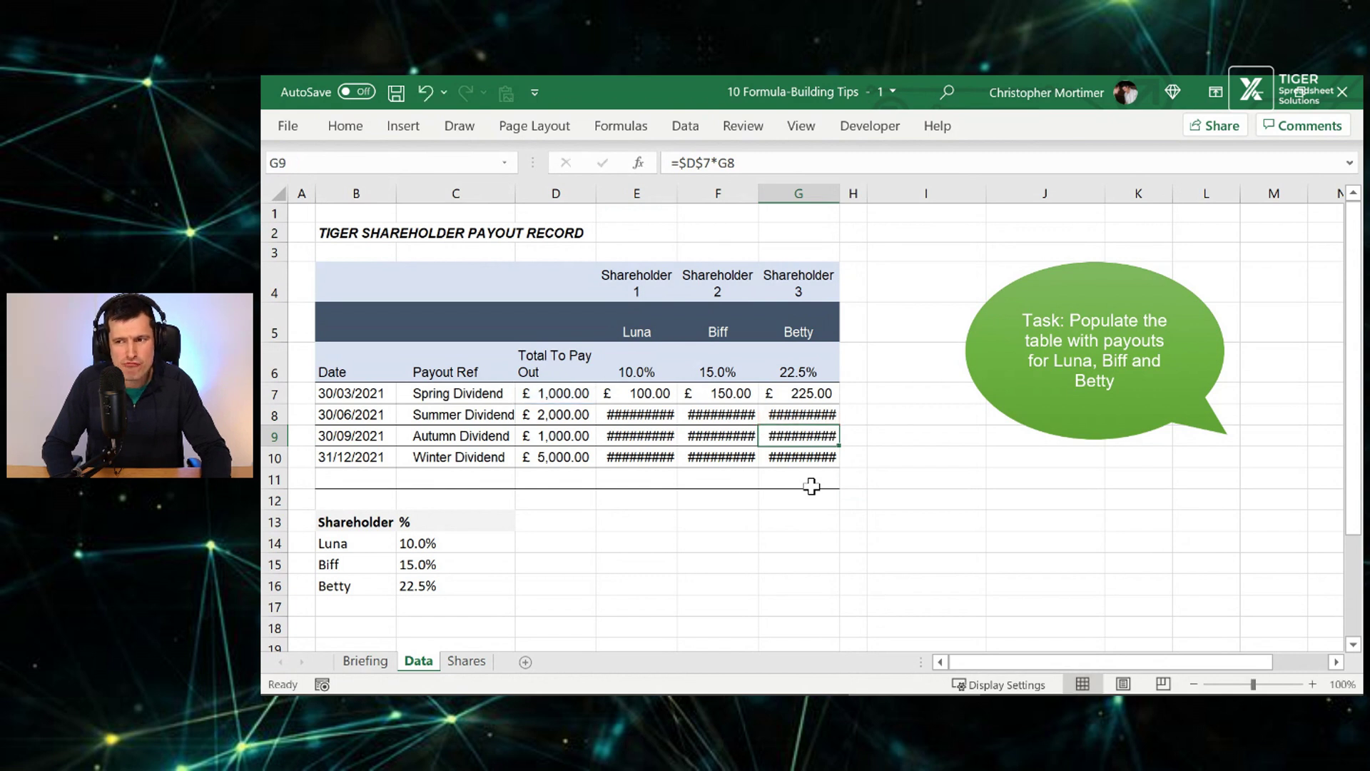
key("Left")
key("F2")
key("Escape")
key("Down")
key("F2")
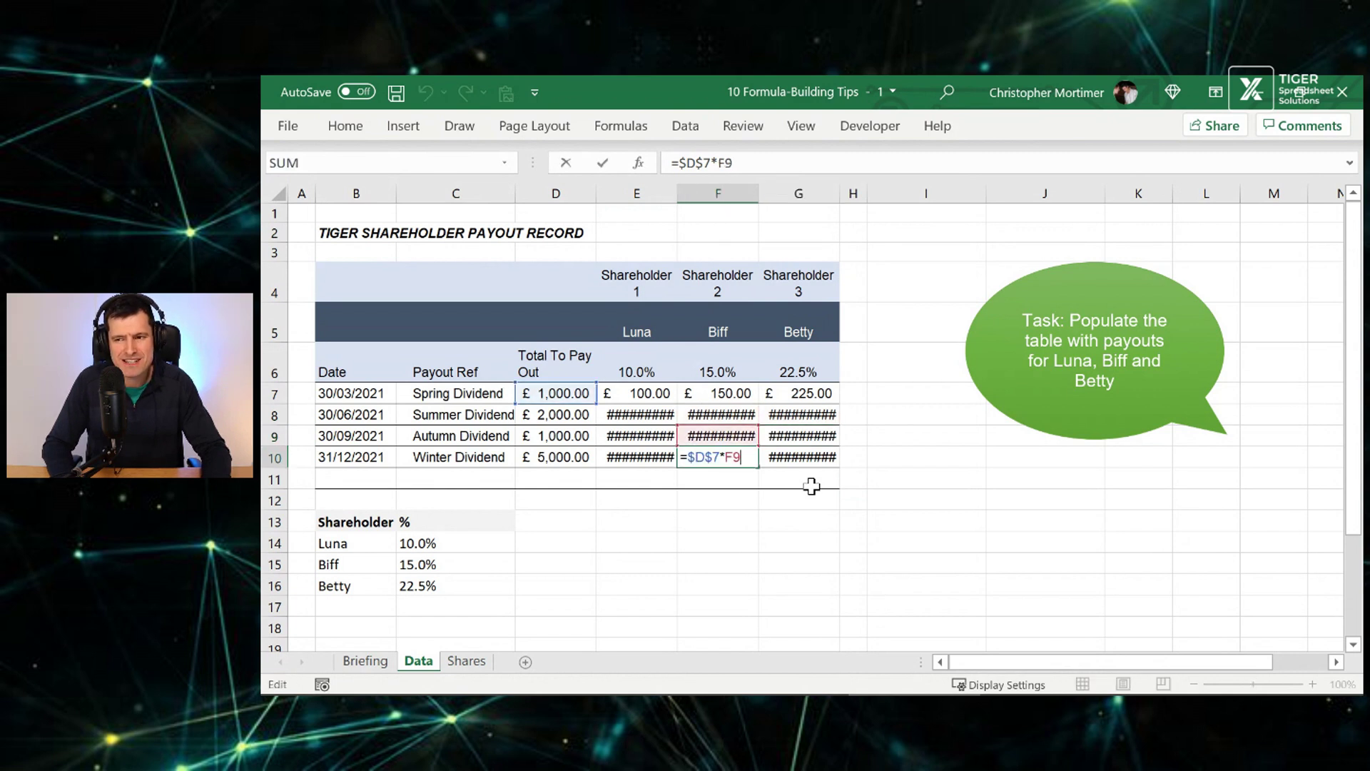
key("Escape")
key("Up")
key("Up")
key("Left")
key("shift+Right")
key("shift+Right")
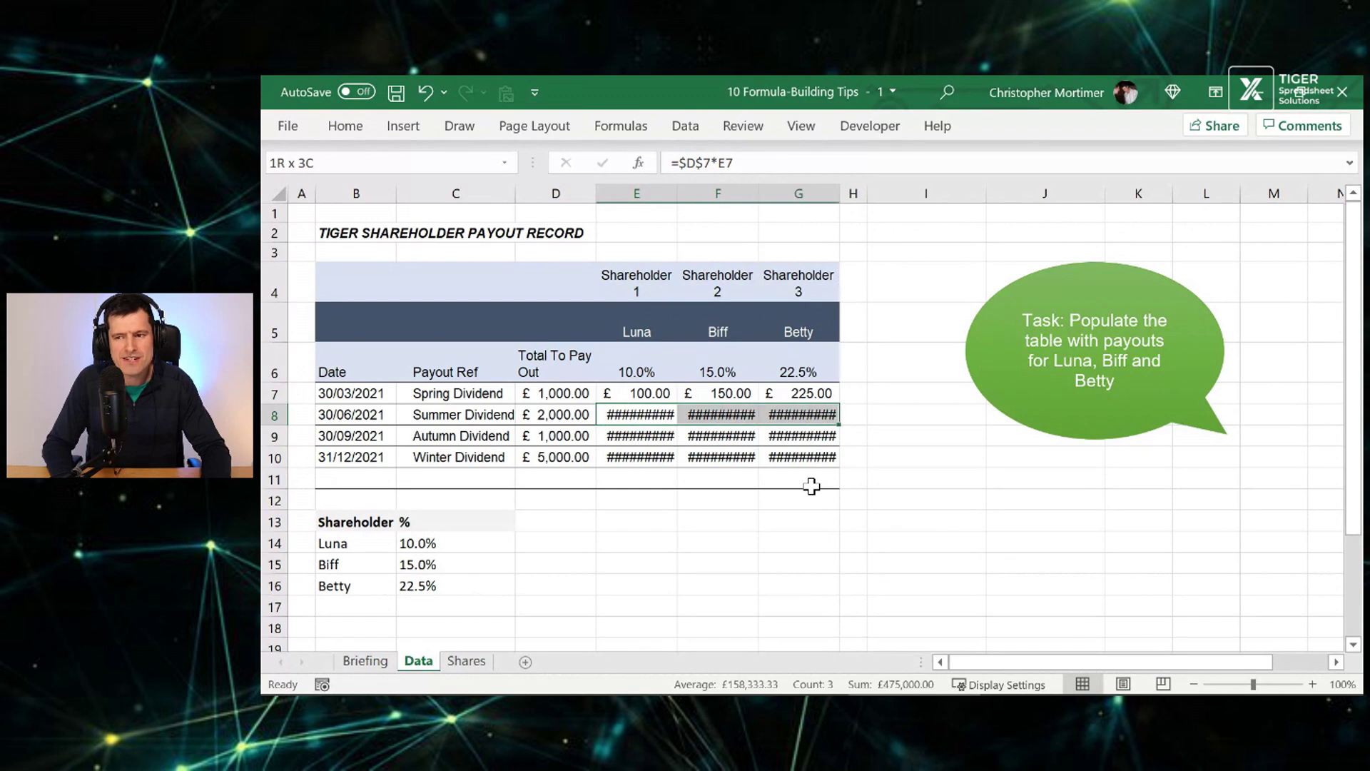
key("shift+Down")
key("shift+Down")
Clear the row 8–10 payouts and inspect Biff's spring payout formula in F7.
key("Delete")
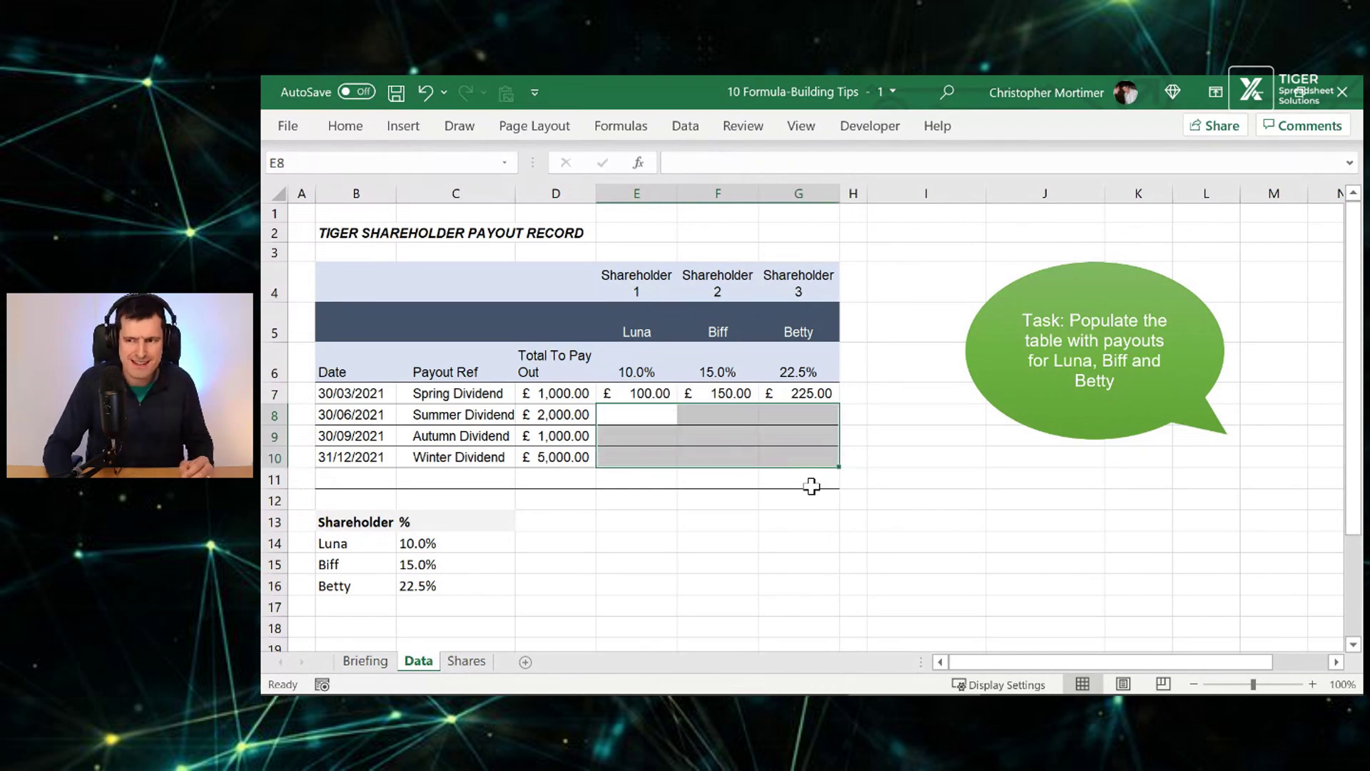
key("Up")
key("Down")
key("Up")
key("Right")
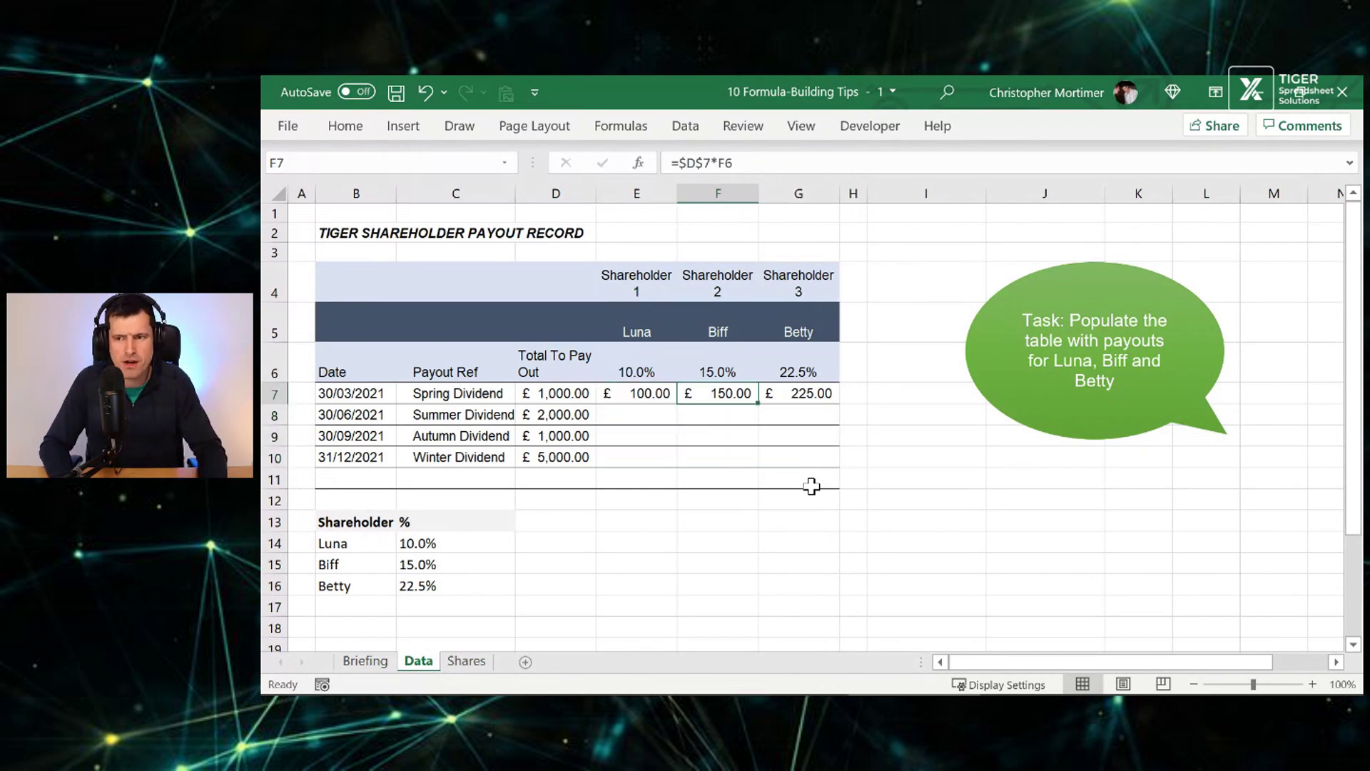
key("F2")
key("Escape")
key("Left")
Clear Biff's and Betty's Spring Dividend payouts in F7:G7.
key("Right")
key("shift+Right")
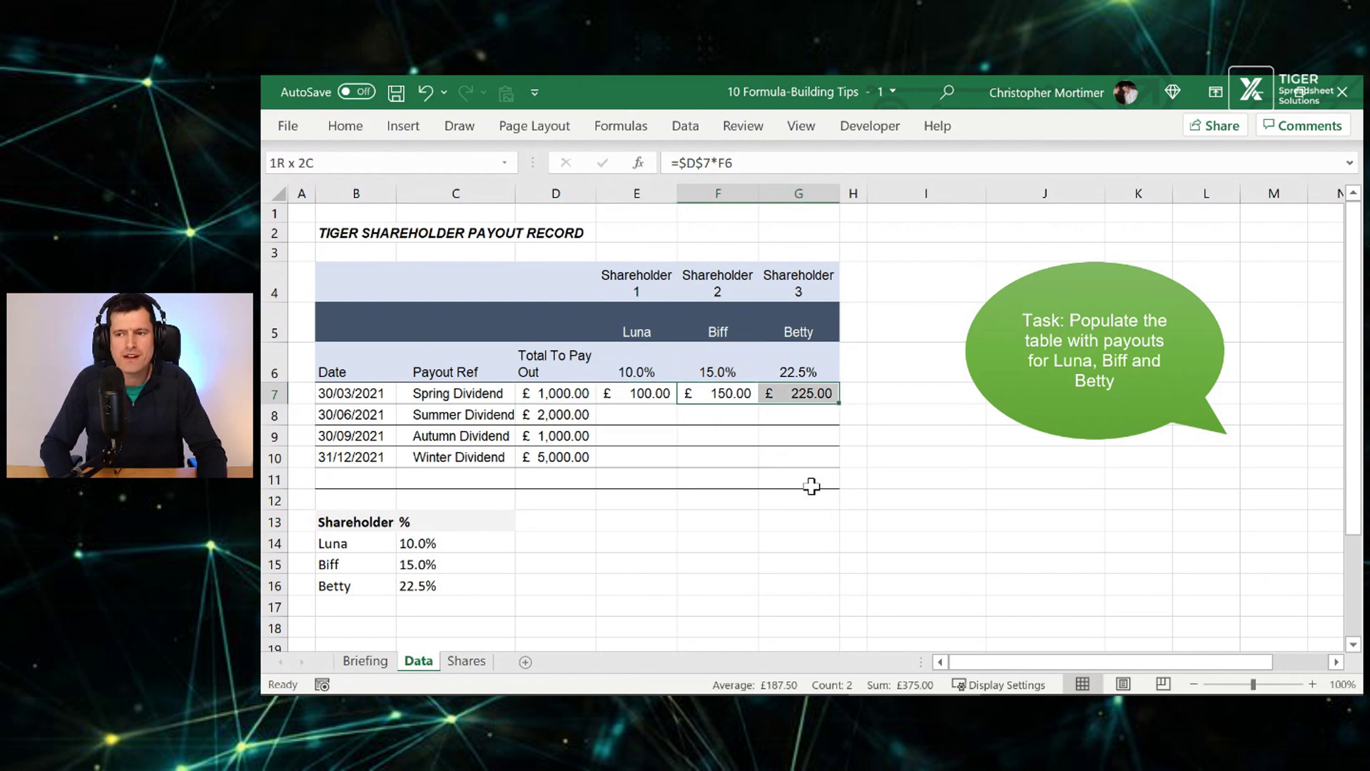
key("Delete")
key("Left")
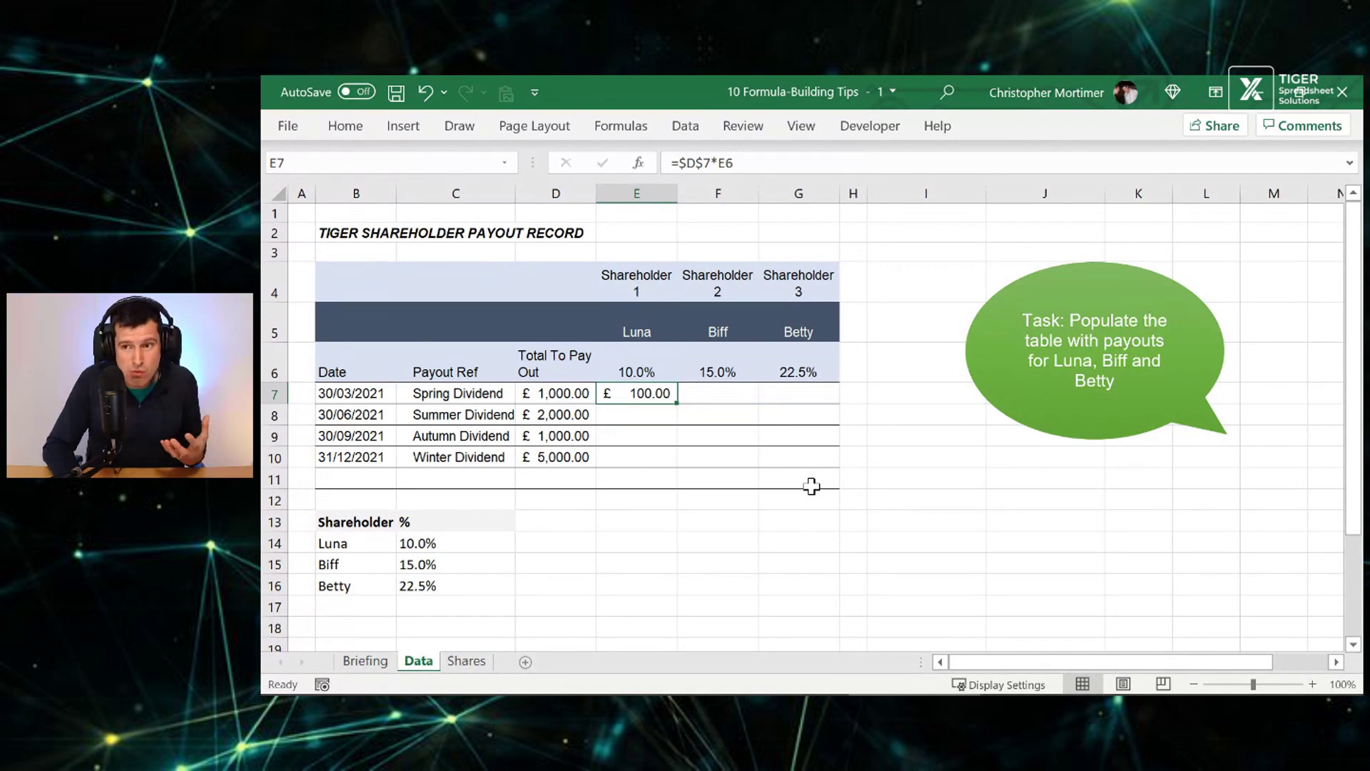
Select column D and review Luna's E6 VLOOKUP and E7 payout.
left_click(557, 191)
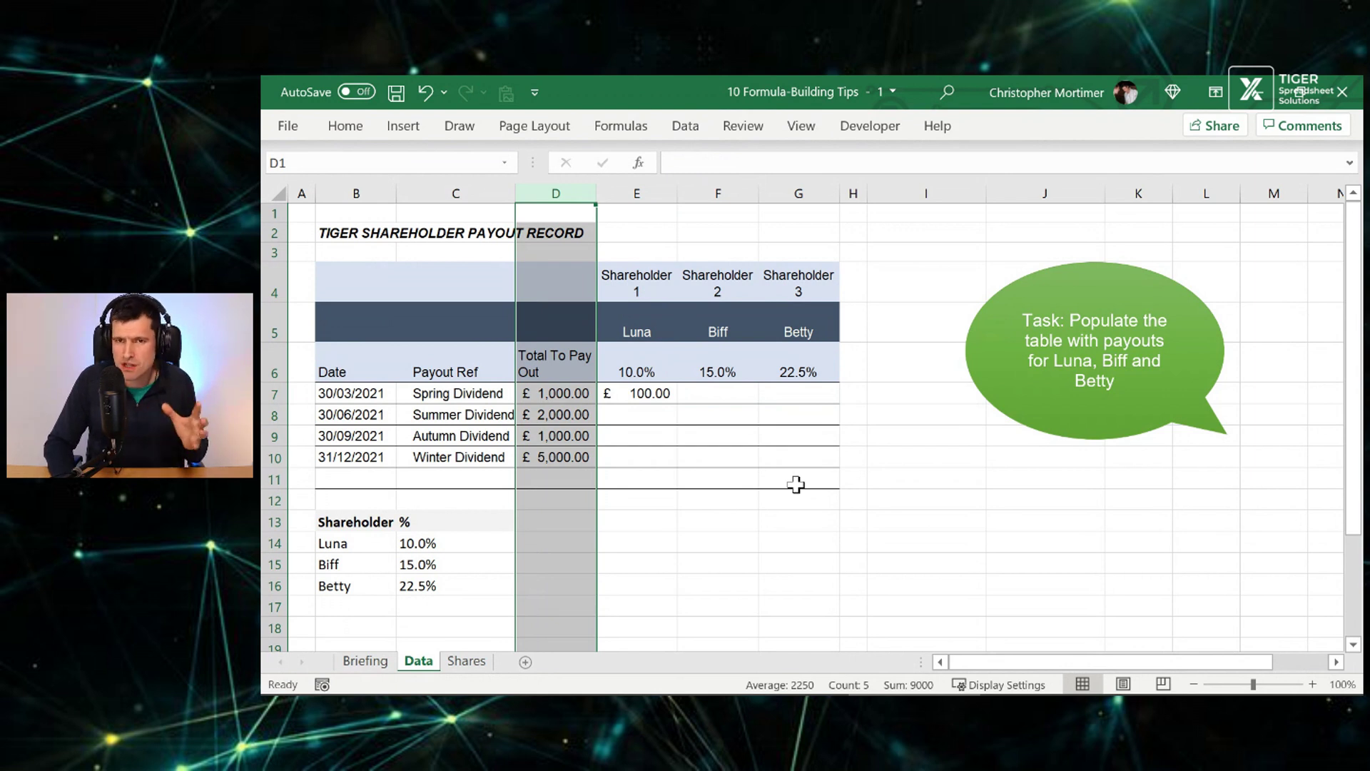
key("Right")
key("Down")
key("Down")
key("Down")
key("Down")
key("Down")
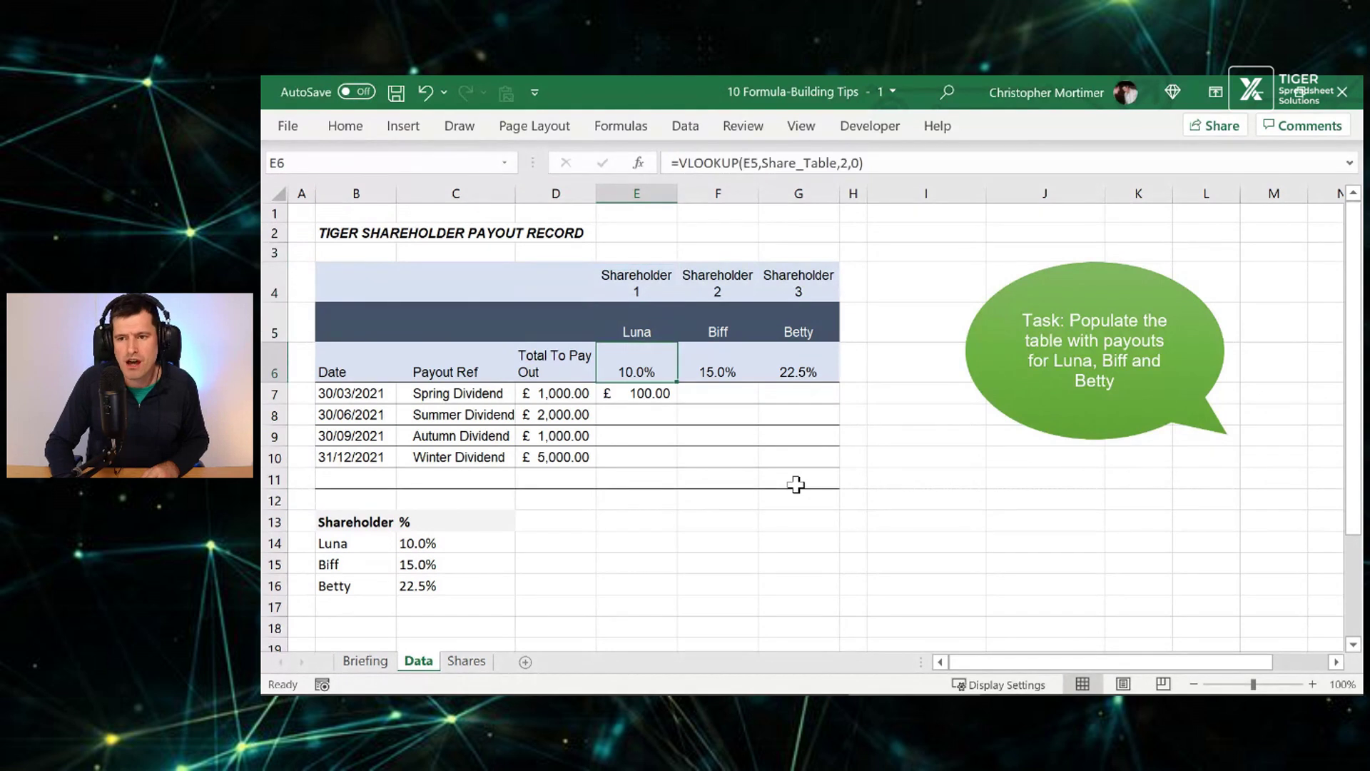
key("Down")
key("Up")
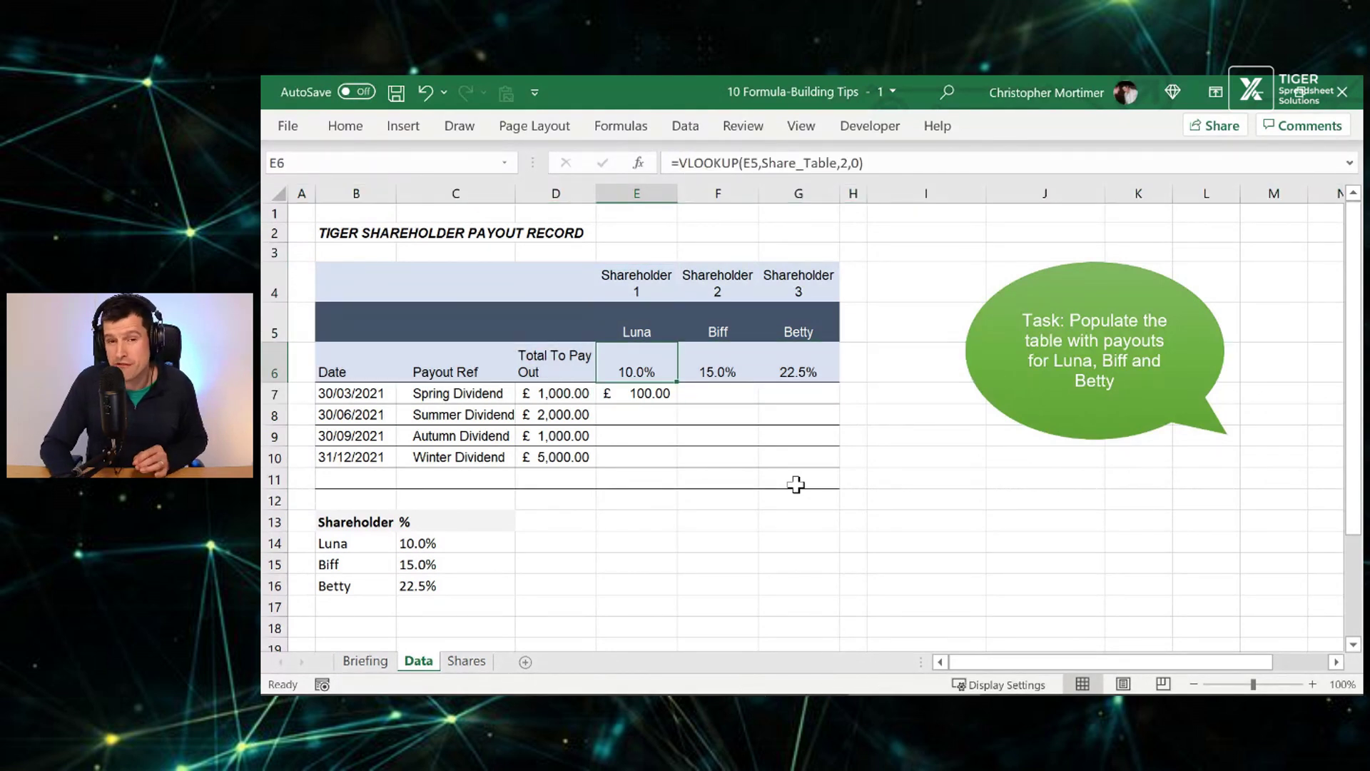
key("Down")
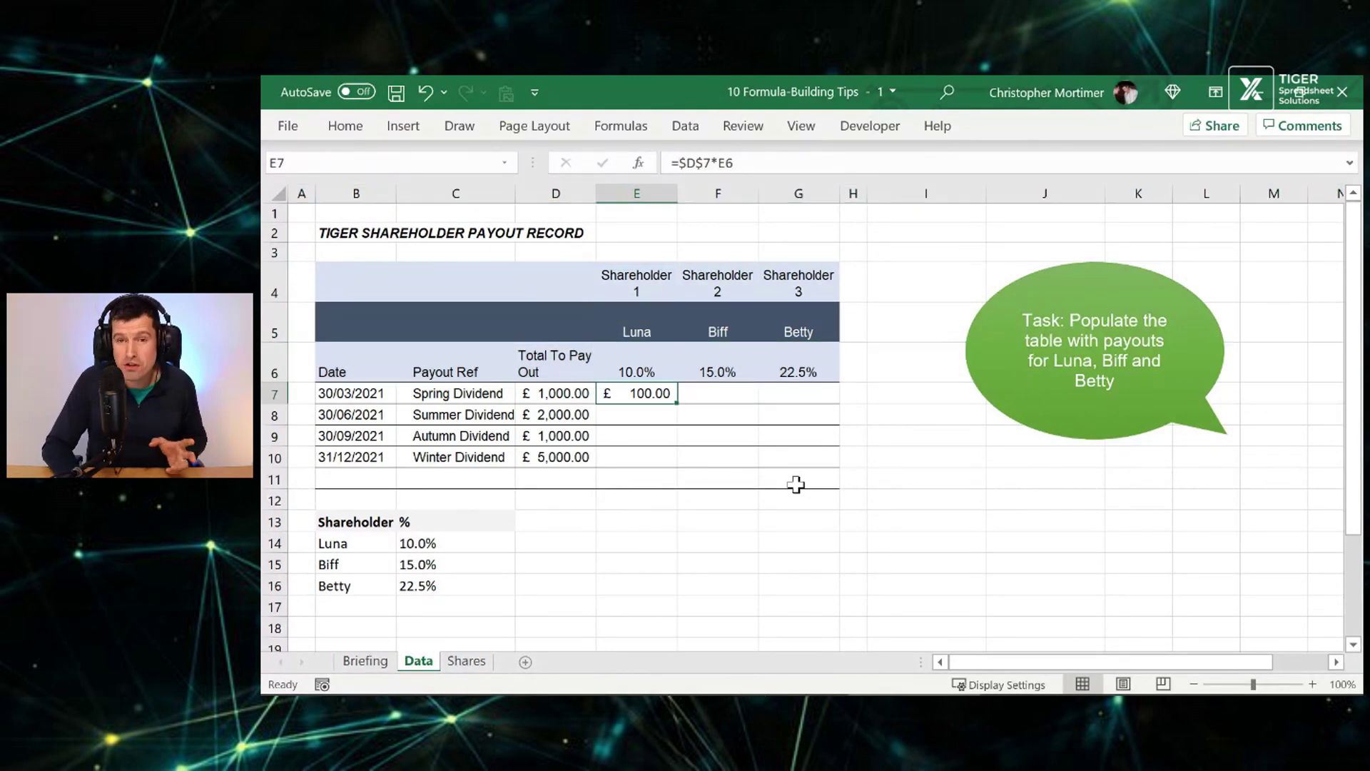
Rewrite E7's formula with mixed references as =$D7*E$6, using F4 on each reference.
left_click(695, 164)
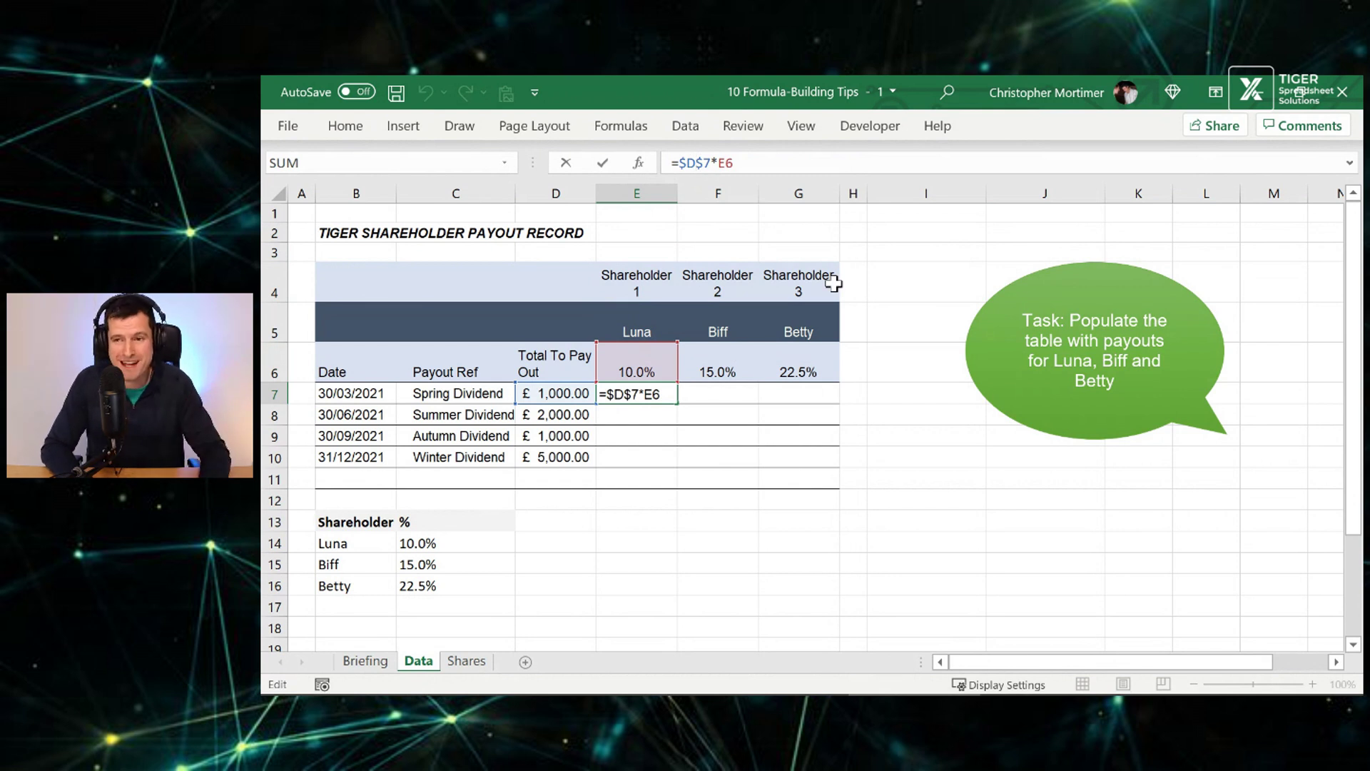
key("F4")
key("F4")
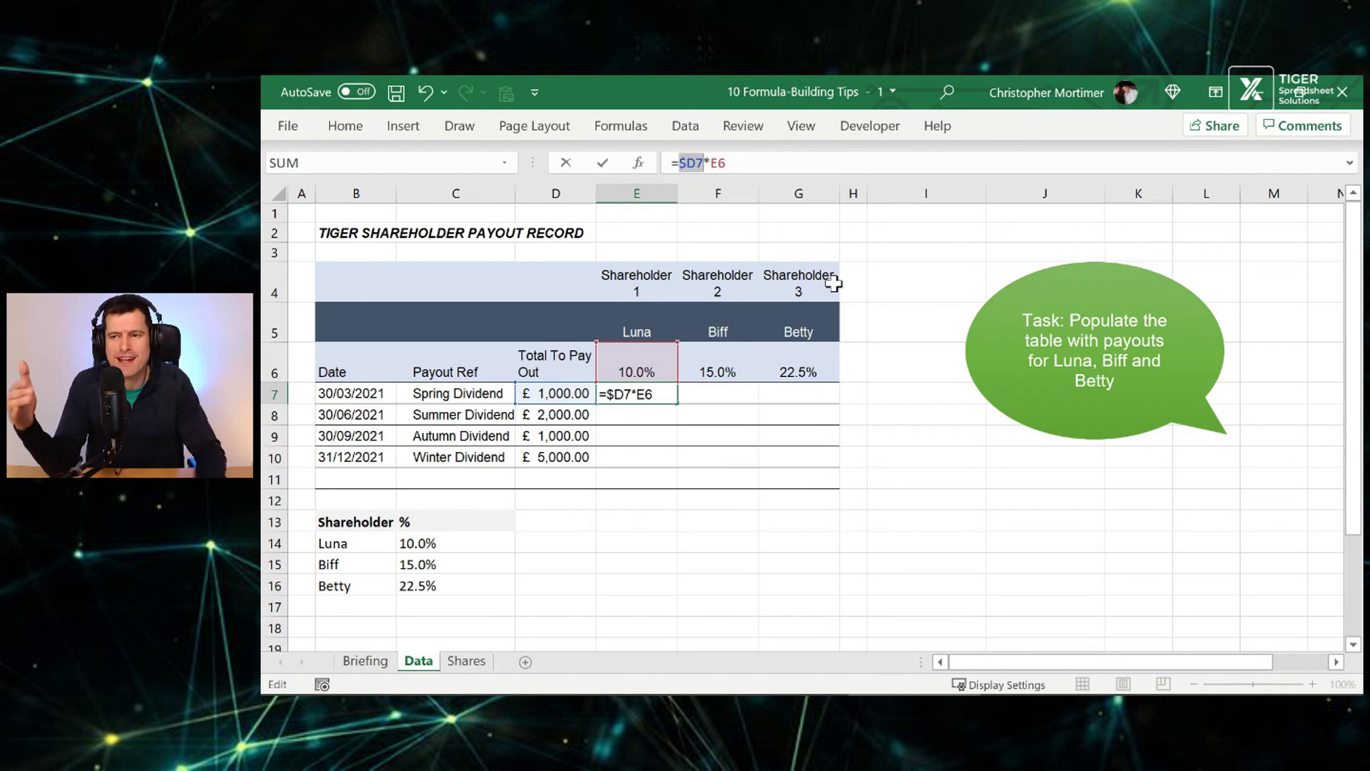
key("F4")
key("F4")
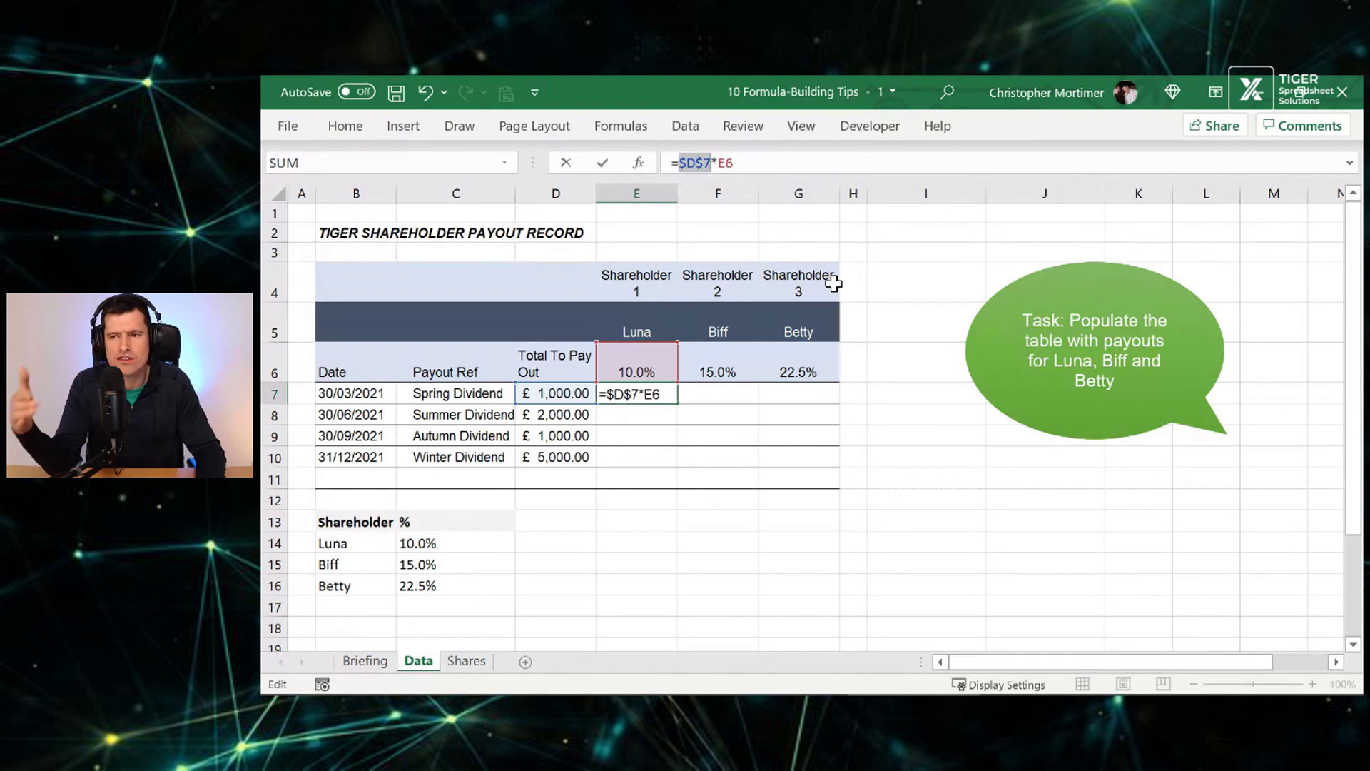
key("F4")
key("F4")
key("F4")
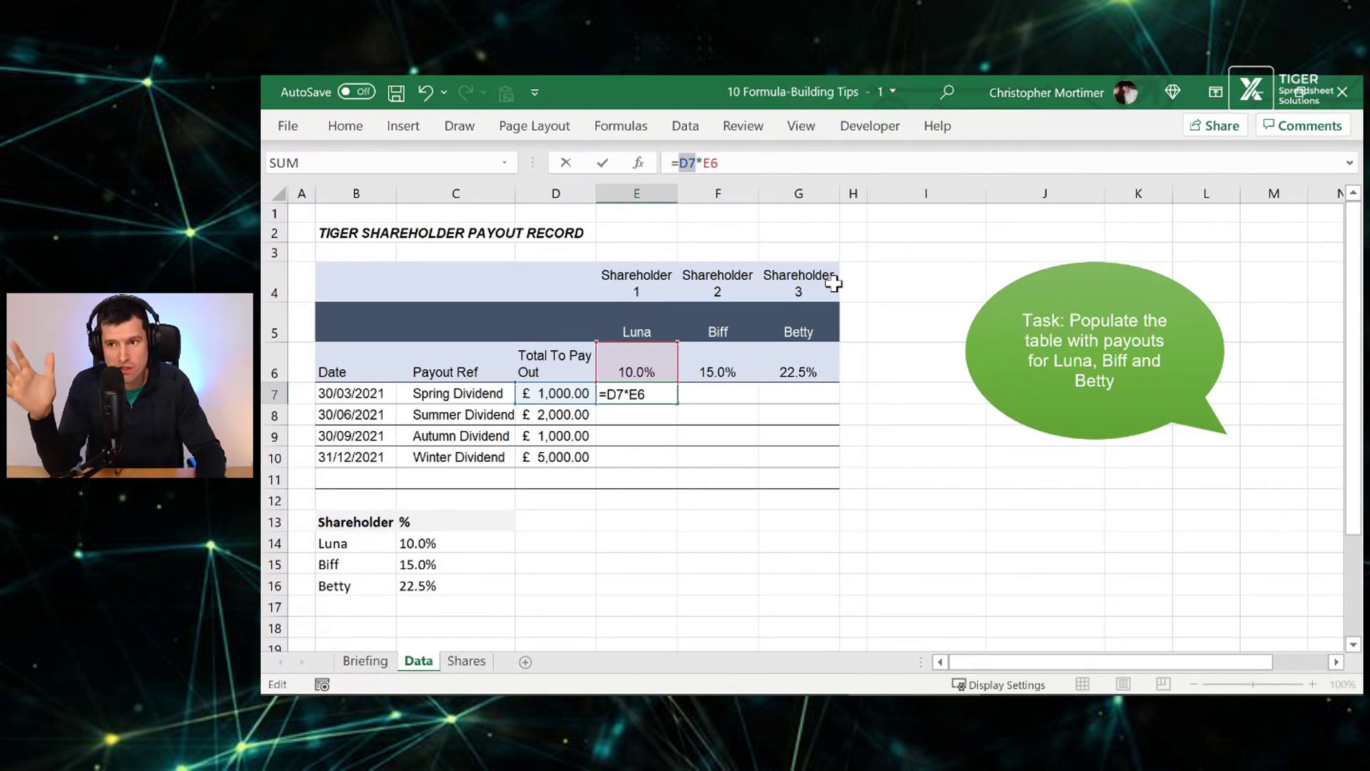
key("F4")
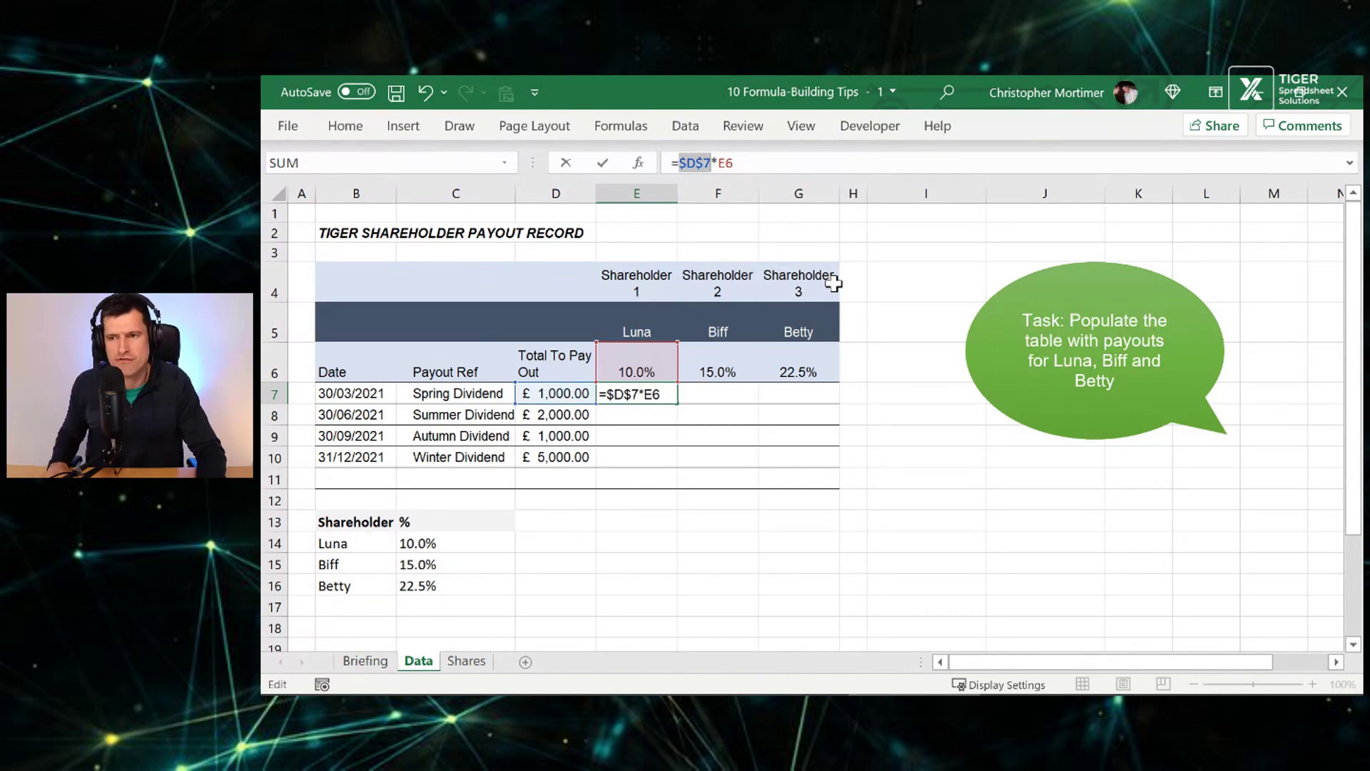
key("F4")
key("F4")
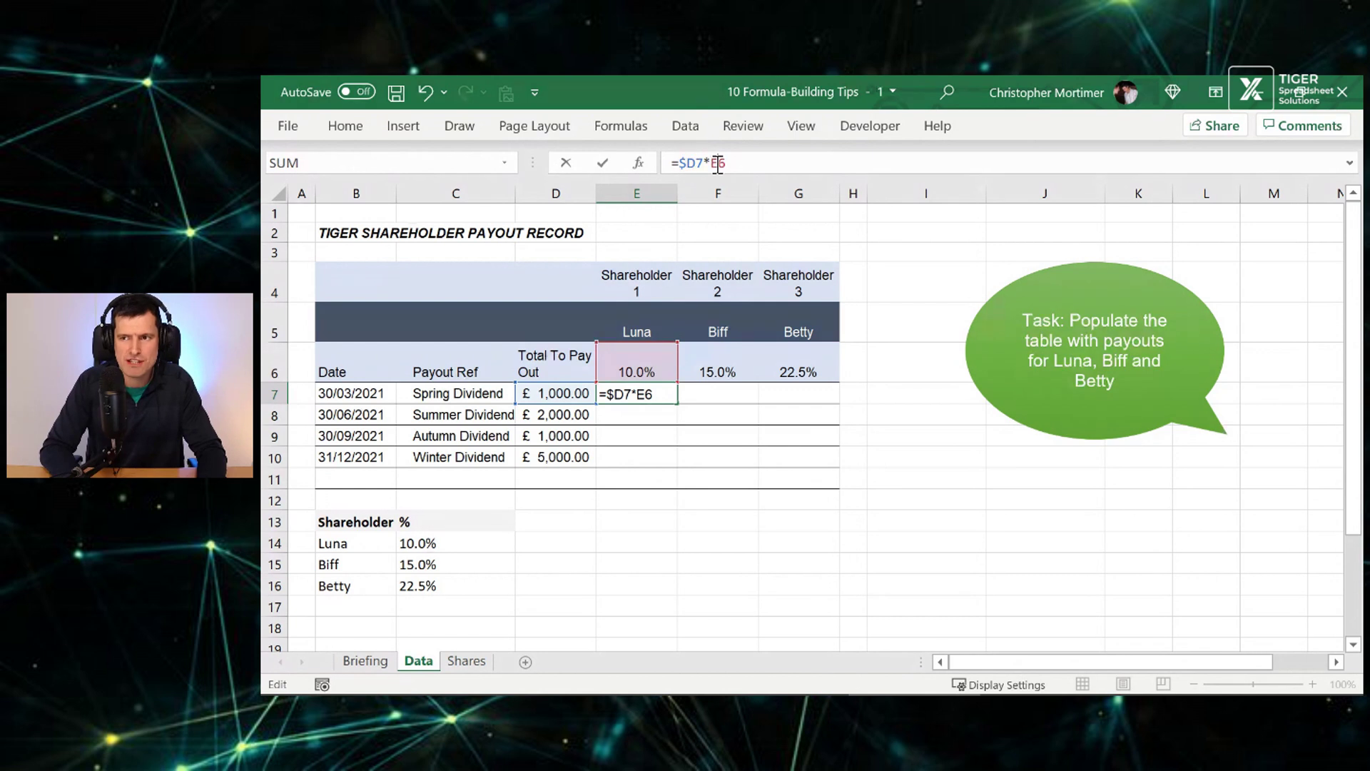
key("F4")
key("F4")
key("F4")
key("F4")
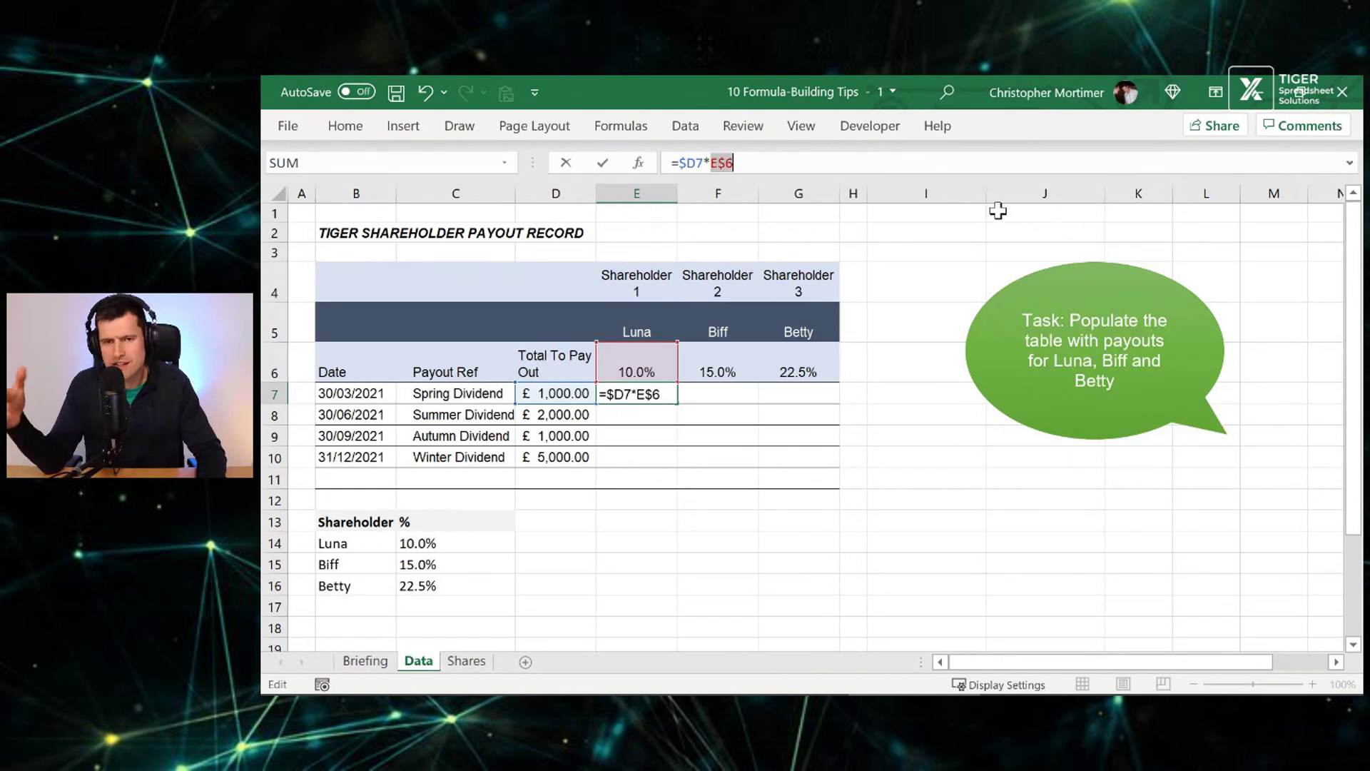
key("F4")
key("F4")
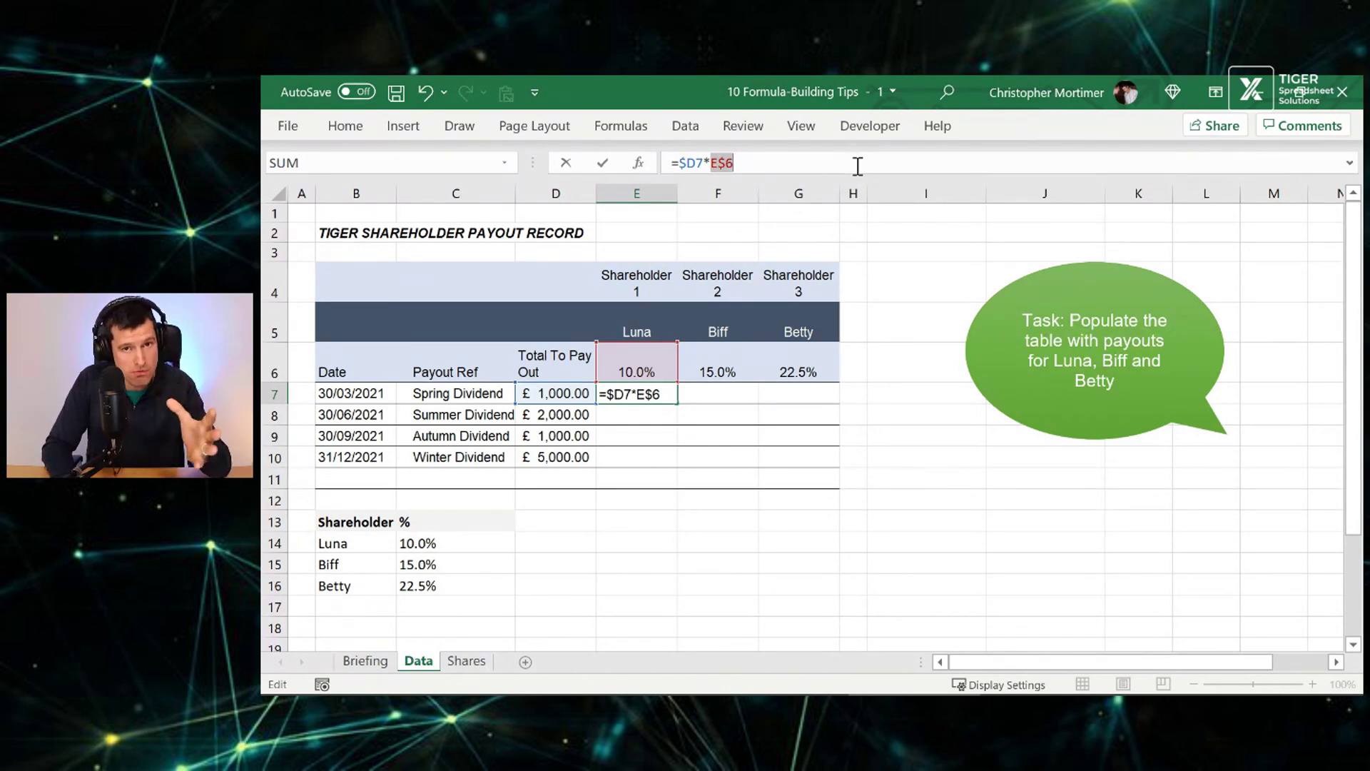
Confirm E7's formula and fill it across E7:G7, then down through E7:G10.
key("Return")
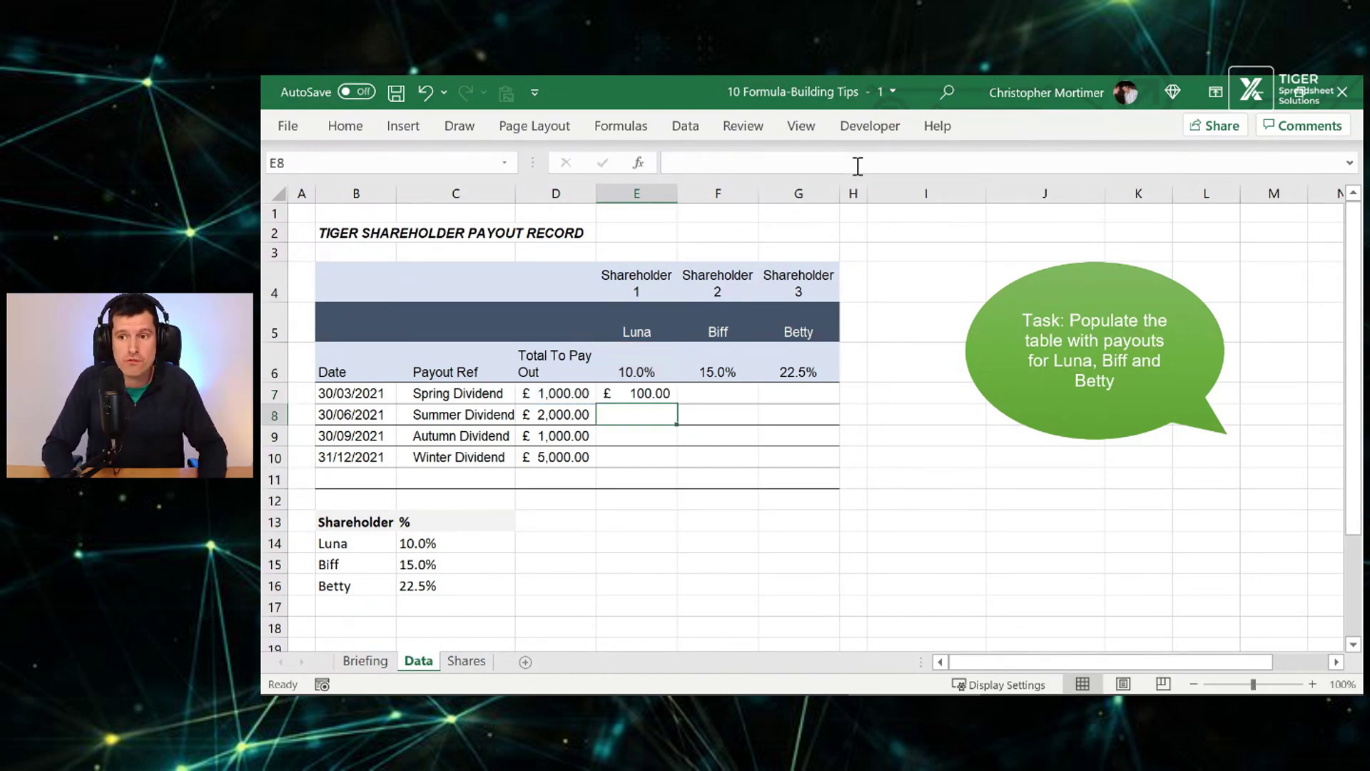
key("Up")
key("shift+Right")
key("shift+Right")
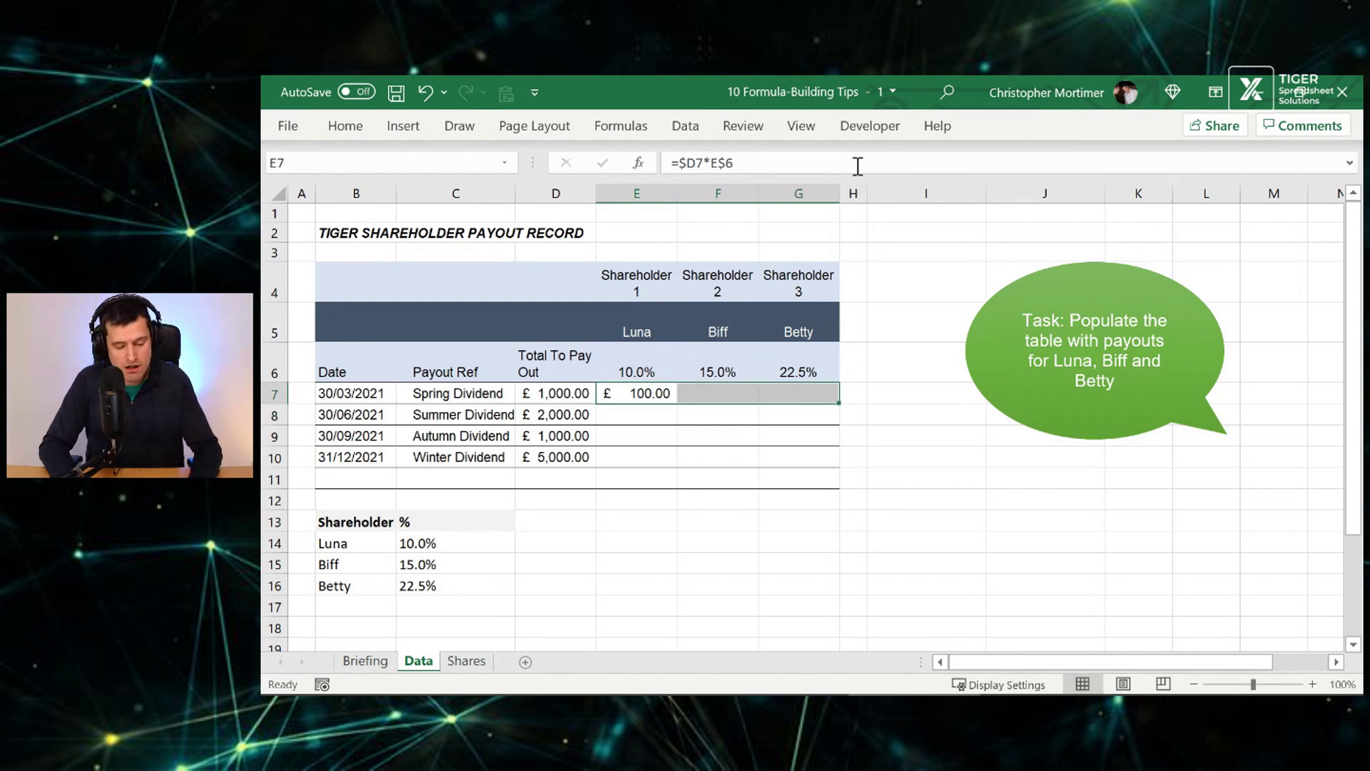
key("ctrl+r")
key("shift+Down")
key("shift+Down")
key("shift+Down")
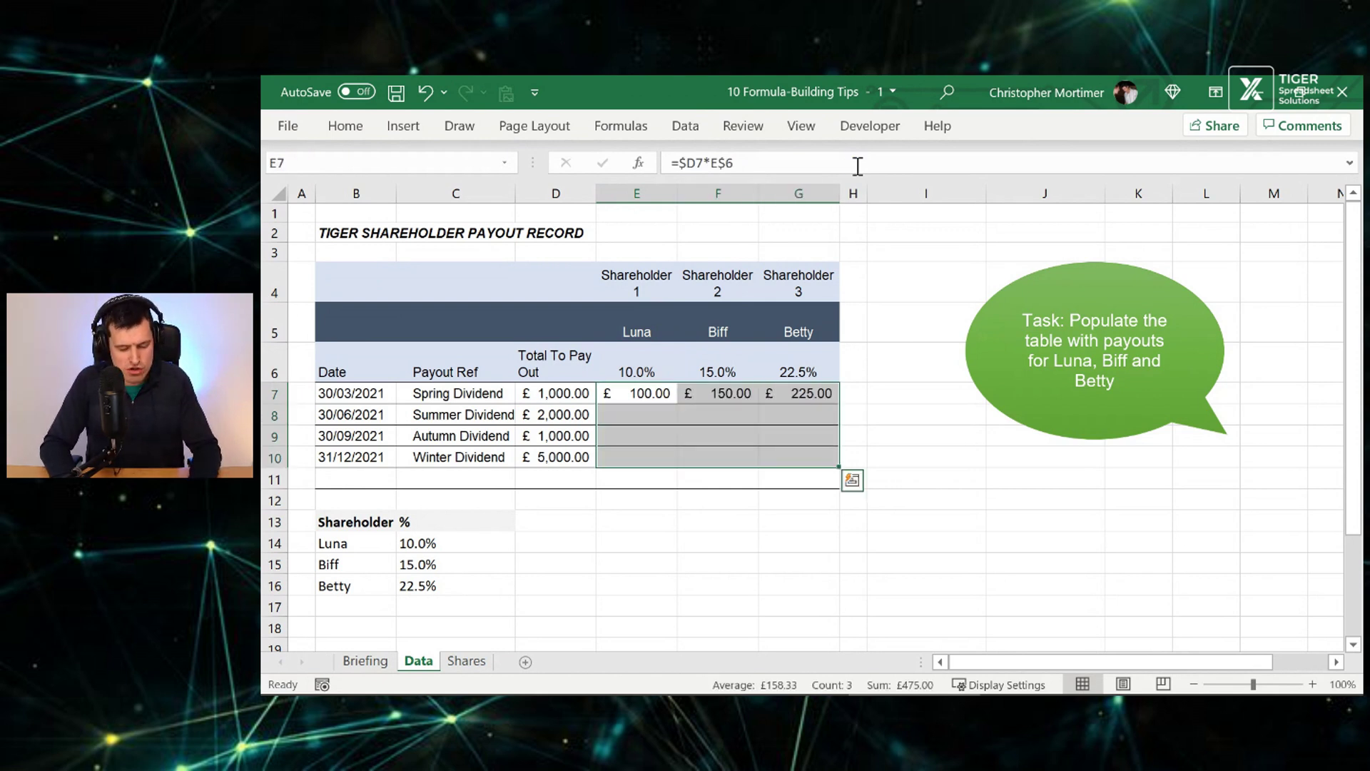
key("ctrl+d")
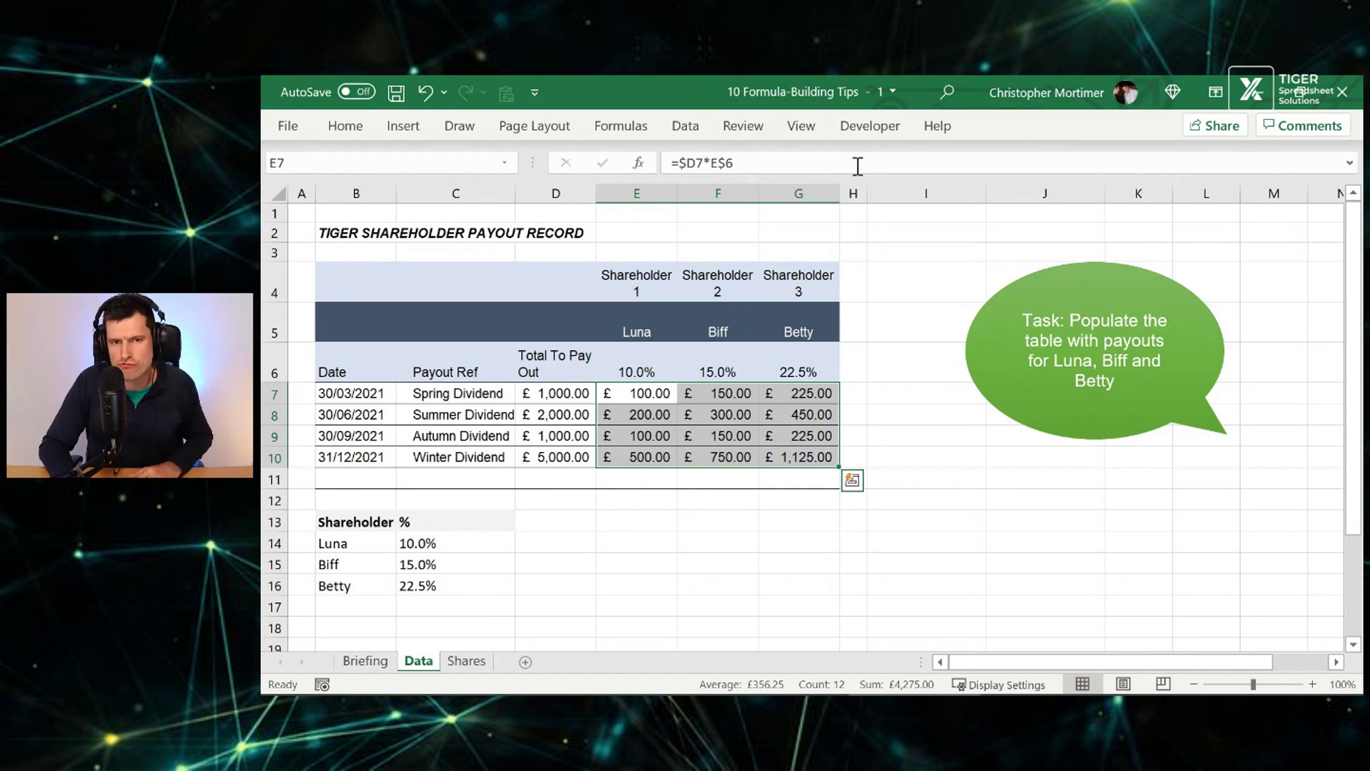
Check the winter and autumn payout formulas for Betty, Biff and Luna.
key("Down")
key("Down")
key("Down")
key("Right")
key("Right")
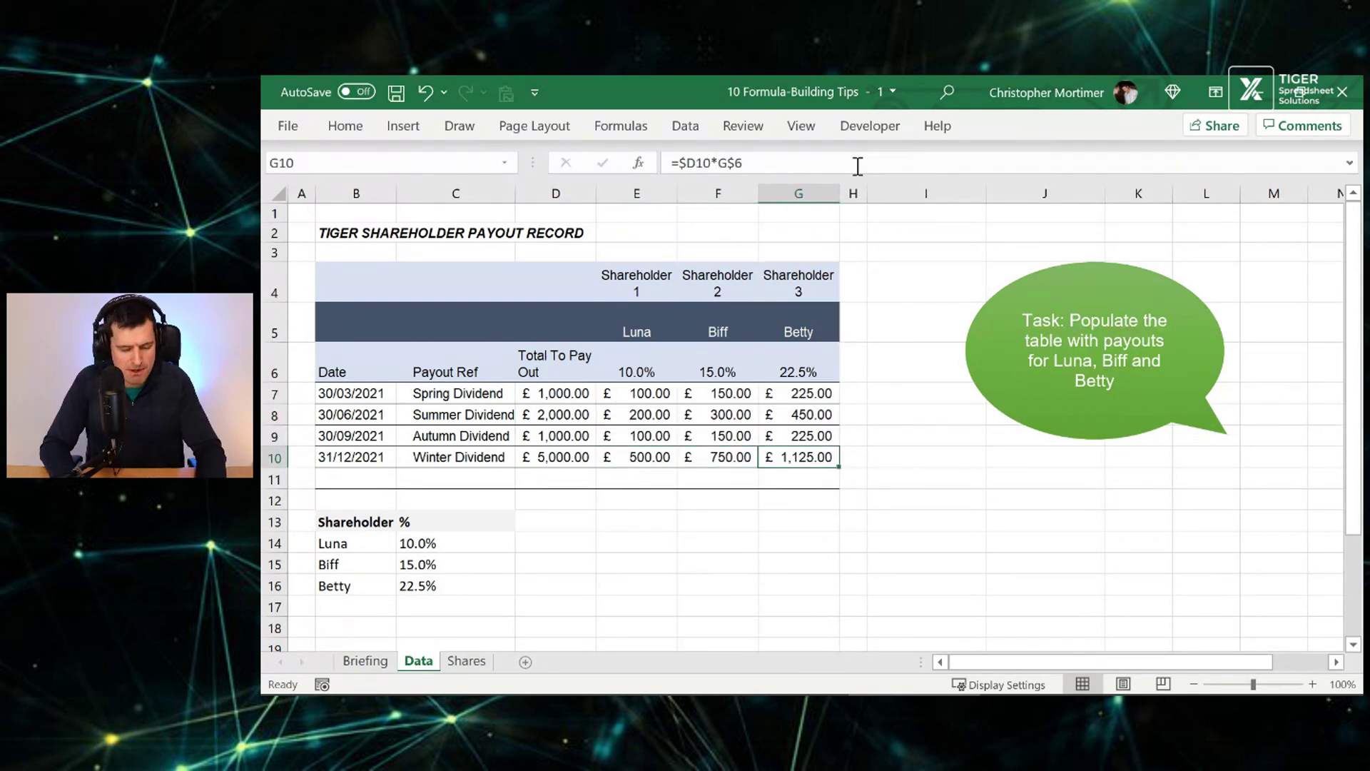
key("F2")
key("Escape")
key("Left")
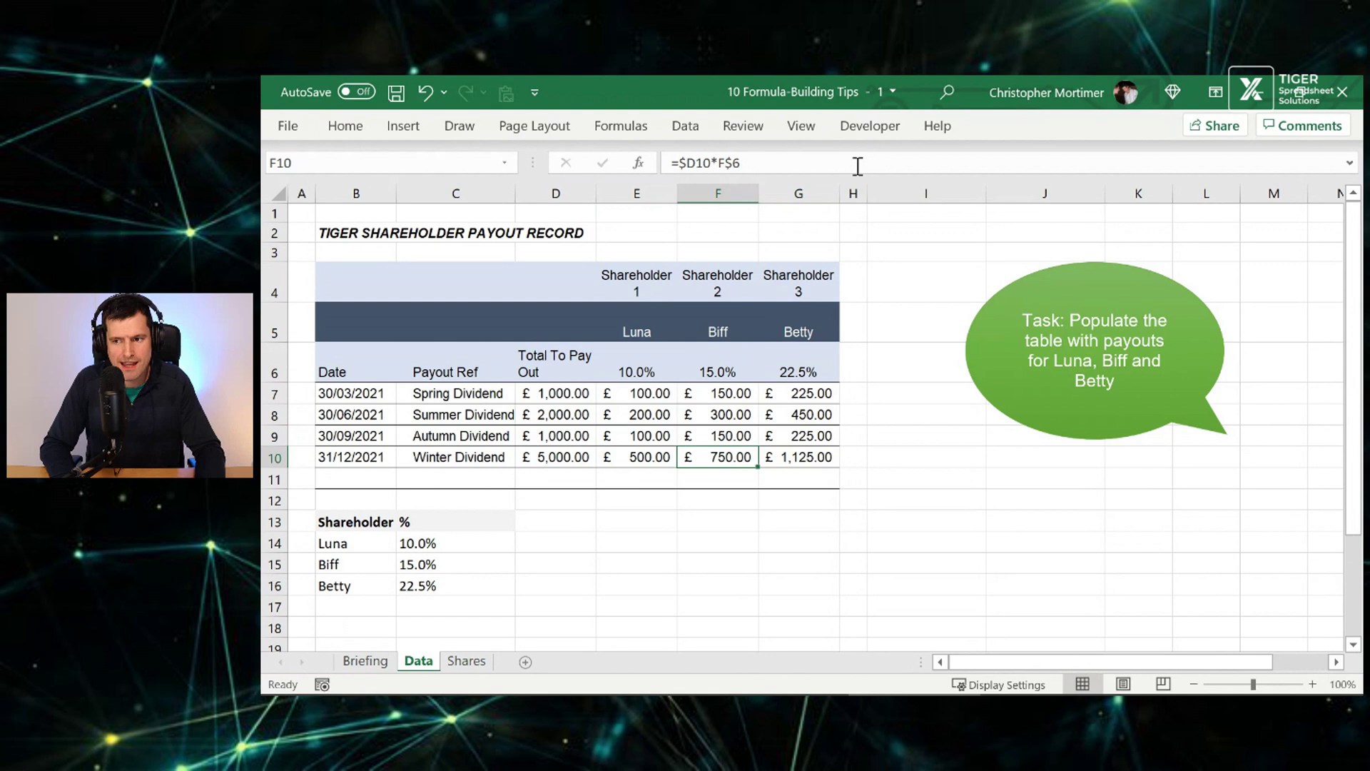
key("F2")
key("Escape")
key("Up")
key("F2")
key("Escape")
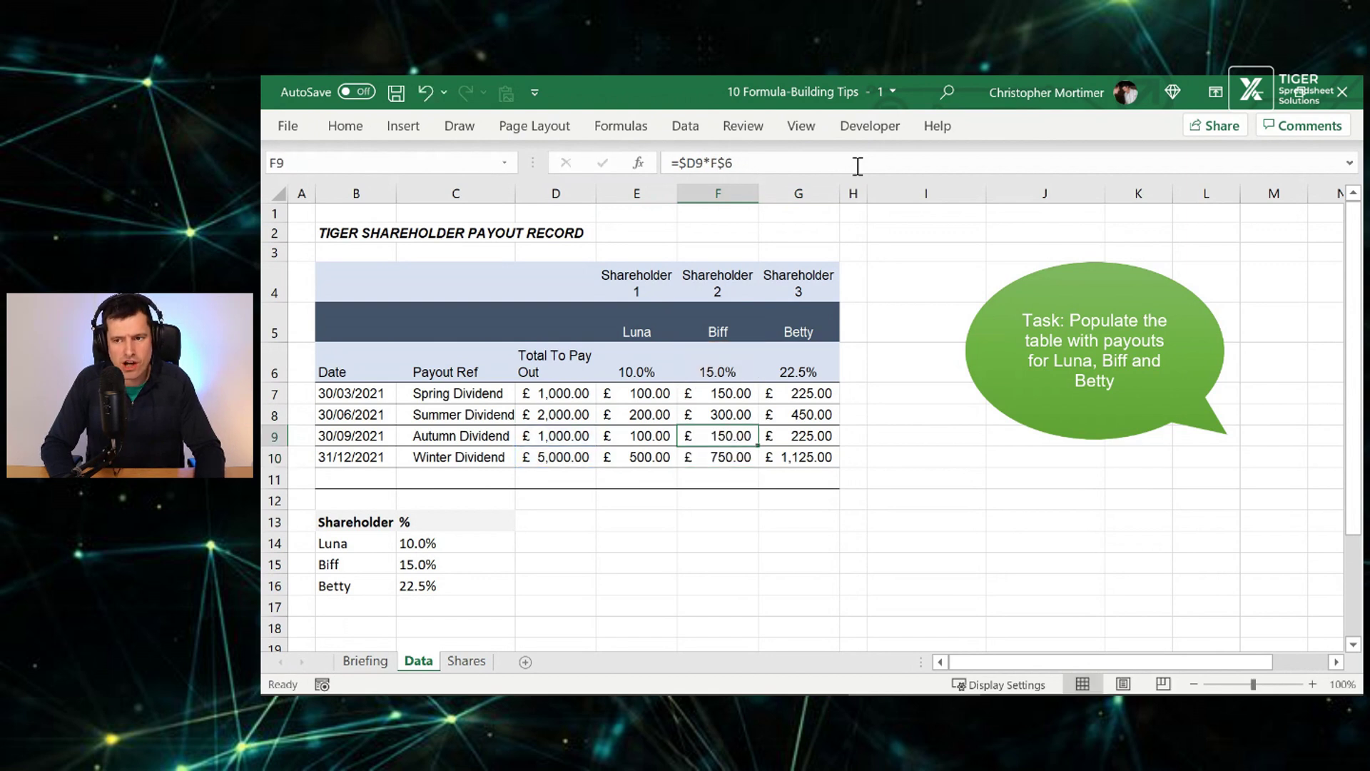
key("Left")
key("F2")
key("Escape")
Check Luna's summer and spring, Biff's spring and Betty's summer payout formulas.
key("Up")
key("F2")
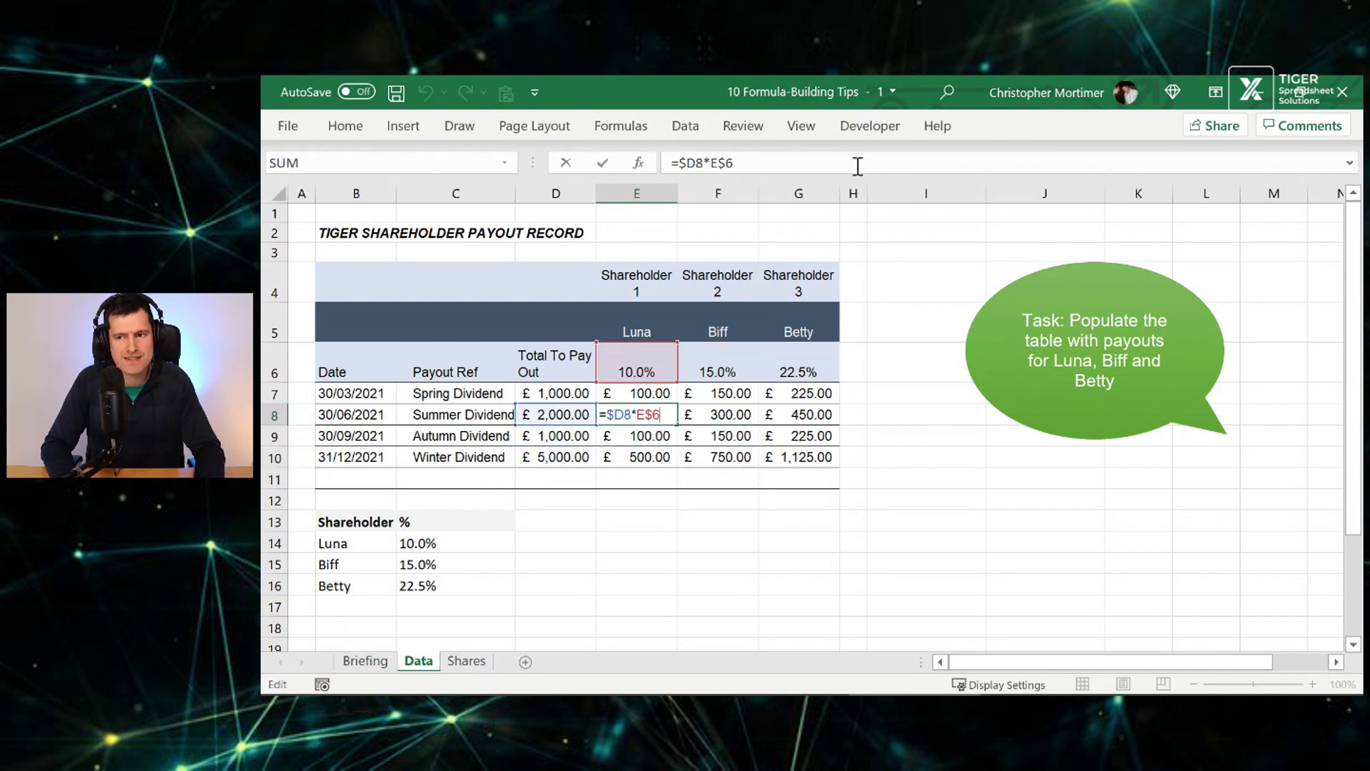
key("Escape")
key("Up")
key("F2")
key("Escape")
key("Right")
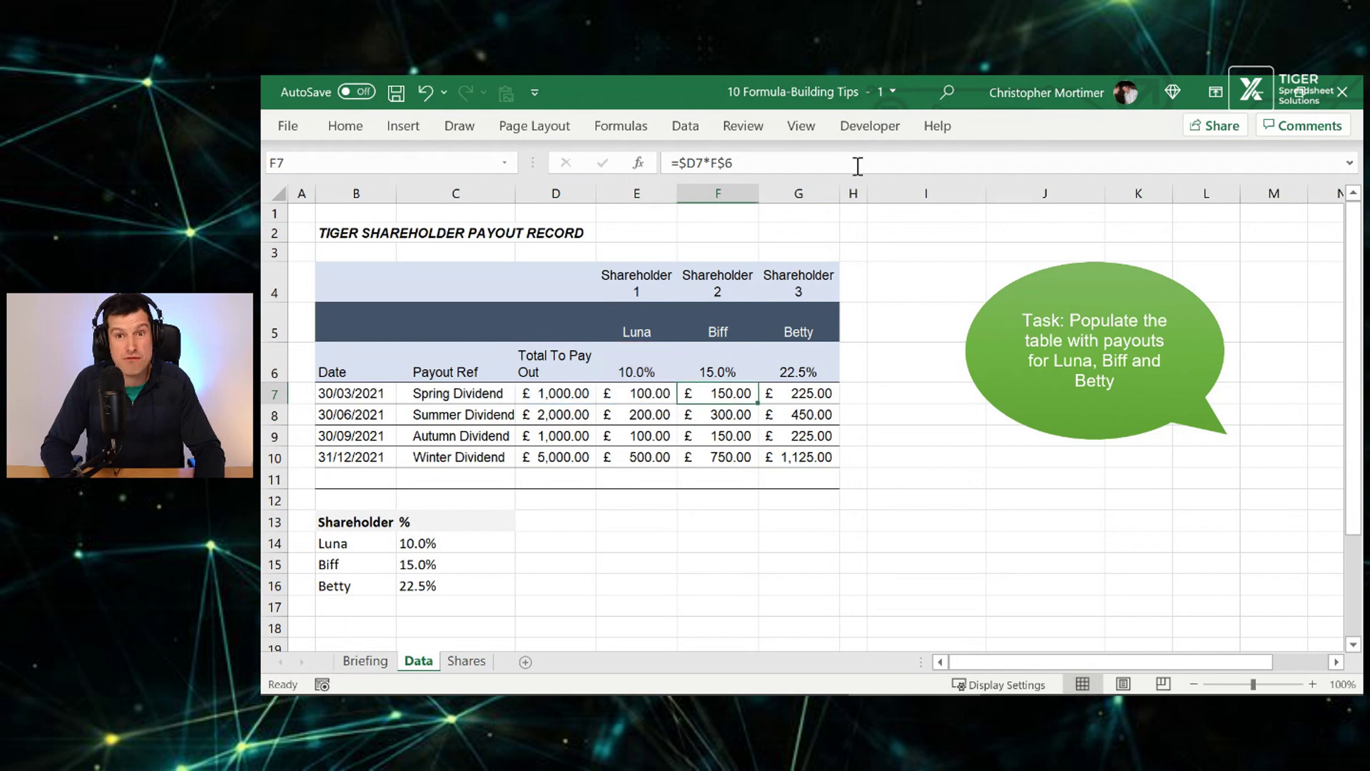
key("F2")
key("Escape")
key("Right")
key("Down")
key("F2")
key("Escape")
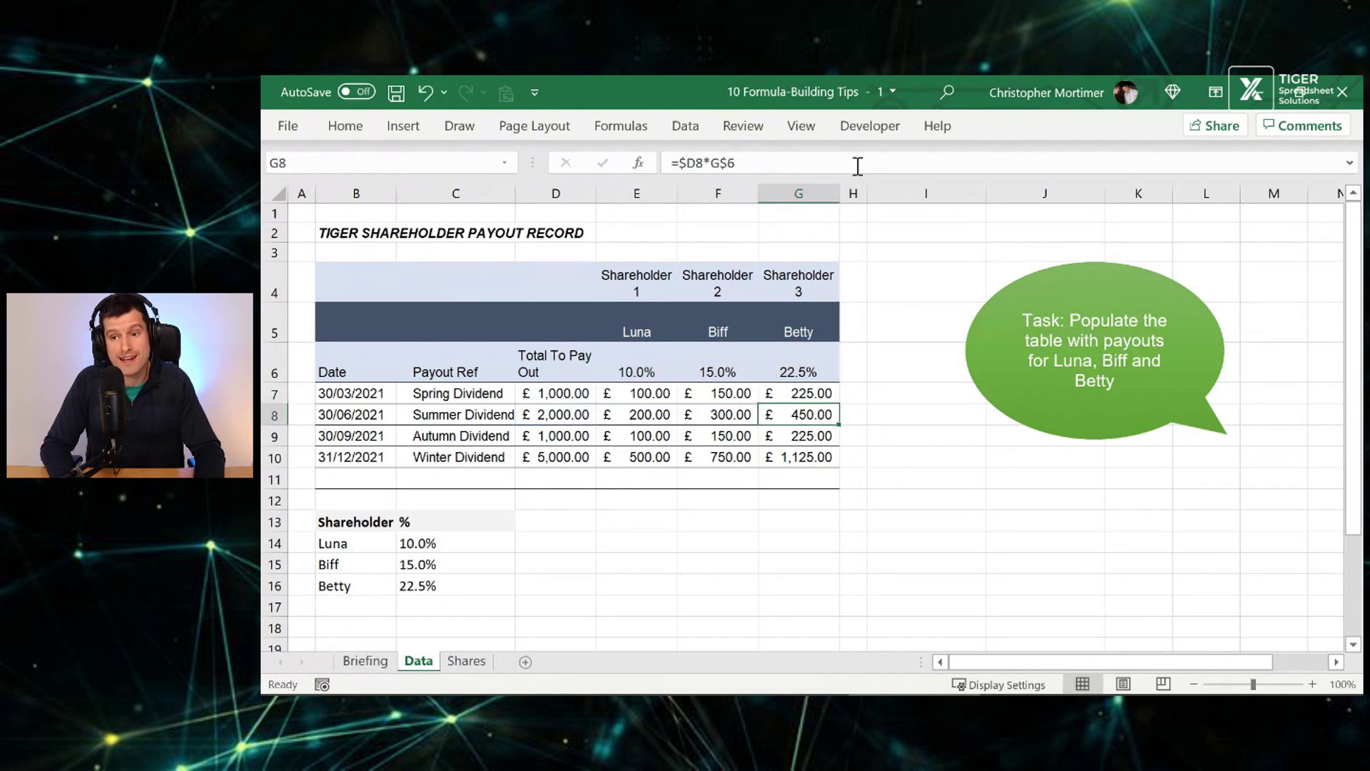
key("Left")
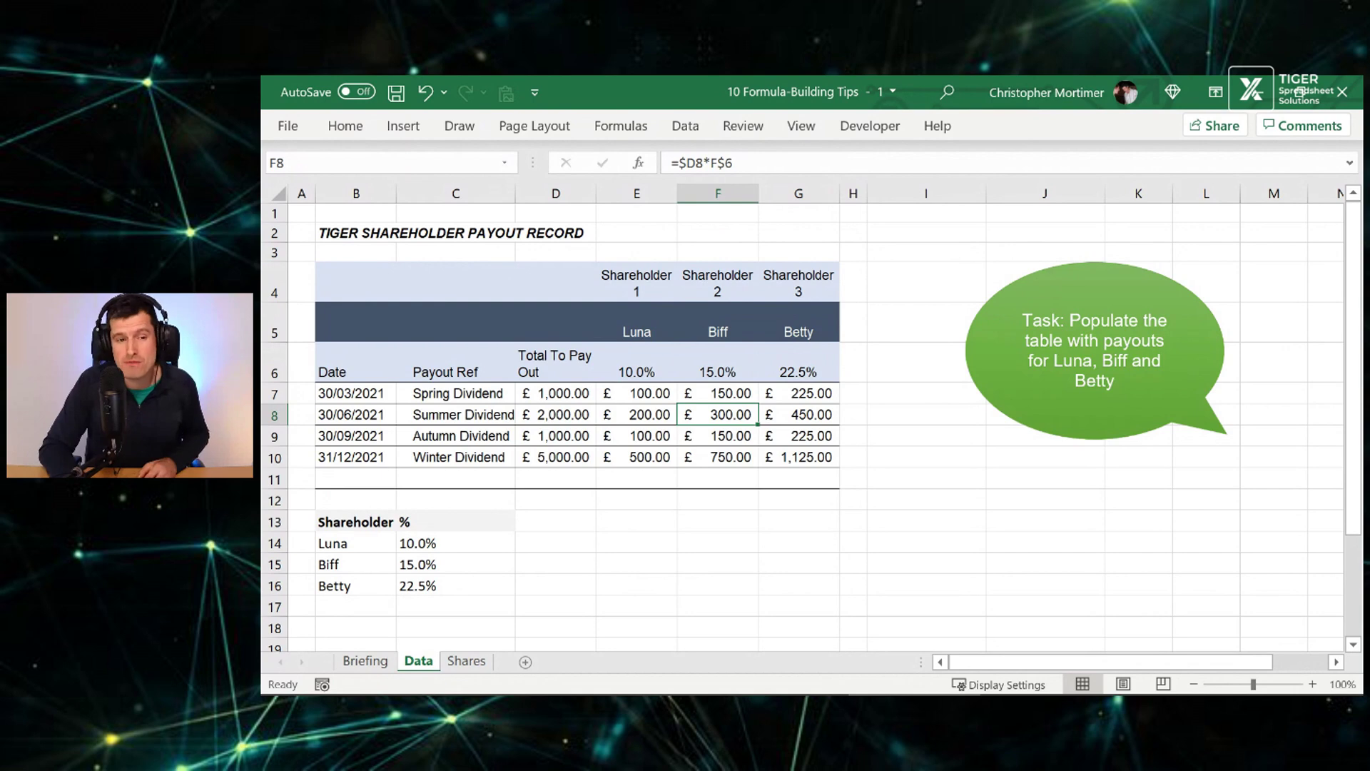